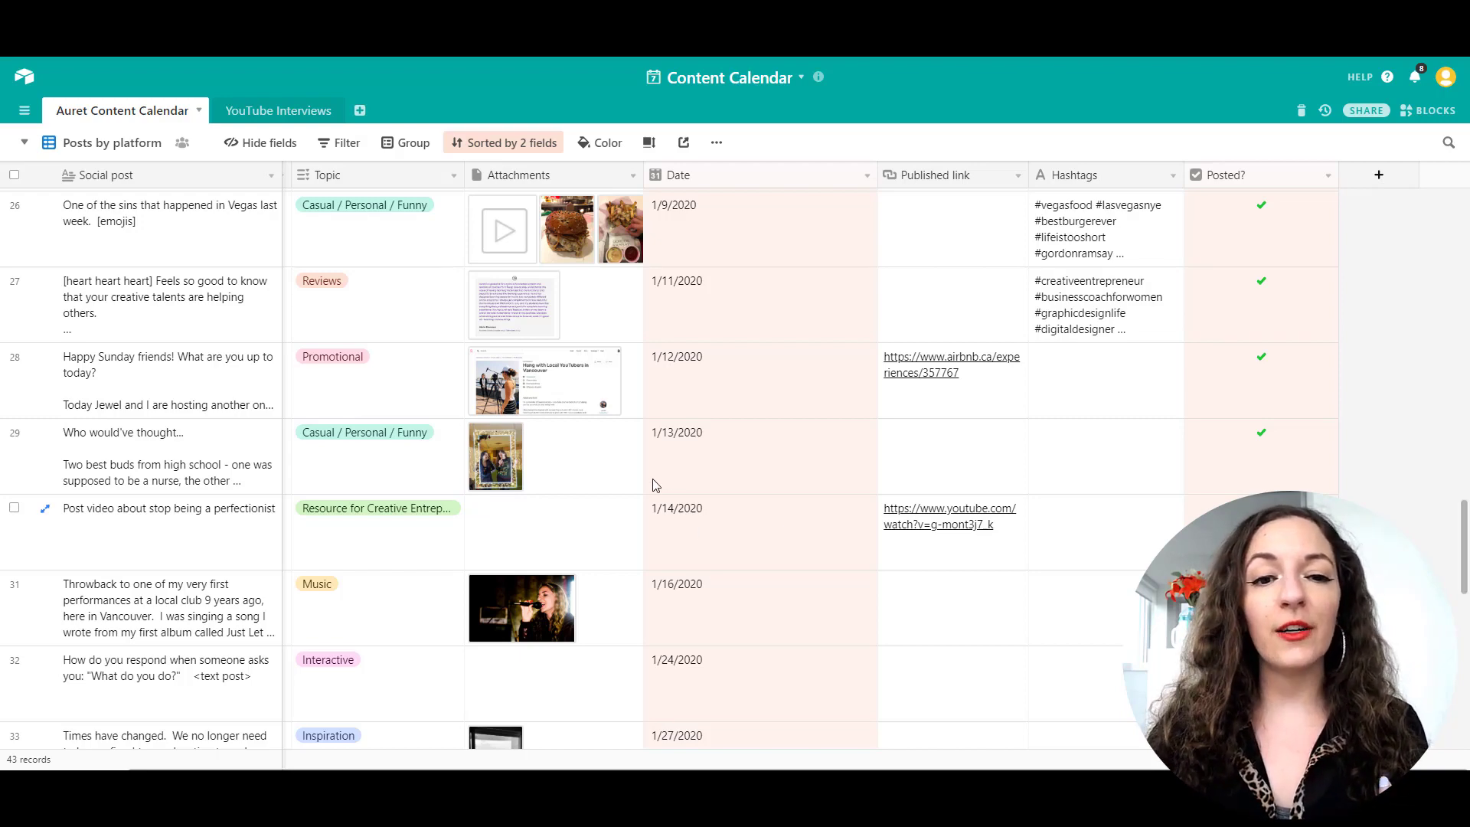
Open row 31's date picker, then close it by selecting row 31's topic.
{"action": "scroll", "coordinate": [624, 492], "scroll_direction": "down", "scroll_amount": 3}
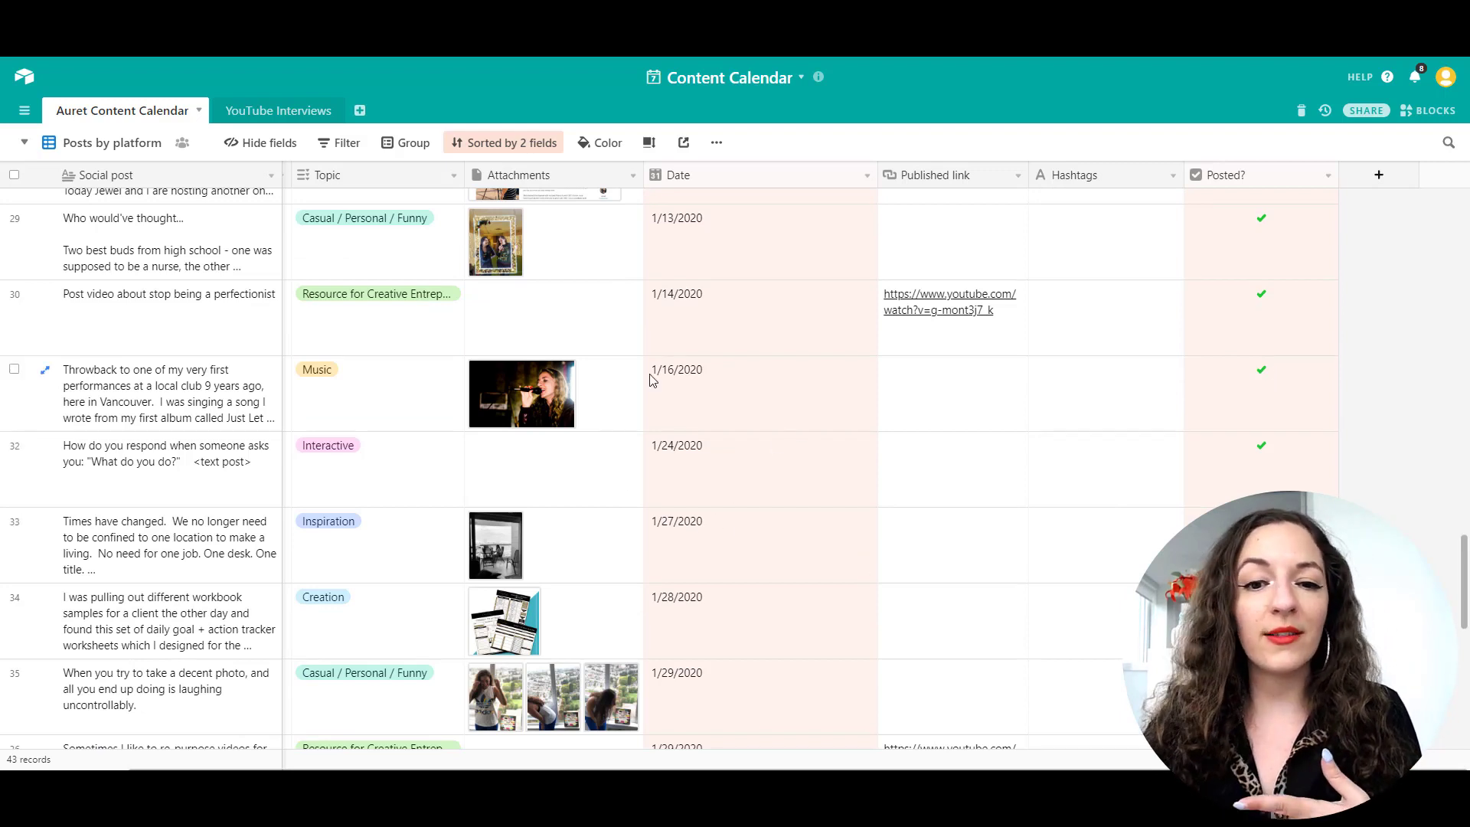
{"action": "left_click", "coordinate": [795, 384]}
{"action": "left_click", "coordinate": [795, 385]}
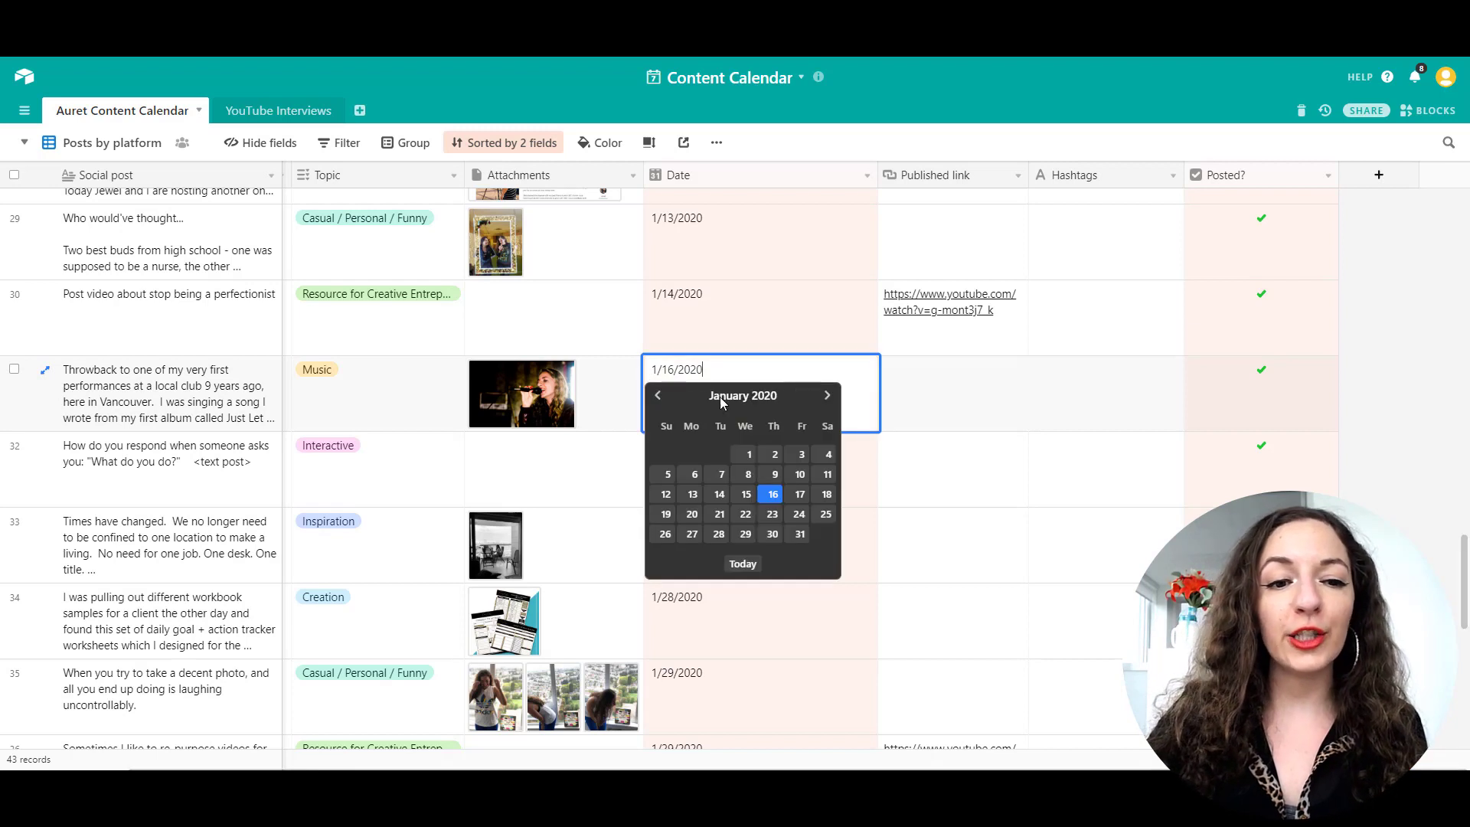
{"action": "left_click", "coordinate": [397, 407]}
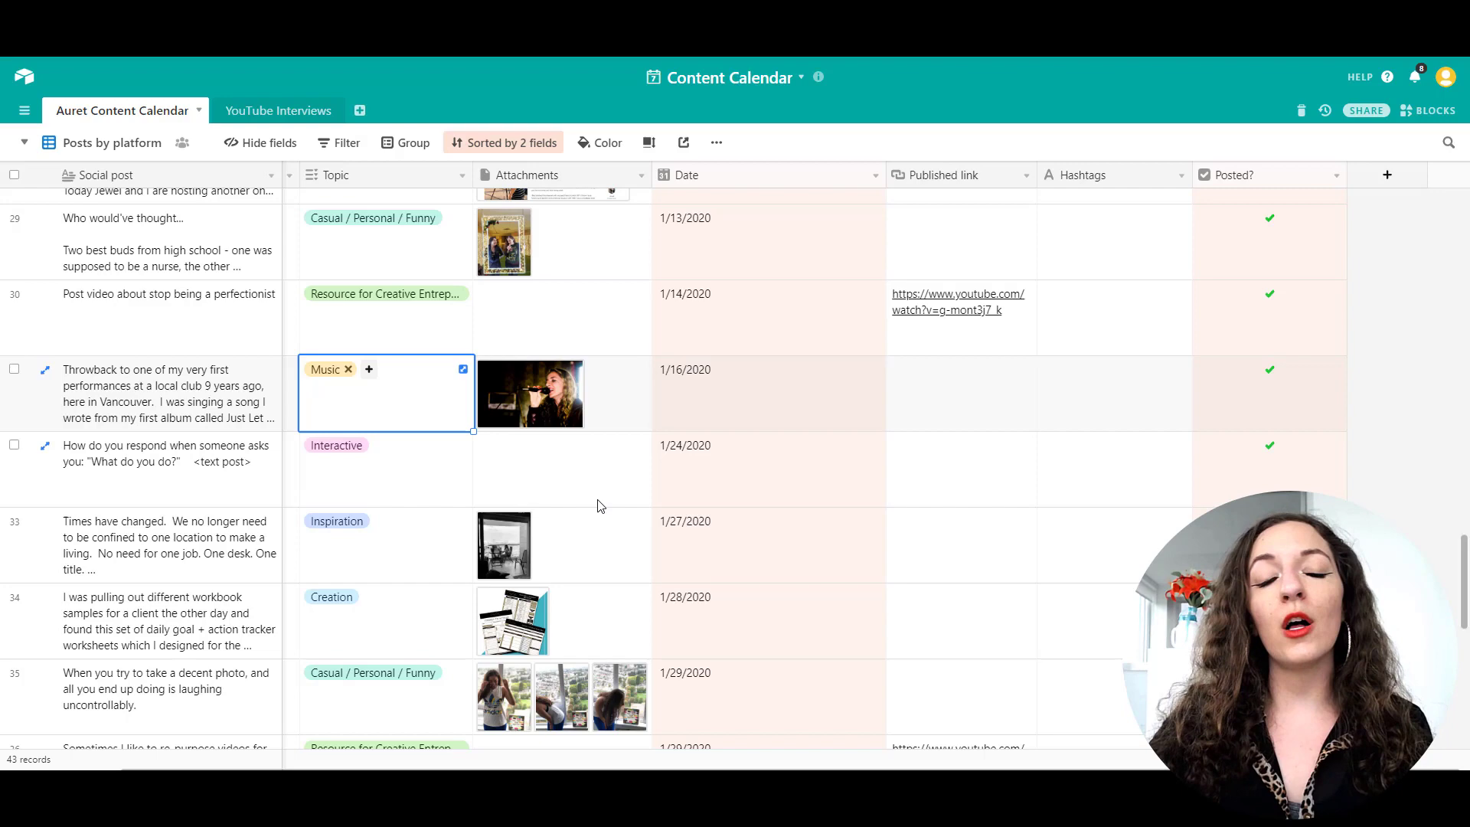
Scroll the grid to bring the Platform column into view beside the posts.
{"action": "scroll", "coordinate": [483, 379], "scroll_direction": "down", "scroll_amount": 7}
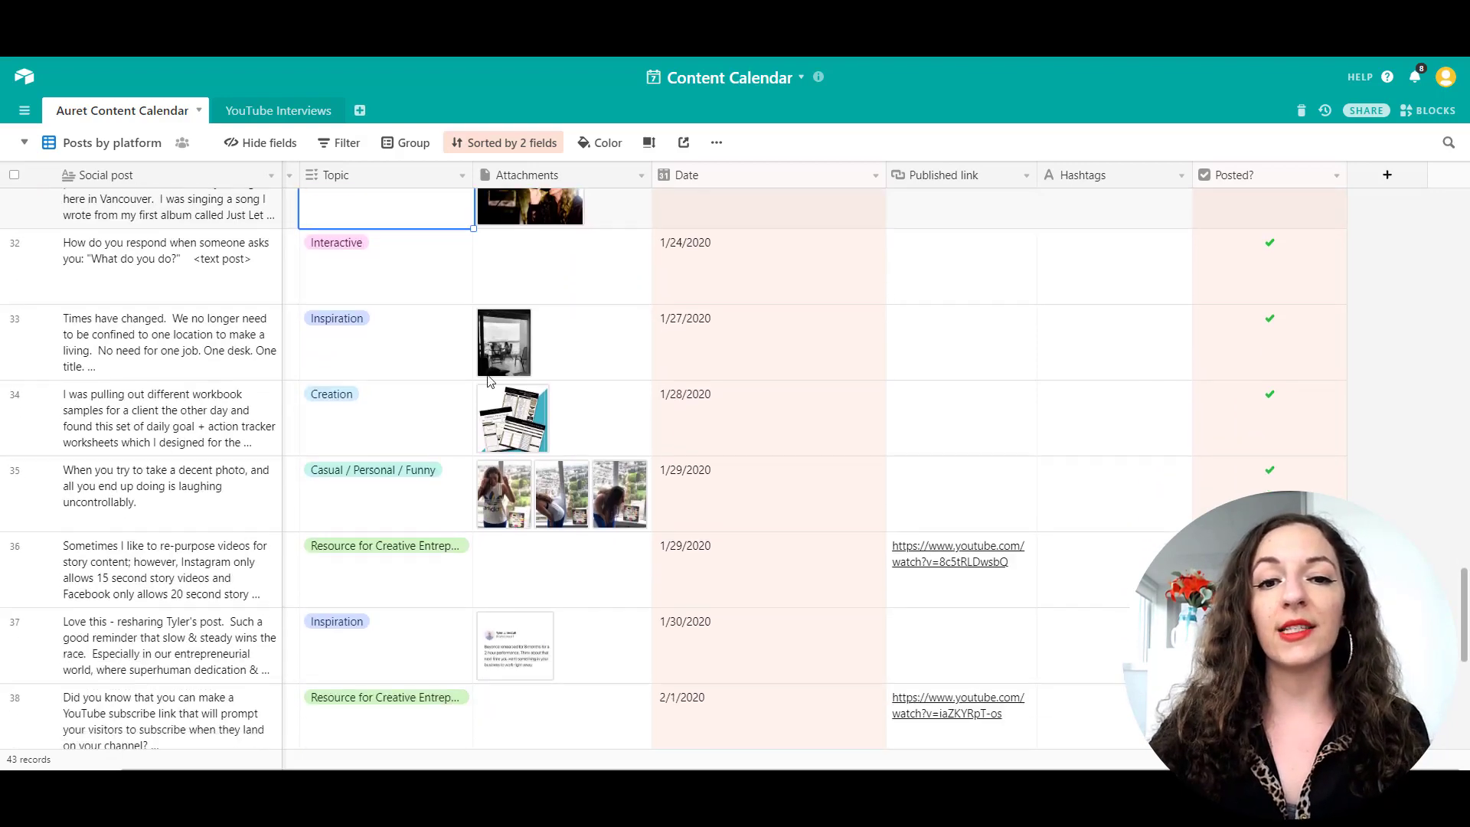
{"action": "scroll", "coordinate": [490, 381], "scroll_direction": "down", "scroll_amount": 3}
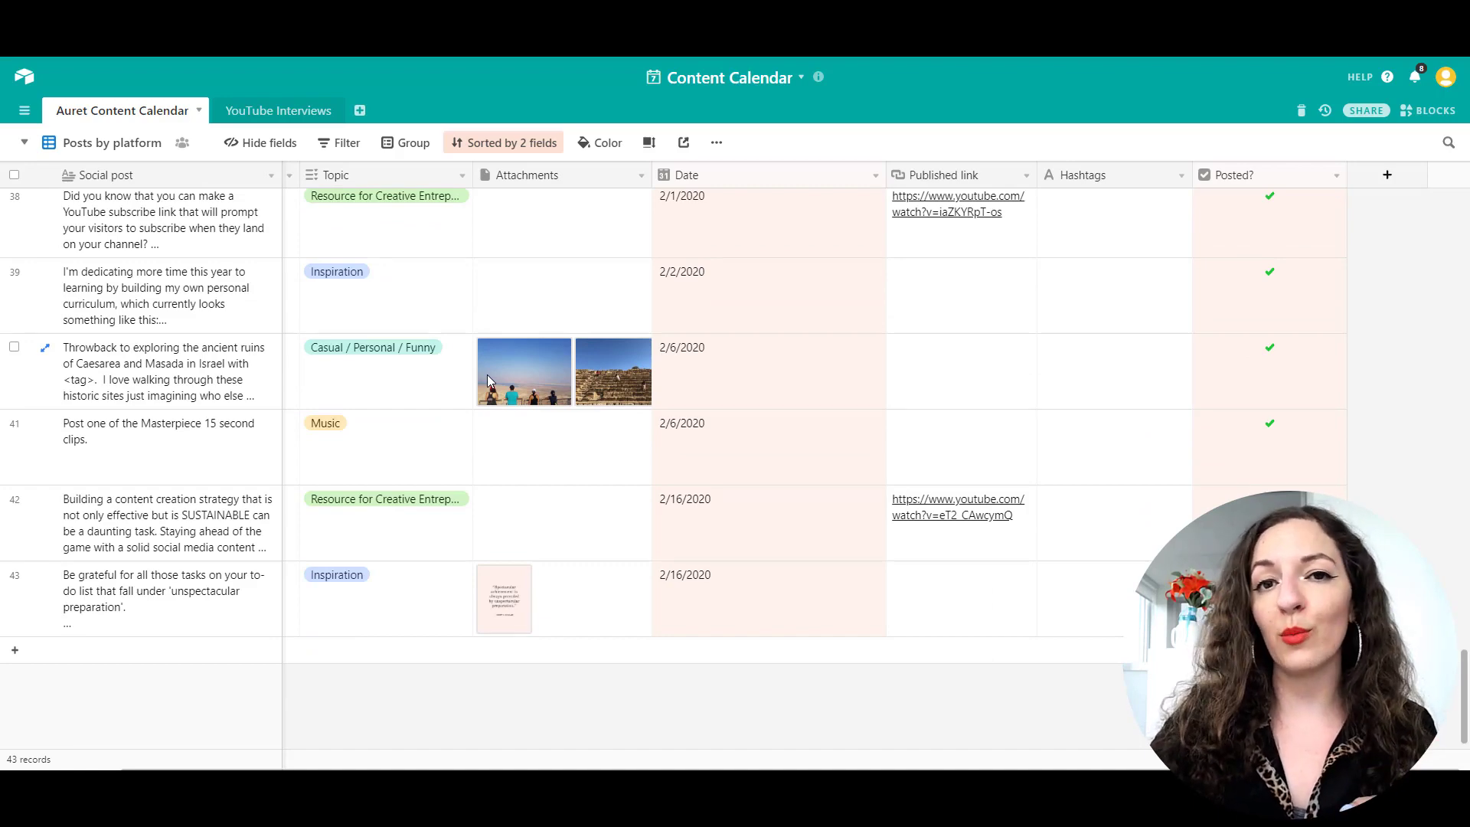
{"action": "scroll", "coordinate": [497, 406], "scroll_direction": "up", "scroll_amount": 10}
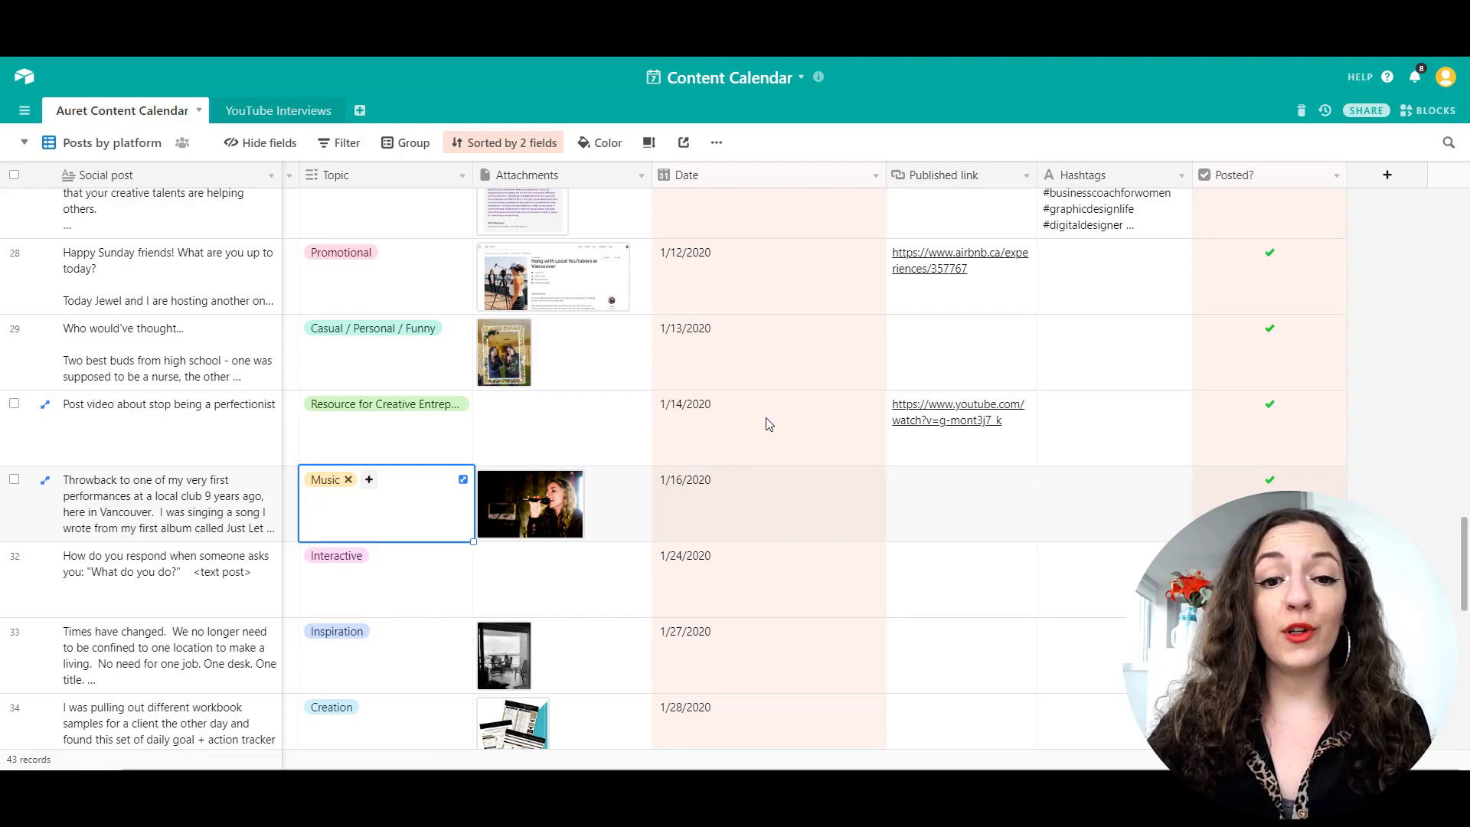
{"action": "scroll", "coordinate": [824, 423], "scroll_direction": "up", "scroll_amount": 2}
{"action": "scroll", "coordinate": [824, 424], "scroll_direction": "down", "scroll_amount": 3}
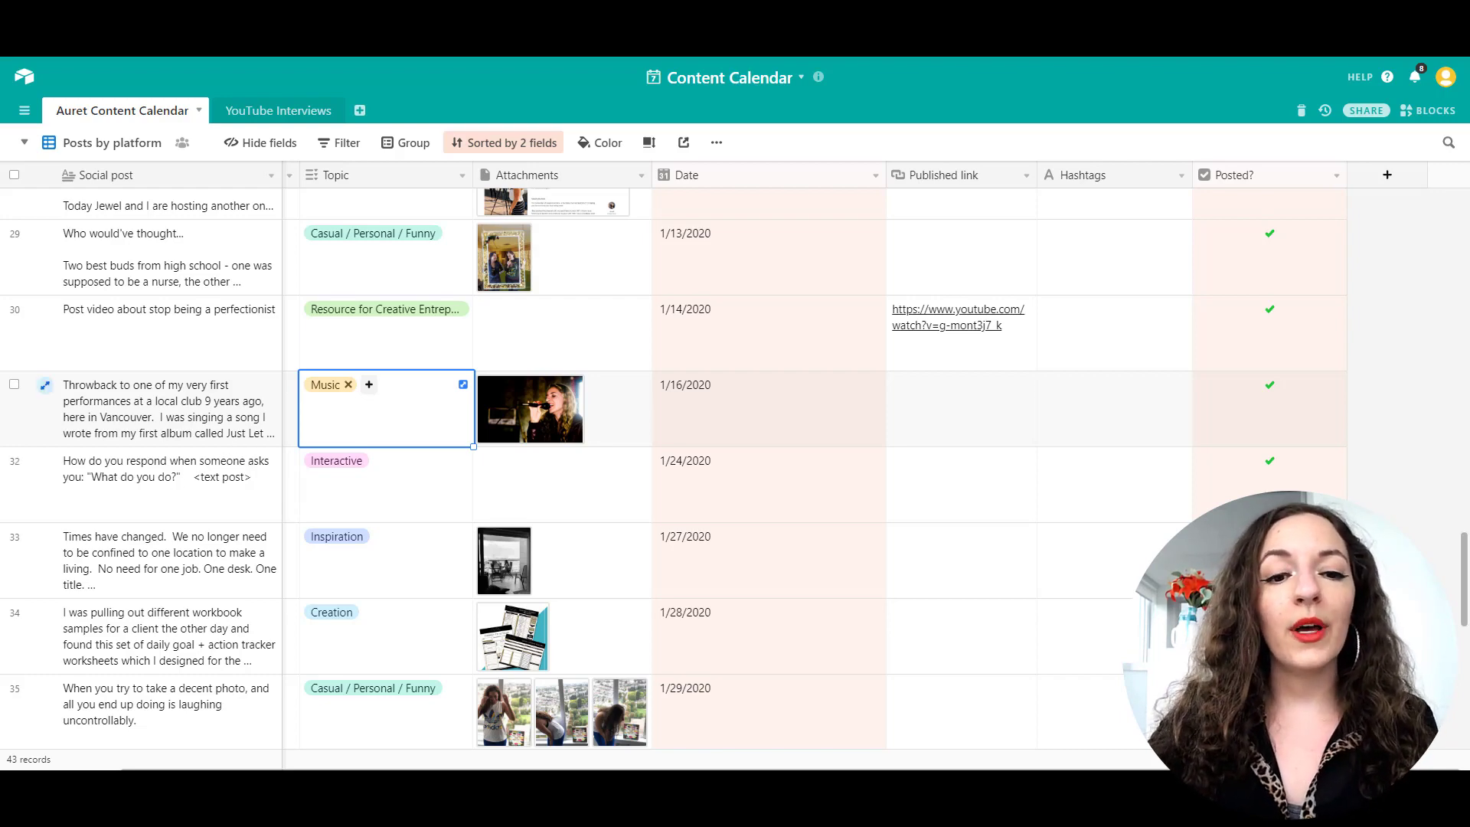
{"action": "scroll", "coordinate": [1061, 410], "scroll_direction": "down", "scroll_amount": 3}
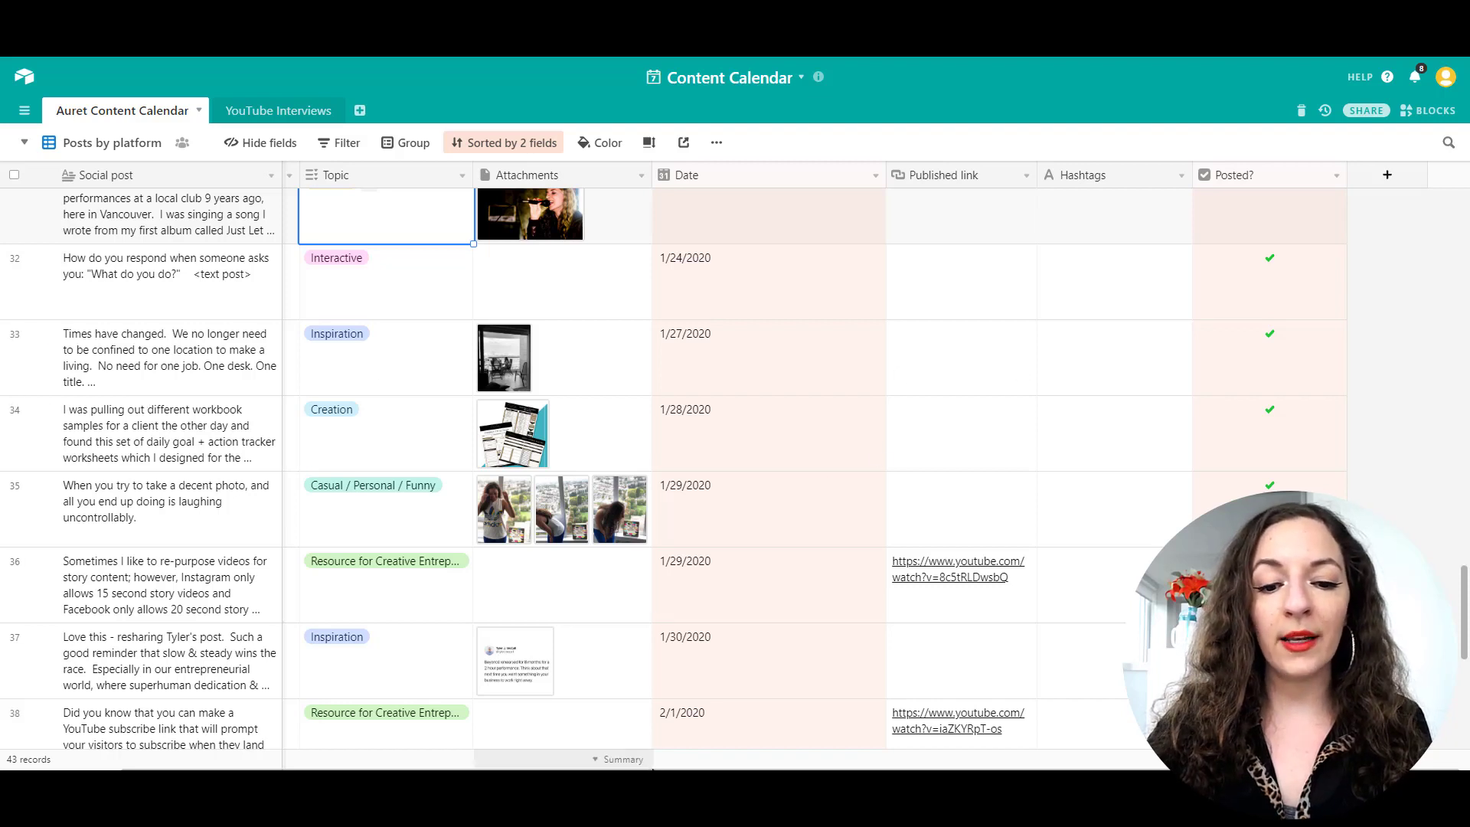
{"action": "scroll", "coordinate": [617, 733], "scroll_direction": "left", "scroll_amount": 3}
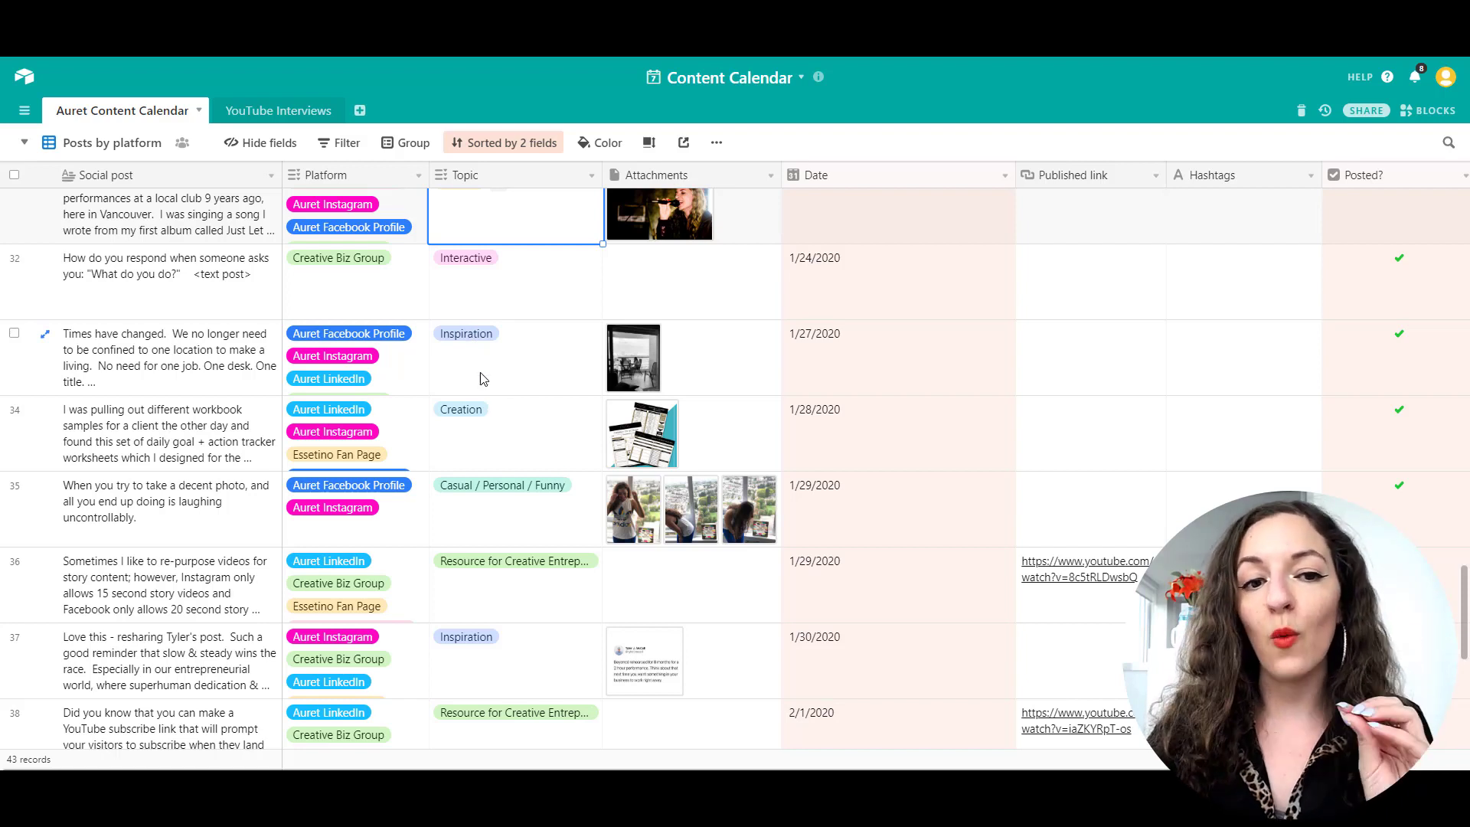
{"action": "left_click", "coordinate": [513, 310]}
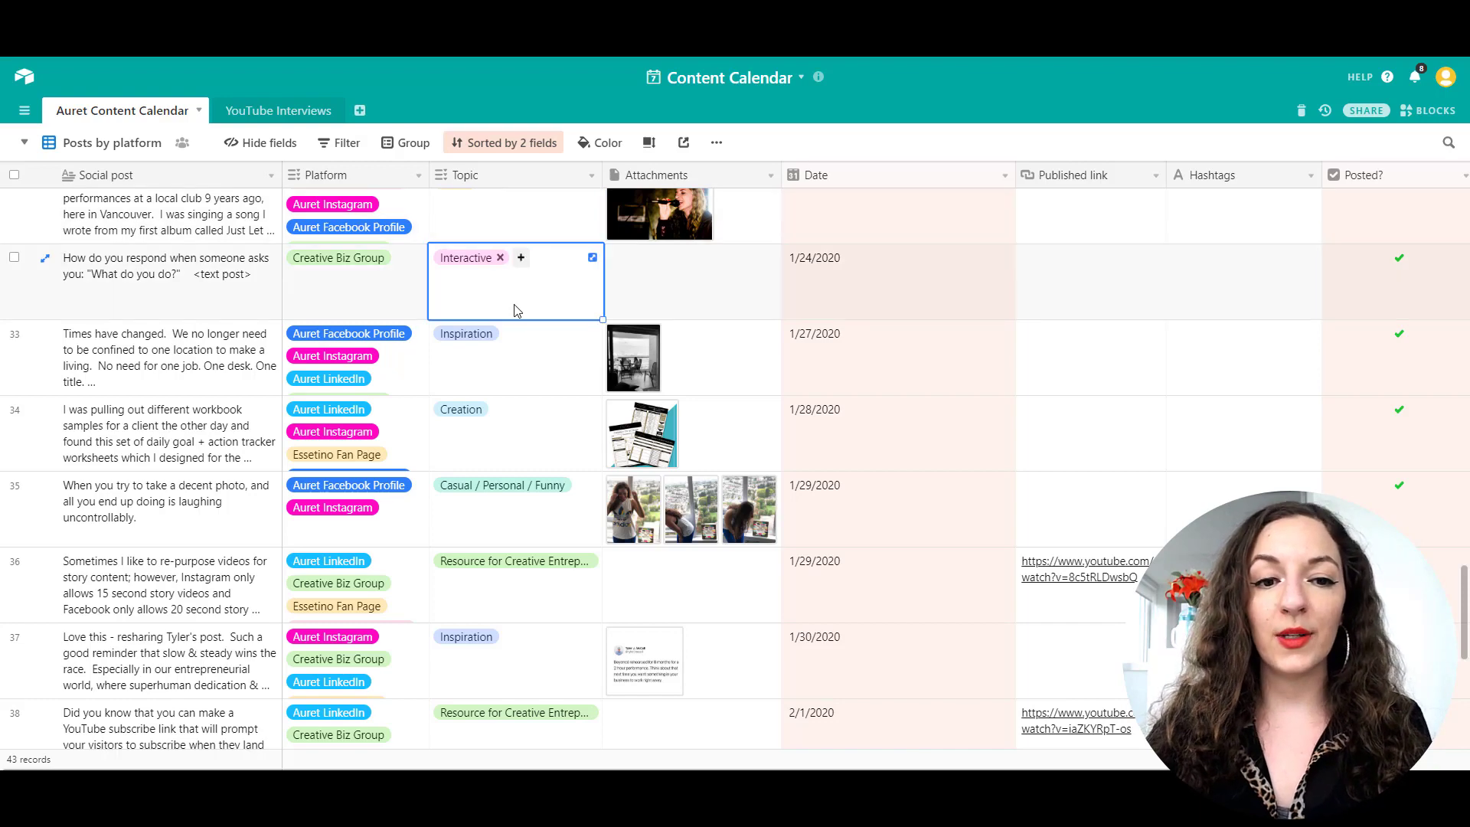
{"action": "left_click", "coordinate": [521, 257]}
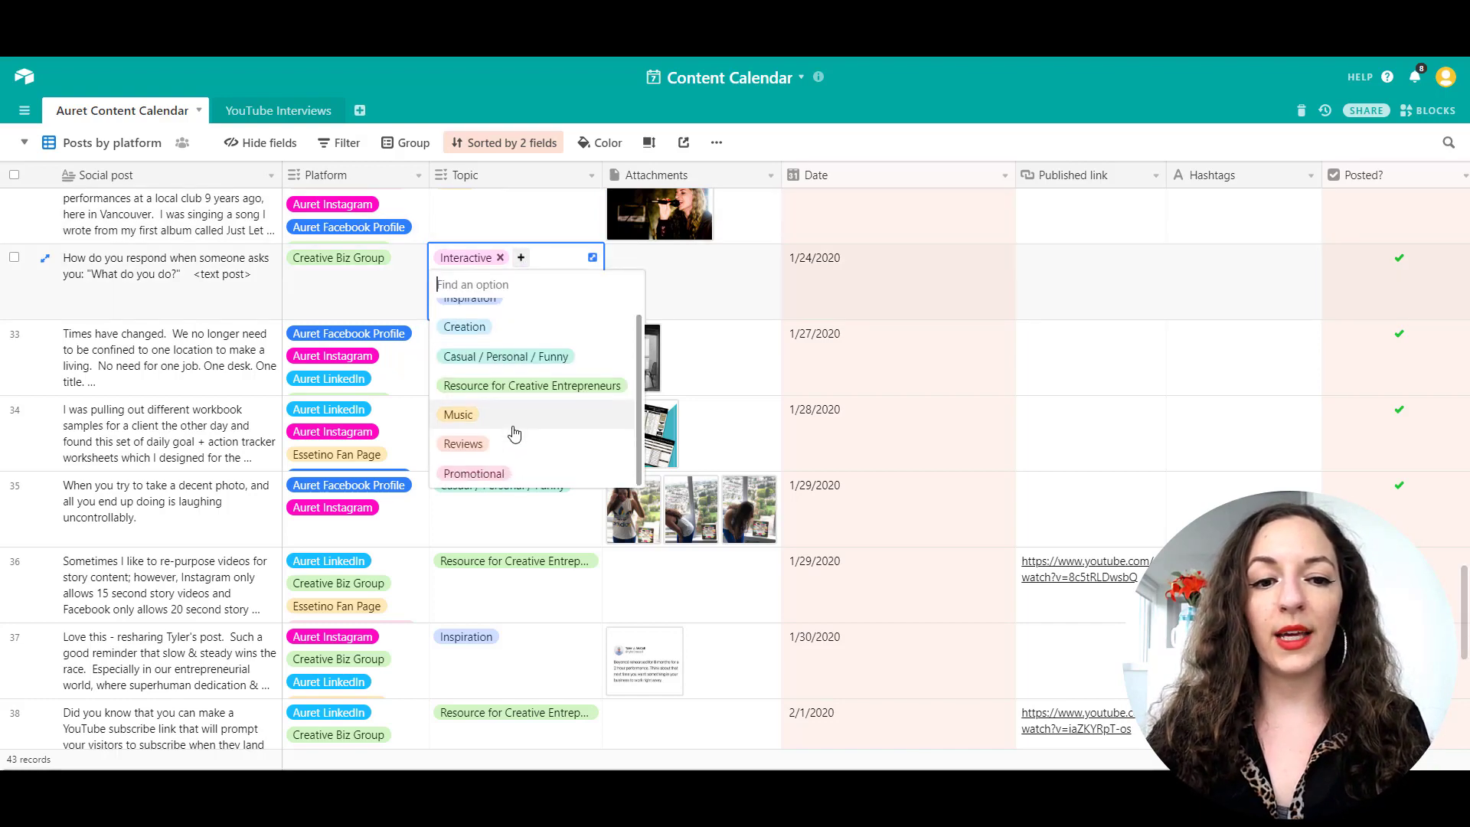
{"action": "left_click", "coordinate": [540, 520]}
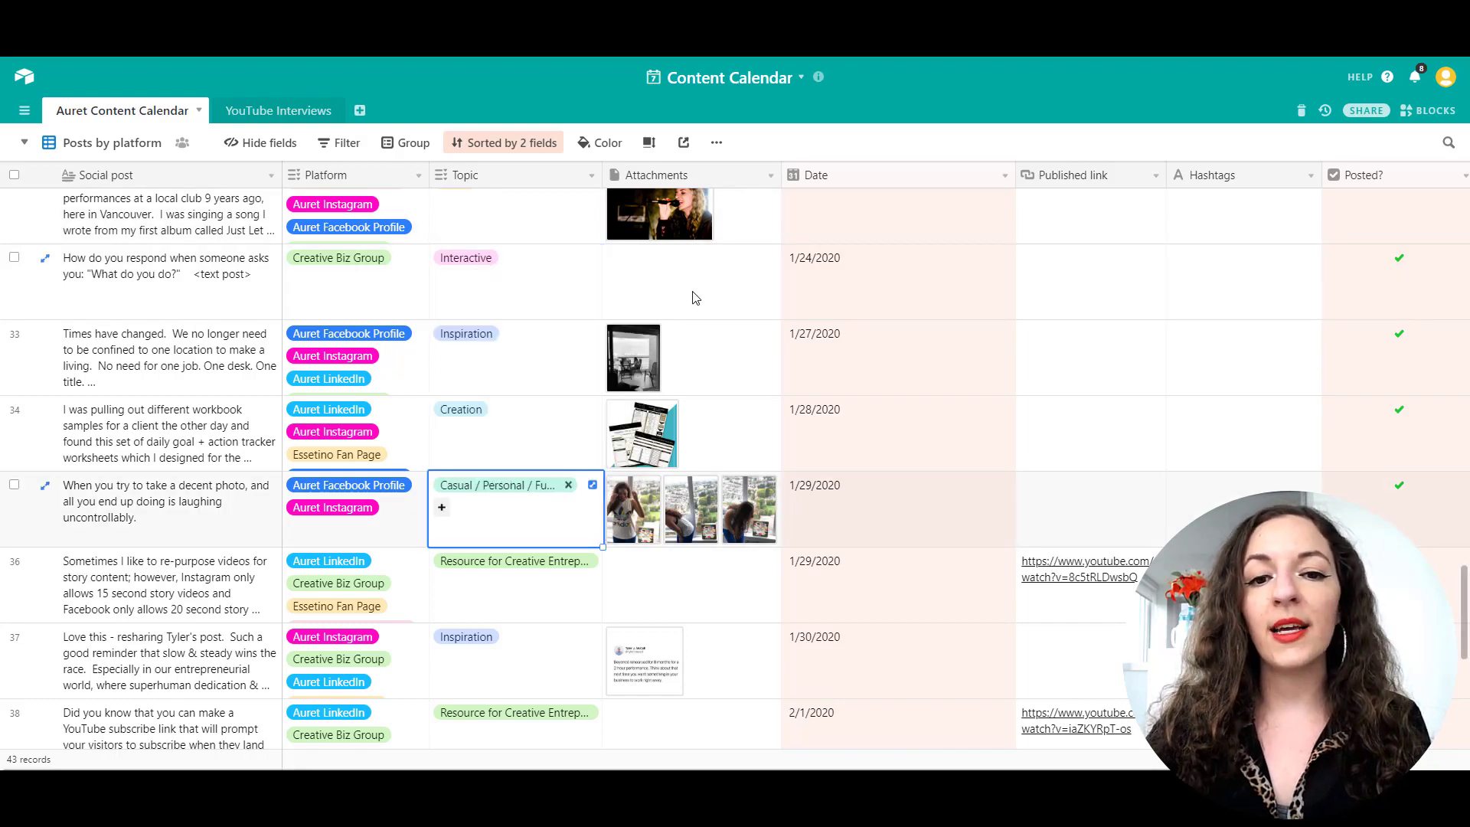
{"action": "scroll", "coordinate": [689, 306], "scroll_direction": "down", "scroll_amount": 2}
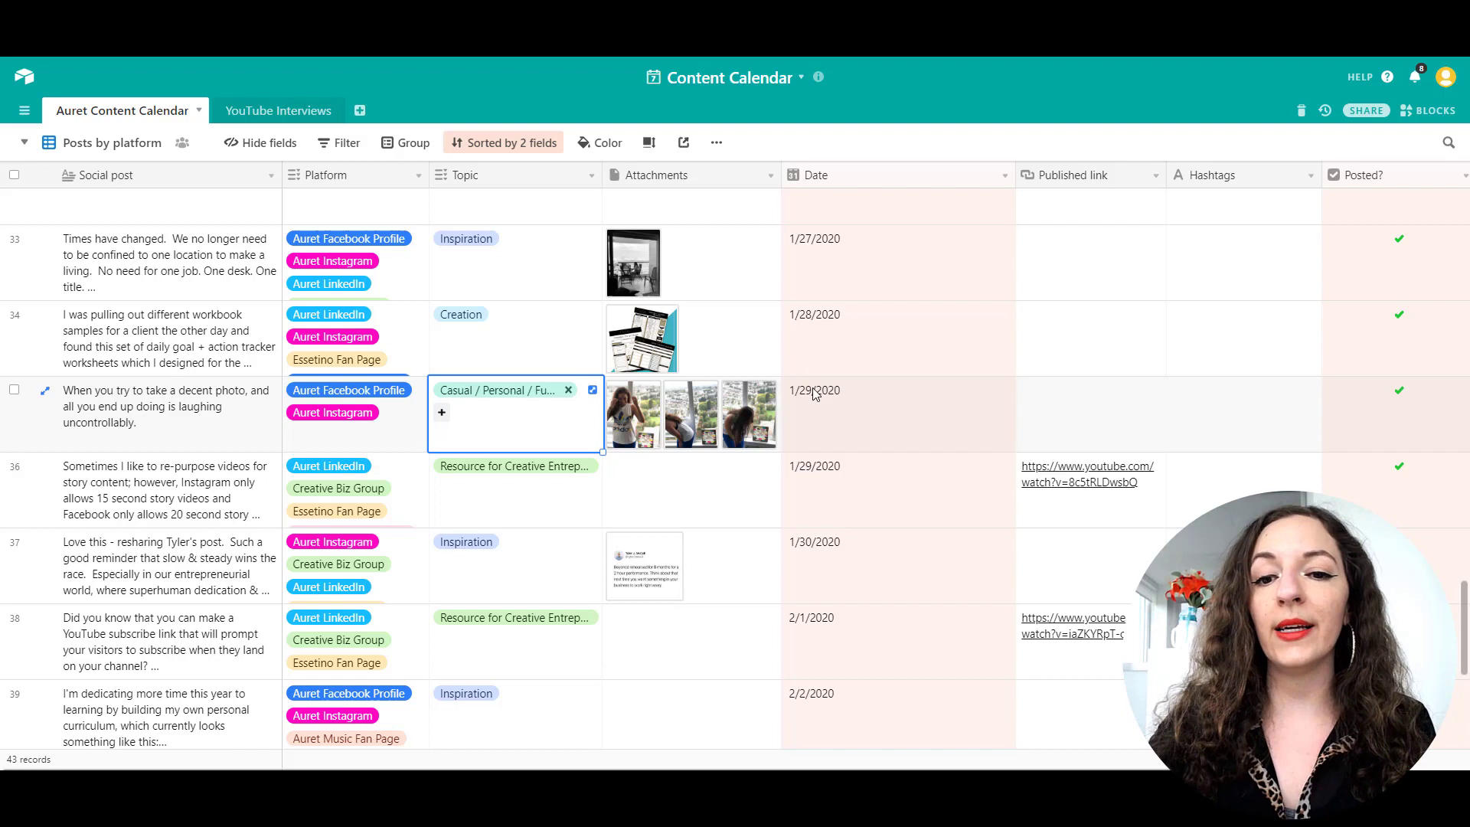
{"action": "left_click", "coordinate": [884, 414]}
{"action": "left_click", "coordinate": [1075, 416]}
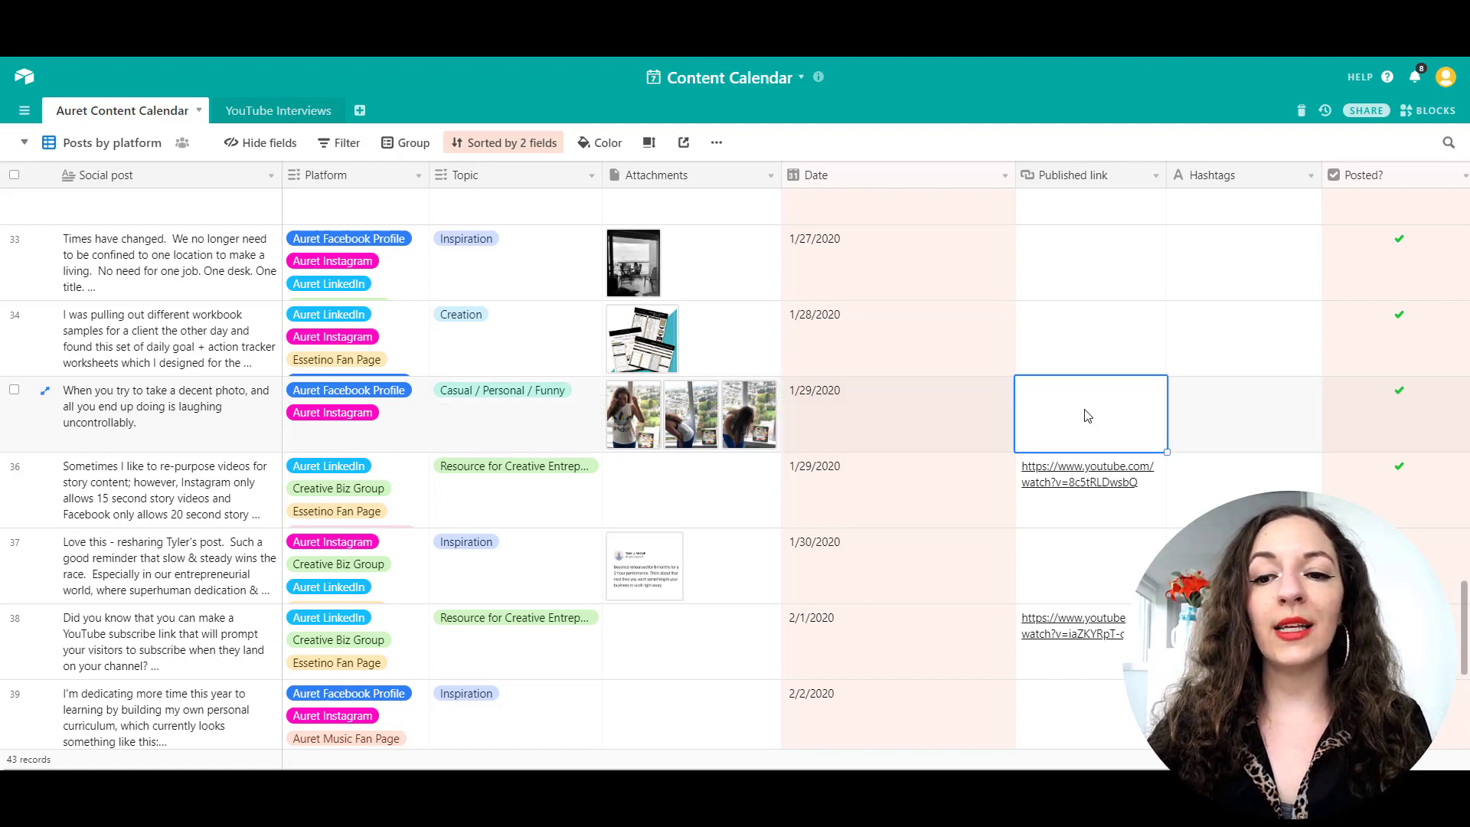
{"action": "left_click", "coordinate": [1114, 513]}
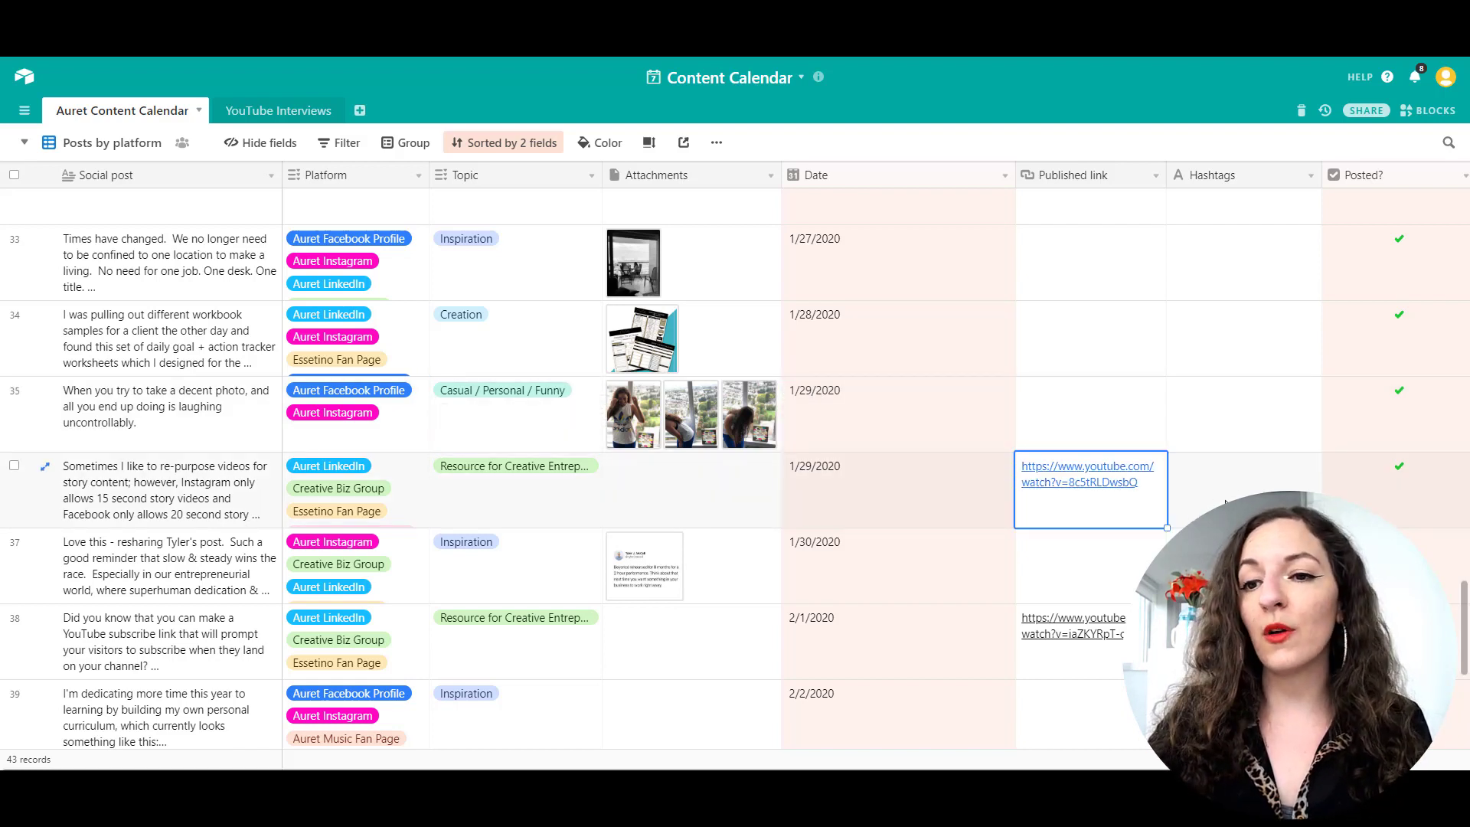
{"action": "left_click", "coordinate": [1202, 507]}
{"action": "left_click", "coordinate": [1392, 502]}
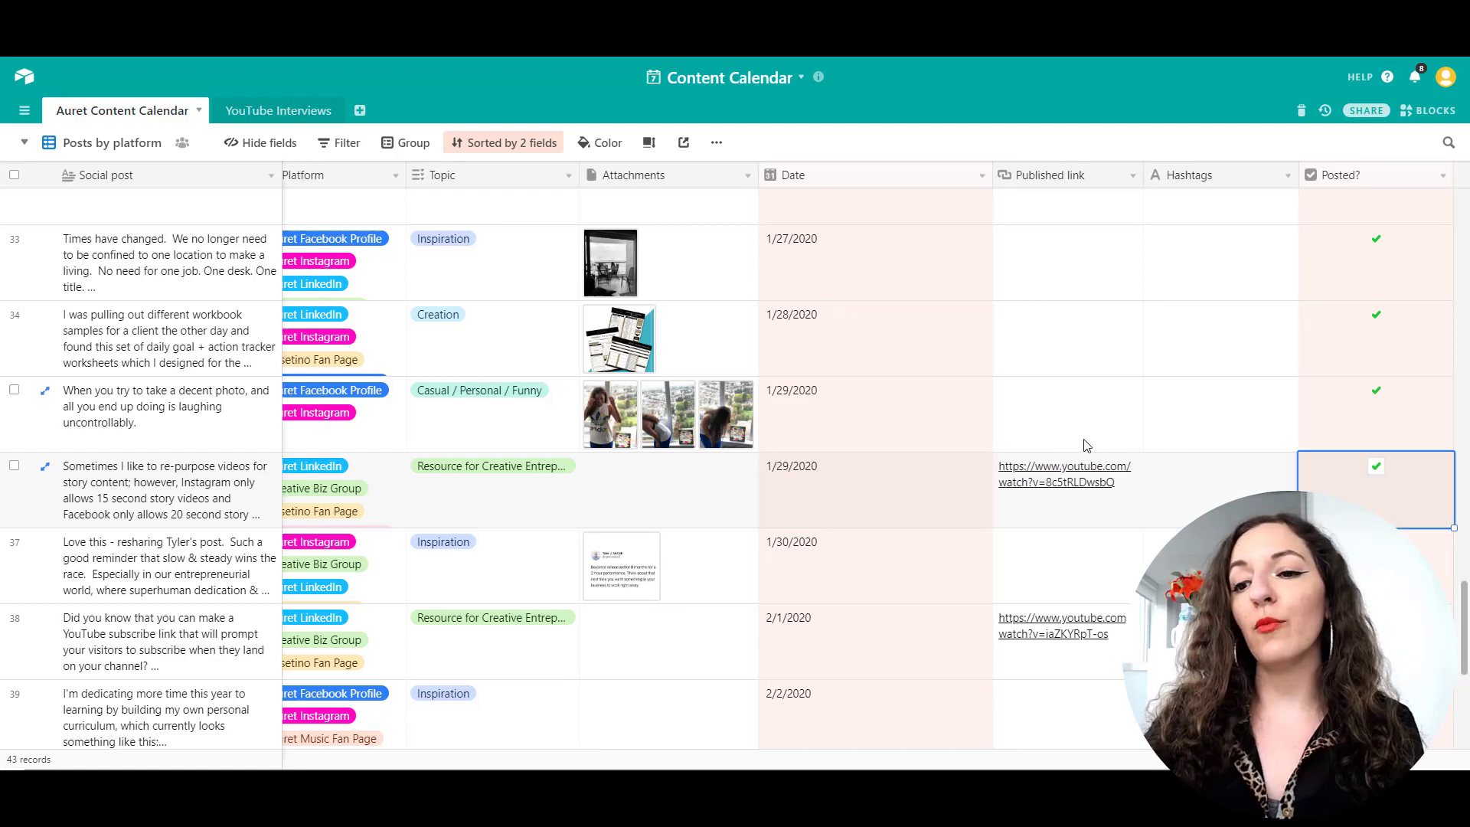
Untick and re-tick Posted? for the re-purpose videos post.
{"action": "left_click", "coordinate": [1378, 469]}
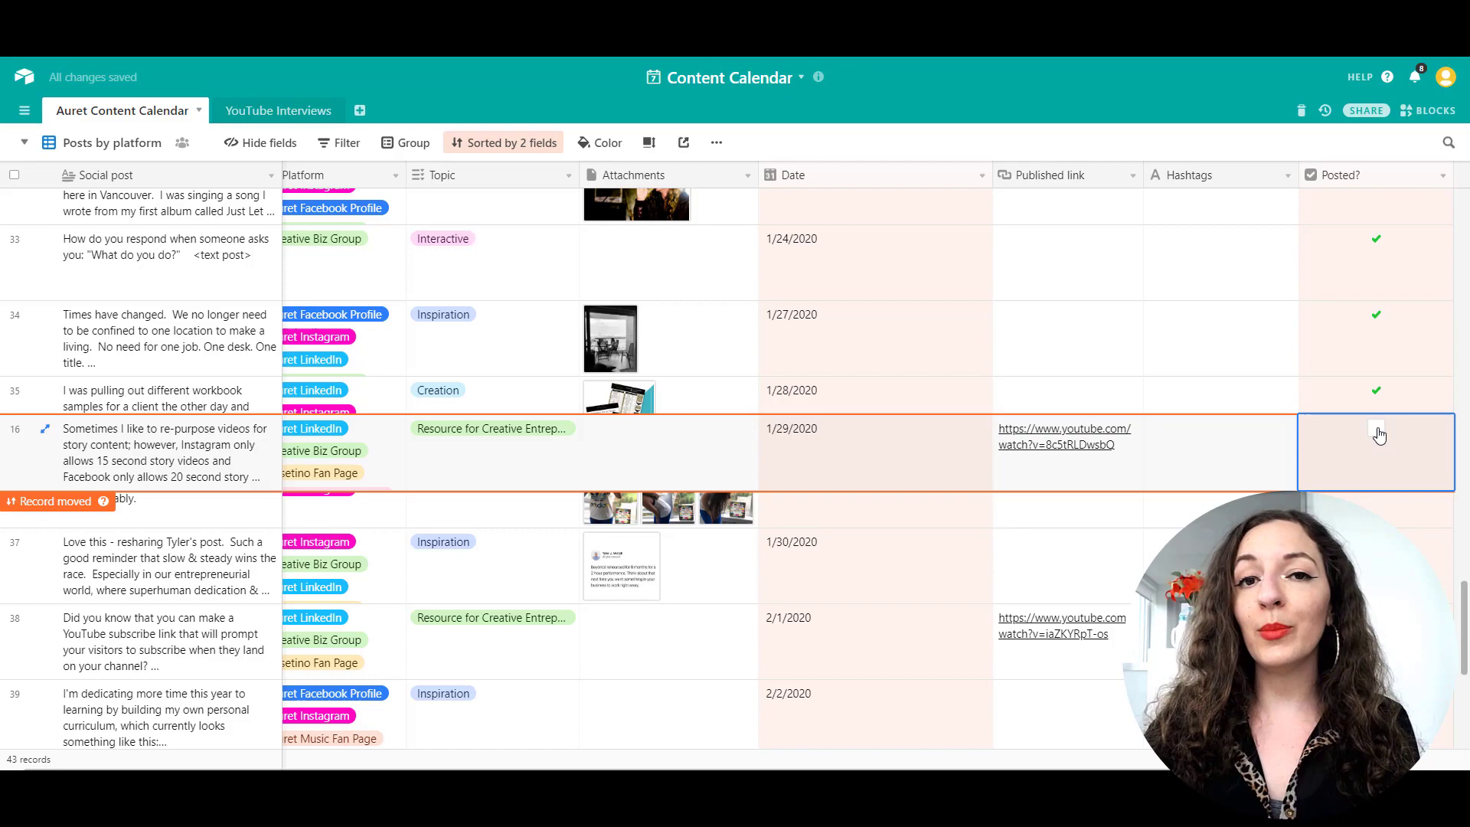
{"action": "left_click", "coordinate": [1378, 432]}
{"action": "scroll", "coordinate": [1126, 404], "scroll_direction": "down", "scroll_amount": 5}
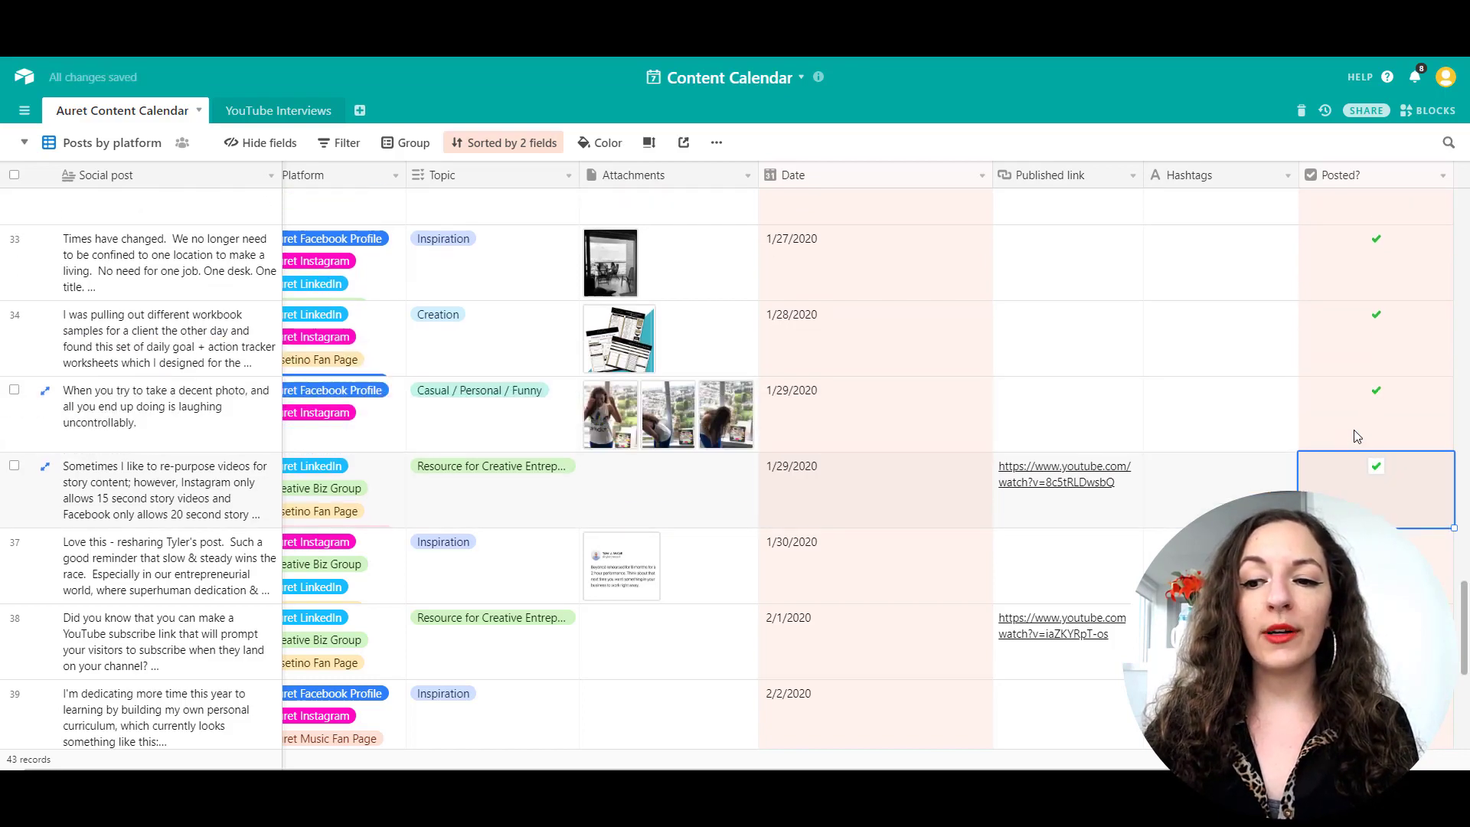
Scroll through the grid, then return to the Airtable home page of bases.
{"action": "scroll", "coordinate": [1125, 404], "scroll_direction": "up", "scroll_amount": 20}
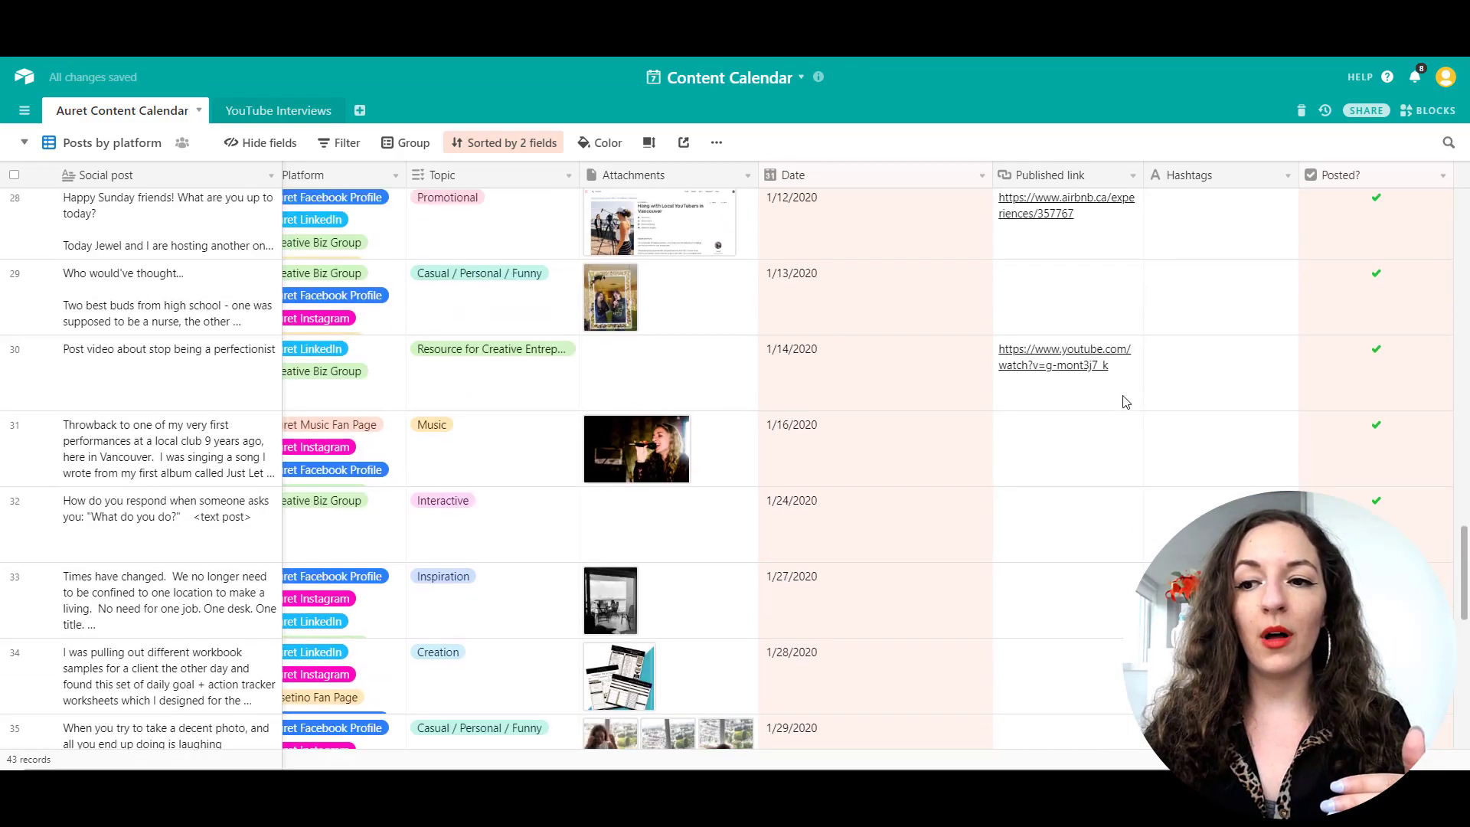
{"action": "scroll", "coordinate": [1125, 404], "scroll_direction": "down", "scroll_amount": 4}
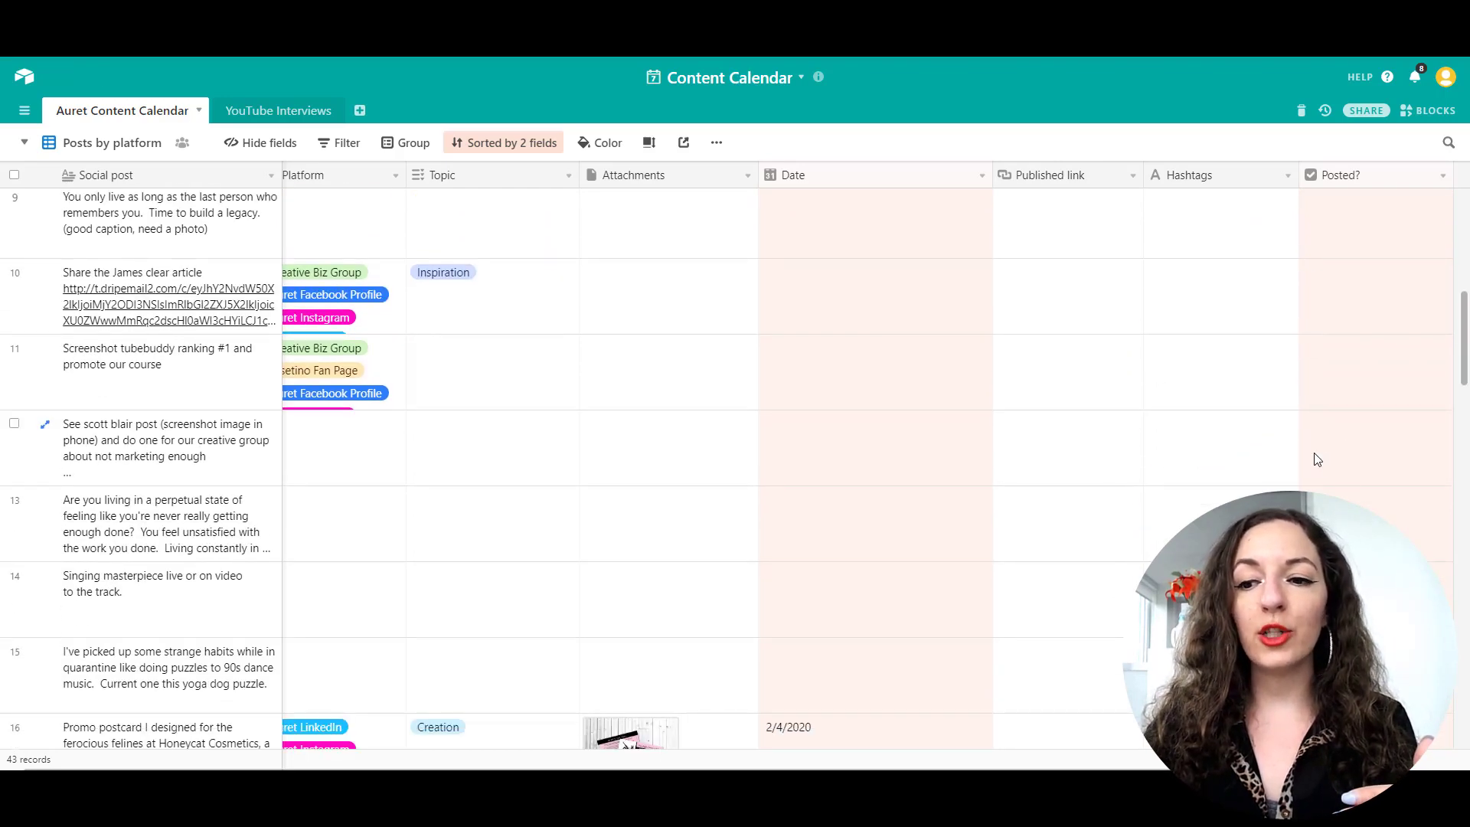
{"action": "scroll", "coordinate": [1349, 453], "scroll_direction": "down", "scroll_amount": 7}
{"action": "scroll", "coordinate": [1366, 433], "scroll_direction": "up", "scroll_amount": 14}
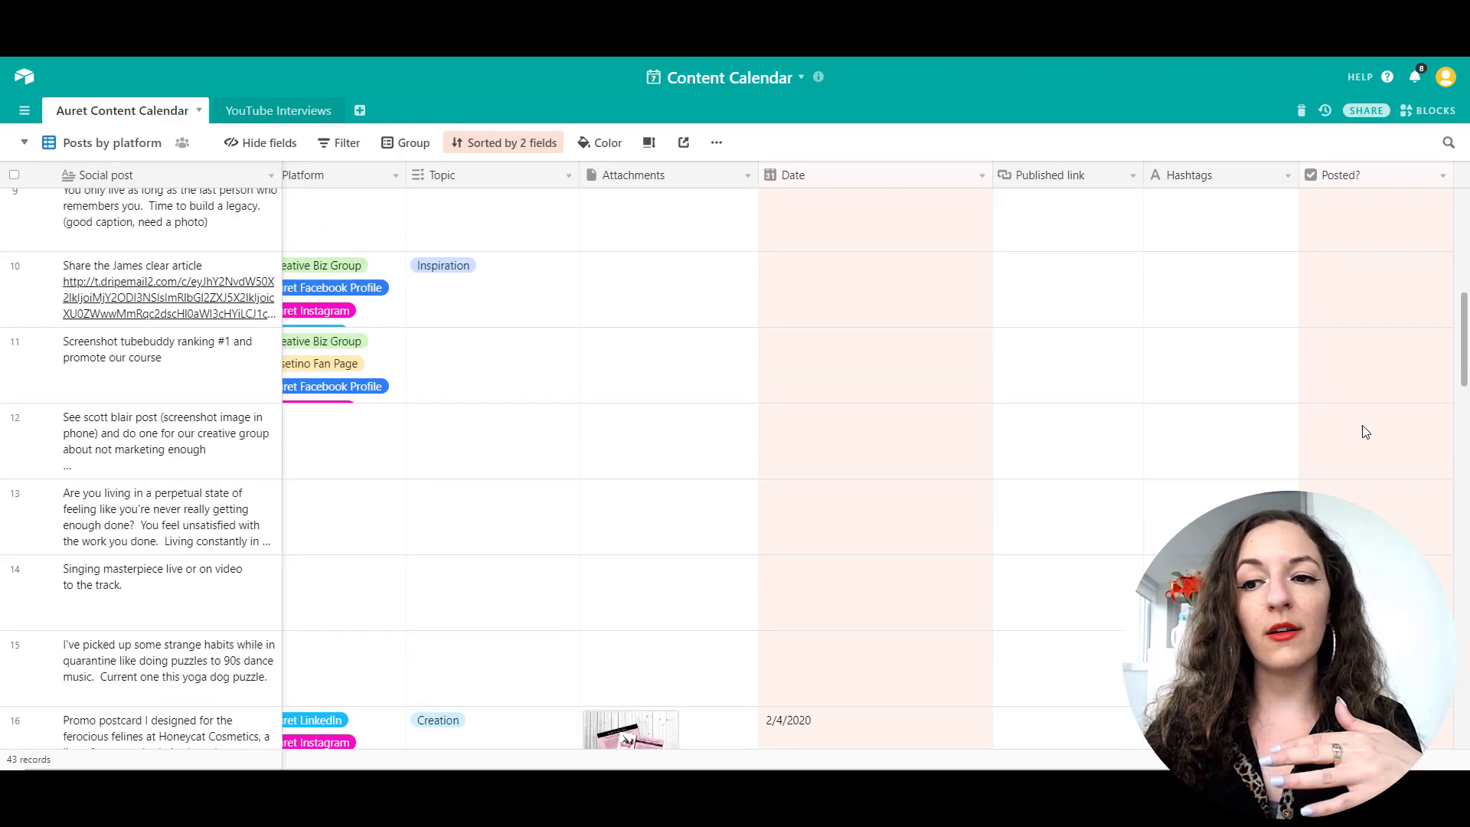
{"action": "scroll", "coordinate": [1367, 433], "scroll_direction": "down", "scroll_amount": 16}
{"action": "scroll", "coordinate": [1369, 435], "scroll_direction": "down", "scroll_amount": 6}
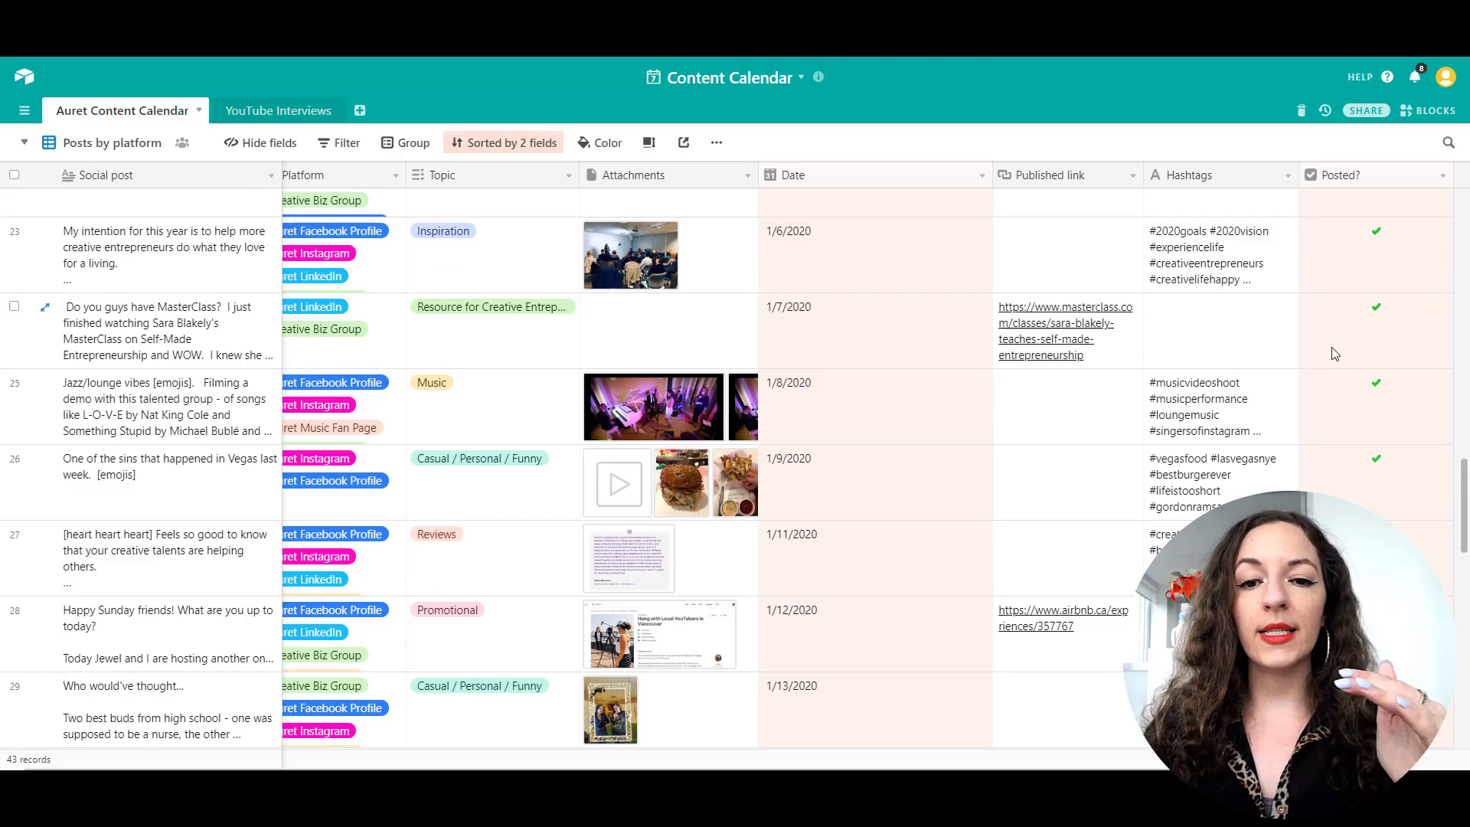
{"action": "scroll", "coordinate": [1367, 444], "scroll_direction": "down", "scroll_amount": 2}
{"action": "scroll", "coordinate": [1355, 405], "scroll_direction": "down", "scroll_amount": 3}
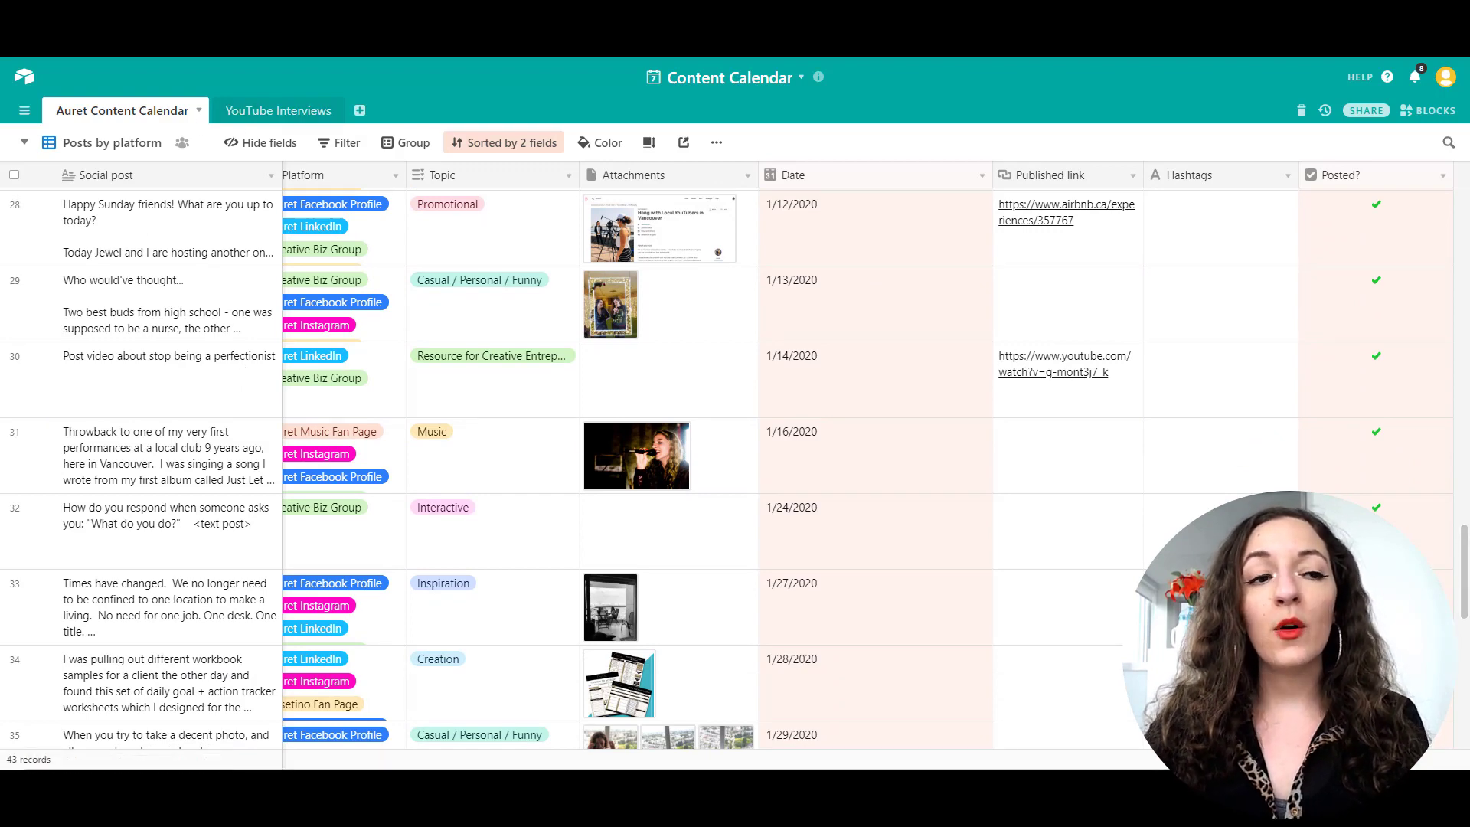
{"action": "left_click", "coordinate": [24, 75]}
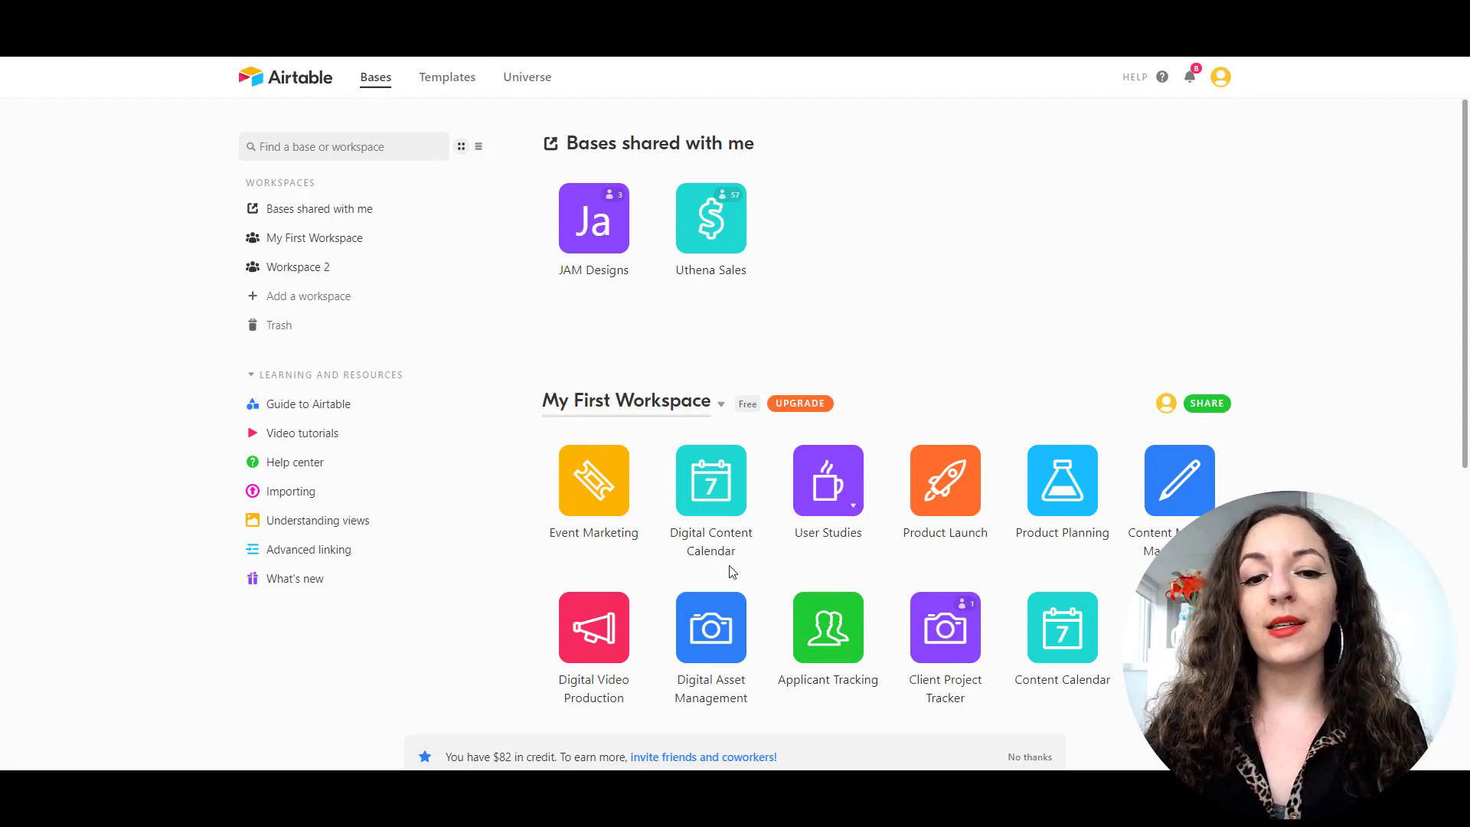
Scroll the home page and open the Digital Content Calendar base.
{"action": "scroll", "coordinate": [633, 521], "scroll_direction": "down", "scroll_amount": 3}
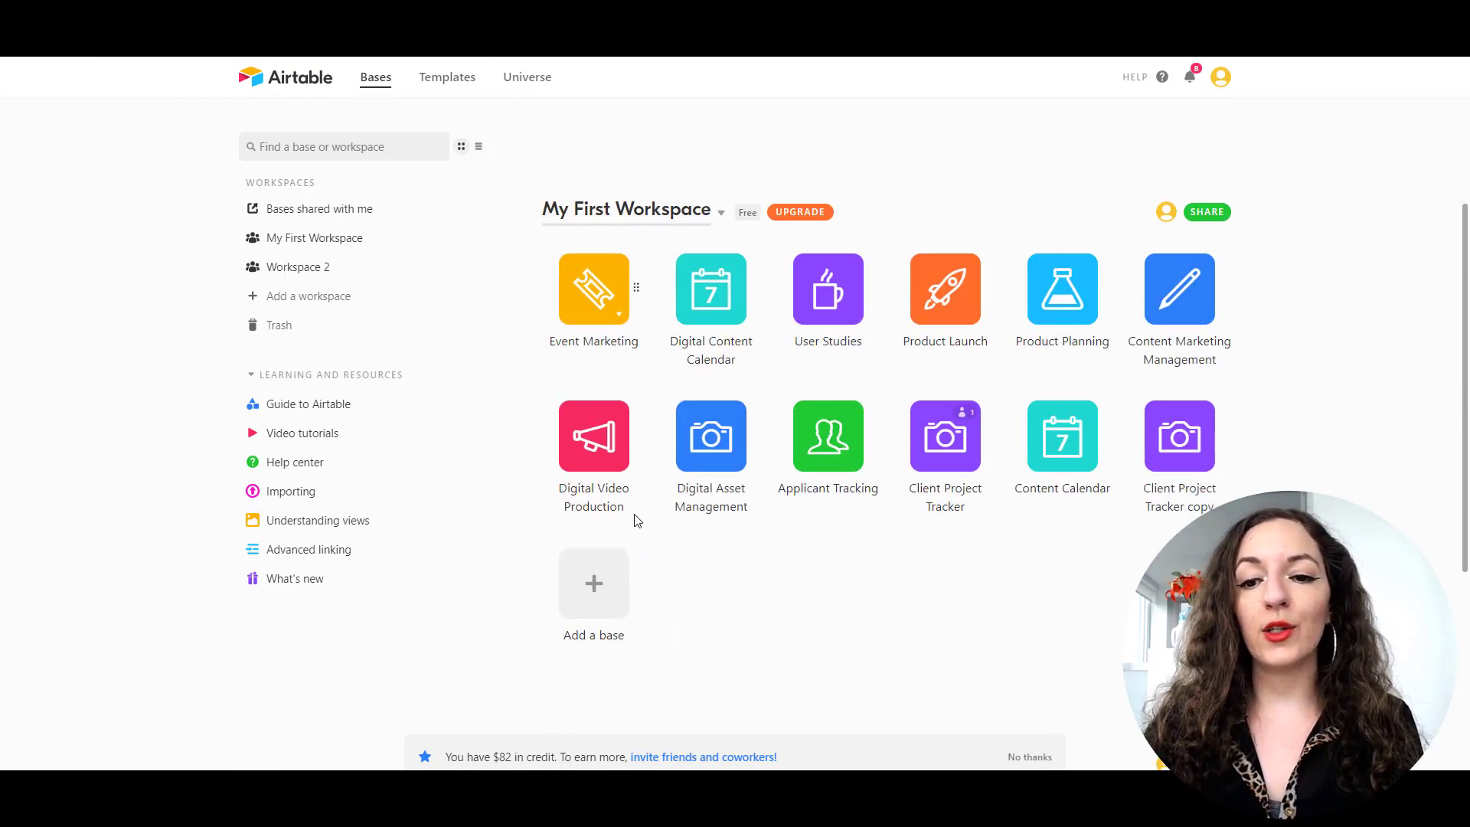
{"action": "left_click", "coordinate": [724, 303]}
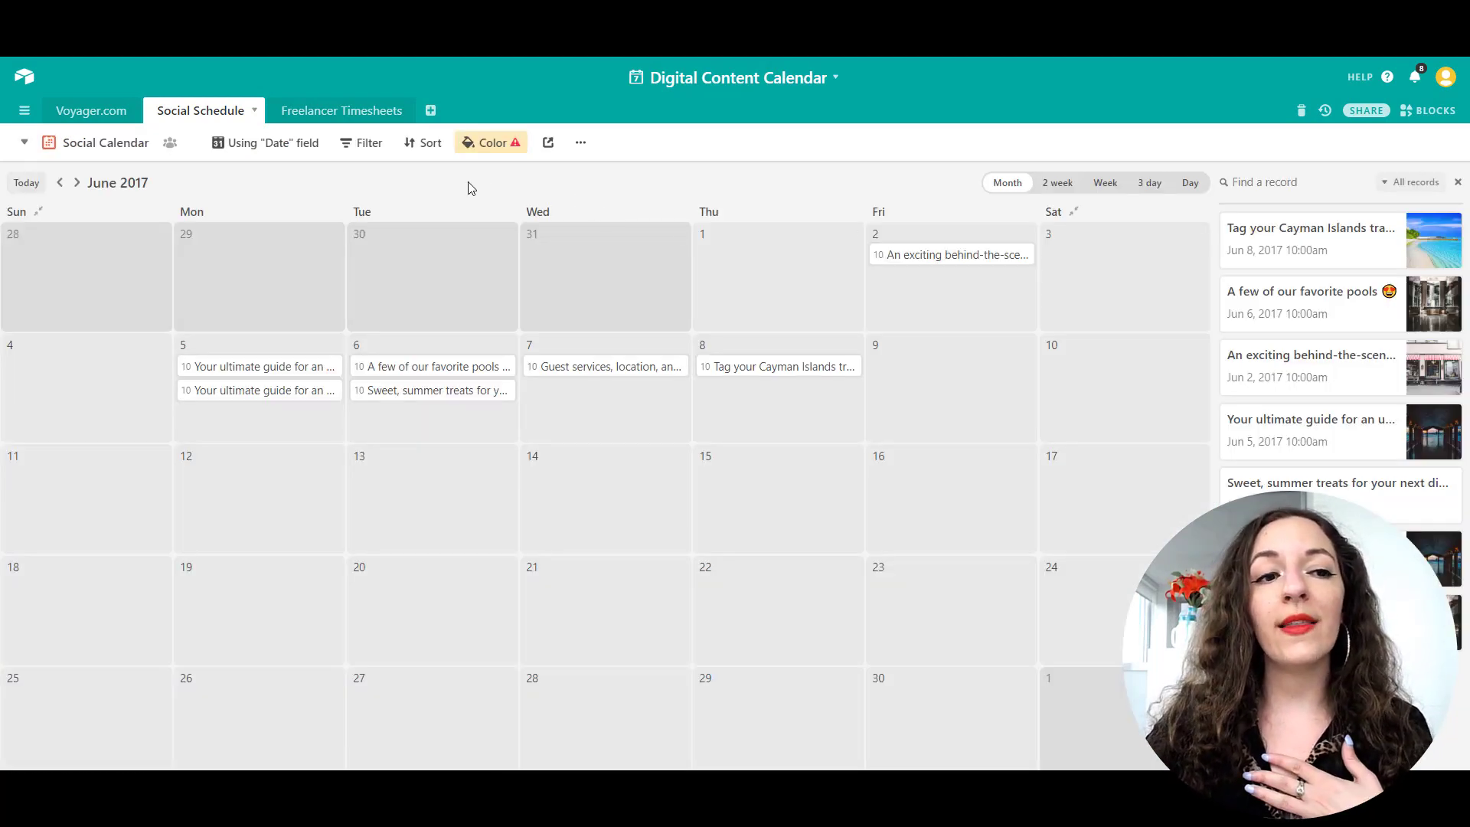
Browse the Voyager.com table, then switch to the Social Schedule June 2017 calendar view.
{"action": "left_click", "coordinate": [92, 111]}
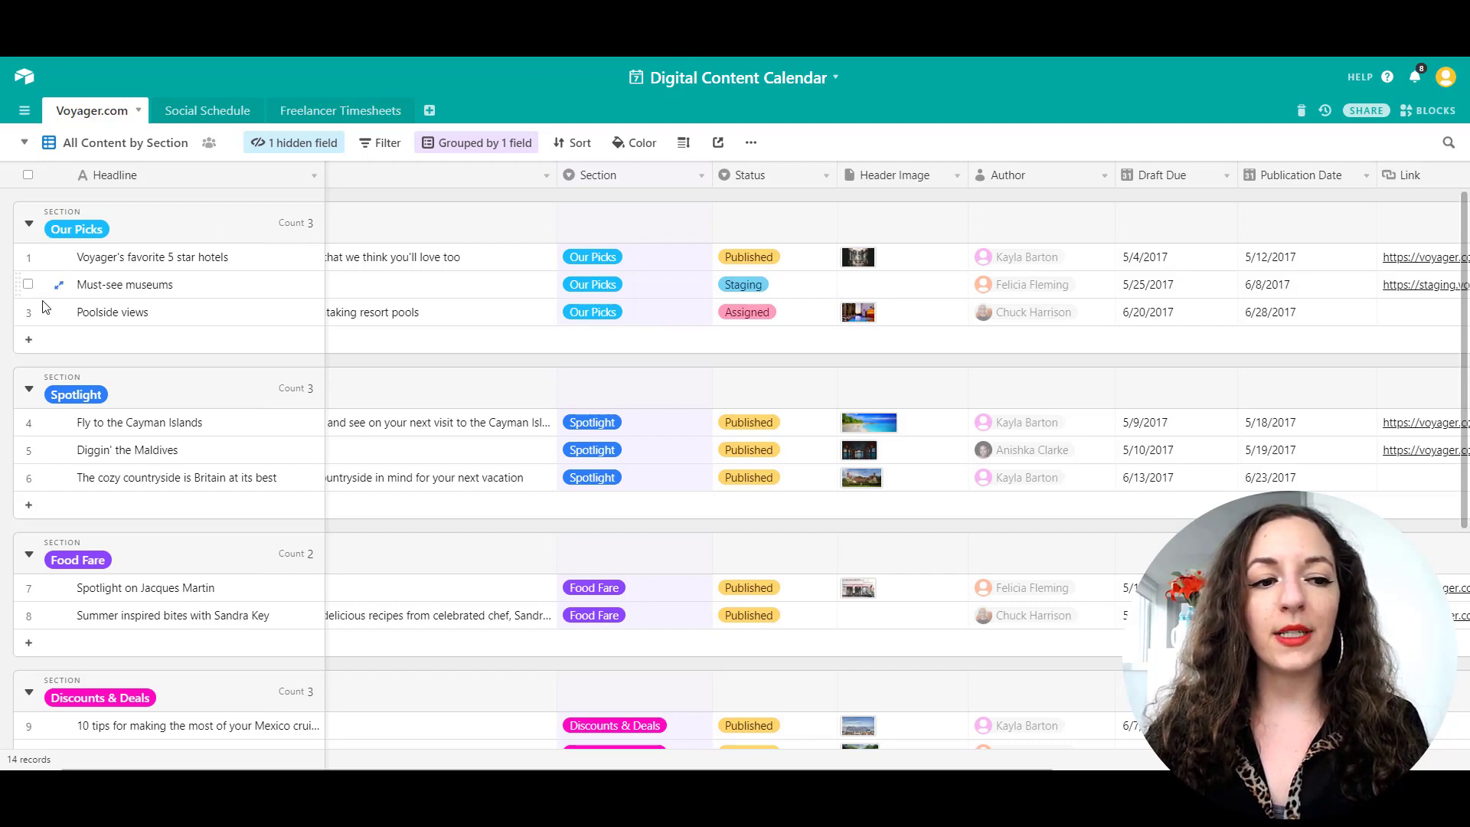
{"action": "scroll", "coordinate": [121, 509], "scroll_direction": "down", "scroll_amount": 5}
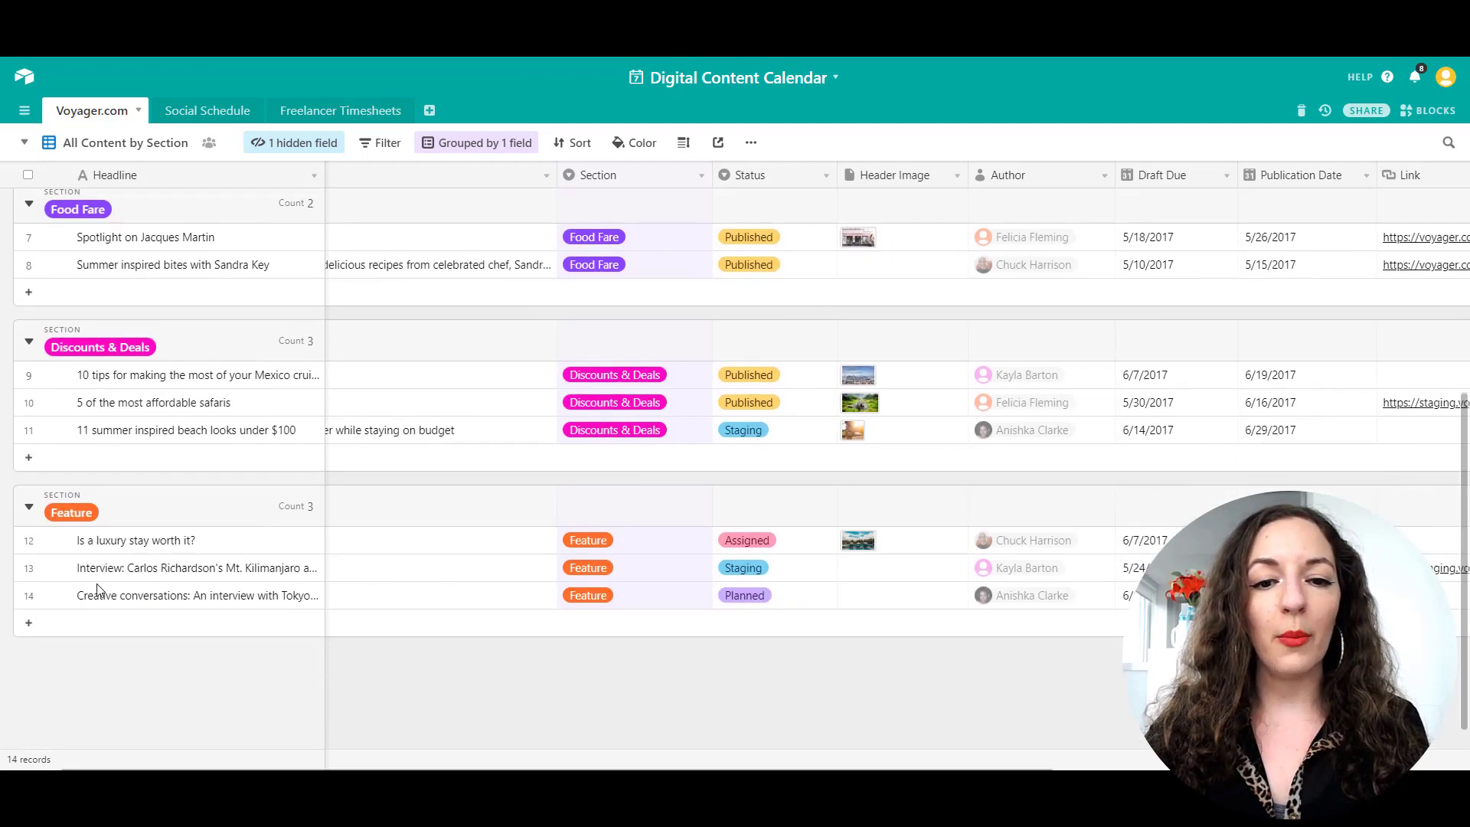
{"action": "scroll", "coordinate": [99, 591], "scroll_direction": "up", "scroll_amount": 5}
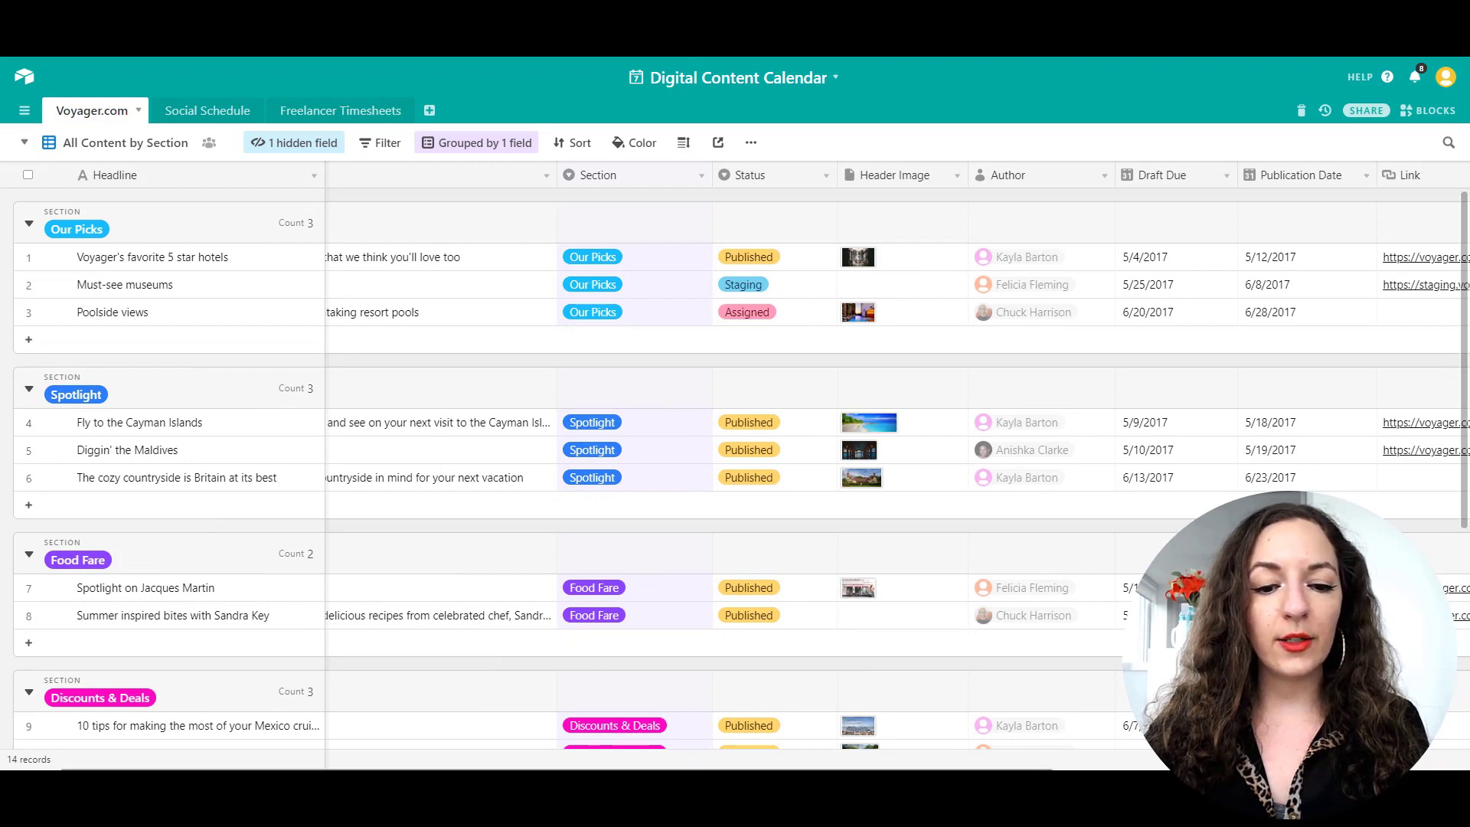
{"action": "scroll", "coordinate": [348, 370], "scroll_direction": "left", "scroll_amount": 3}
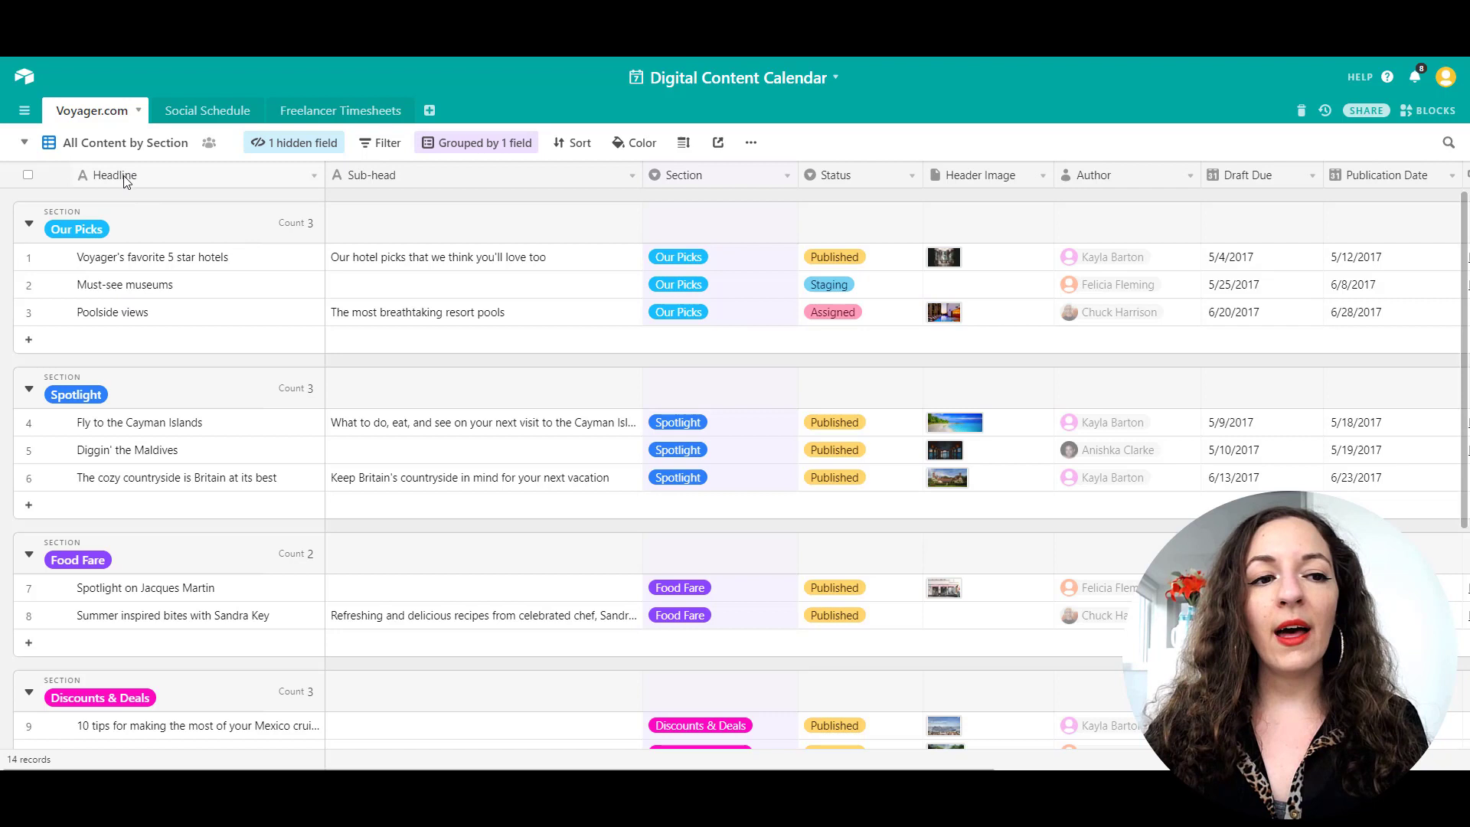
{"action": "mouse_move", "coordinate": [422, 243]}
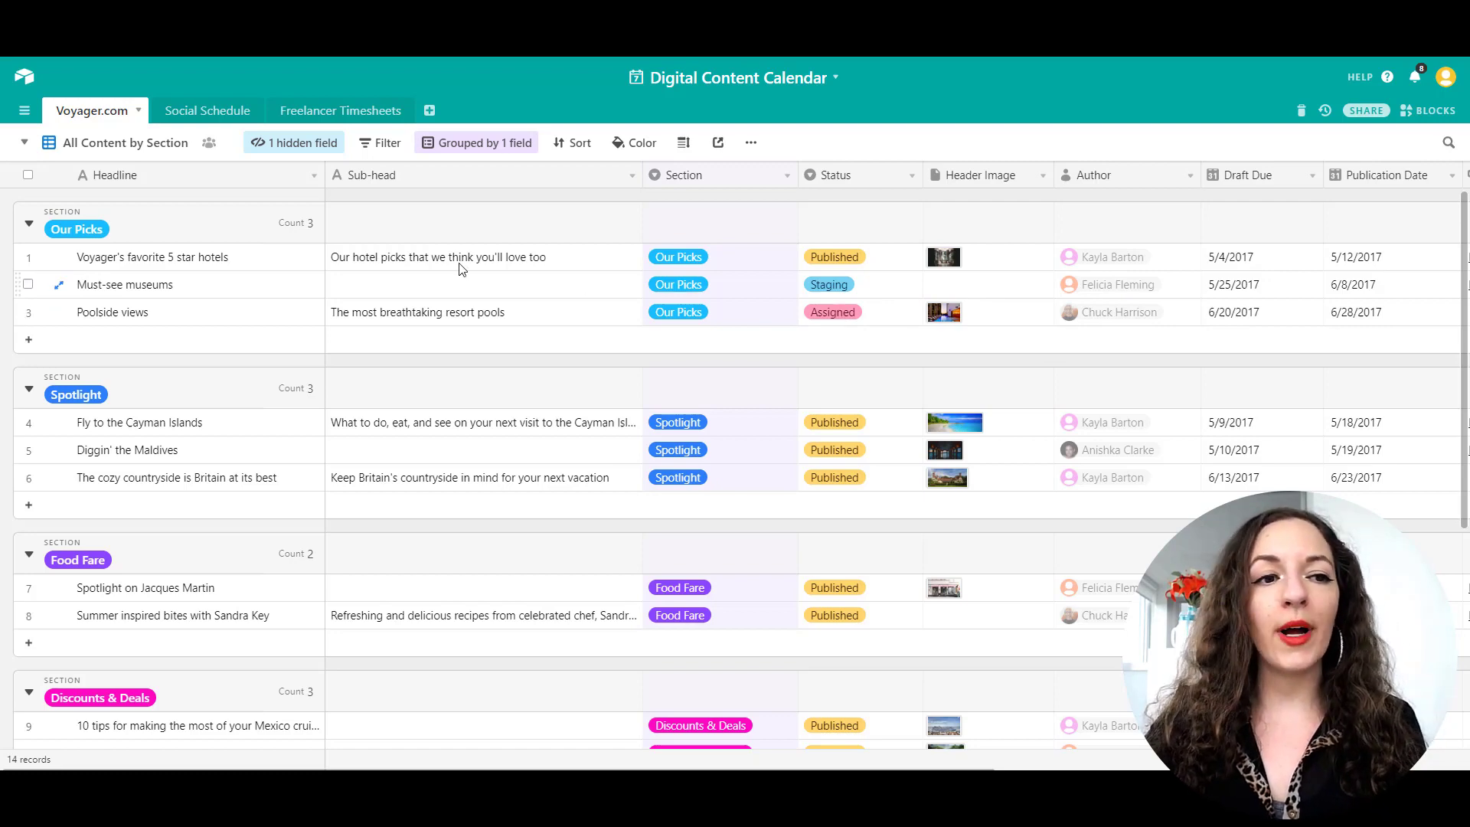
{"action": "left_click", "coordinate": [199, 115]}
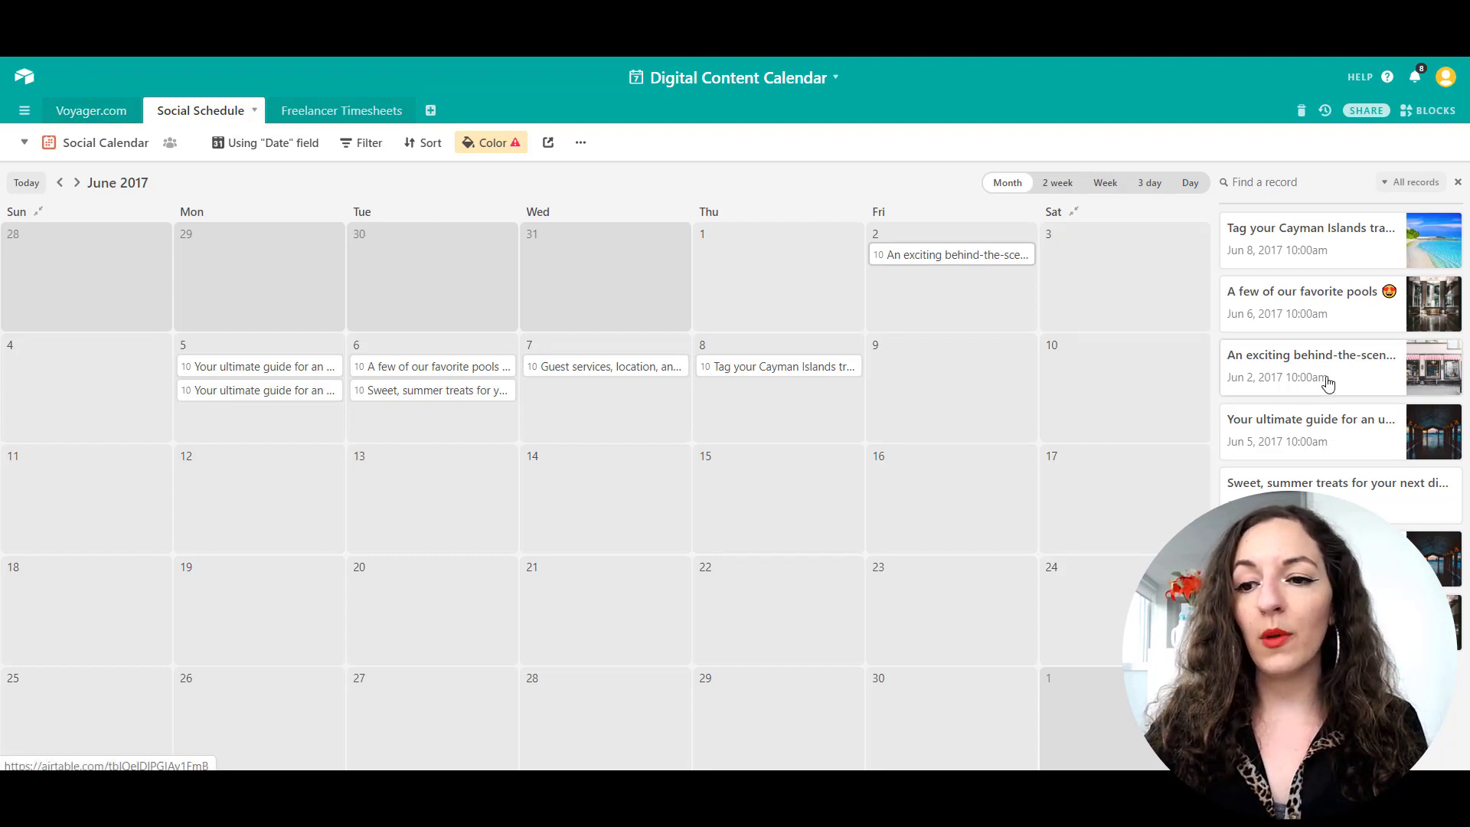
{"action": "left_click", "coordinate": [100, 110]}
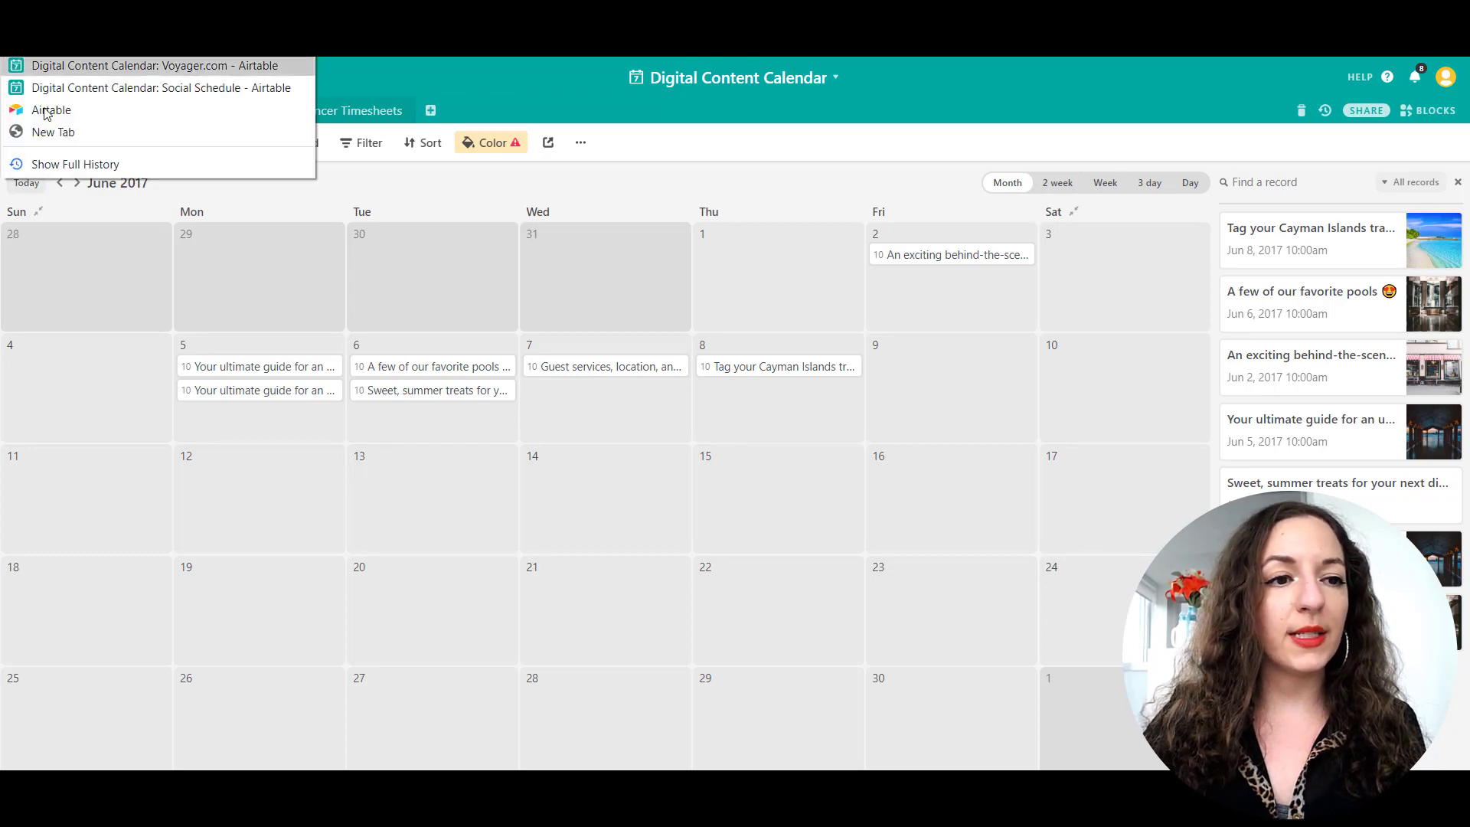
From the home page, create a blank base from scratch named 'Content calendar test'.
{"action": "left_click", "coordinate": [46, 105]}
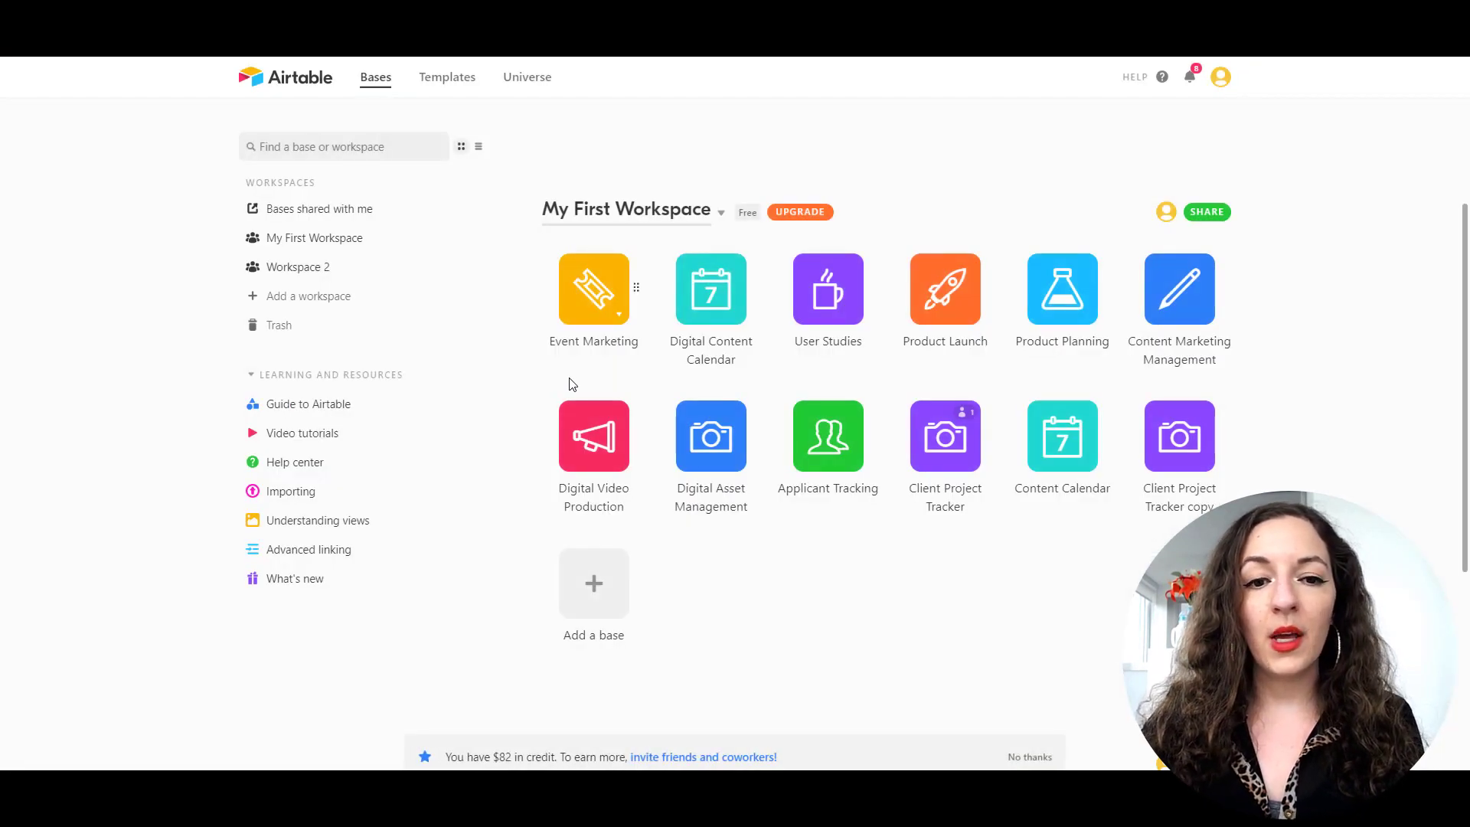
{"action": "left_click", "coordinate": [598, 586]}
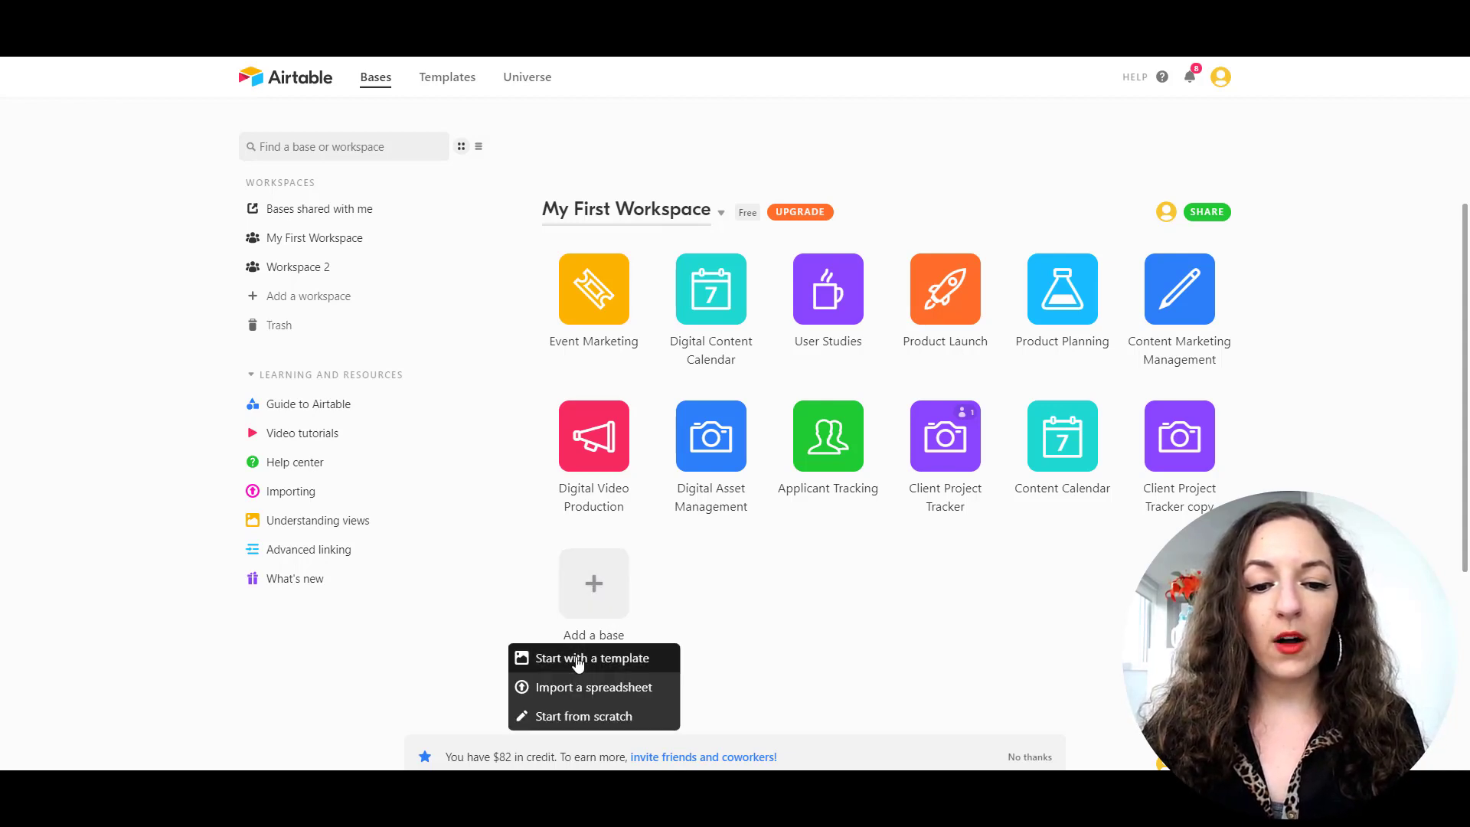
{"action": "left_click", "coordinate": [578, 715]}
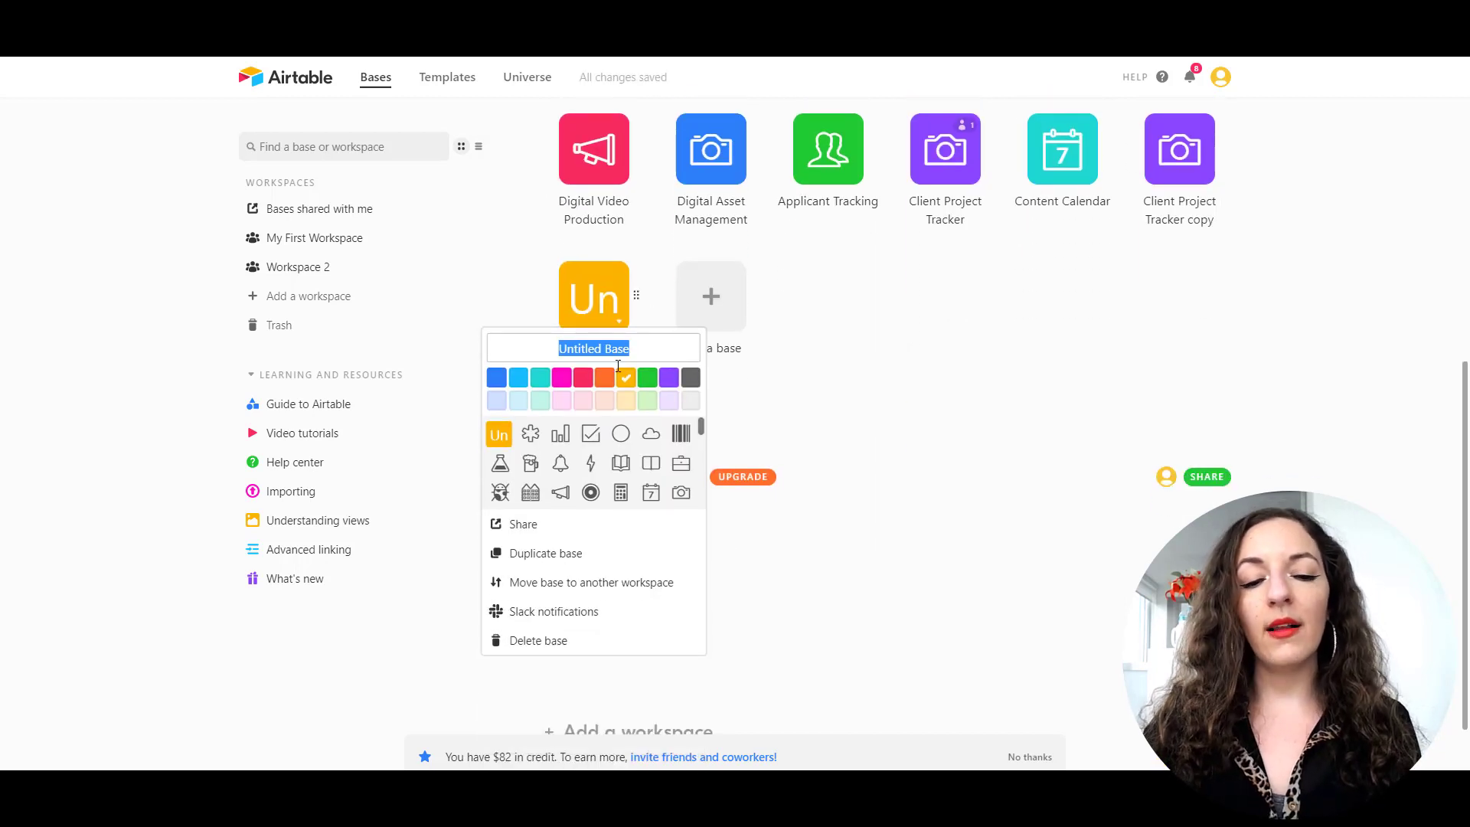
{"action": "type", "text": "Content"}
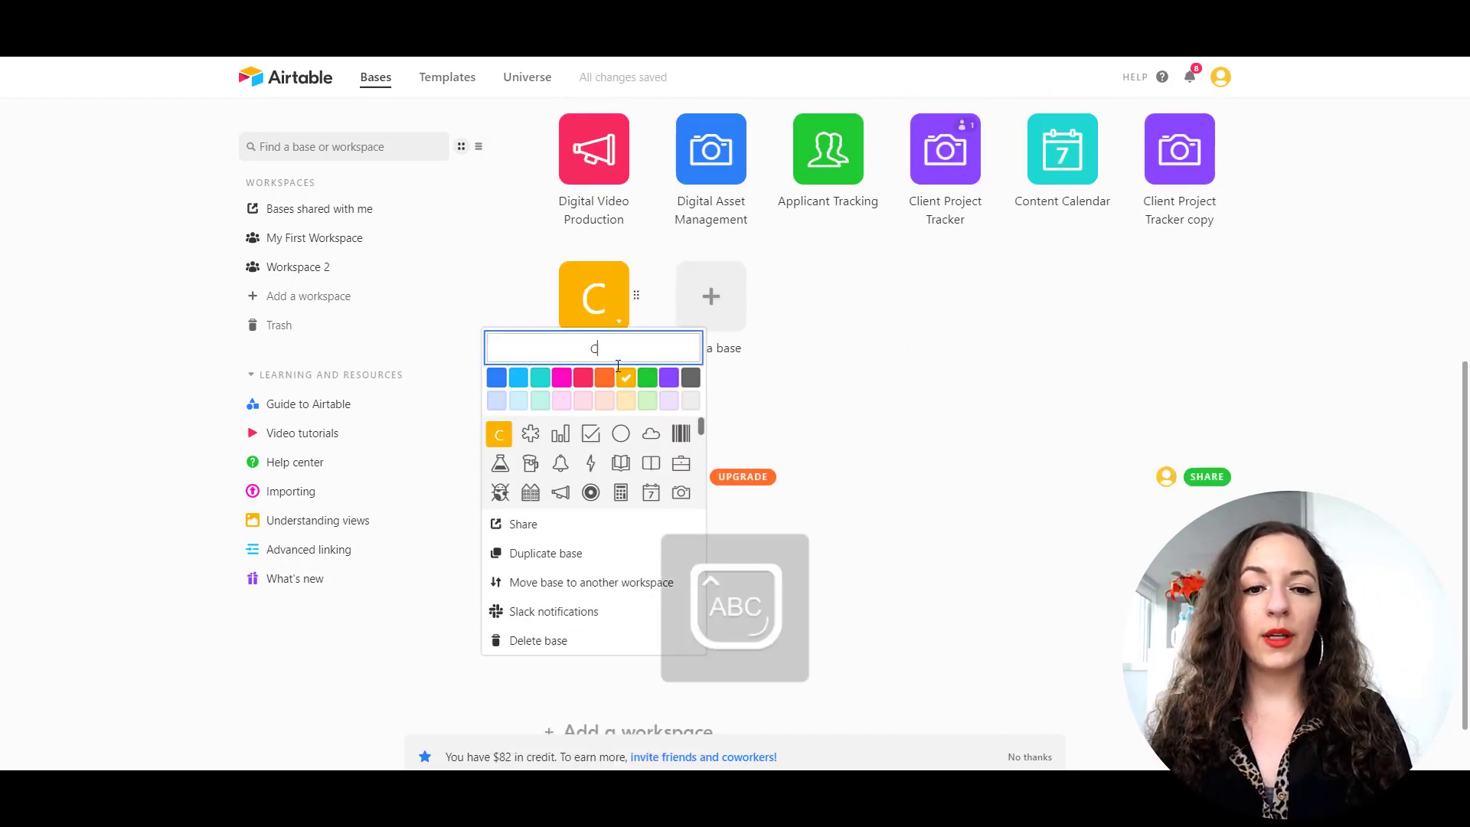
{"action": "type", "text": " ca"}
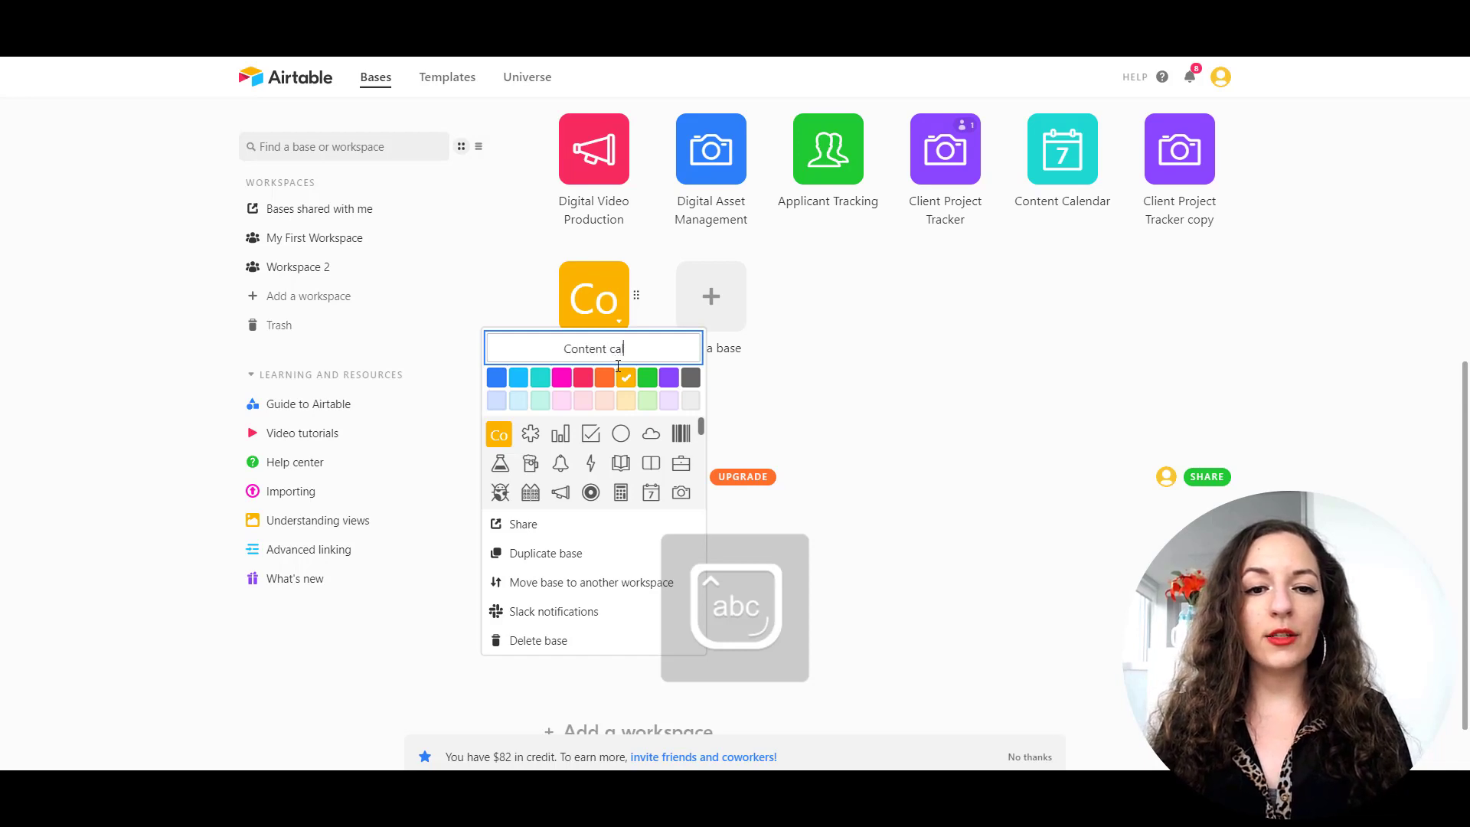
{"action": "type", "text": "lendar test"}
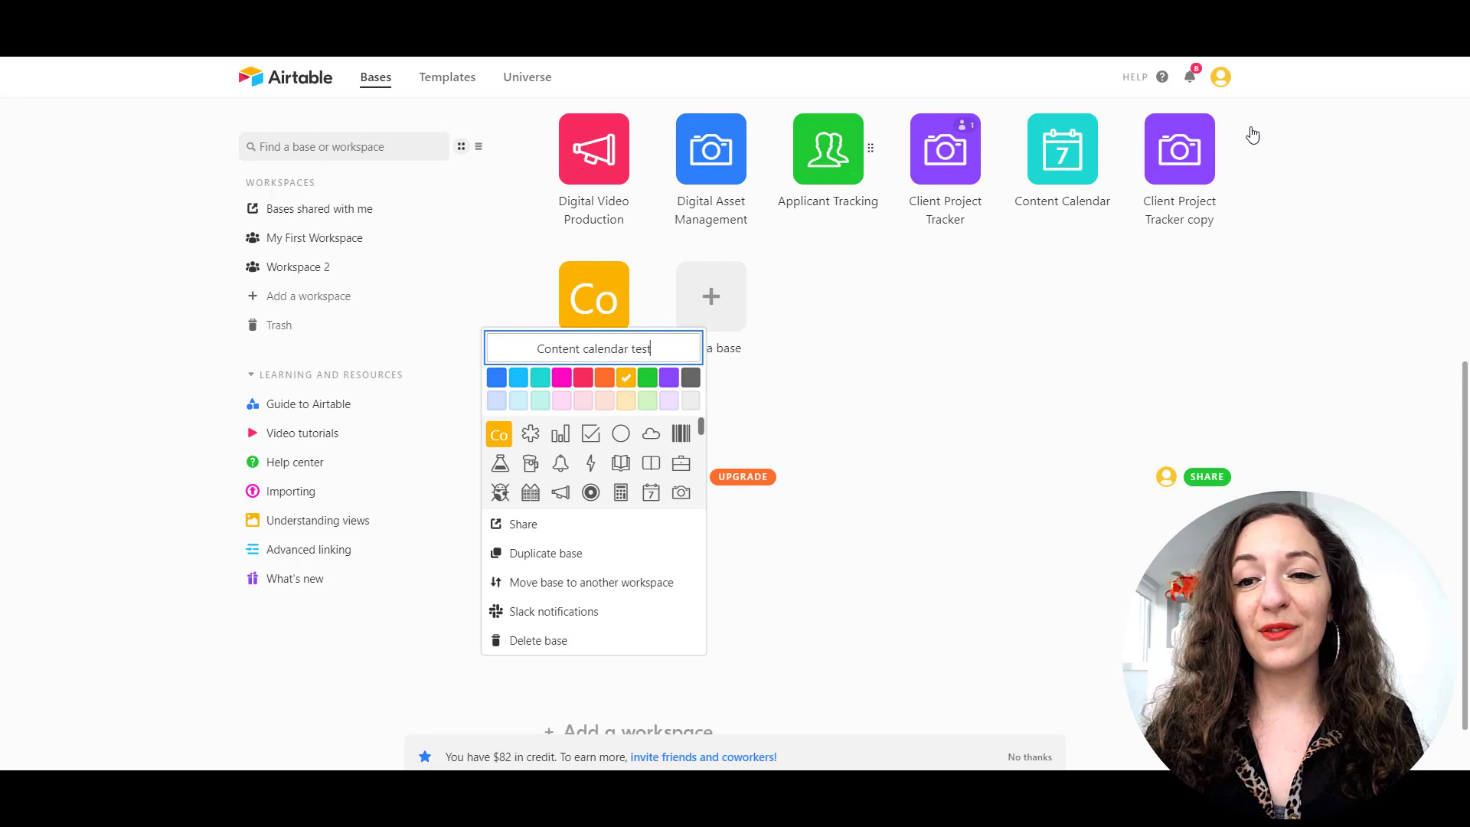
{"action": "key", "text": "Return"}
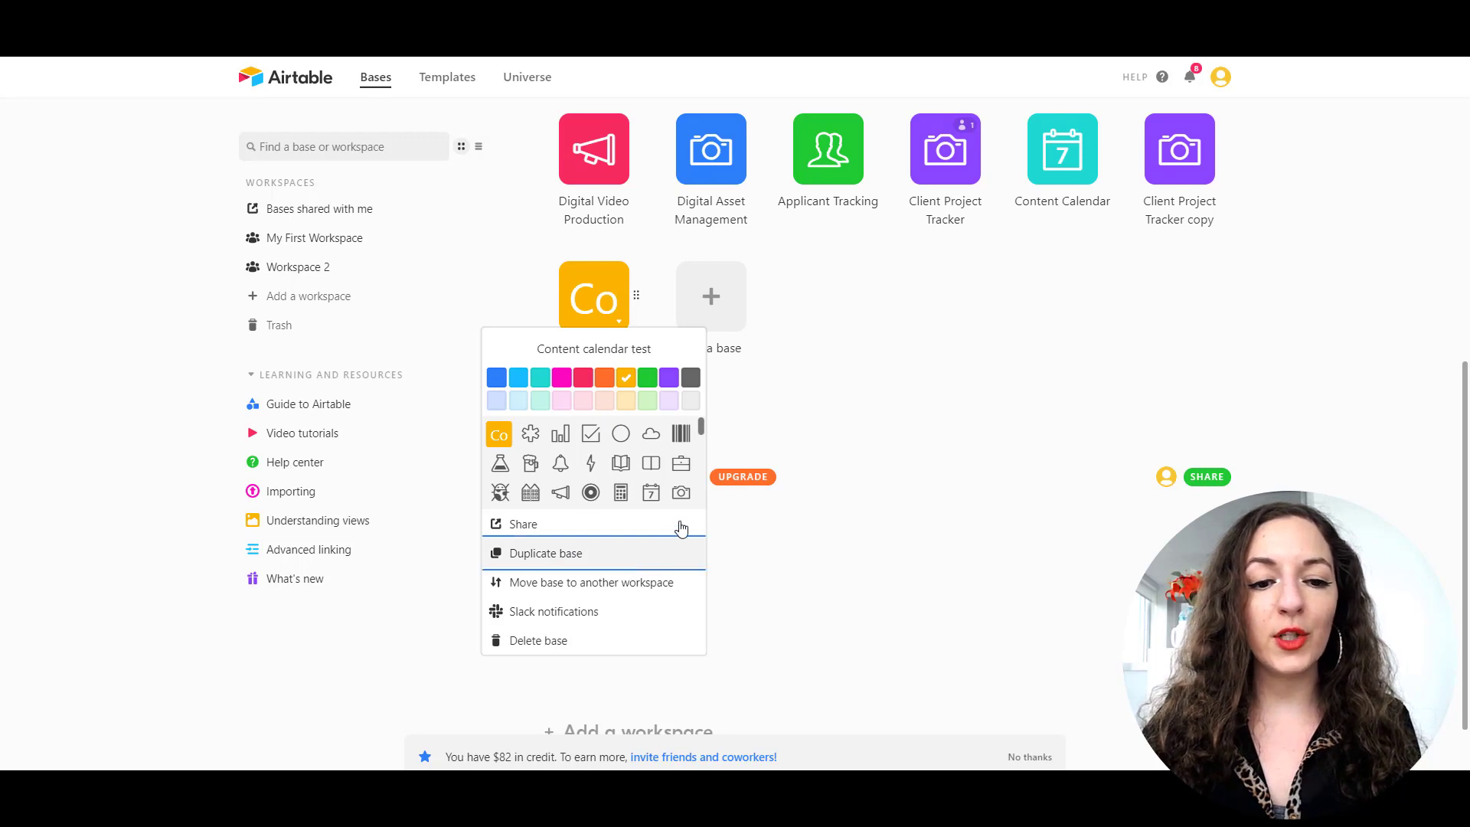
{"action": "left_click", "coordinate": [657, 337]}
Open the Content calendar test base to Table 1's grid view.
{"action": "left_click", "coordinate": [928, 373]}
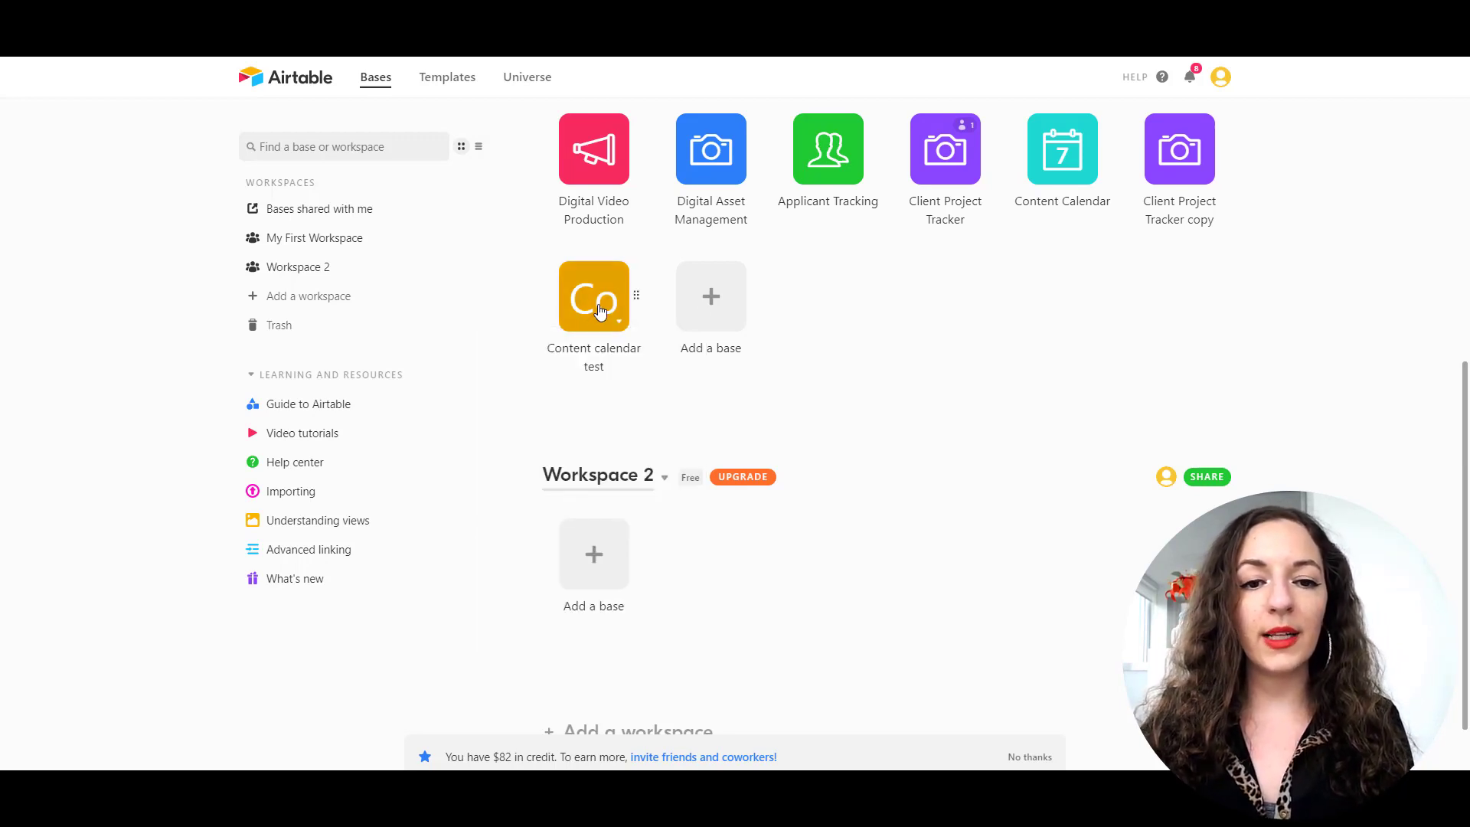
{"action": "left_click", "coordinate": [589, 311]}
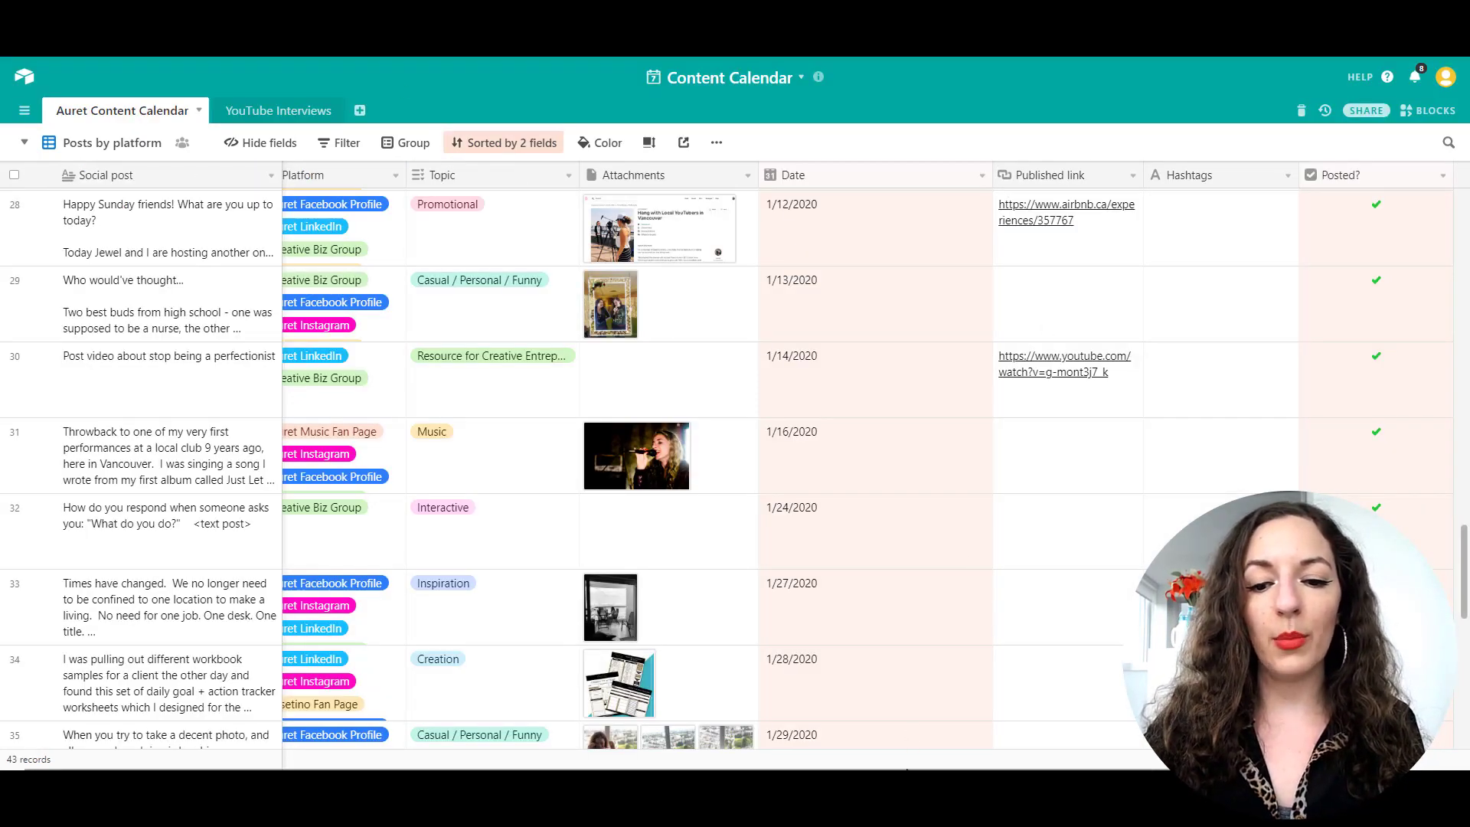
{"action": "scroll", "coordinate": [459, 613], "scroll_direction": "left", "scroll_amount": 1}
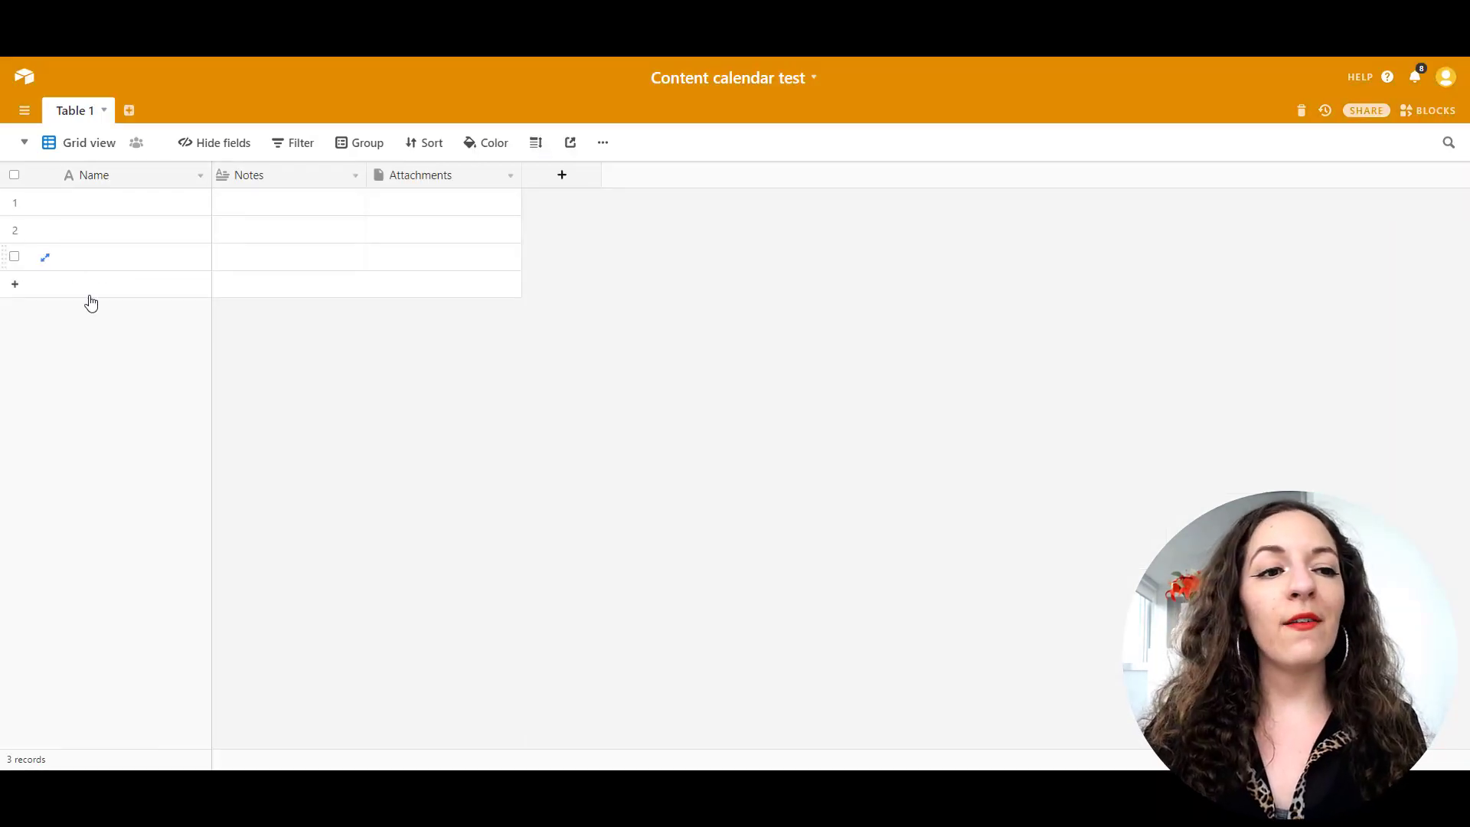
Change the Name field's type to Long text and save.
{"action": "left_click", "coordinate": [200, 178]}
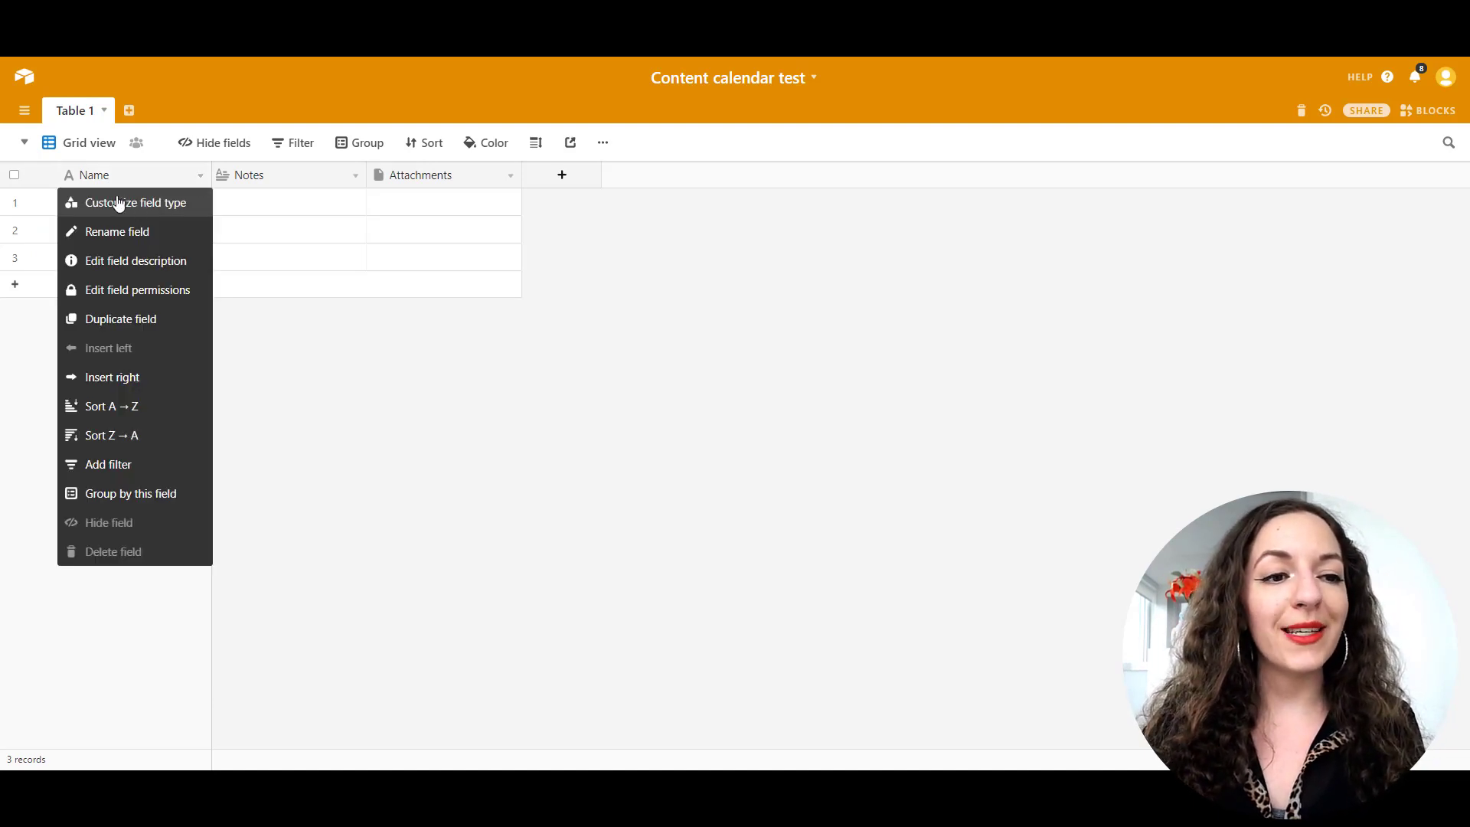
{"action": "left_click", "coordinate": [129, 206]}
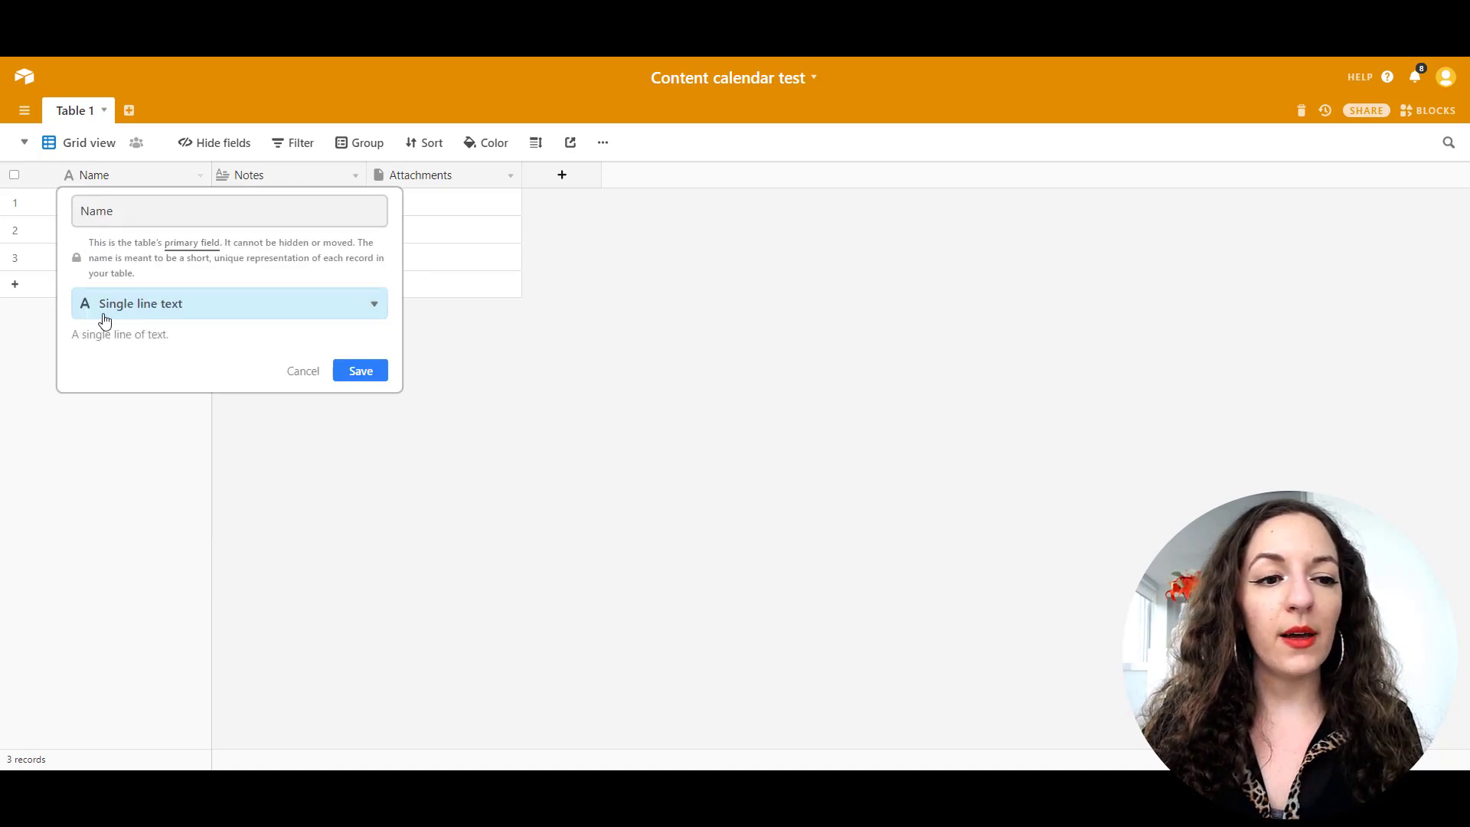
{"action": "left_click", "coordinate": [268, 315]}
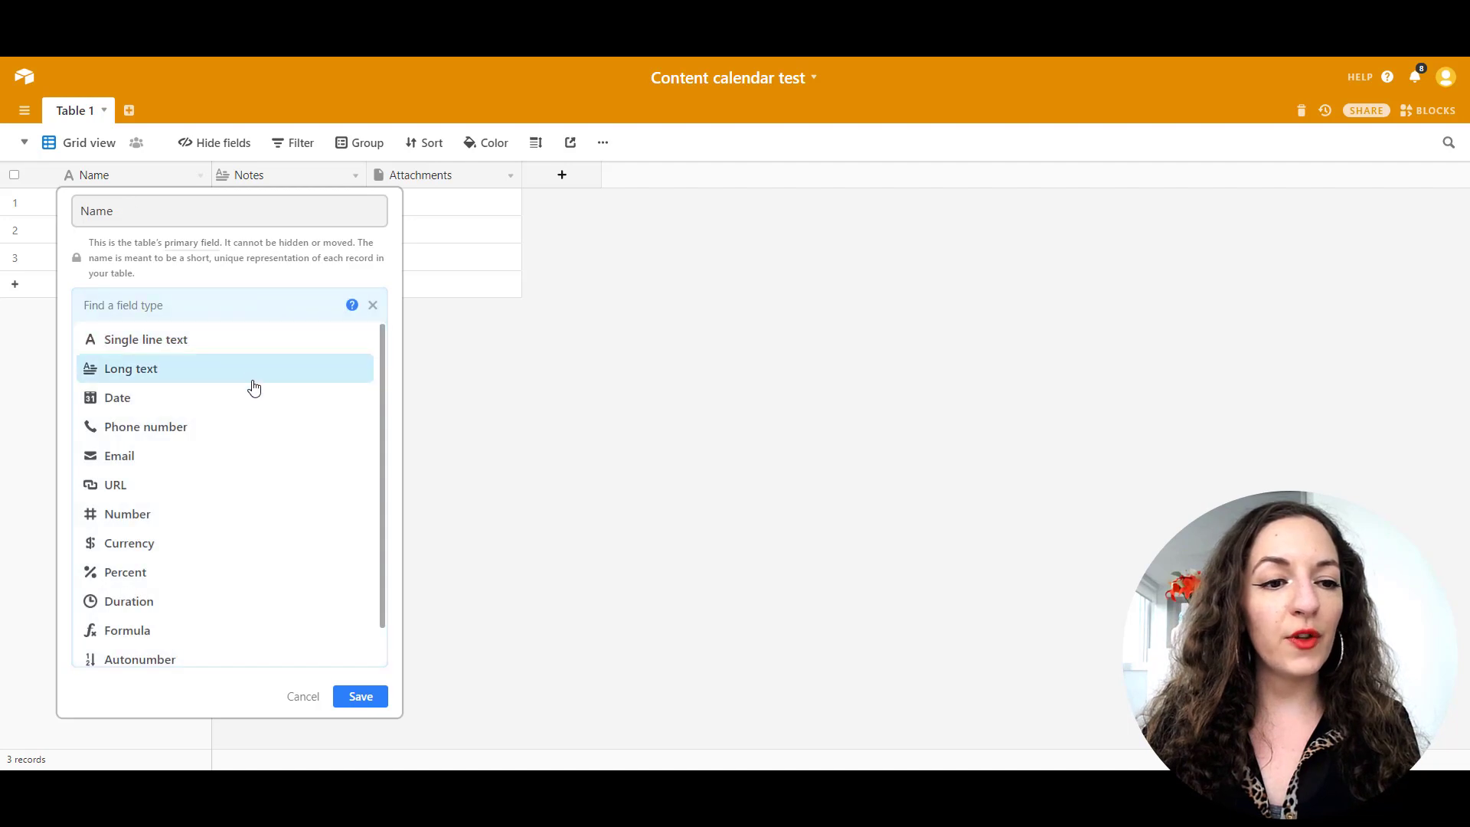
{"action": "left_click", "coordinate": [195, 375]}
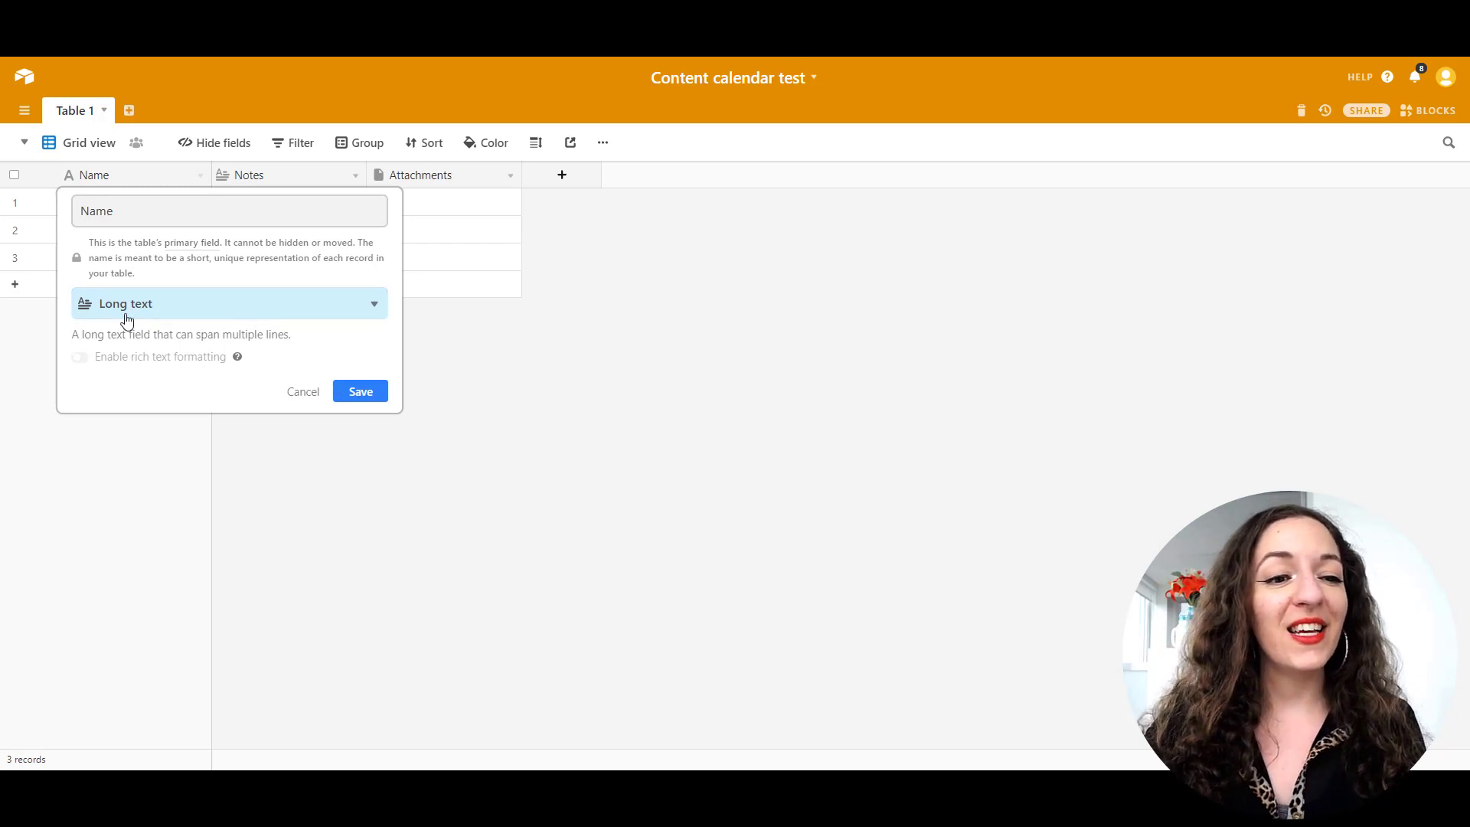
{"action": "left_click", "coordinate": [348, 398]}
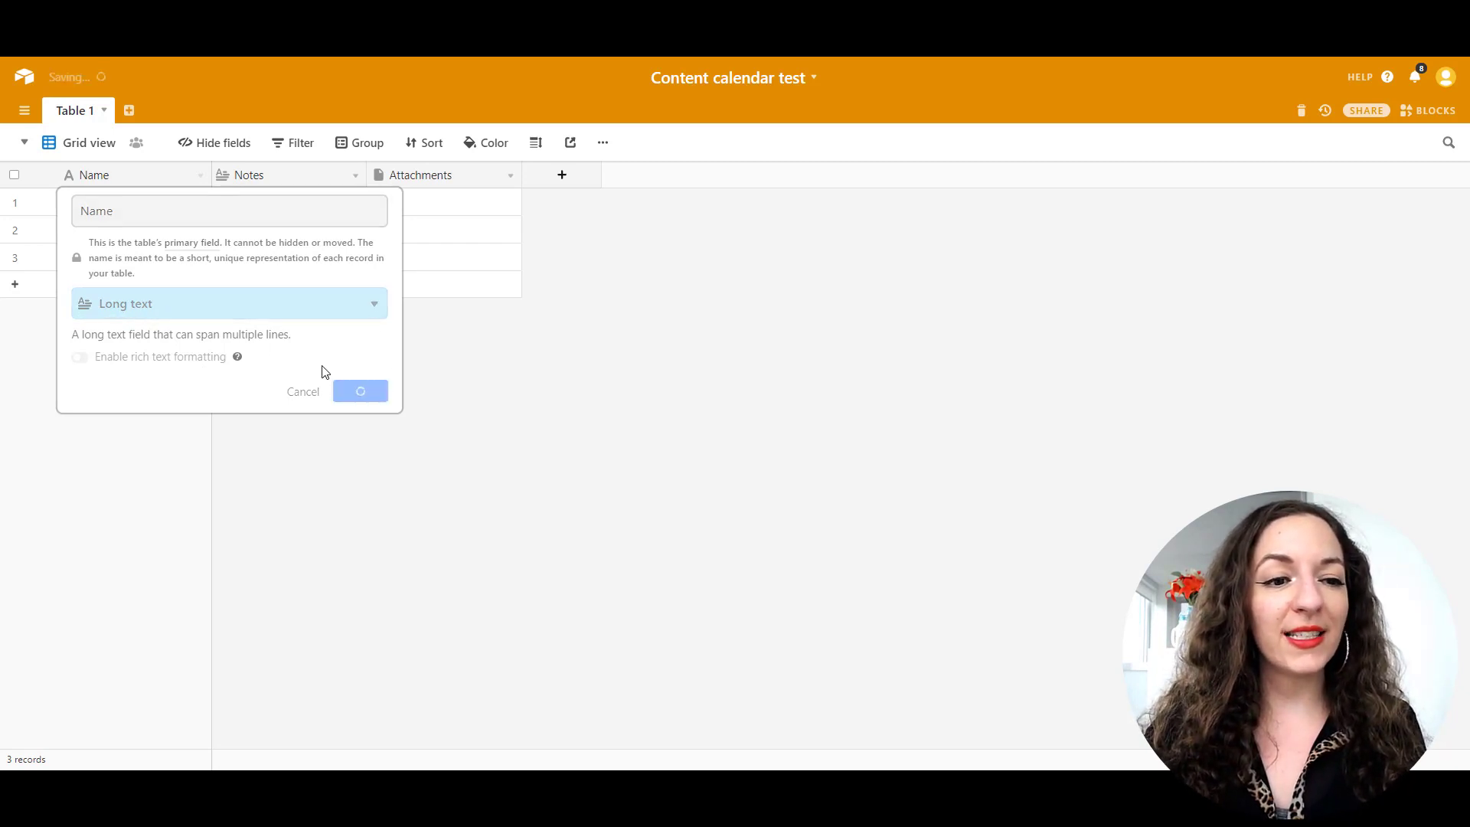
Rename the primary field to 'Post Copy' and save.
{"action": "left_click", "coordinate": [111, 181]}
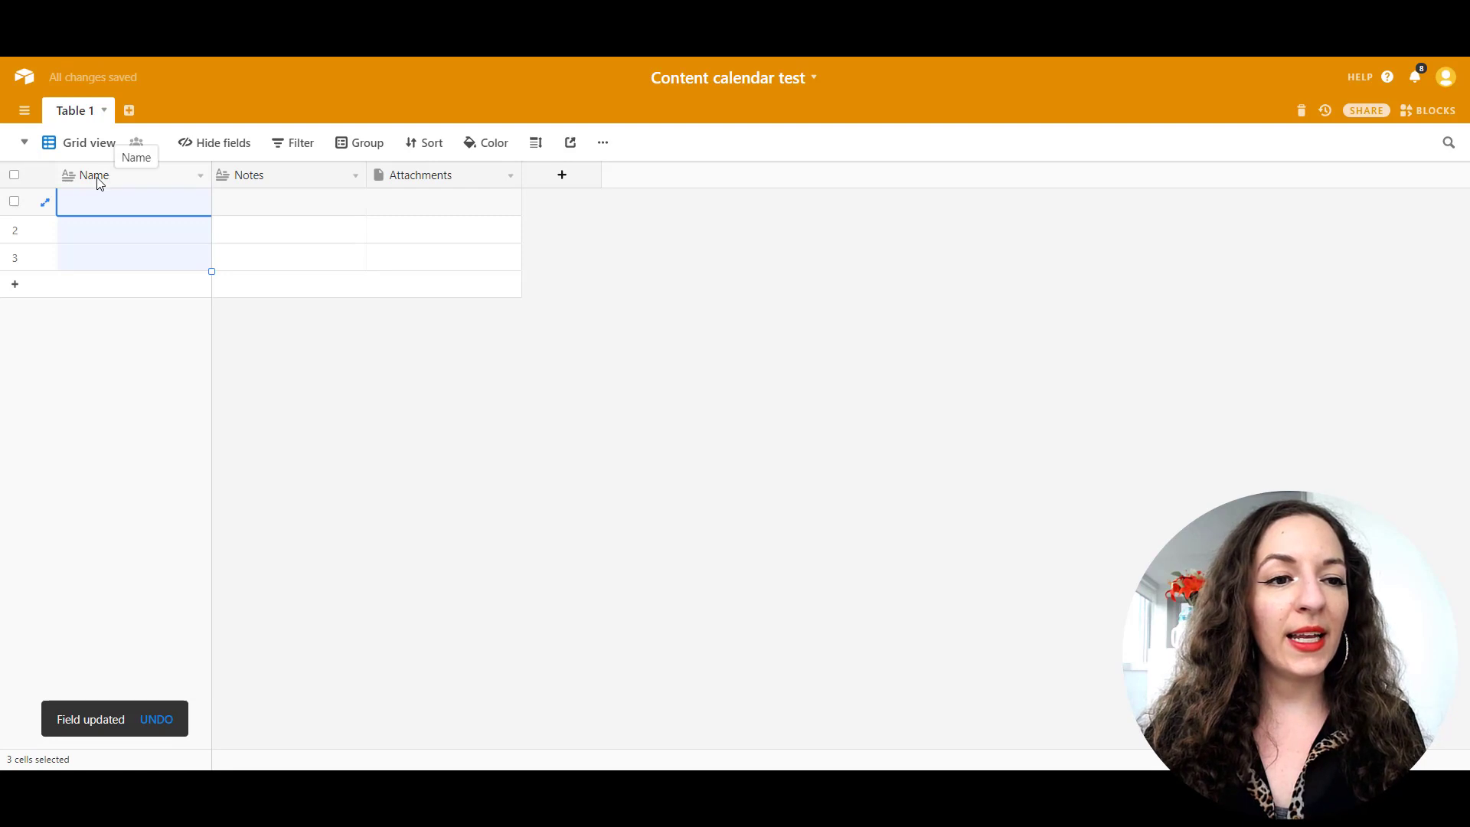
{"action": "double_click", "coordinate": [110, 185]}
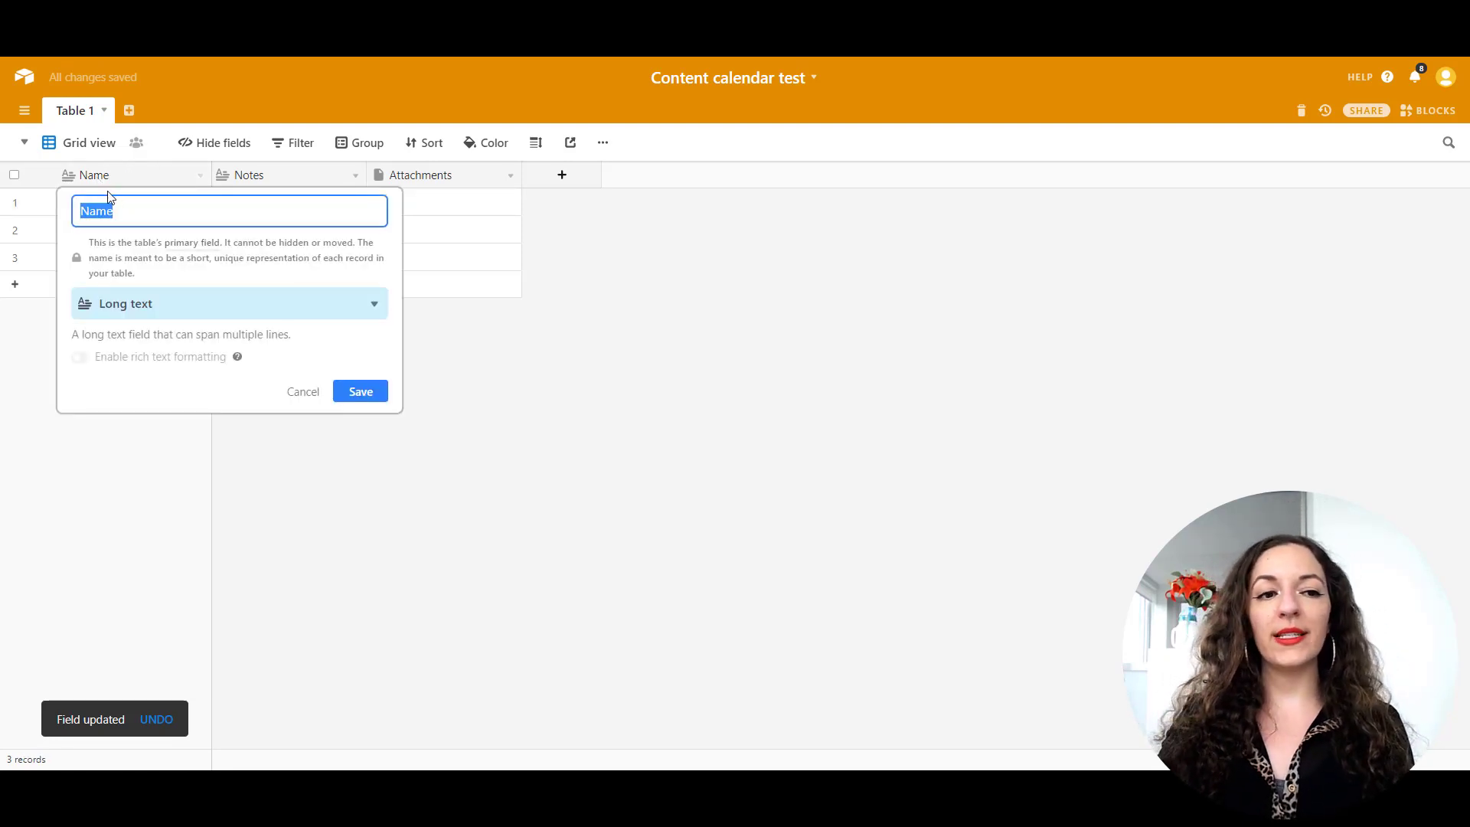
{"action": "key", "text": "Caps_Lock"}
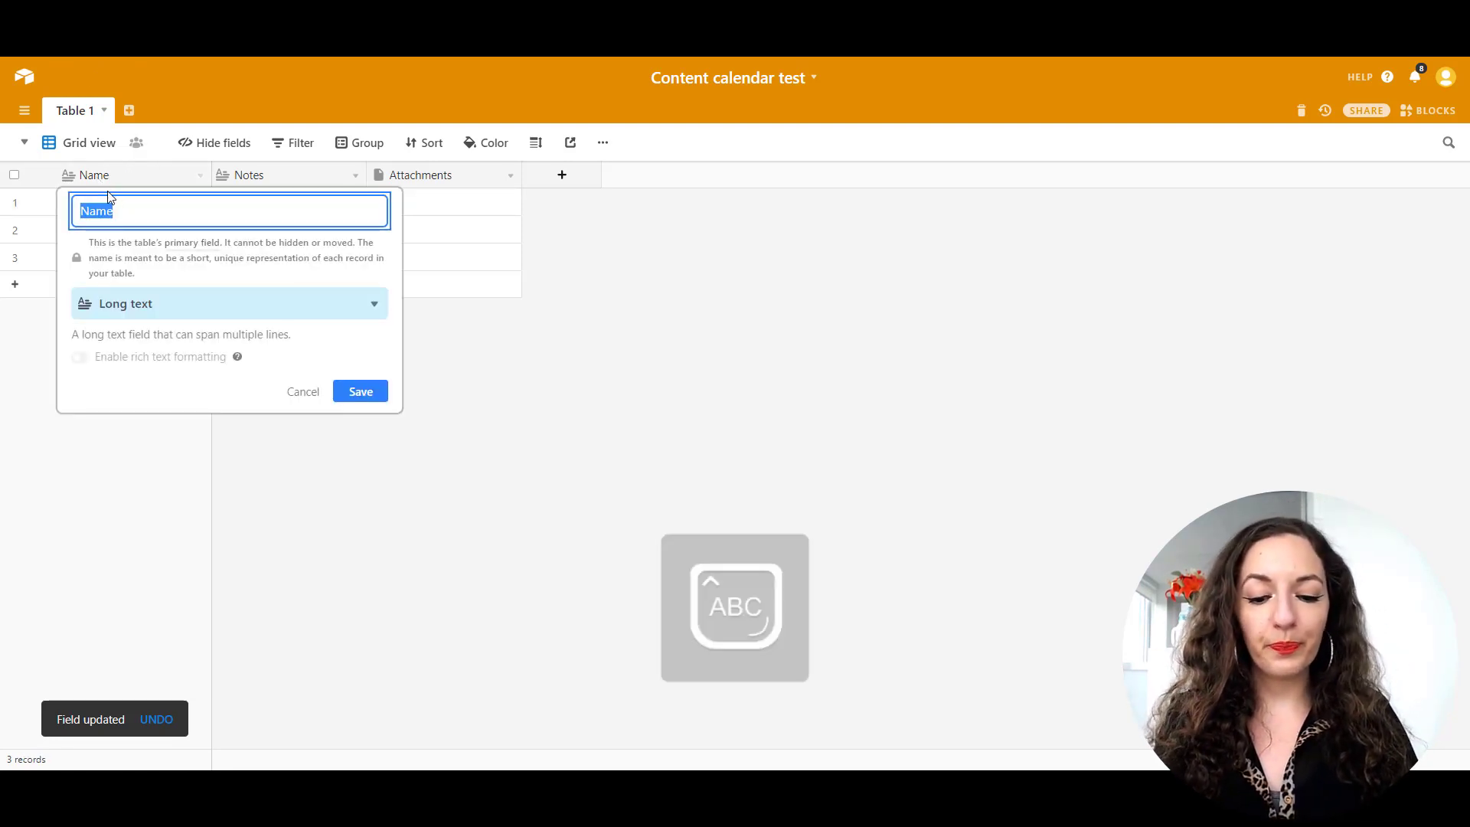
{"action": "type", "text": "P"}
{"action": "key", "text": "Caps_Lock"}
{"action": "type", "text": "ost"}
{"action": "key", "text": "Caps_Lock"}
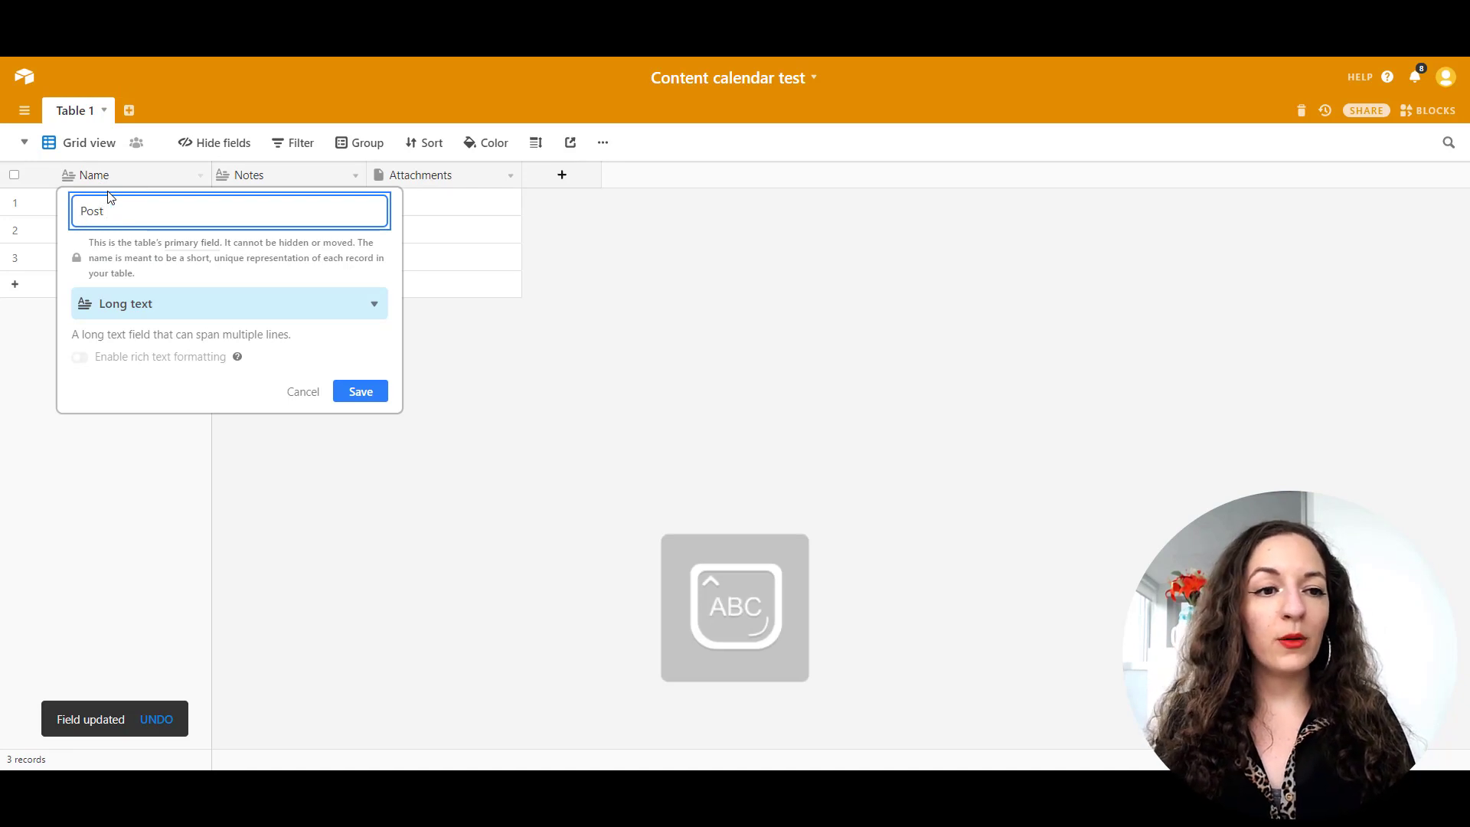
{"action": "type", "text": "T"}
{"action": "key", "text": "BackSpace"}
{"action": "type", "text": "C"}
{"action": "key", "text": "Caps_Lock"}
{"action": "type", "text": "opy"}
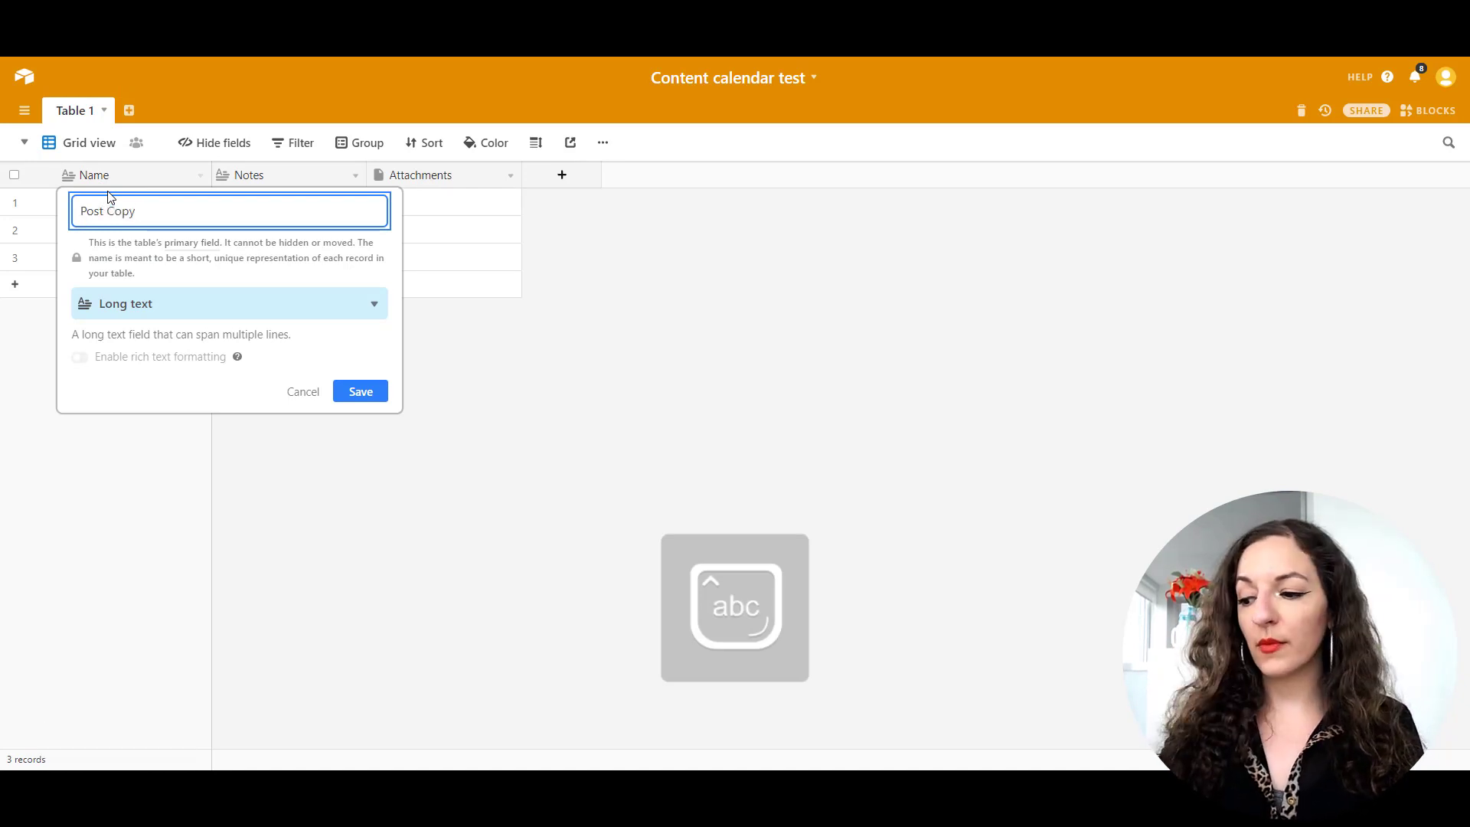
{"action": "left_click", "coordinate": [355, 391]}
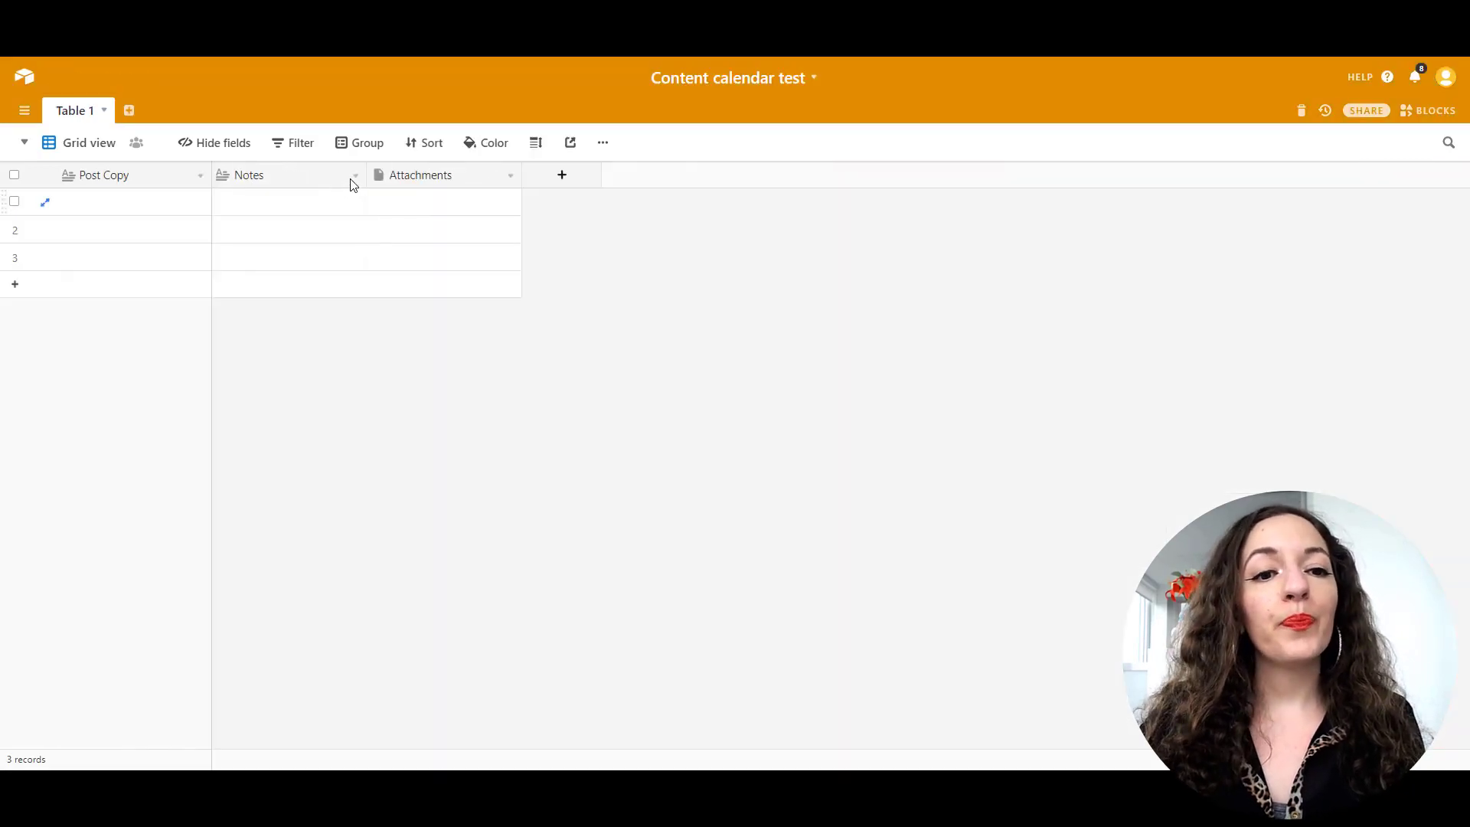
Change the Notes field's type to Multiple select.
{"action": "left_click", "coordinate": [357, 182]}
{"action": "left_click", "coordinate": [332, 203]}
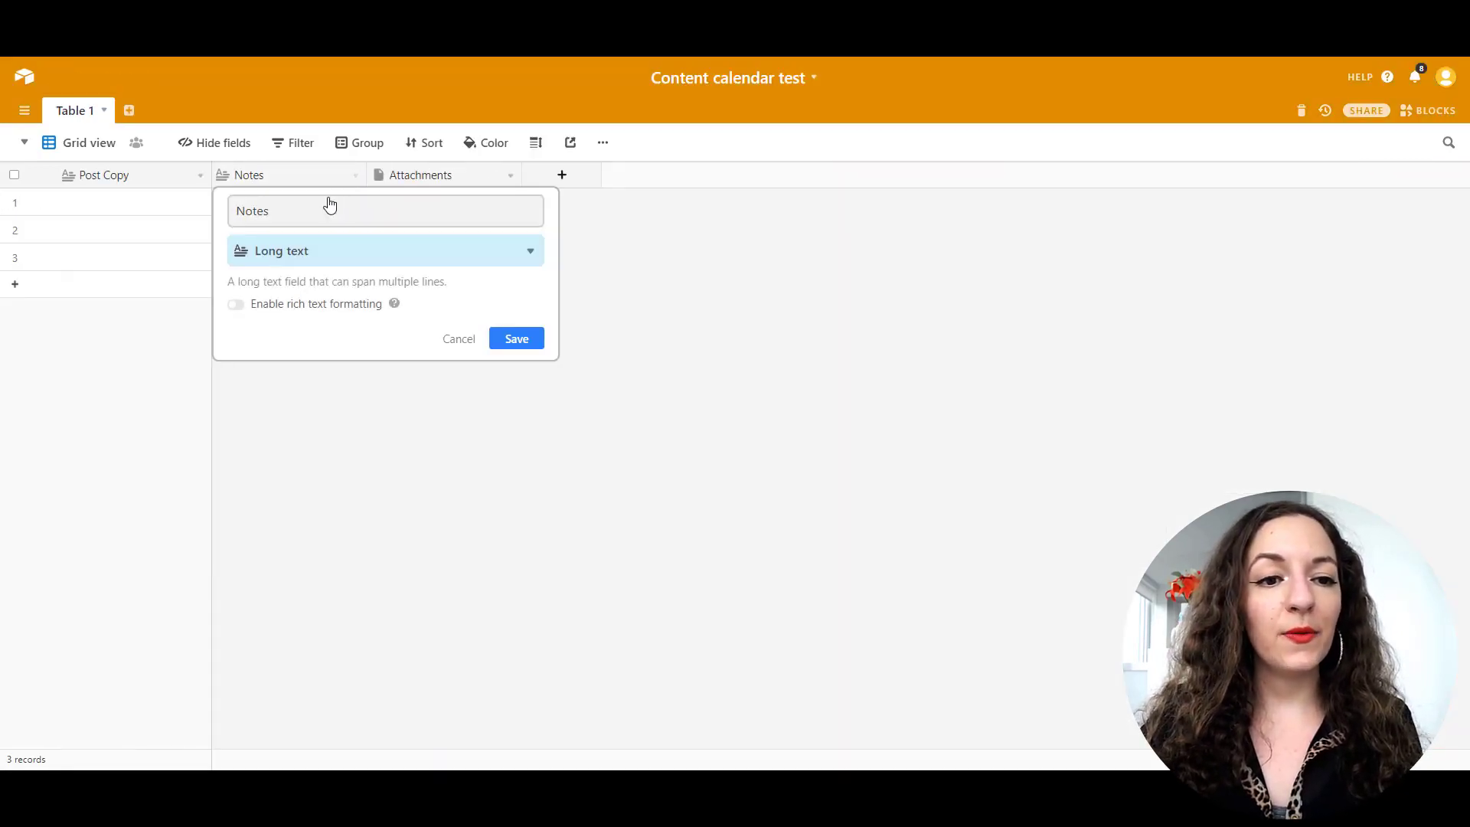
{"action": "left_click", "coordinate": [304, 263]}
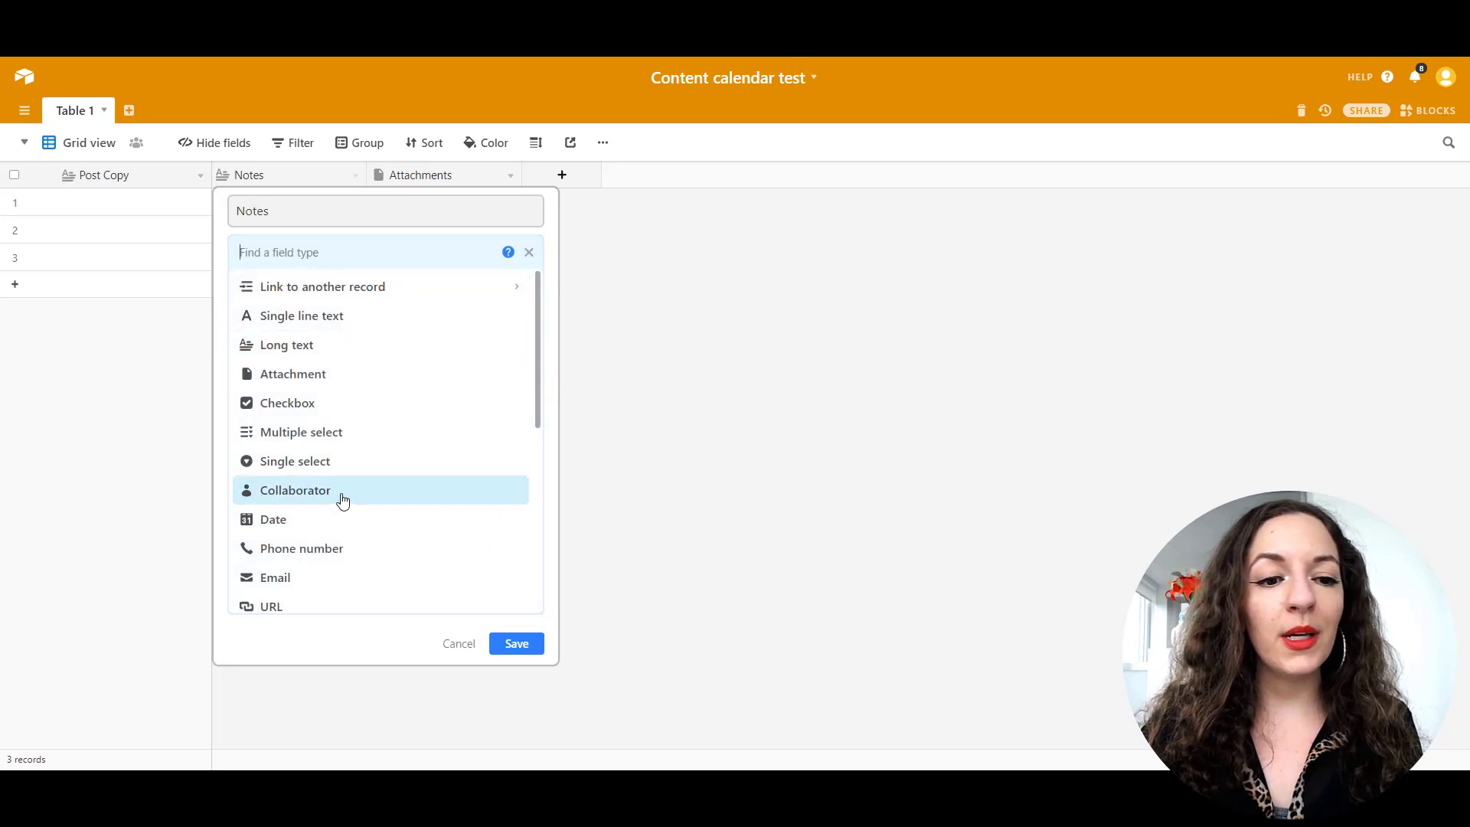
{"action": "left_click", "coordinate": [353, 437]}
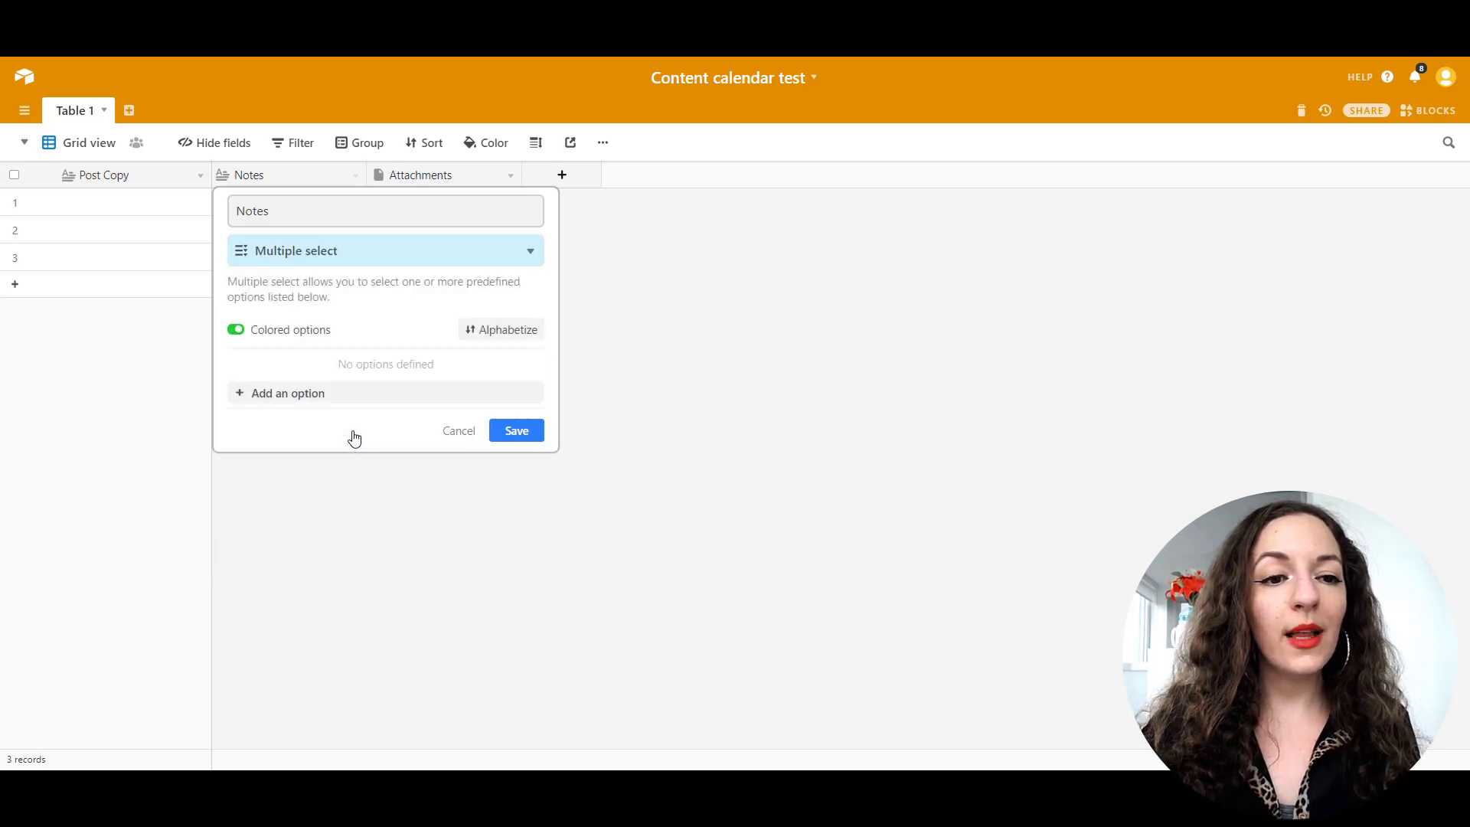
Add the options Facebook group, Facebook profile, Instagram and Twitter, removing the empty extra.
{"action": "left_click", "coordinate": [296, 400]}
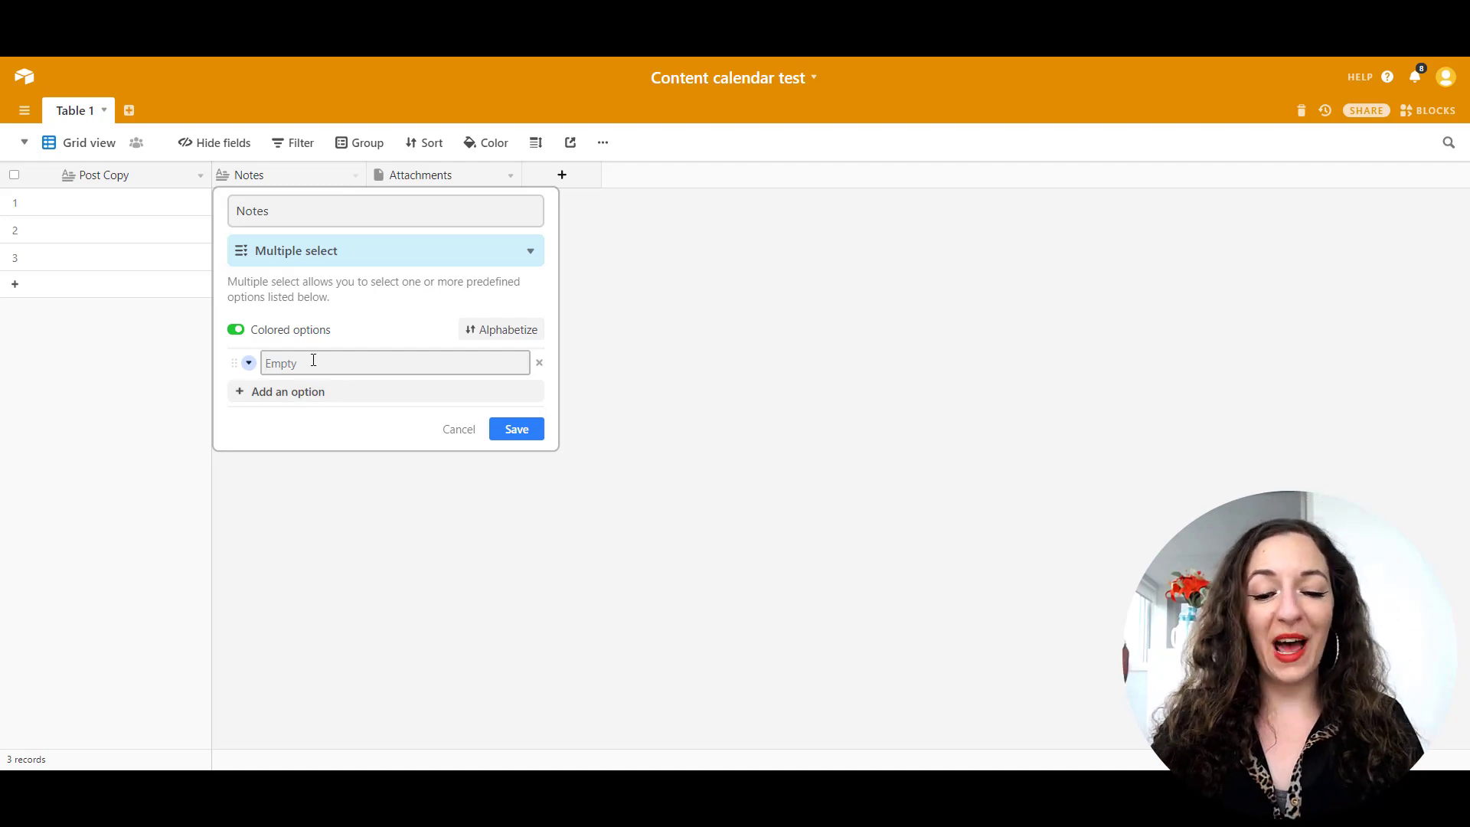
{"action": "key", "text": "Caps_Lock"}
{"action": "key", "text": "Caps_Lock"}
{"action": "type", "text": "F"}
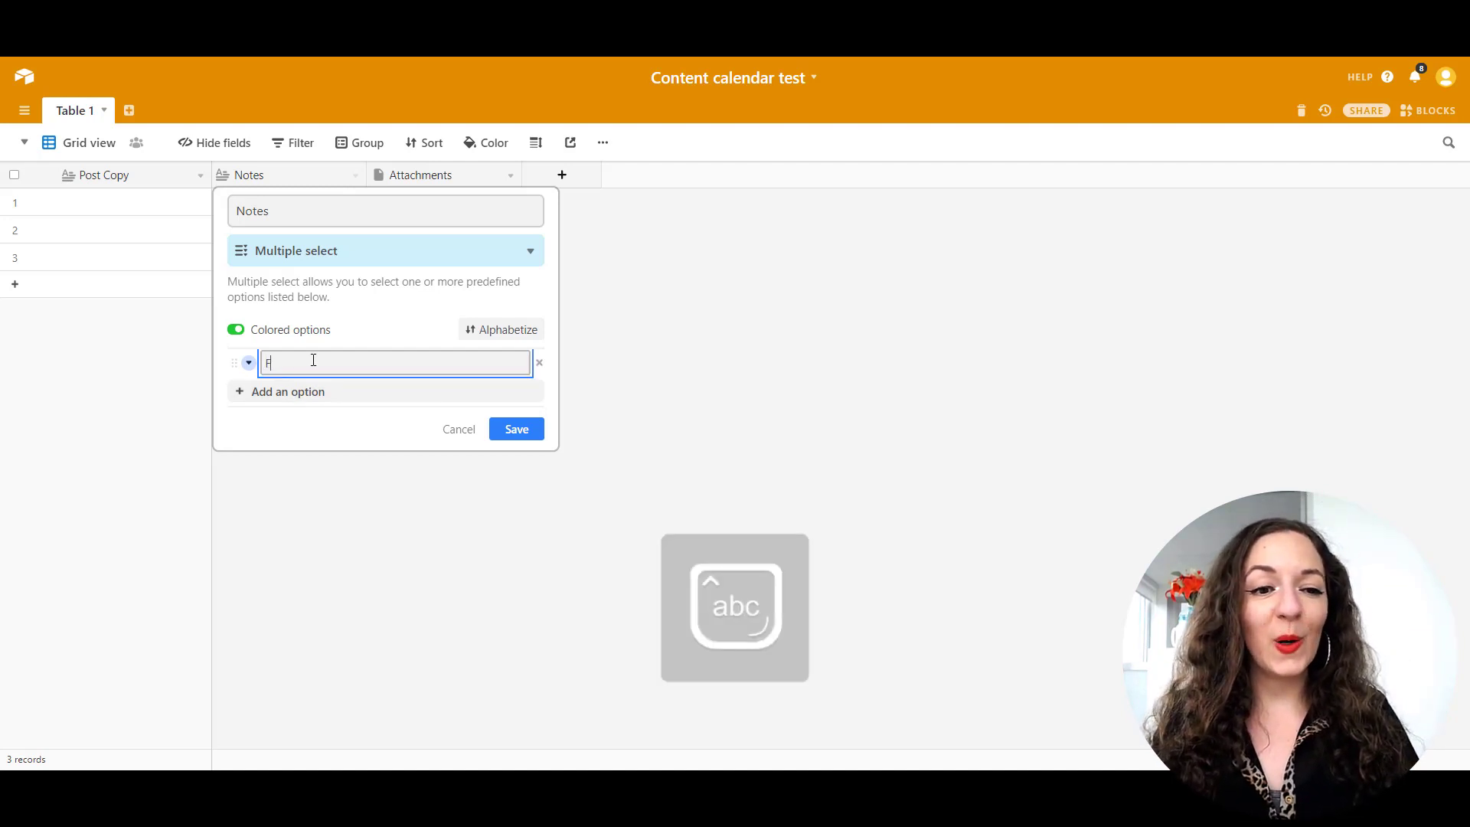
{"action": "type", "text": "acebook"}
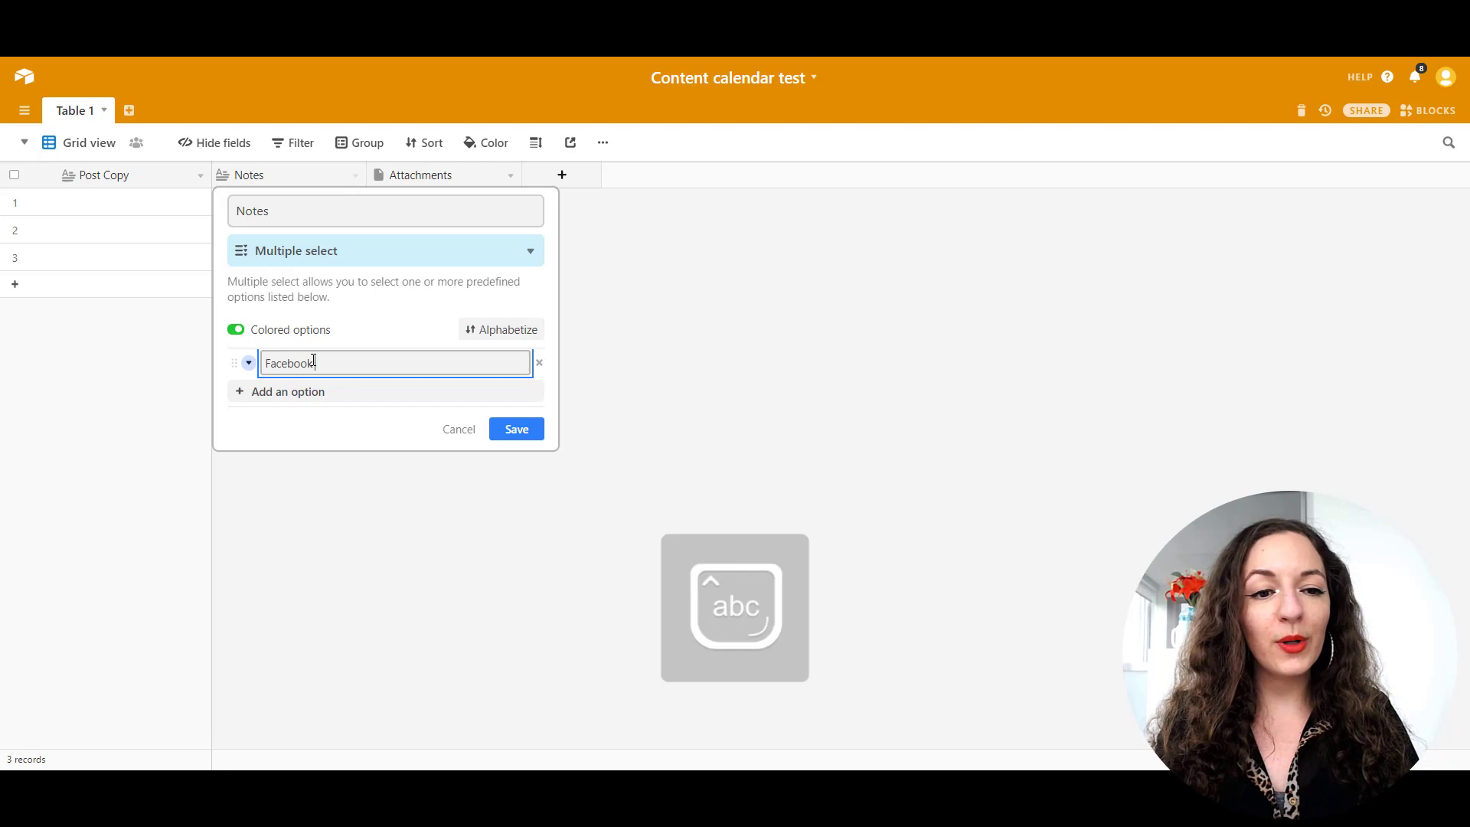
{"action": "type", "text": " group"}
{"action": "key", "text": "Return"}
{"action": "key", "text": "Caps_Lock"}
{"action": "type", "text": "F"}
{"action": "key", "text": "Caps_Lock"}
{"action": "type", "text": "a"}
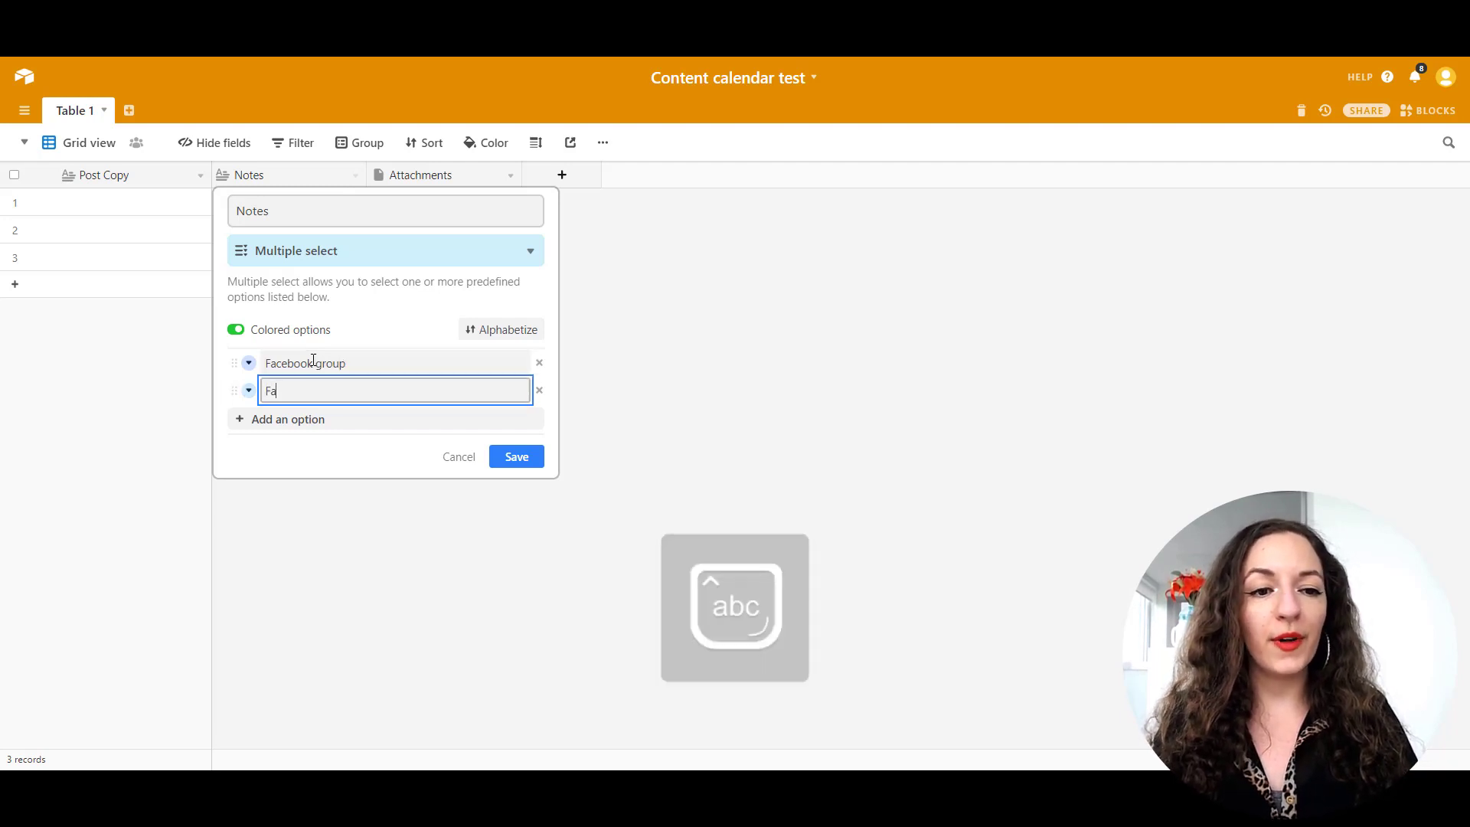
{"action": "type", "text": "cebook pr"}
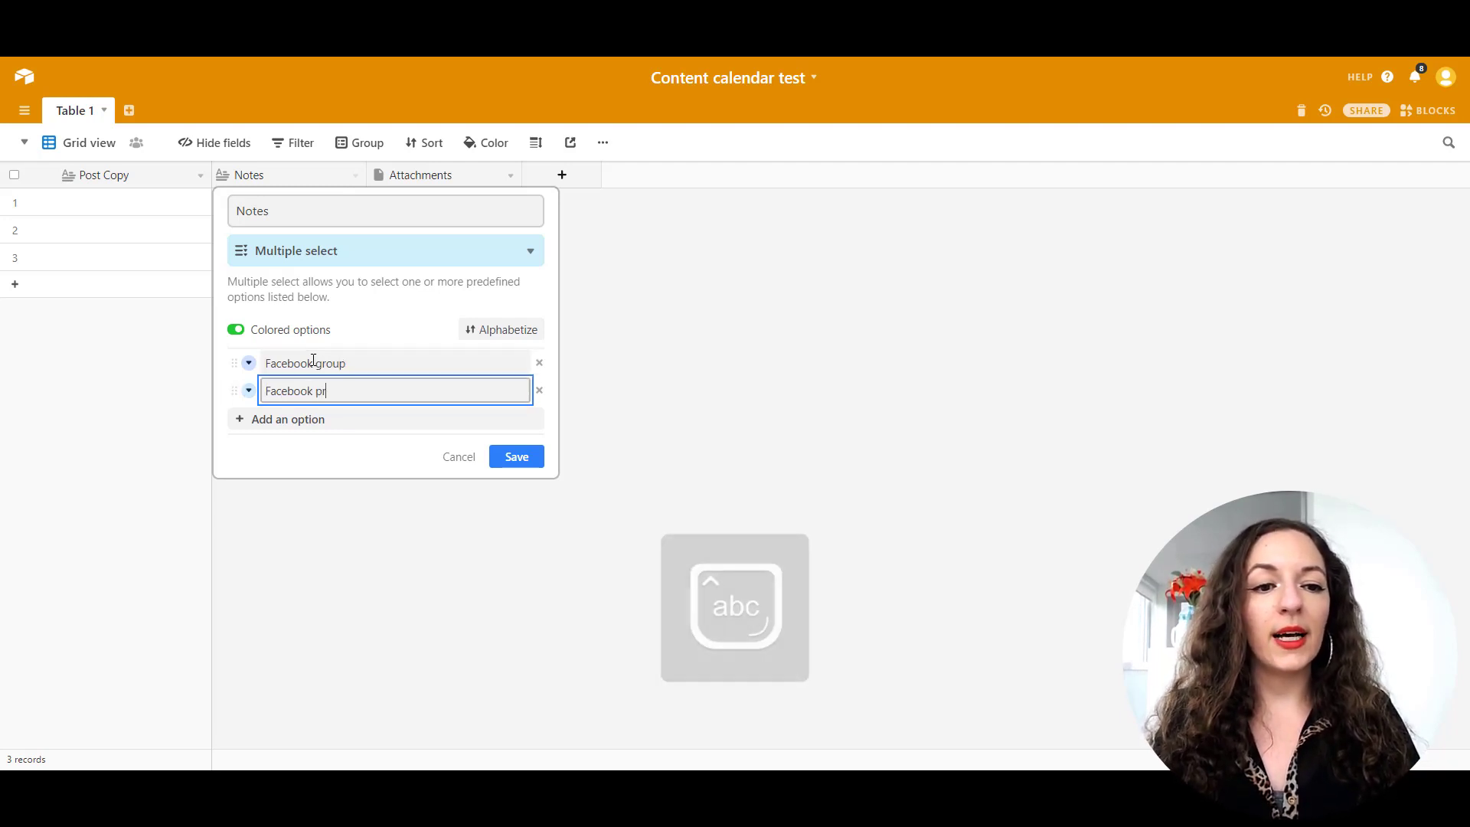
{"action": "type", "text": "ofile"}
{"action": "key", "text": "Return"}
{"action": "key", "text": "Caps_Lock"}
{"action": "type", "text": "I"}
{"action": "key", "text": "Caps_Lock"}
{"action": "type", "text": "ns"}
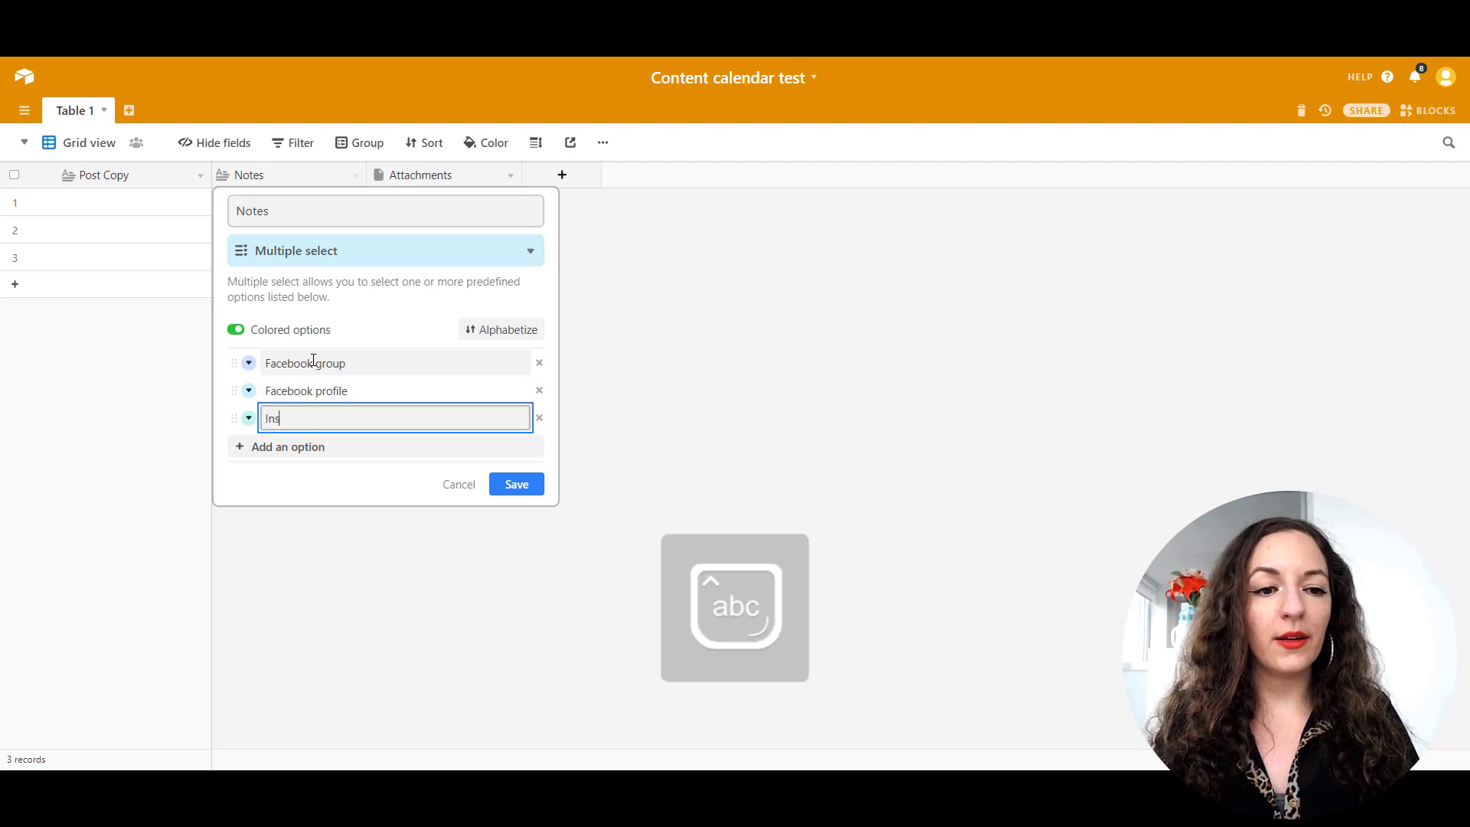
{"action": "key", "text": "Return"}
{"action": "key", "text": "Caps_Lock"}
{"action": "type", "text": "Y"}
{"action": "key", "text": "Caps_Lock"}
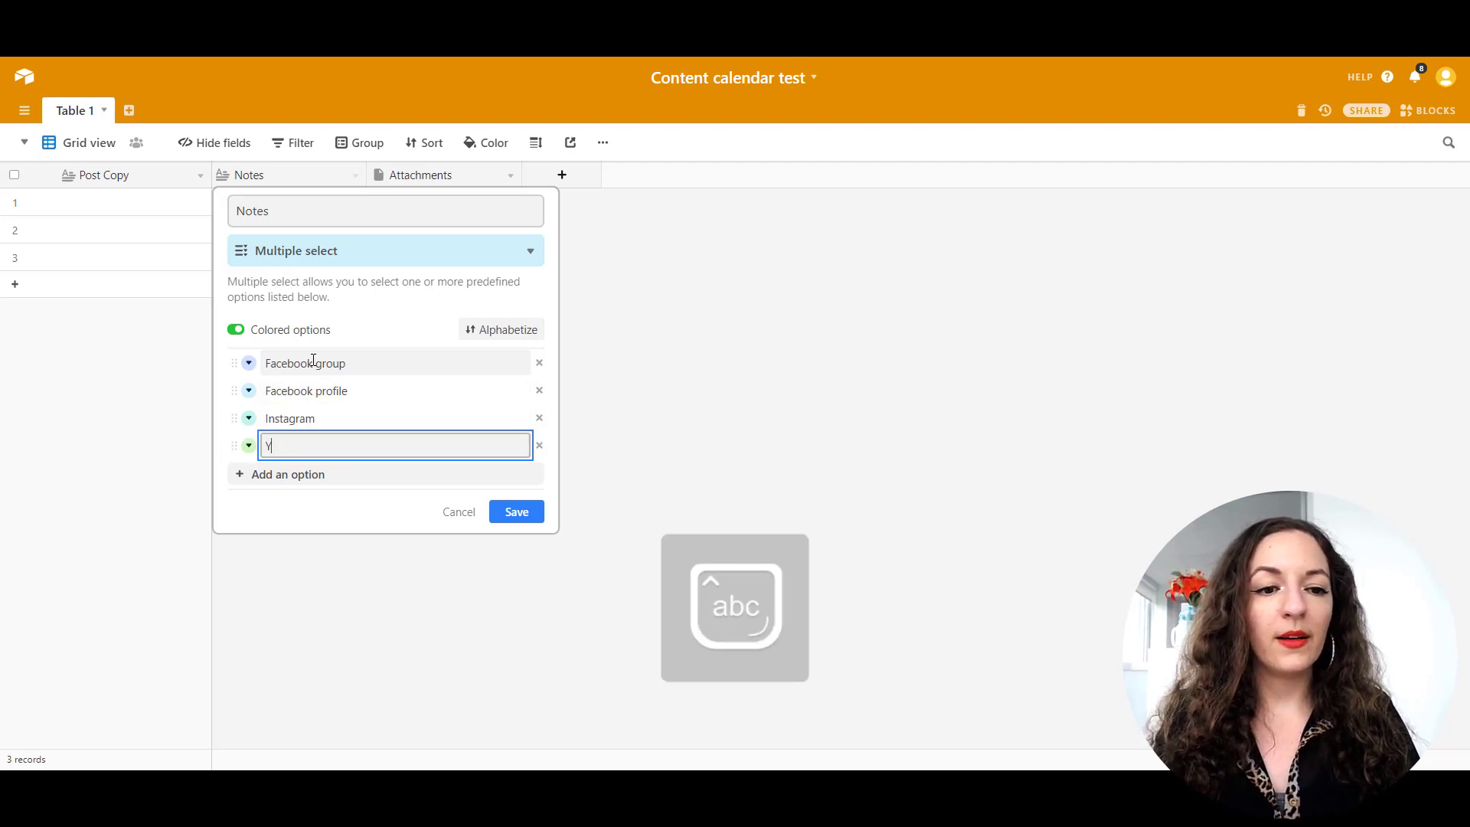
{"action": "key", "text": "Caps_Lock"}
{"action": "type", "text": "T"}
{"action": "key", "text": "Caps_Lock"}
{"action": "type", "text": "witter"}
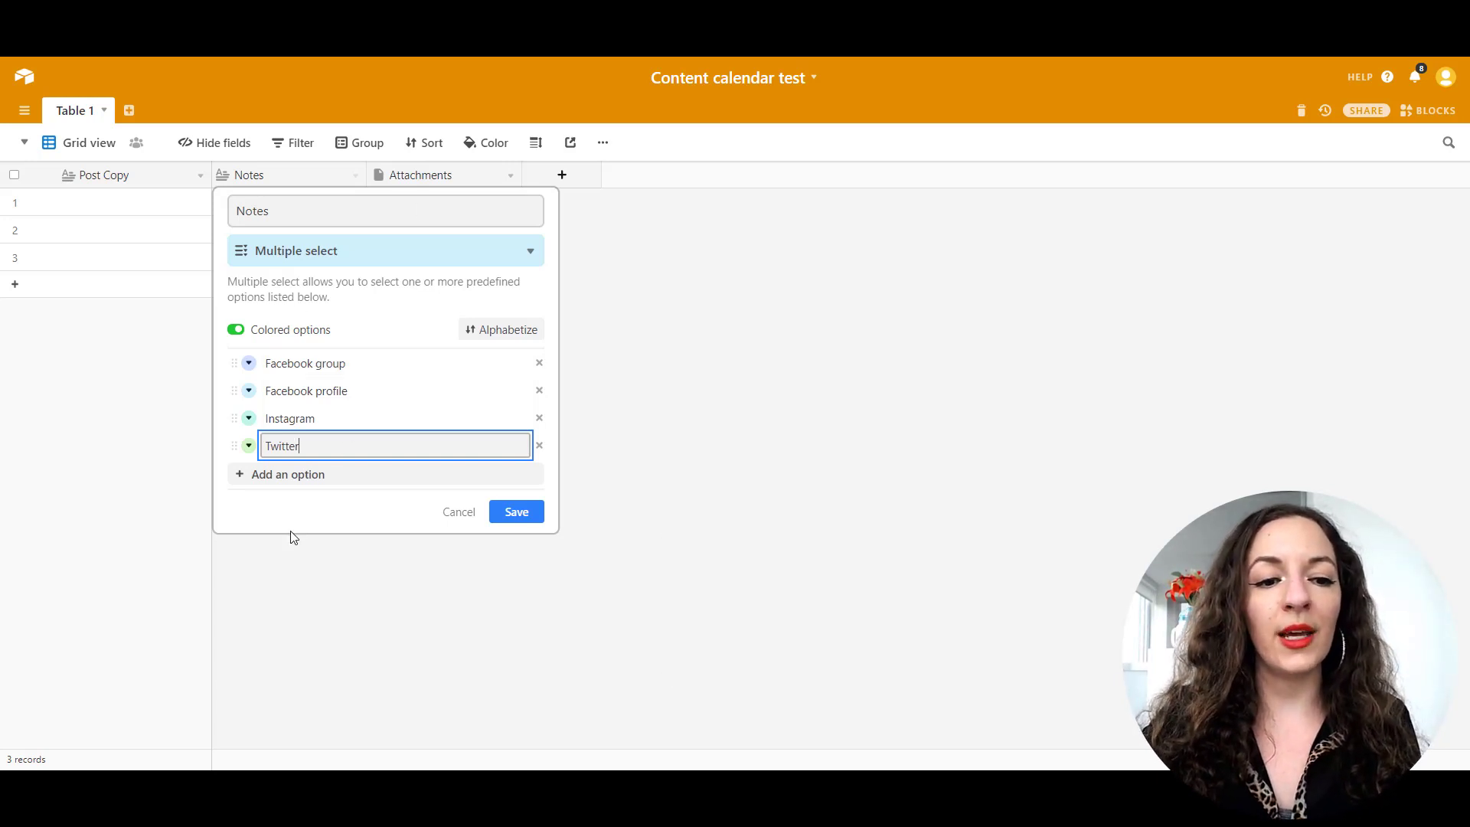
{"action": "key", "text": "Return"}
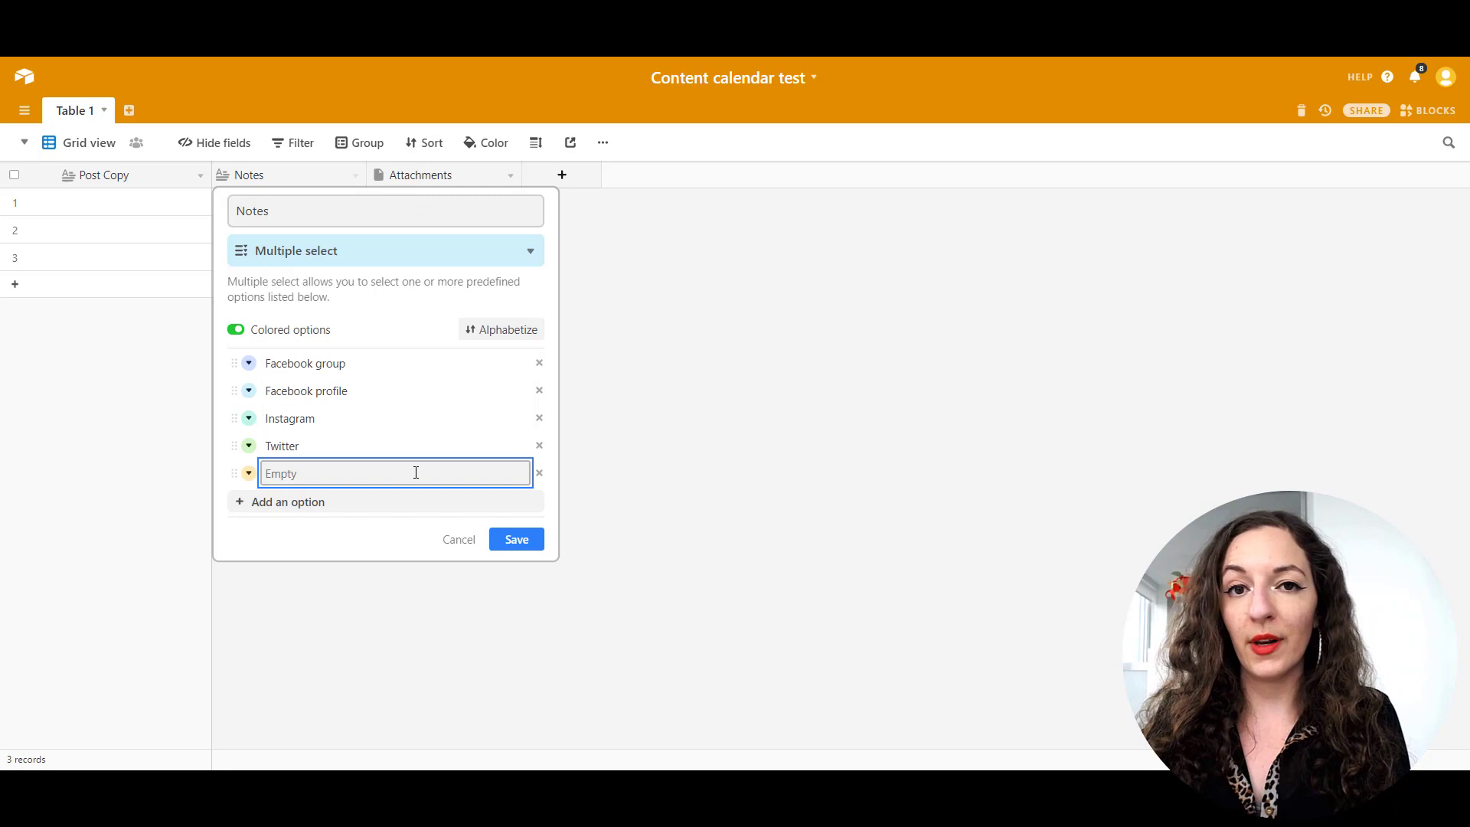
{"action": "left_click", "coordinate": [539, 474]}
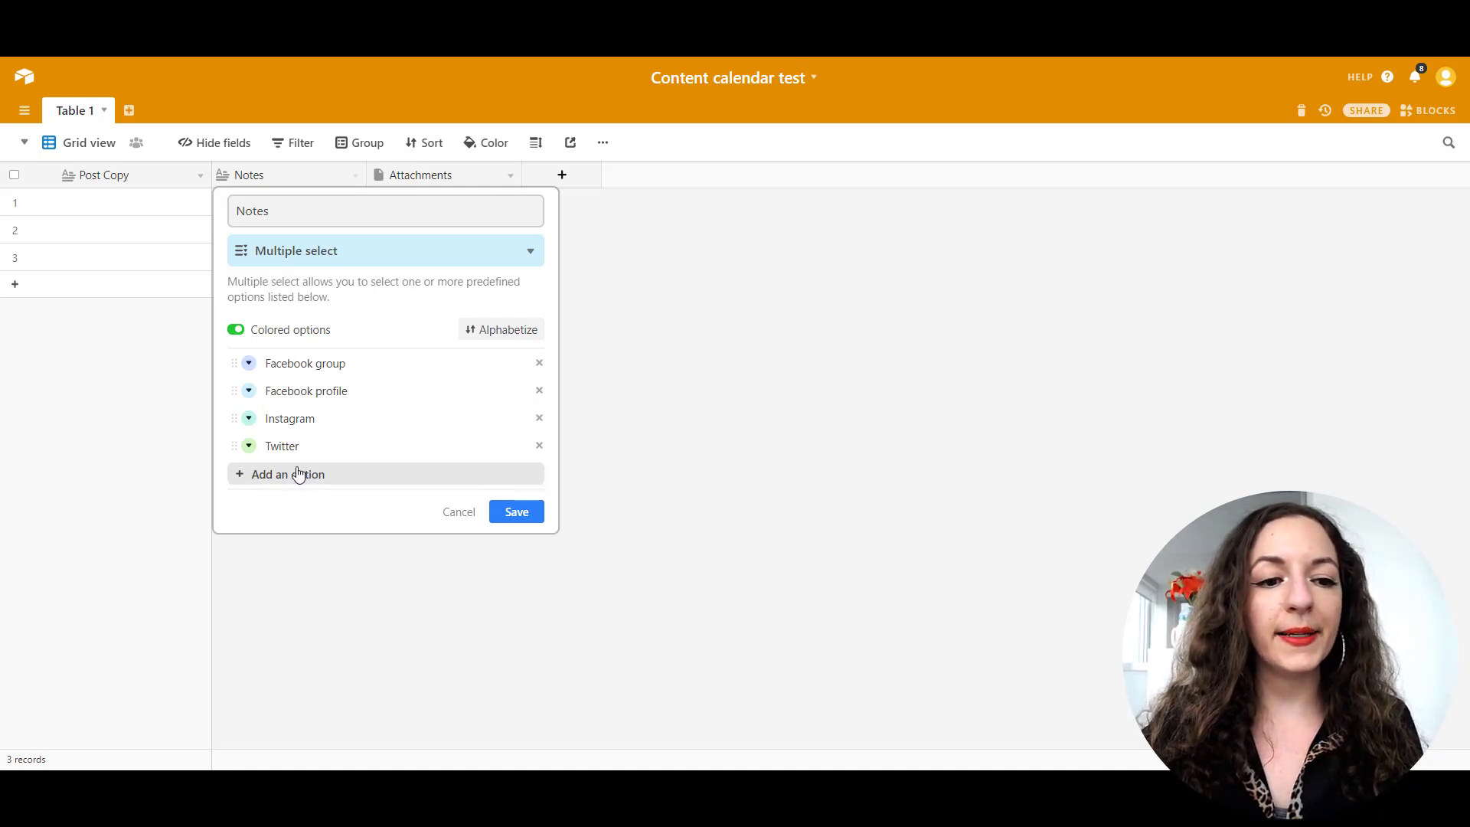
Colour Twitter light blue and Instagram pink, then save the field.
{"action": "left_click", "coordinate": [249, 445]}
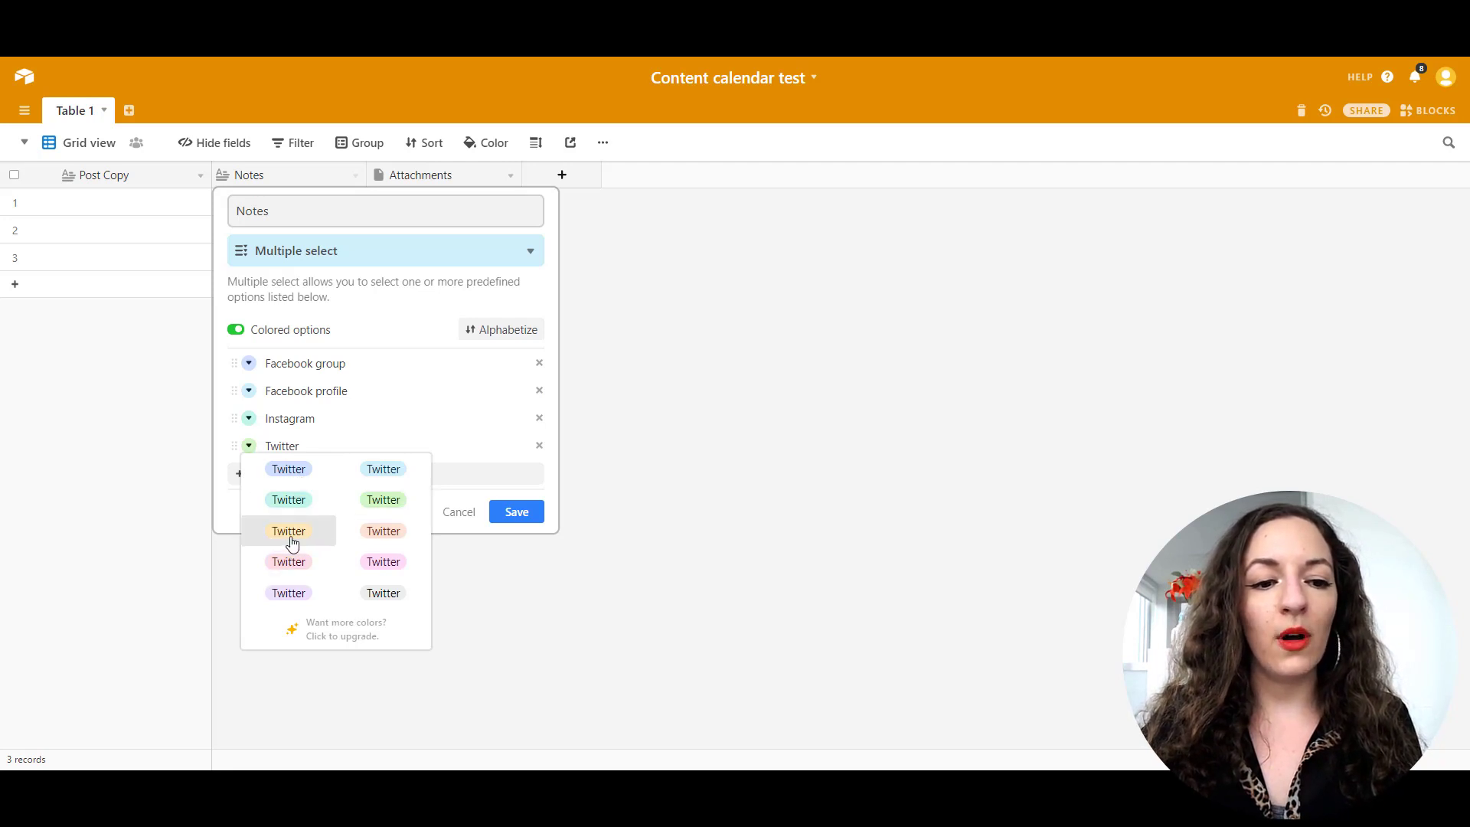
{"action": "left_click", "coordinate": [383, 469]}
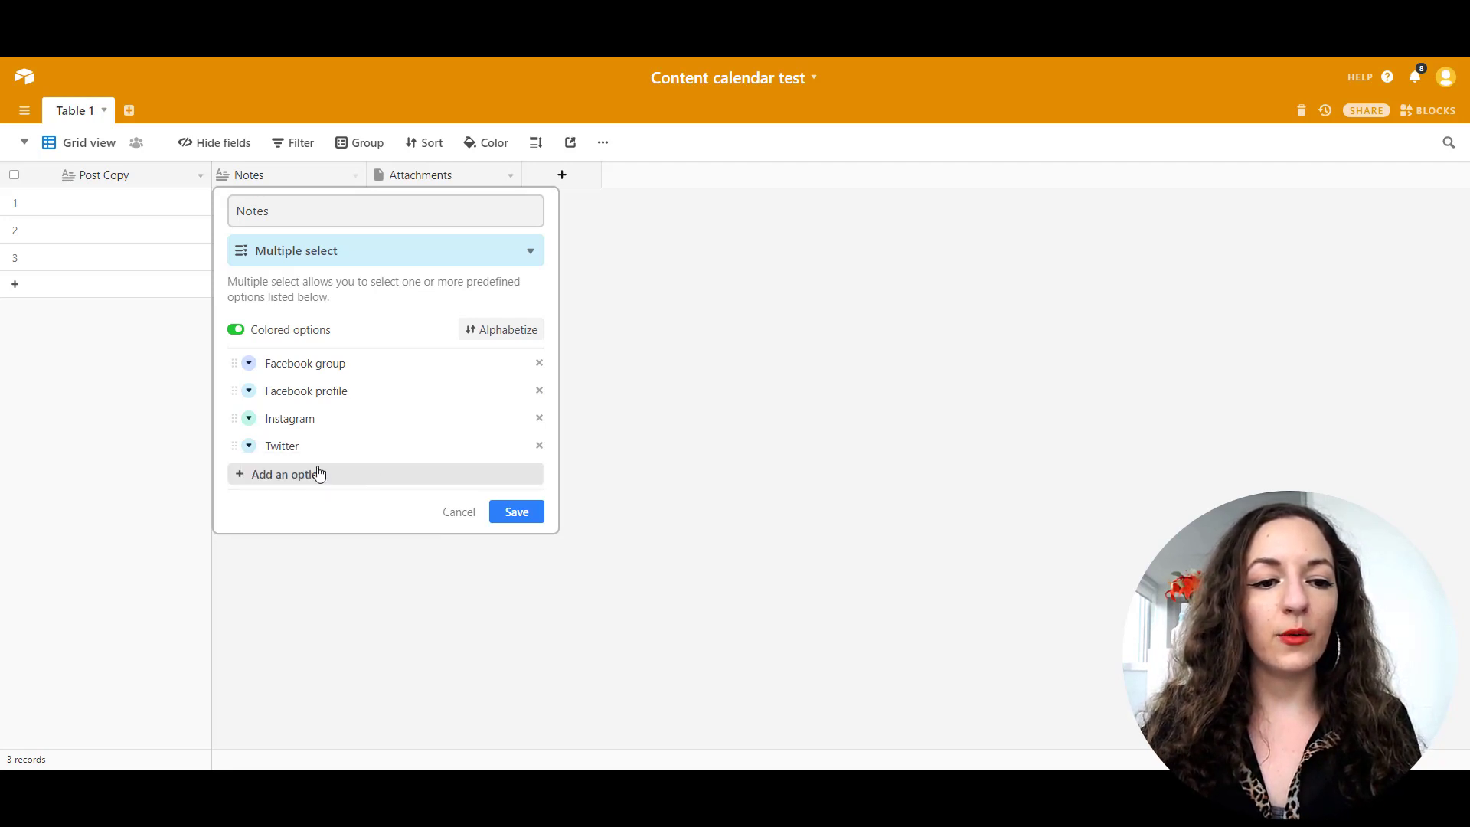
{"action": "left_click", "coordinate": [255, 423]}
{"action": "left_click", "coordinate": [343, 531]}
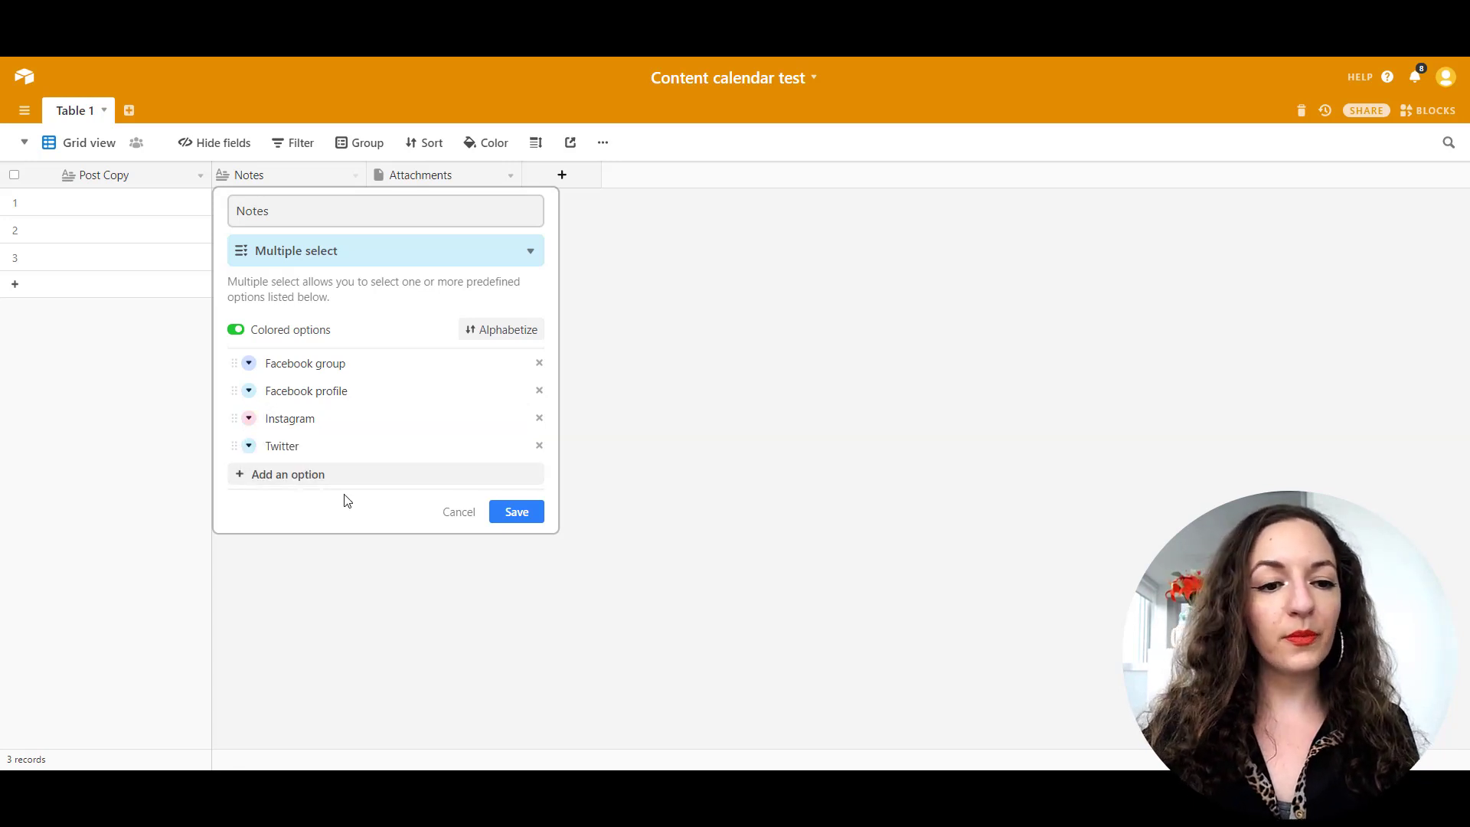
{"action": "left_click", "coordinate": [518, 513]}
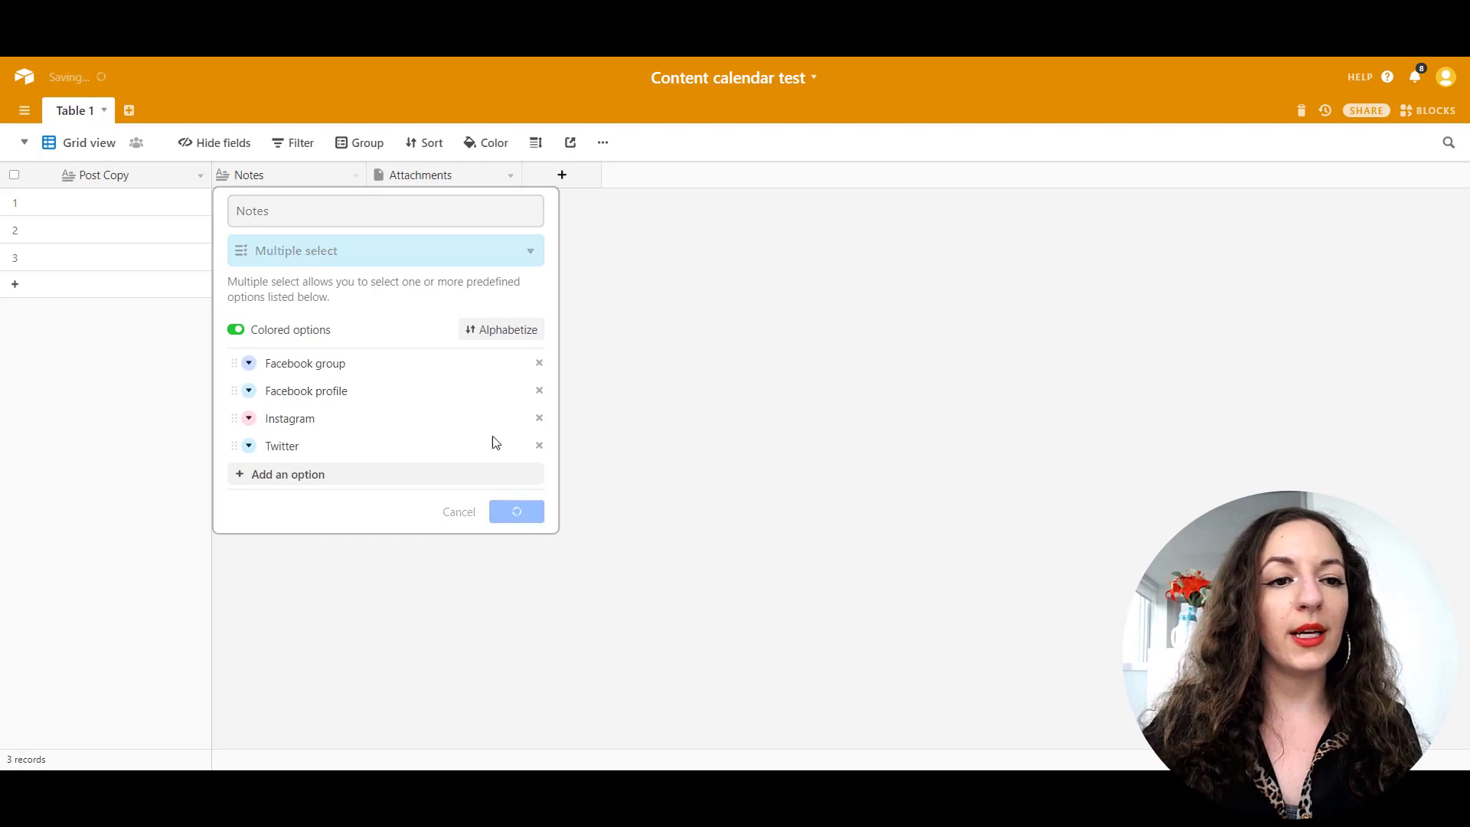
Rename the field to 'Platform' and save.
{"action": "double_click", "coordinate": [259, 176]}
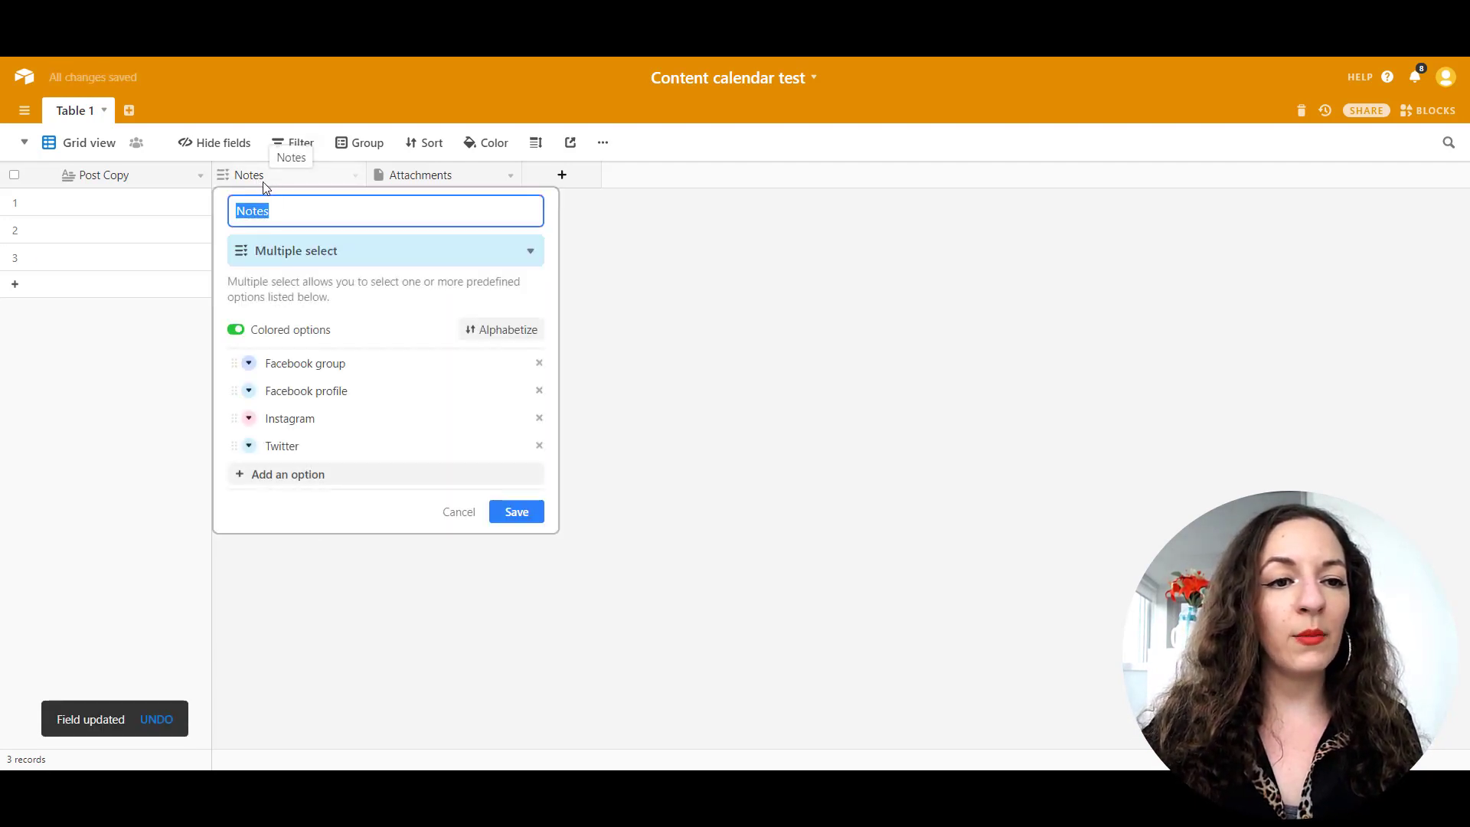
{"action": "key", "text": "Caps_Lock"}
{"action": "type", "text": "P"}
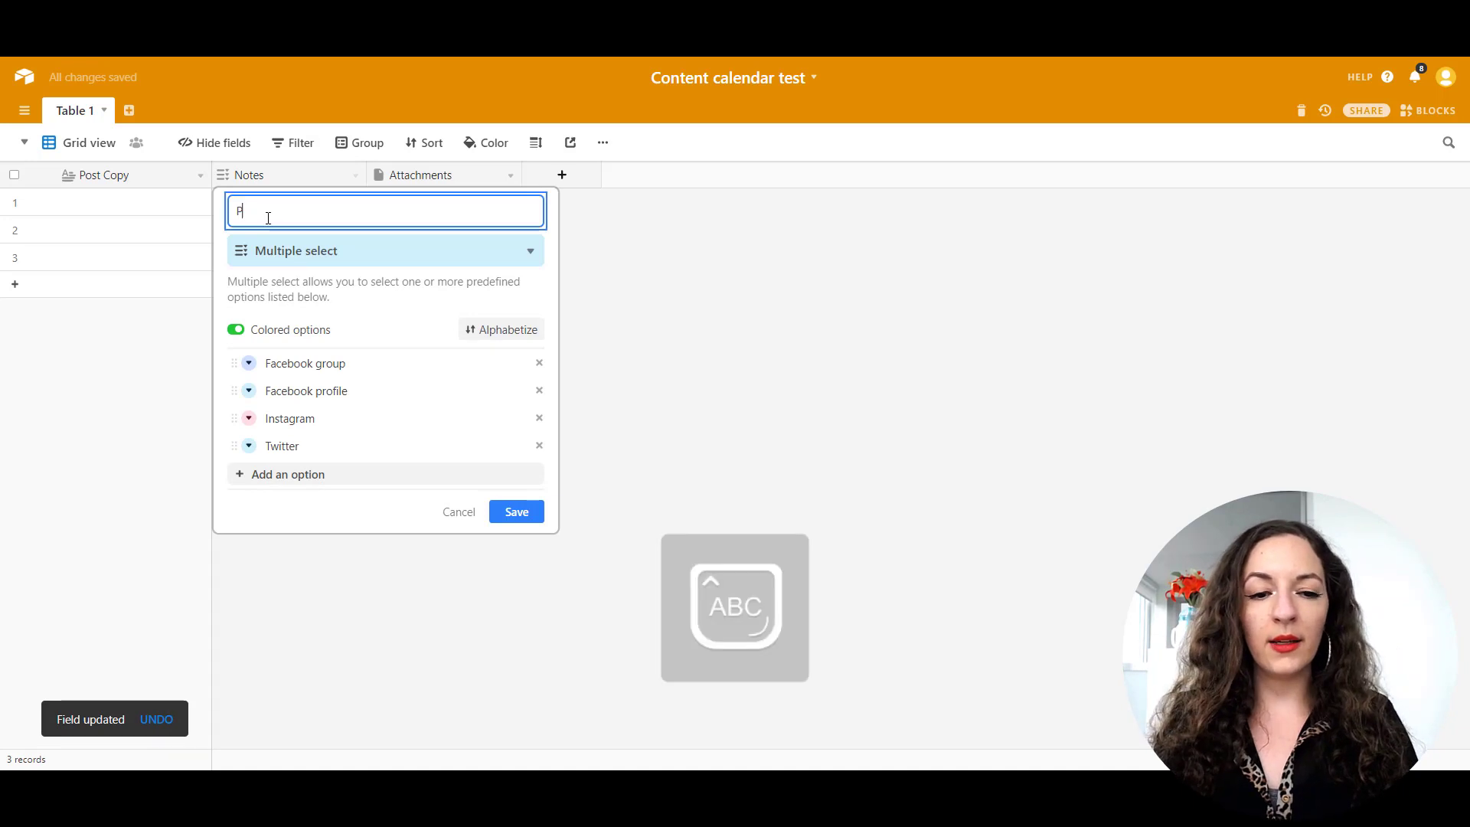
{"action": "key", "text": "Caps_Lock"}
{"action": "type", "text": "latform"}
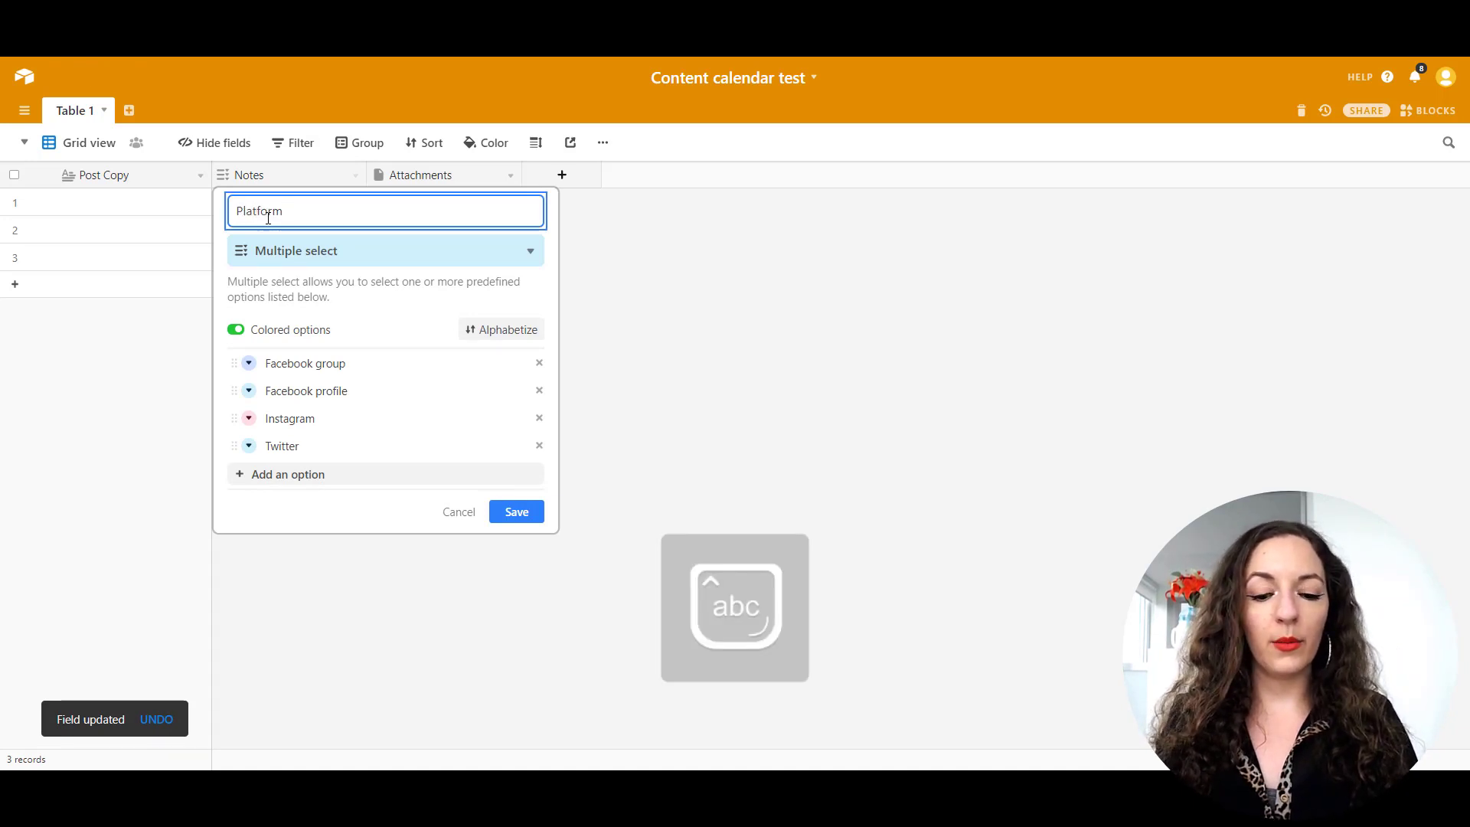
{"action": "left_click", "coordinate": [536, 513]}
Enter 'Text for my post' as the first record's Post Copy.
{"action": "left_click", "coordinate": [175, 212]}
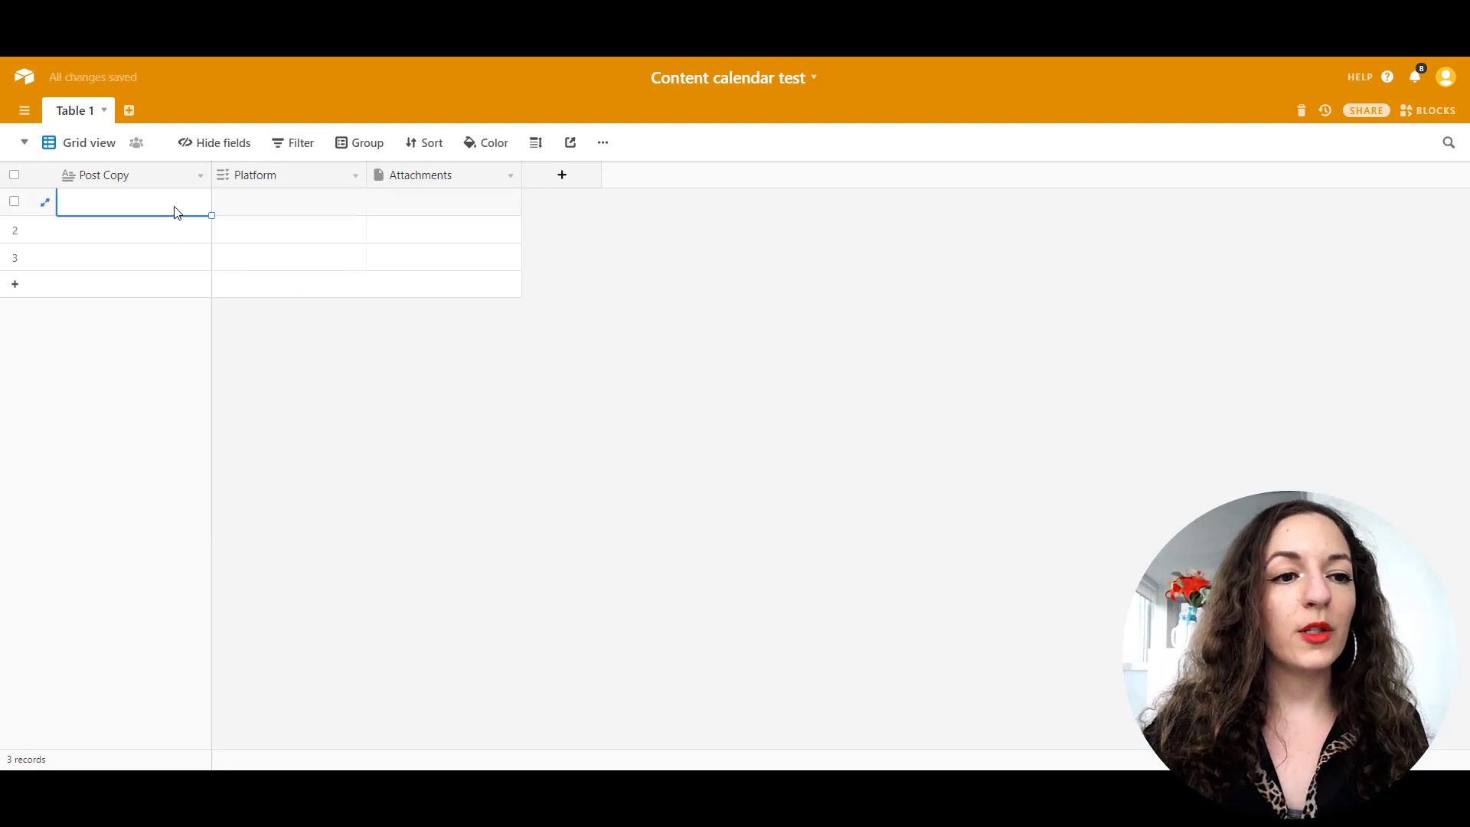
{"action": "key", "text": "Caps_Lock"}
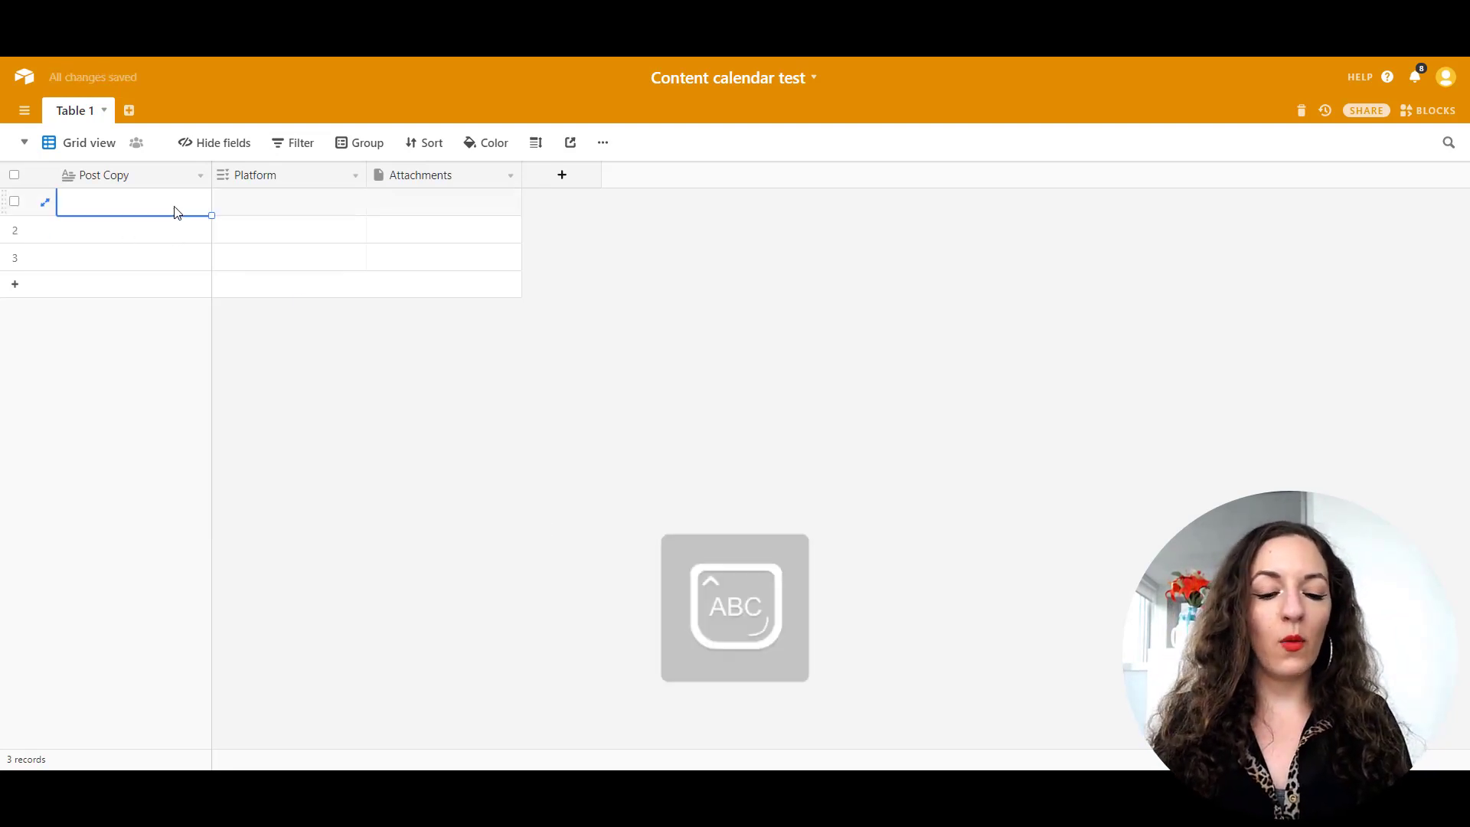
{"action": "type", "text": "T"}
{"action": "key", "text": "Caps_Lock"}
{"action": "type", "text": "ex"}
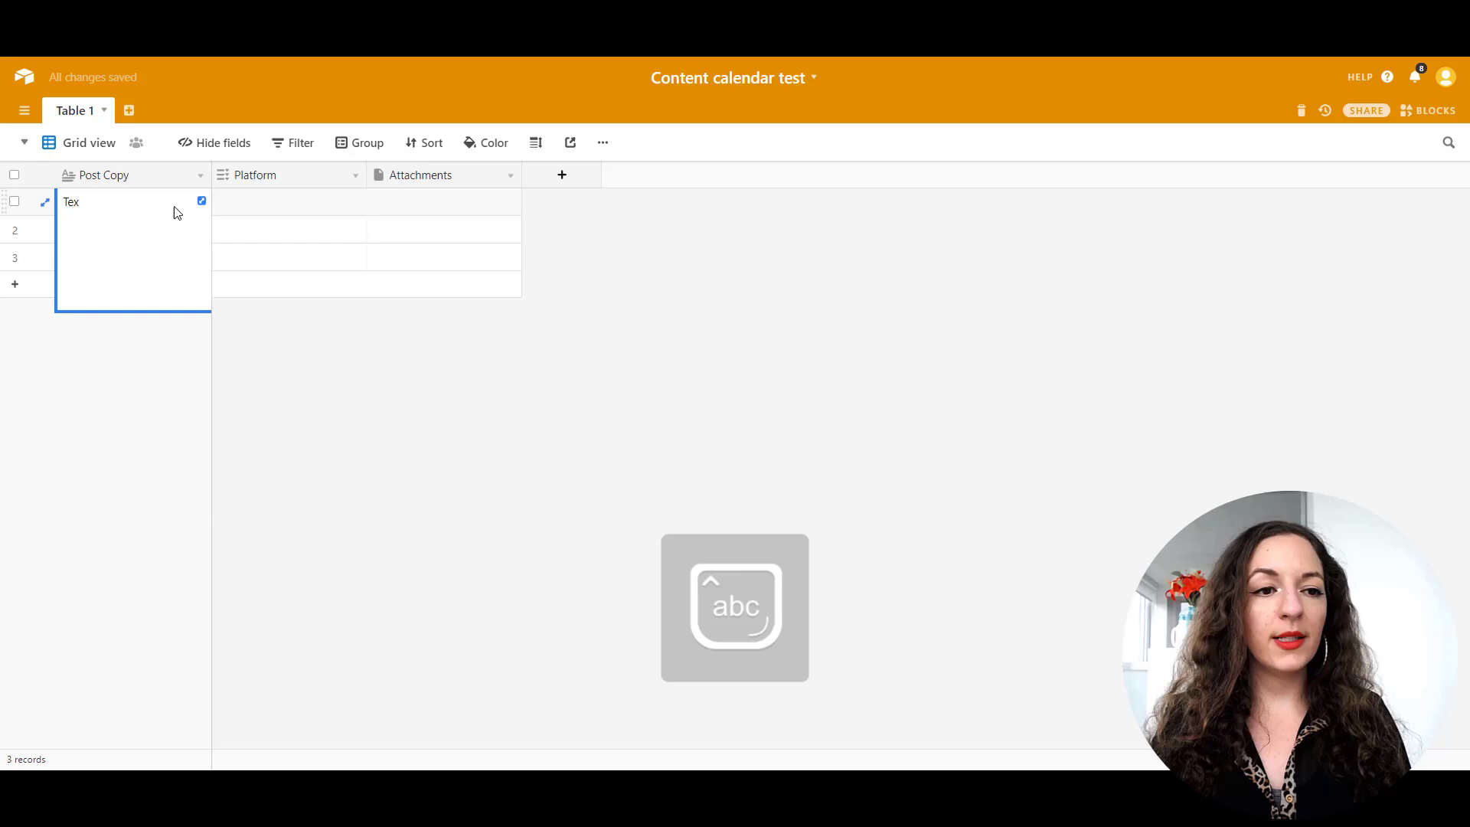
{"action": "type", "text": "for my post"}
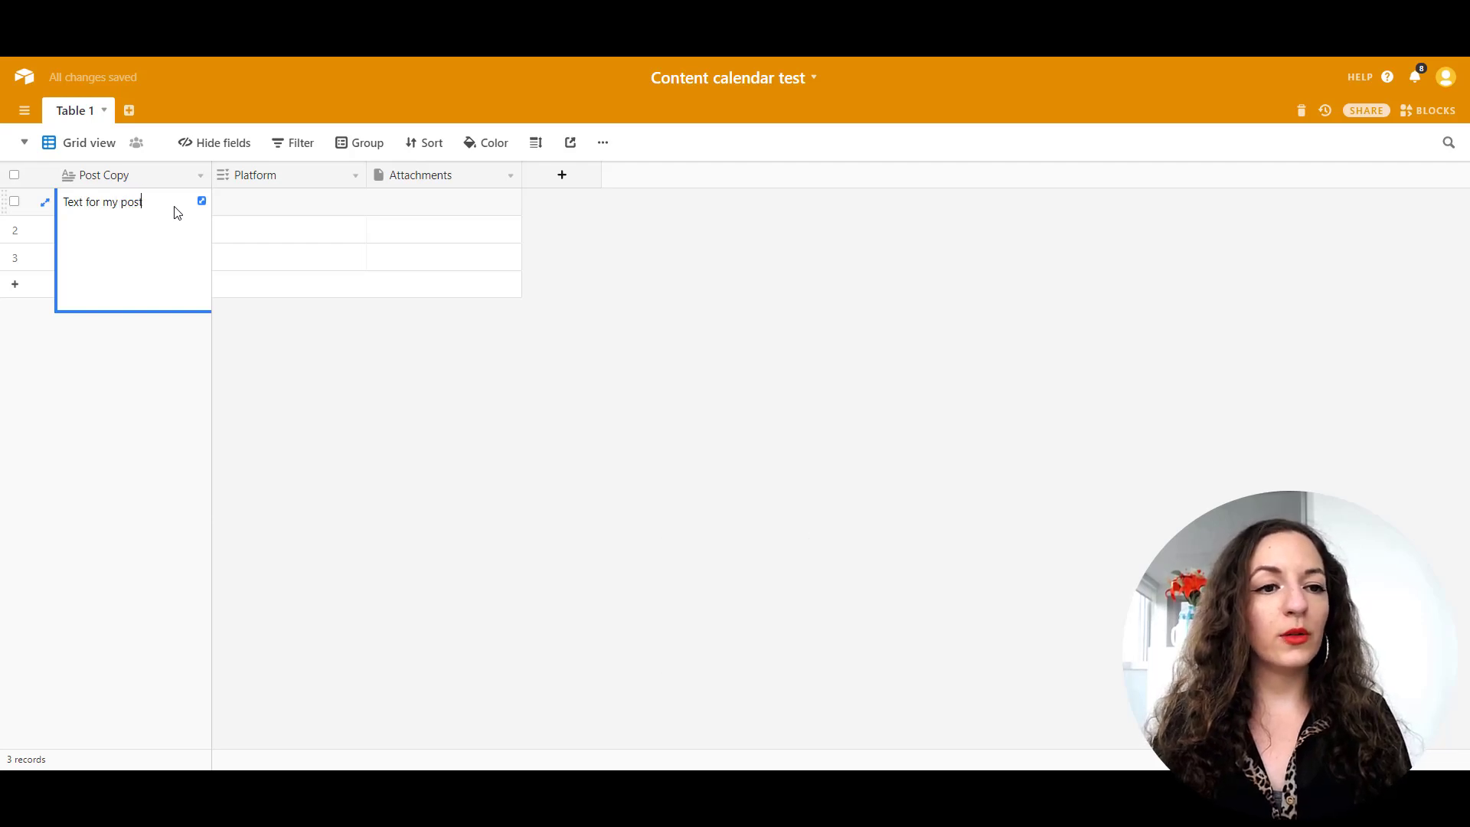
{"action": "key", "text": "Tab"}
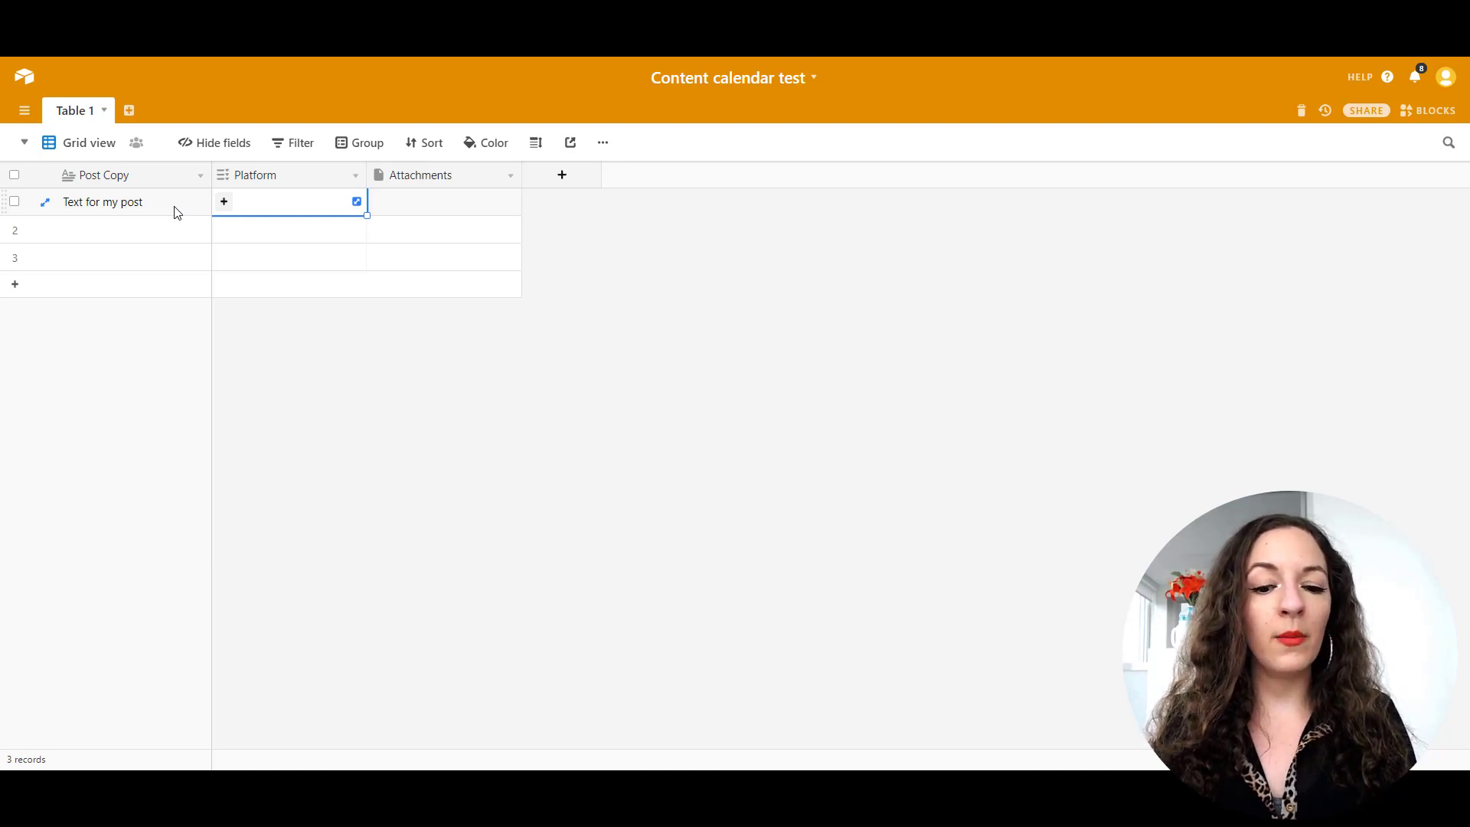
Tag the first record's Platform with Facebook group and Instagram.
{"action": "left_click", "coordinate": [225, 202]}
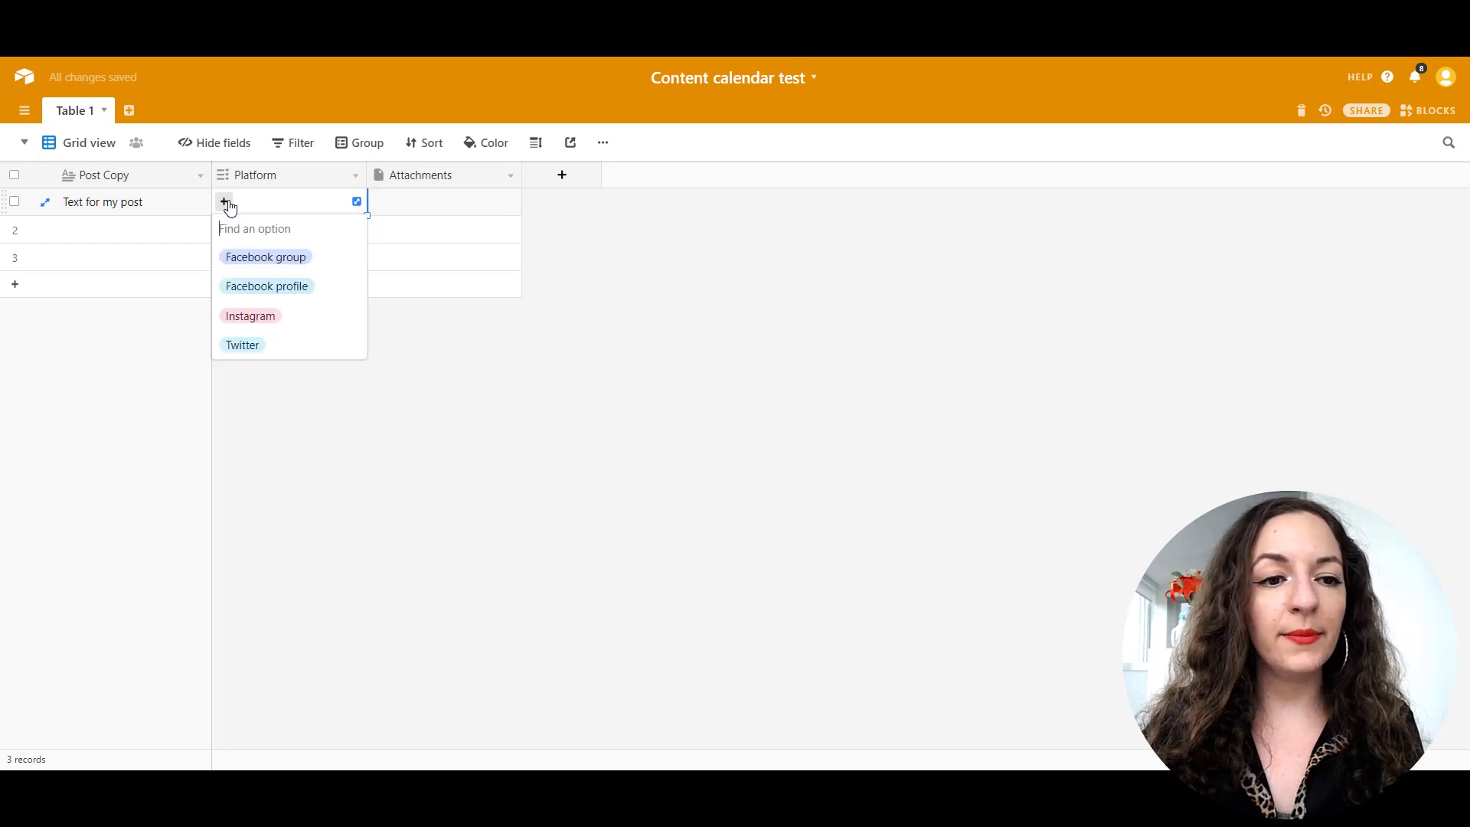
{"action": "left_click", "coordinate": [246, 259]}
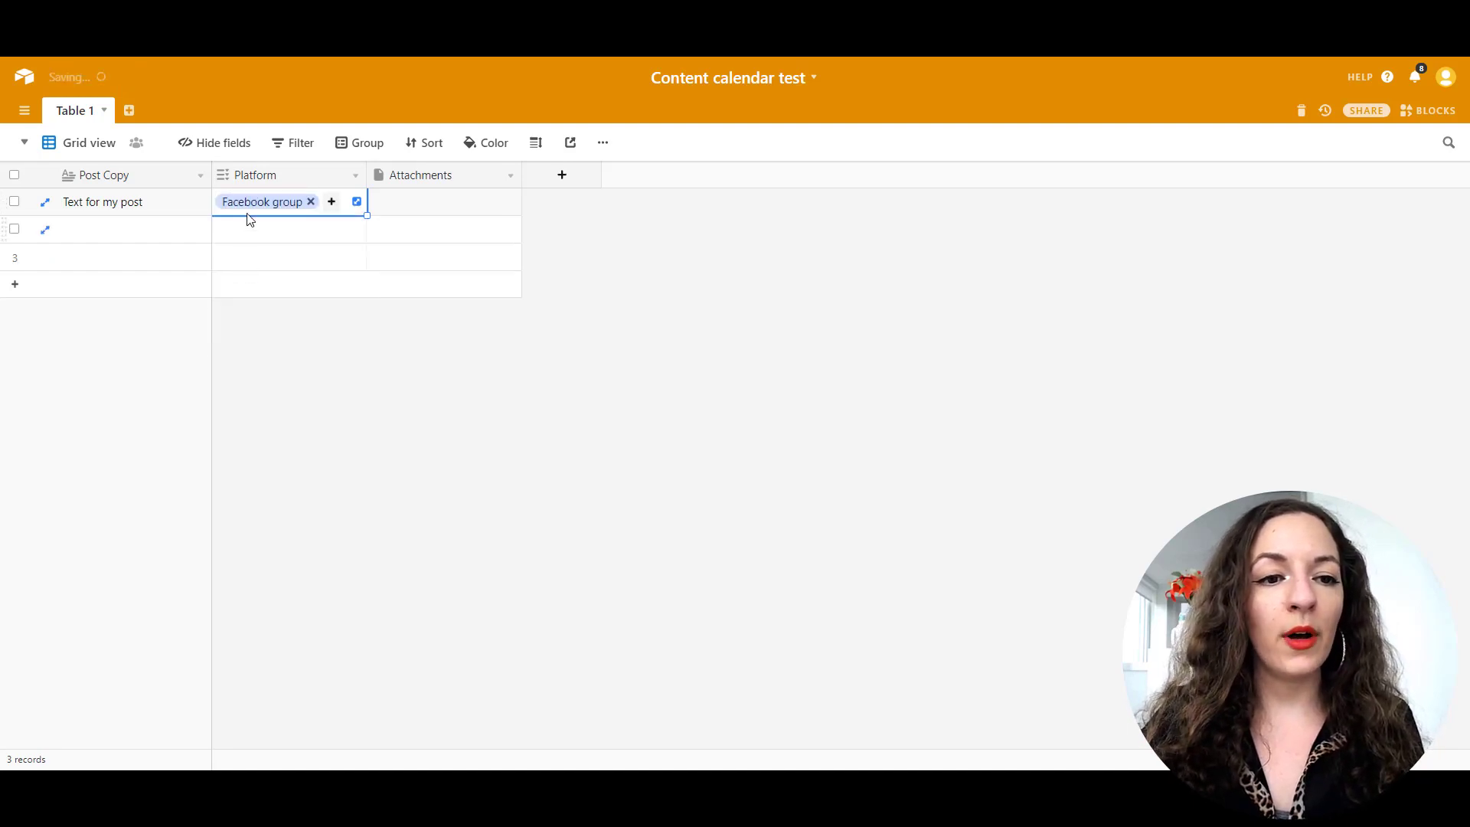
{"action": "left_click", "coordinate": [330, 204]}
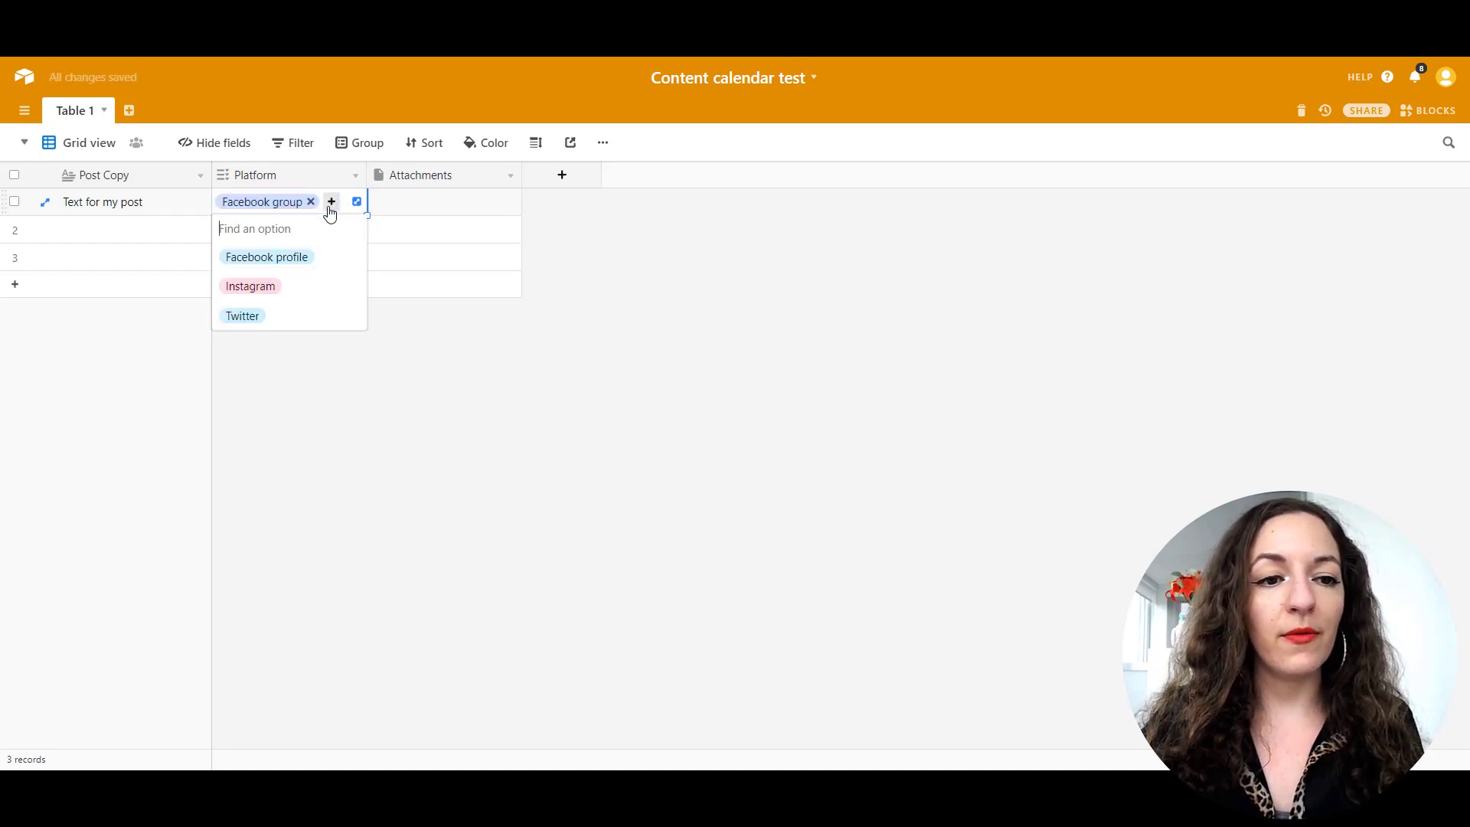
{"action": "left_click", "coordinate": [245, 301]}
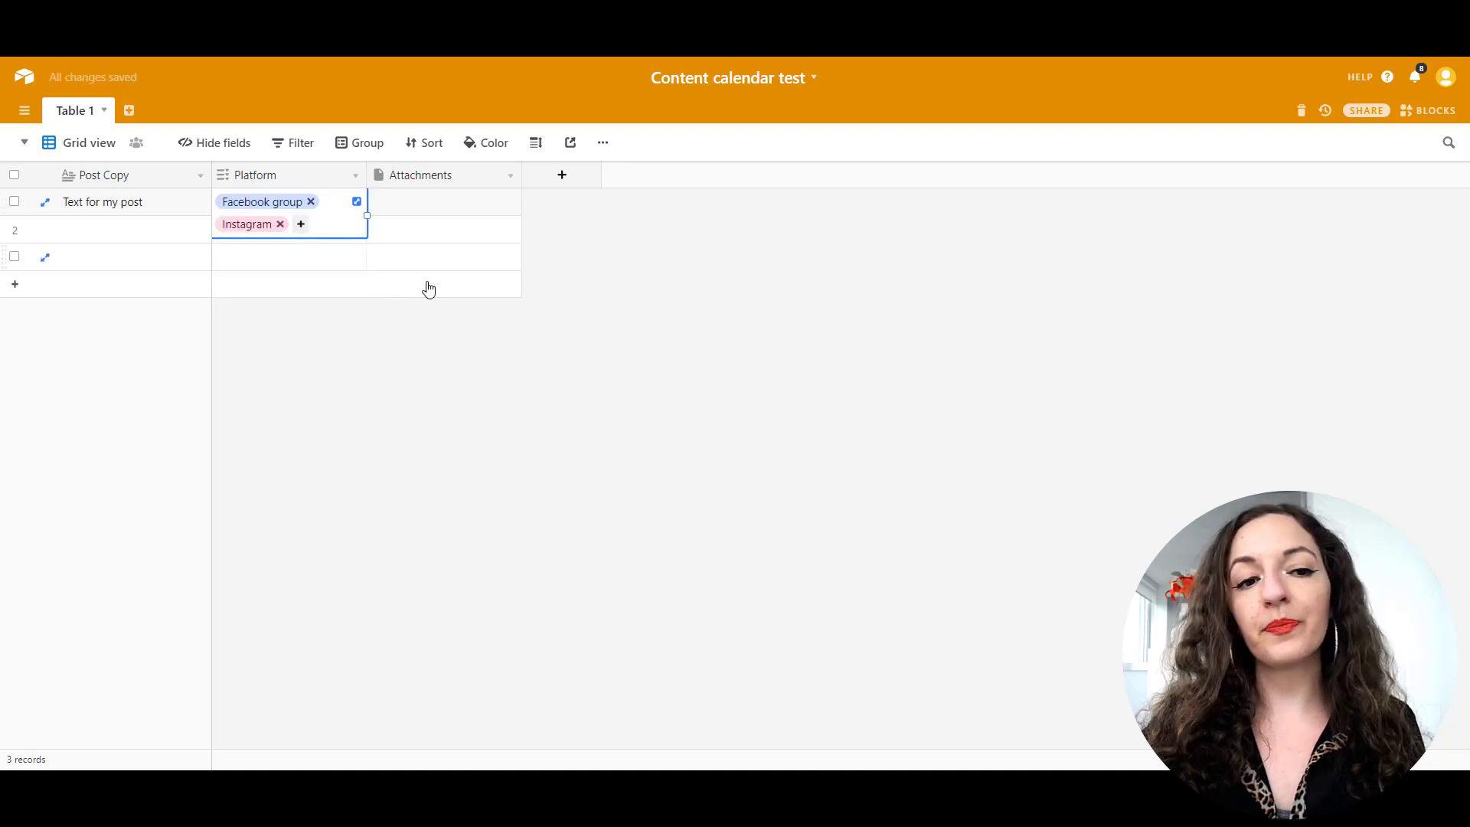
{"action": "left_click", "coordinate": [393, 254]}
{"action": "left_click", "coordinate": [320, 226]}
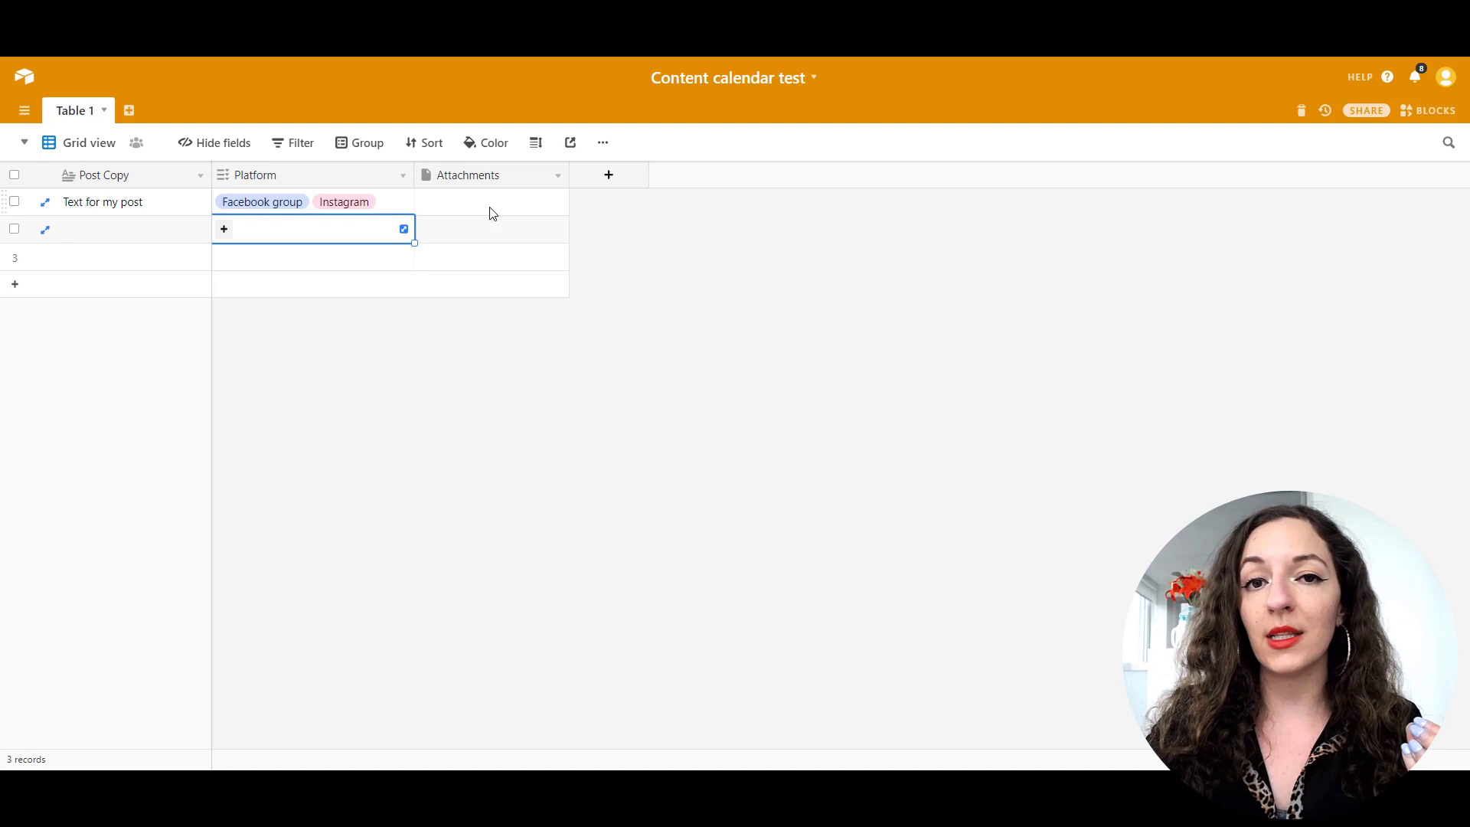
Change the Attachments field to Multiple select and rename it 'Topic'.
{"action": "left_click", "coordinate": [321, 34]}
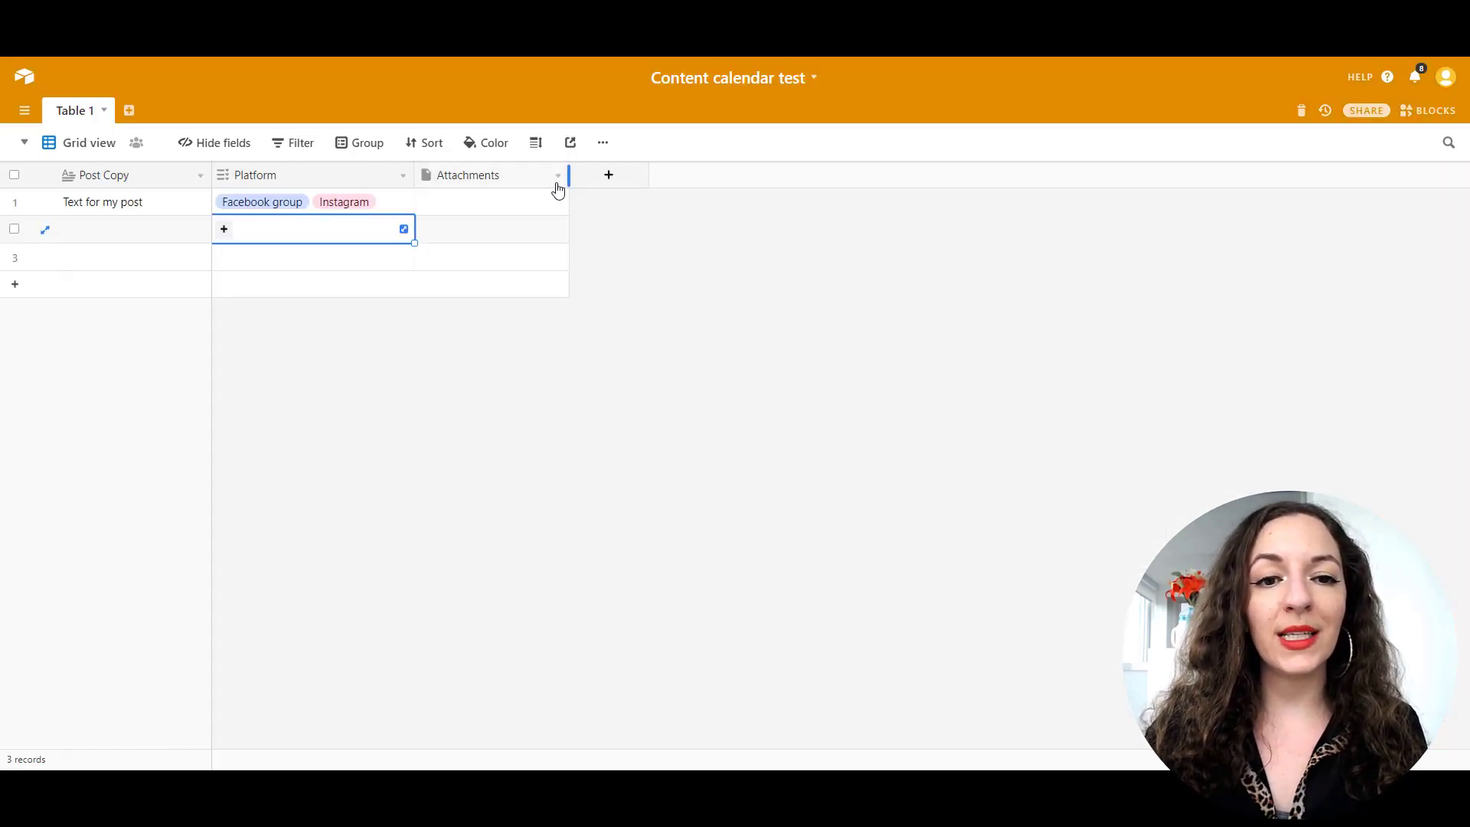
{"action": "left_click", "coordinate": [557, 176]}
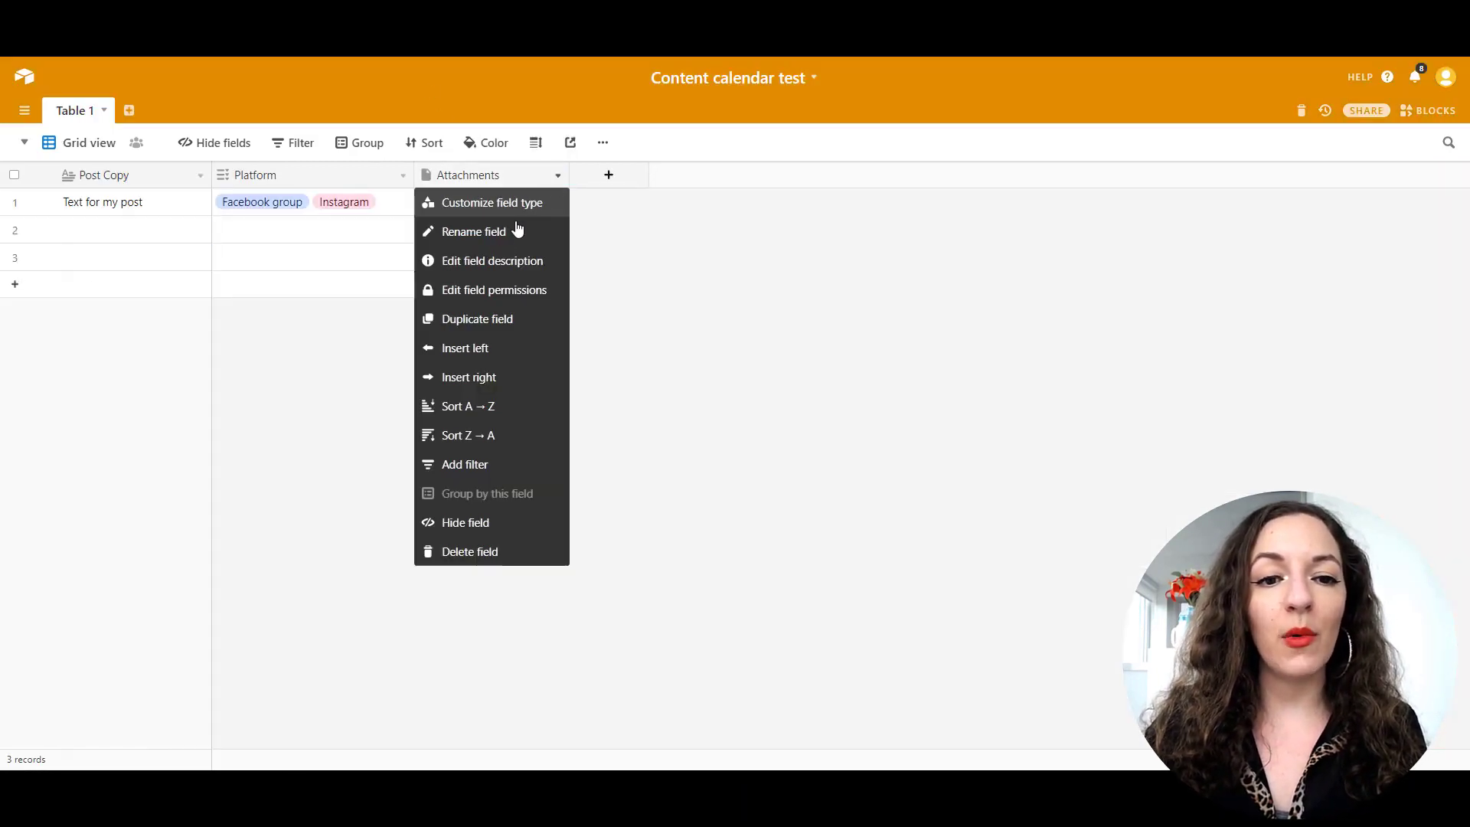
{"action": "left_click", "coordinate": [494, 222]}
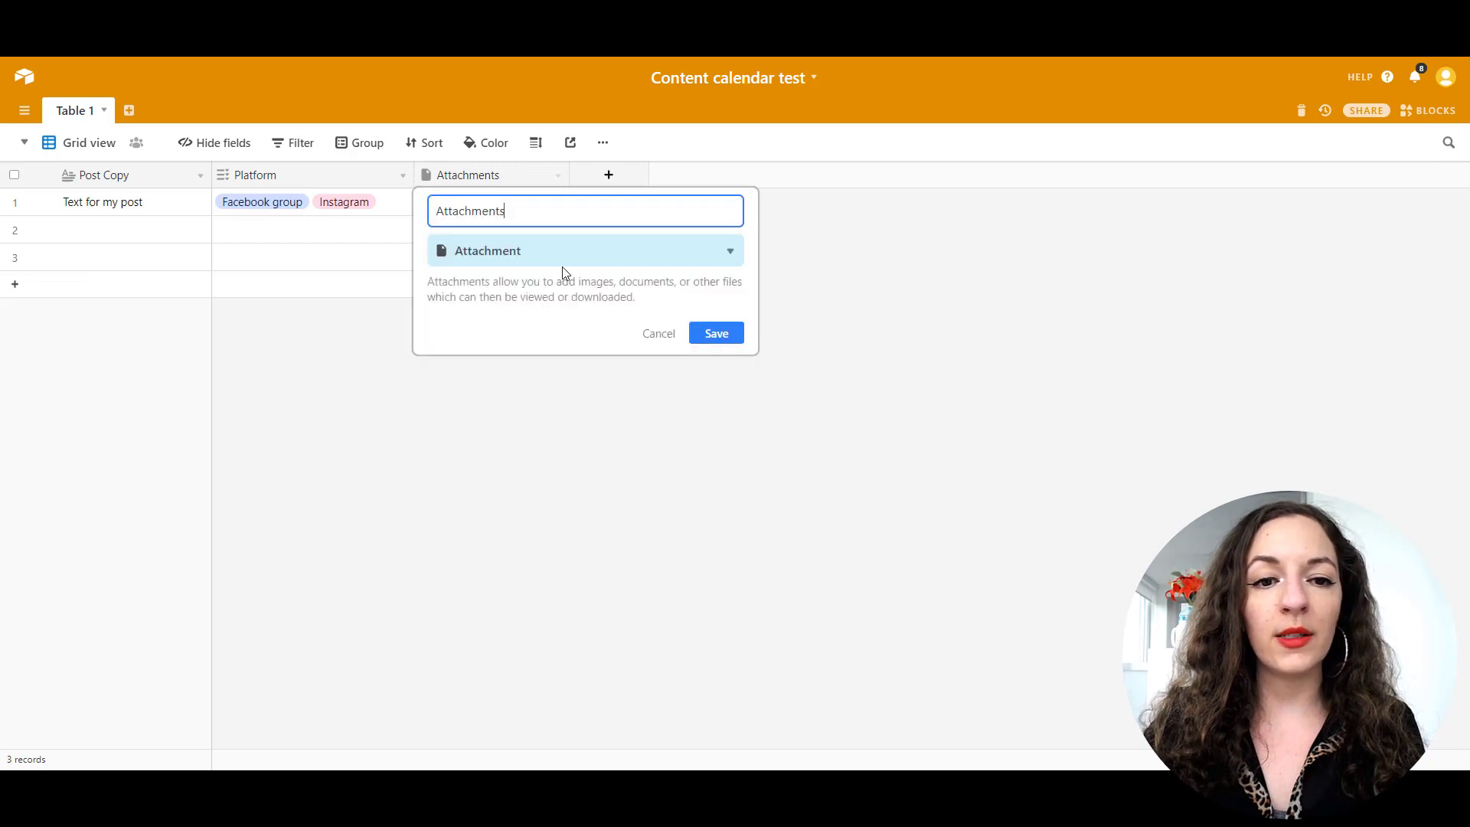
{"action": "left_click", "coordinate": [561, 252]}
{"action": "left_click", "coordinate": [498, 440]}
{"action": "right_click", "coordinate": [496, 437]}
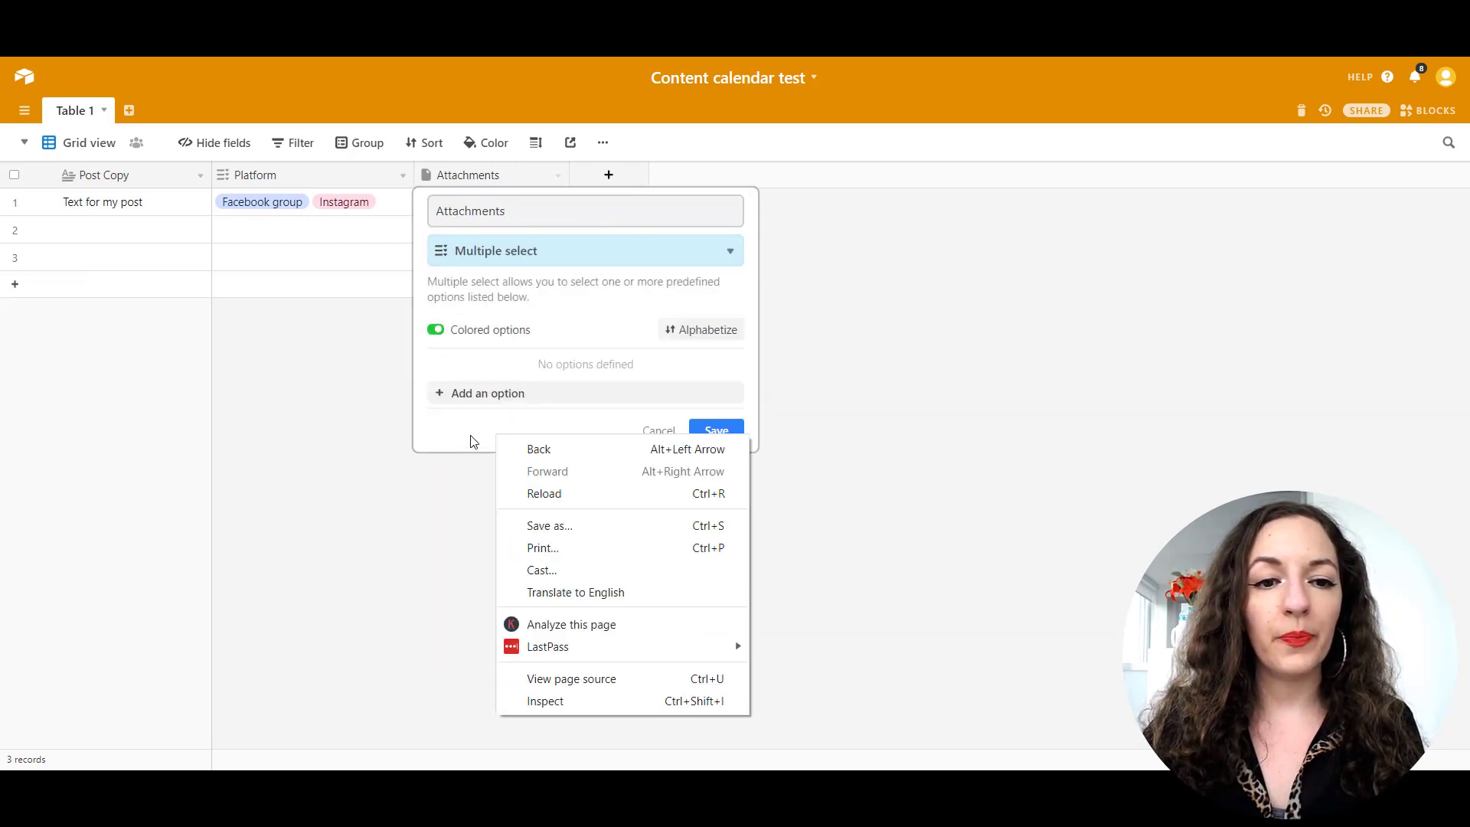
{"action": "left_click", "coordinate": [420, 470]}
{"action": "left_click", "coordinate": [795, 459]}
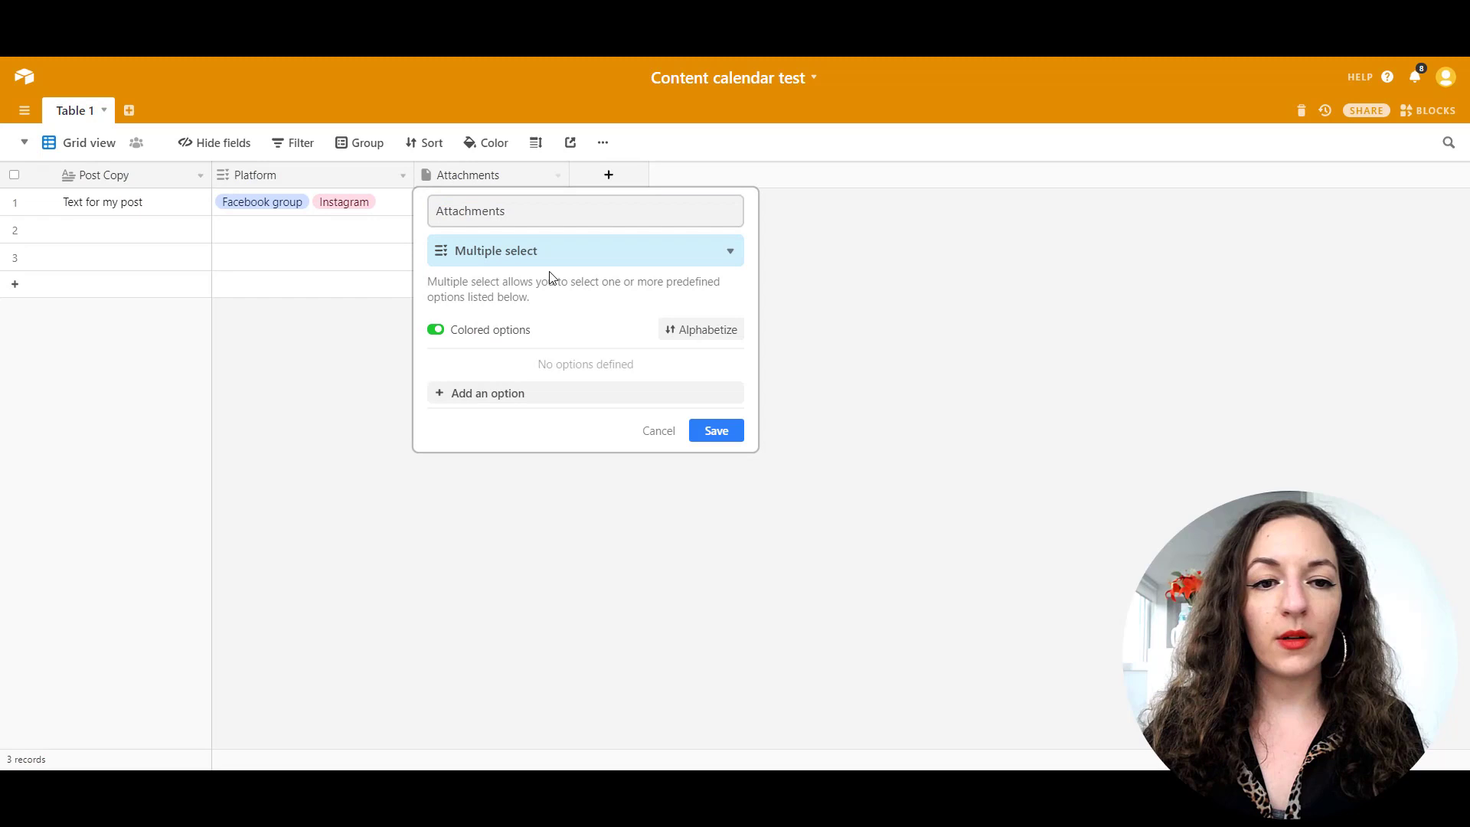
{"action": "double_click", "coordinate": [548, 208]}
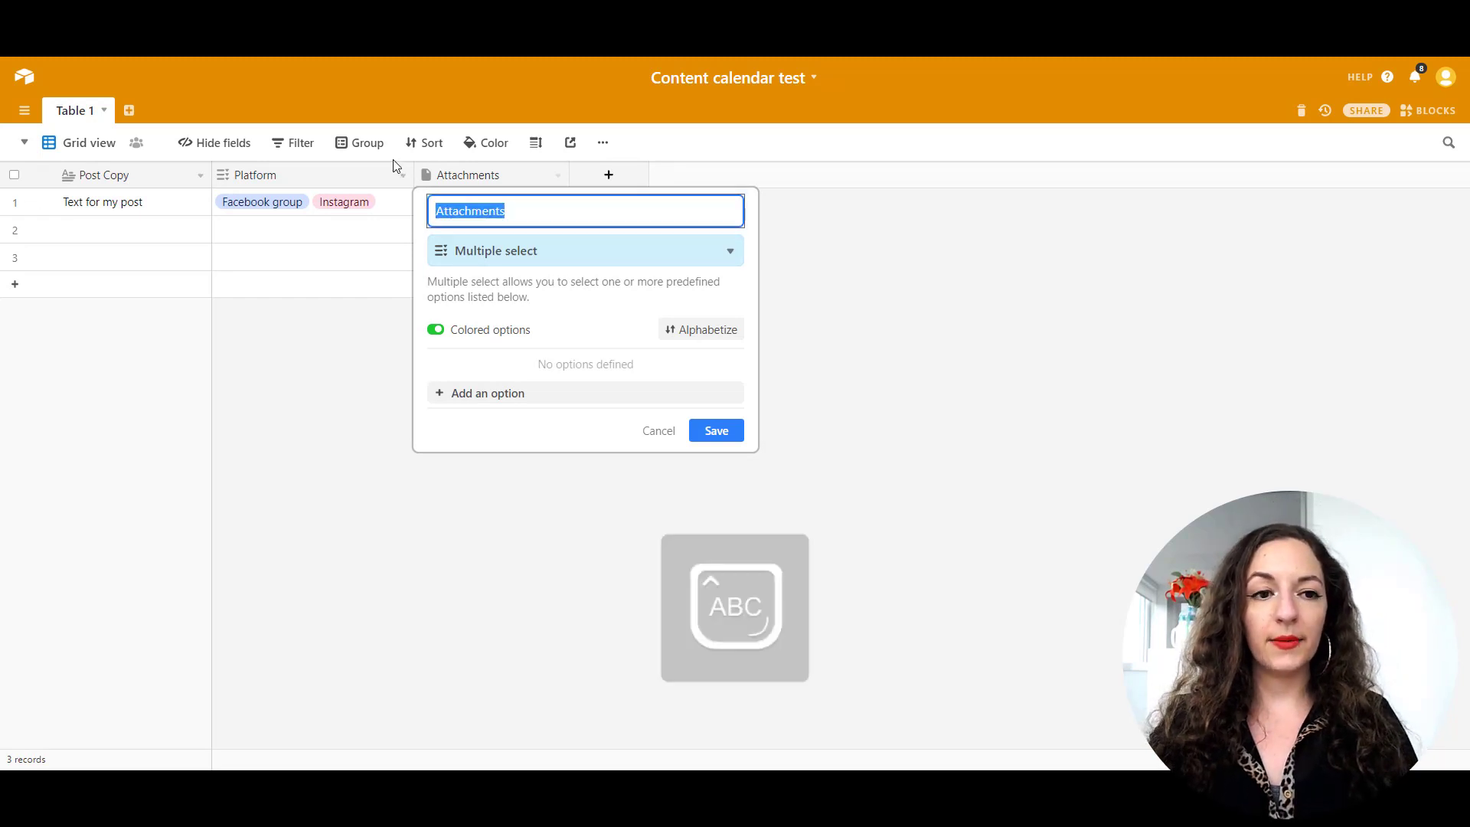
{"action": "type", "text": "Top"}
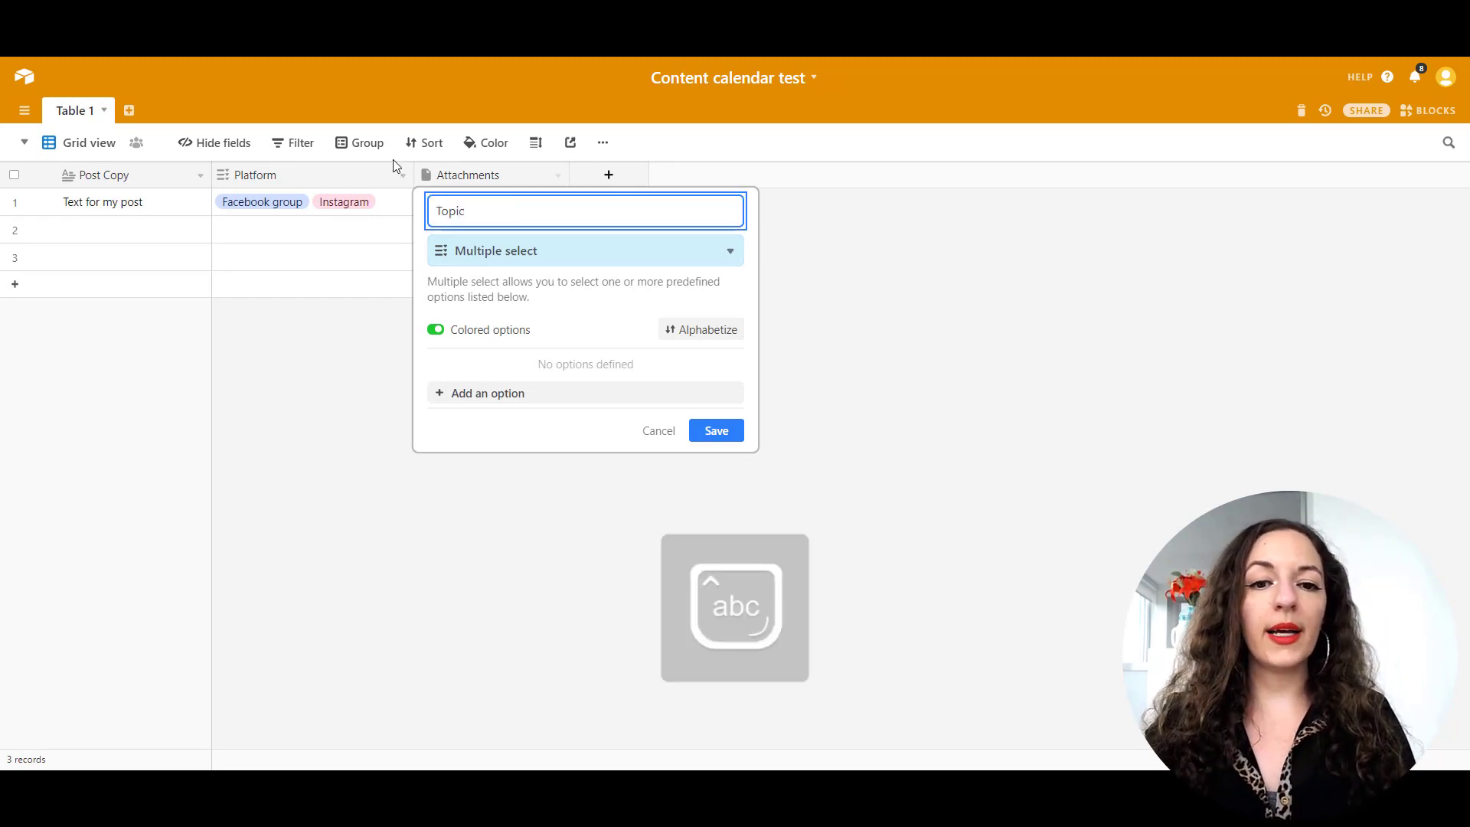
{"action": "type", "text": "ic"}
Add options Promotional, Educational, Food and Music, drop the empty one, and save.
{"action": "left_click", "coordinate": [526, 393]}
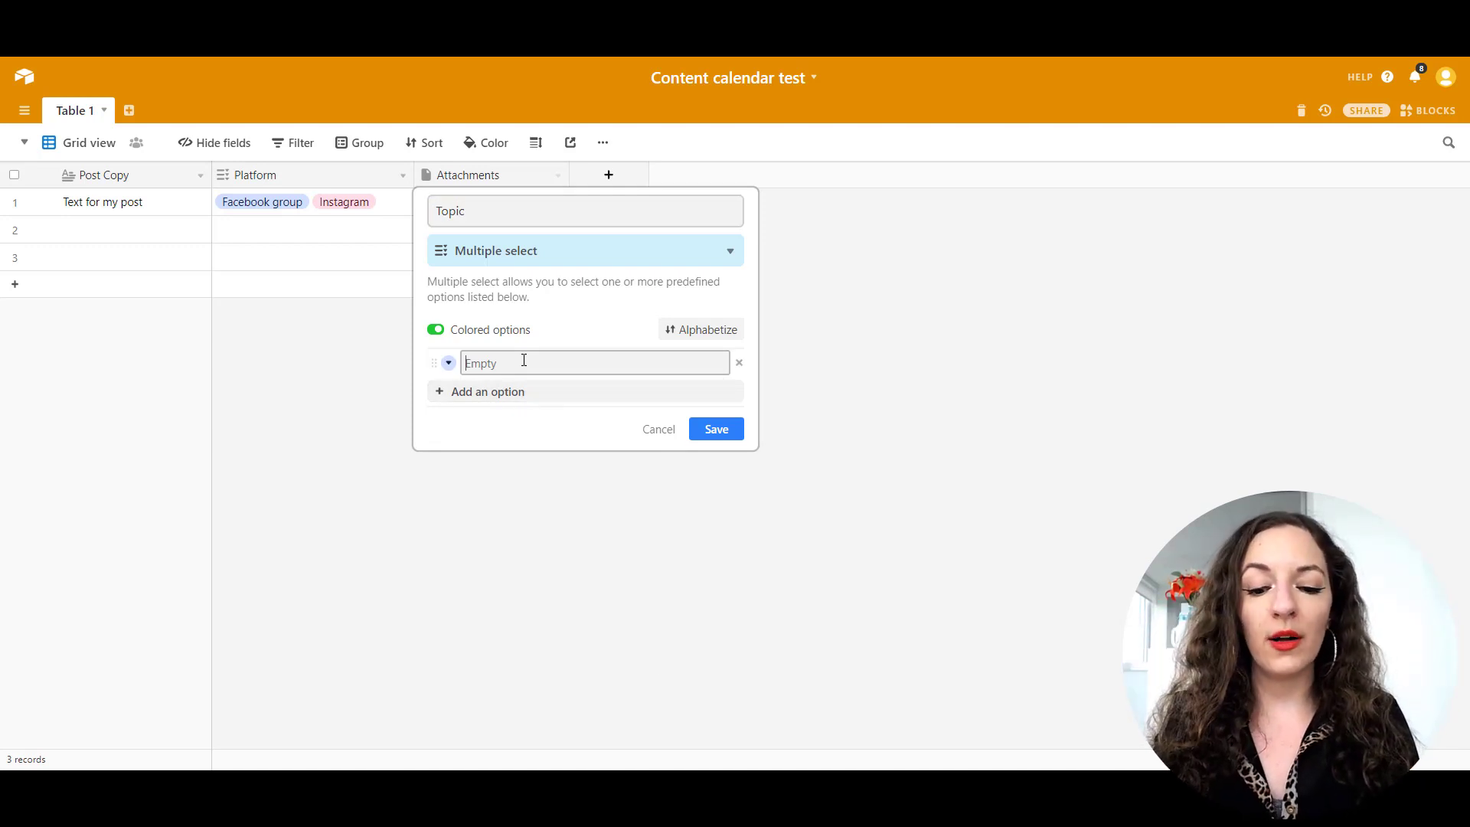
{"action": "type", "text": "Promotion"}
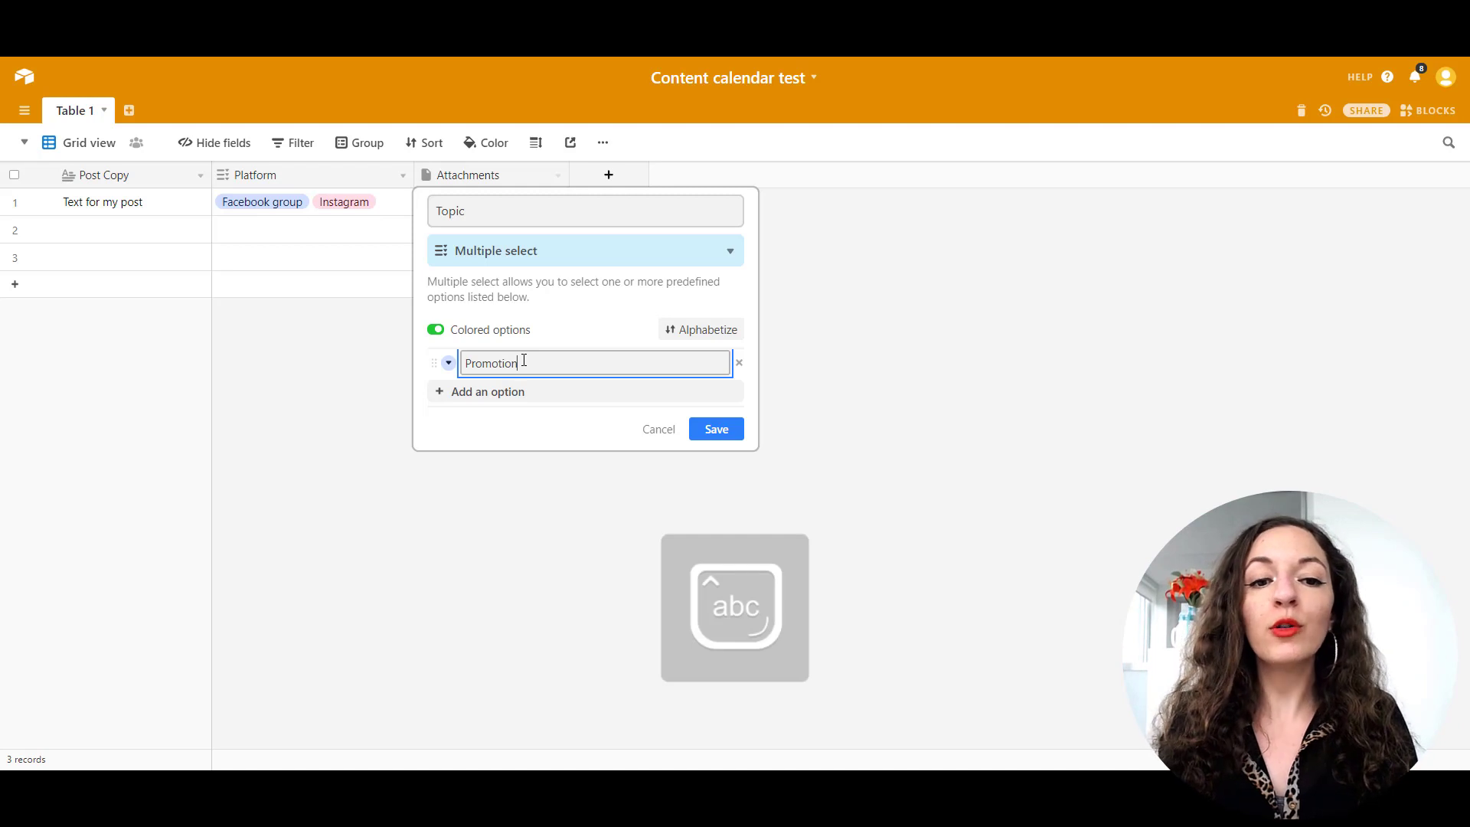
{"action": "type", "text": "al"}
{"action": "key", "text": "Return"}
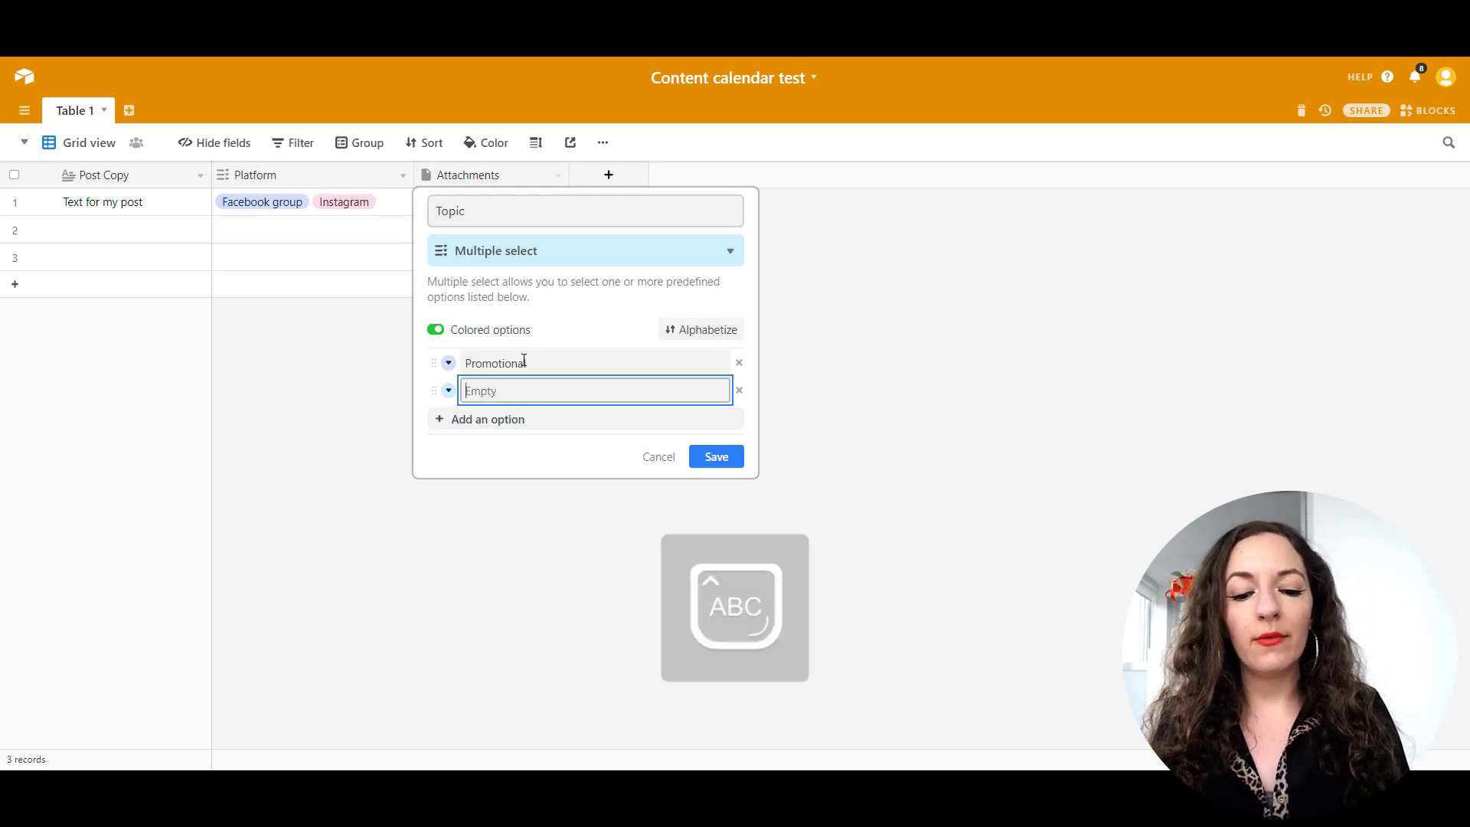
{"action": "type", "text": "Ed"}
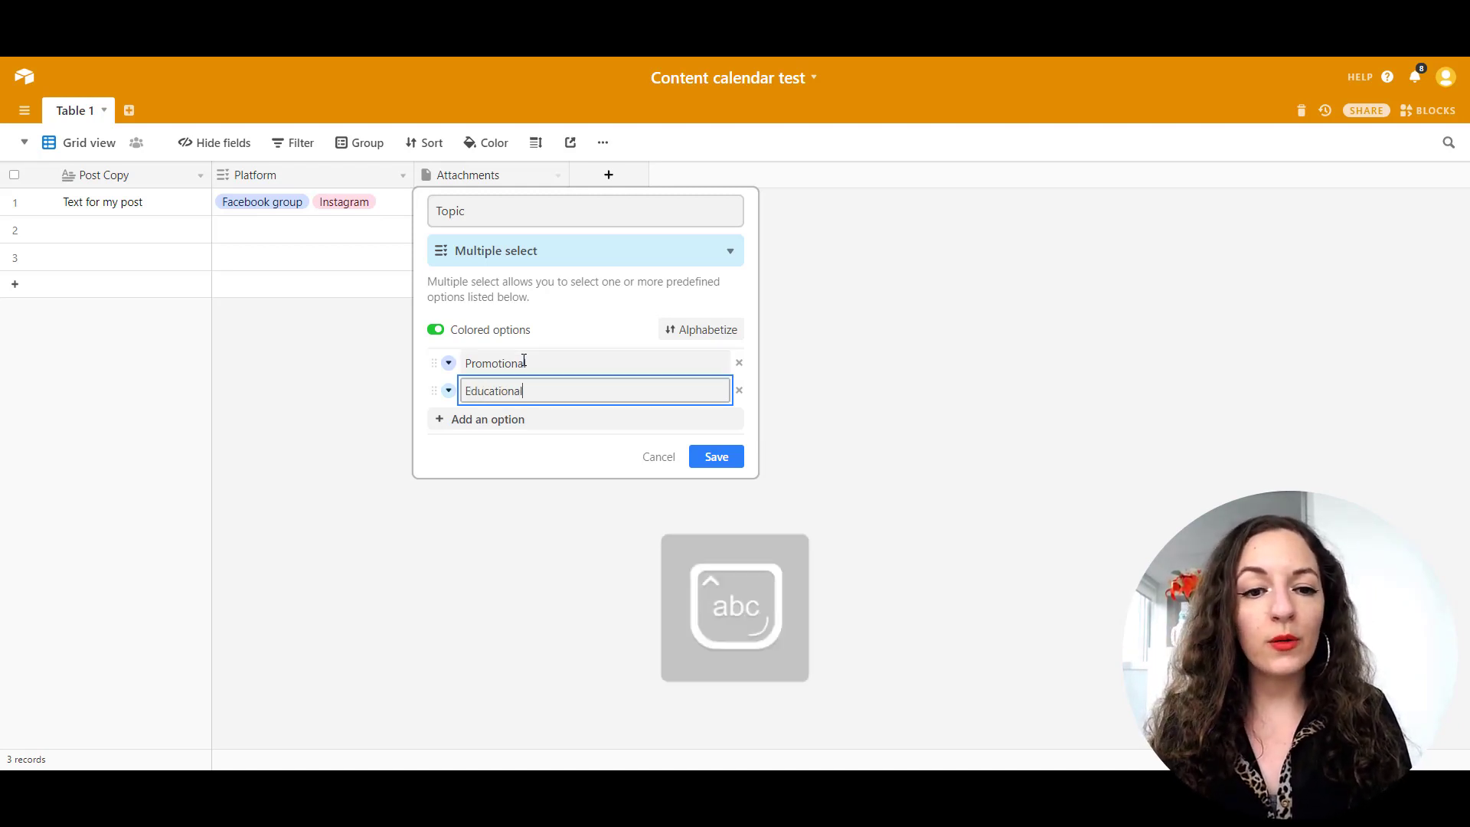
{"action": "type", "text": "ucational"}
{"action": "key", "text": "Return"}
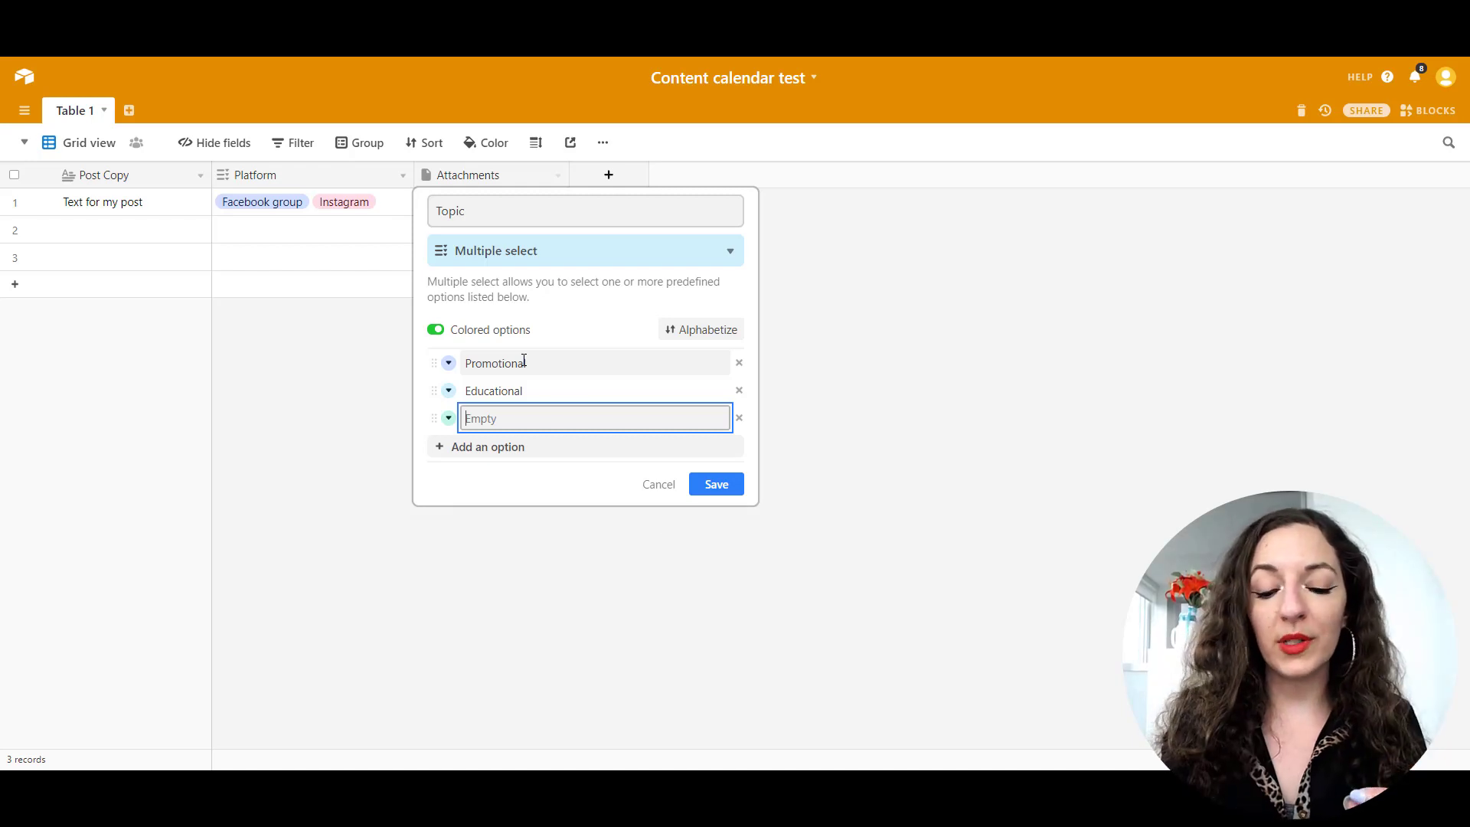
{"action": "type", "text": "Food"}
{"action": "key", "text": "Return"}
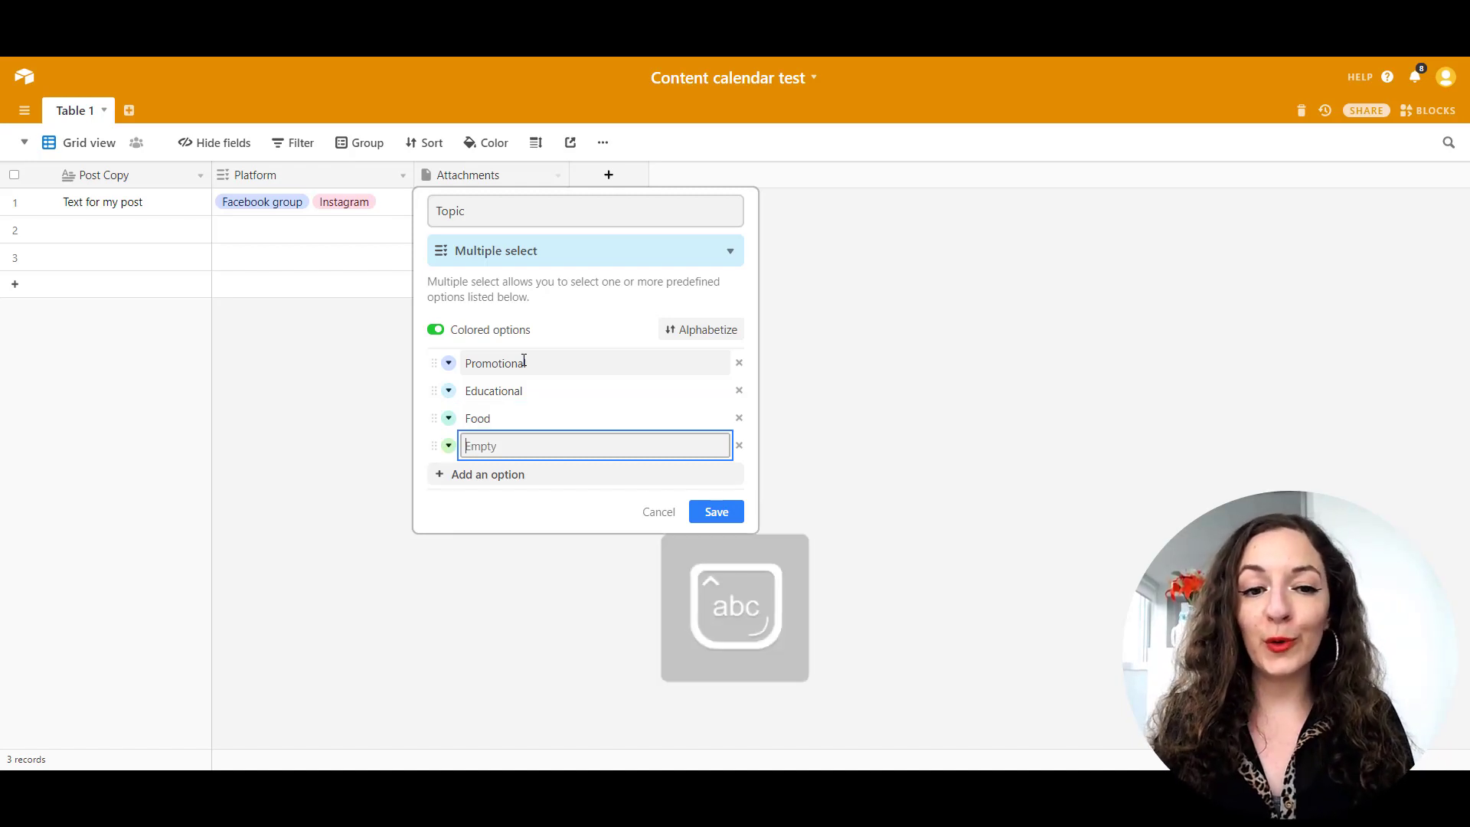
{"action": "type", "text": "Music"}
{"action": "key", "text": "Return"}
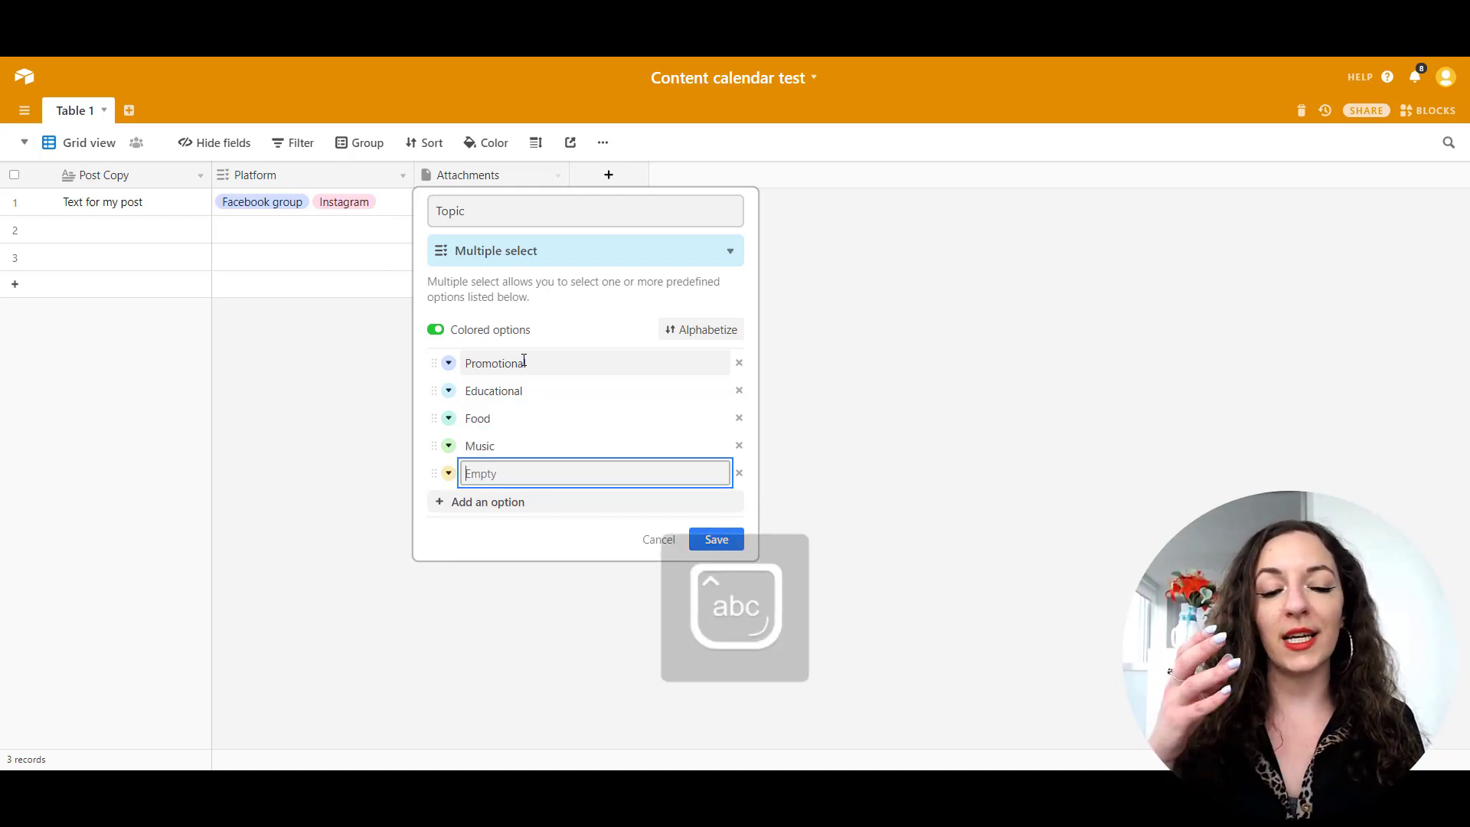
{"action": "left_click", "coordinate": [738, 474]}
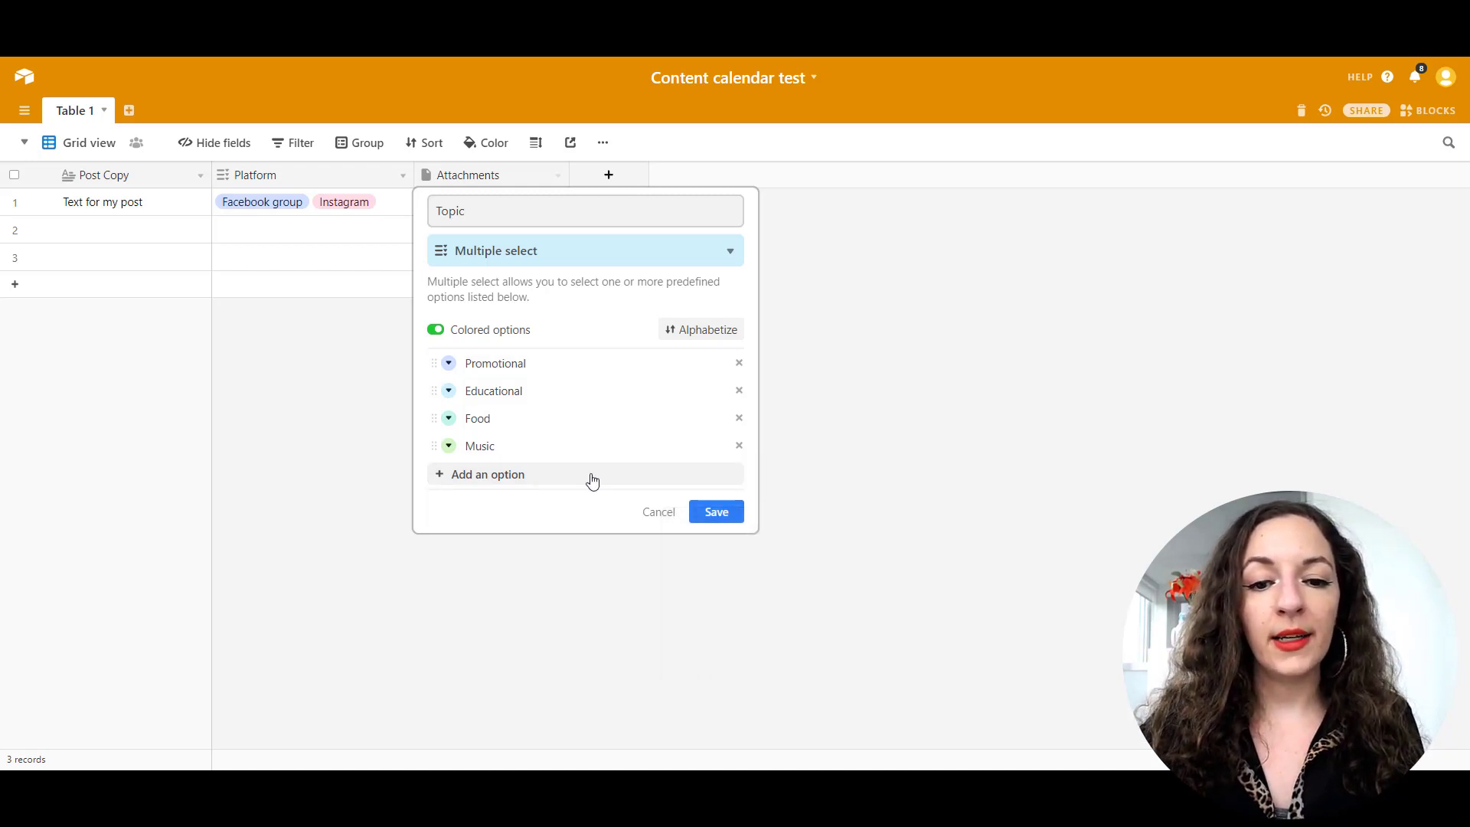
{"action": "left_click", "coordinate": [724, 511]}
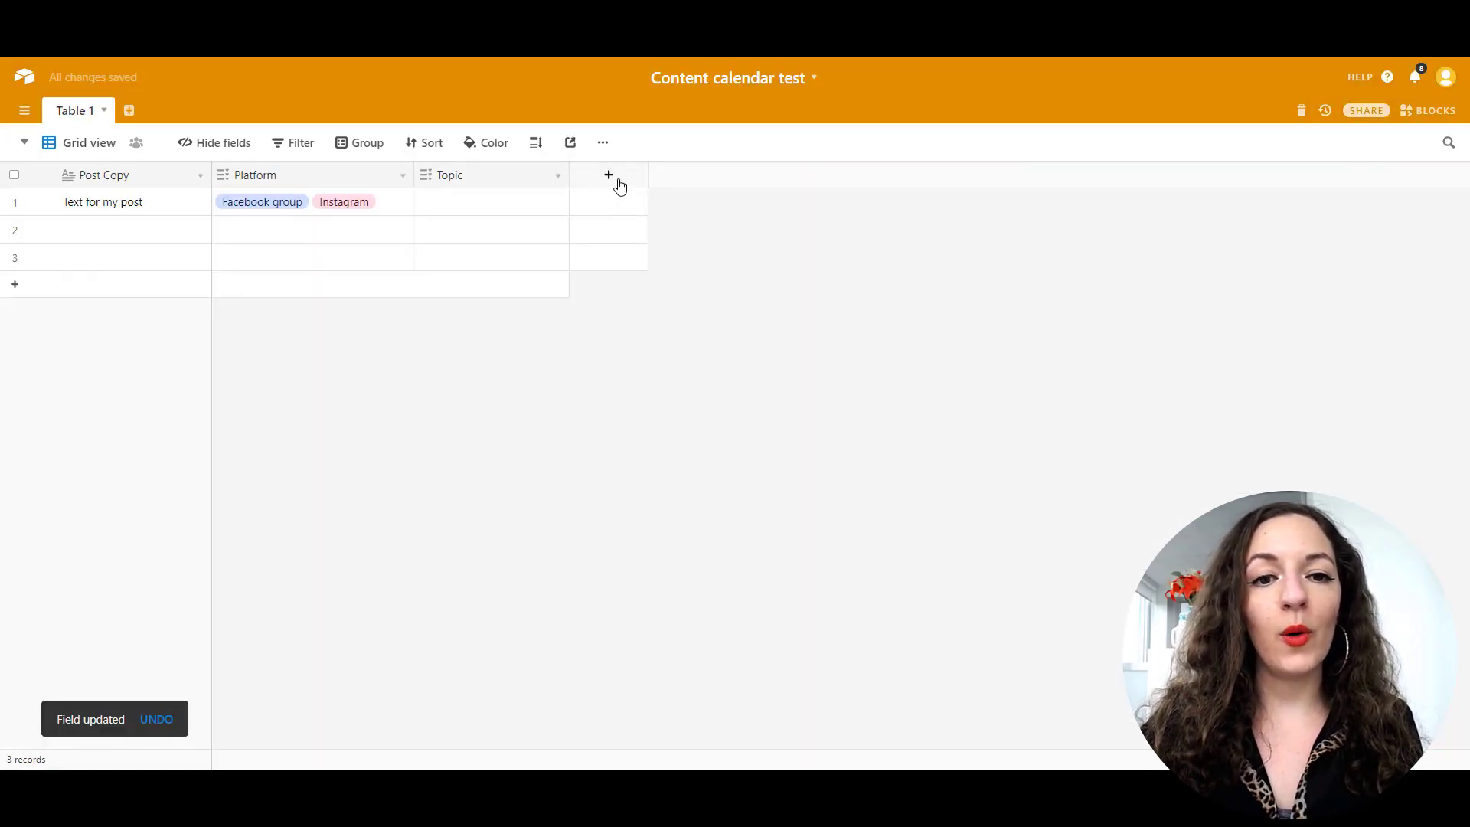
Add an attachment-type field named 'Image Assets' after Topic.
{"action": "left_click", "coordinate": [618, 180]}
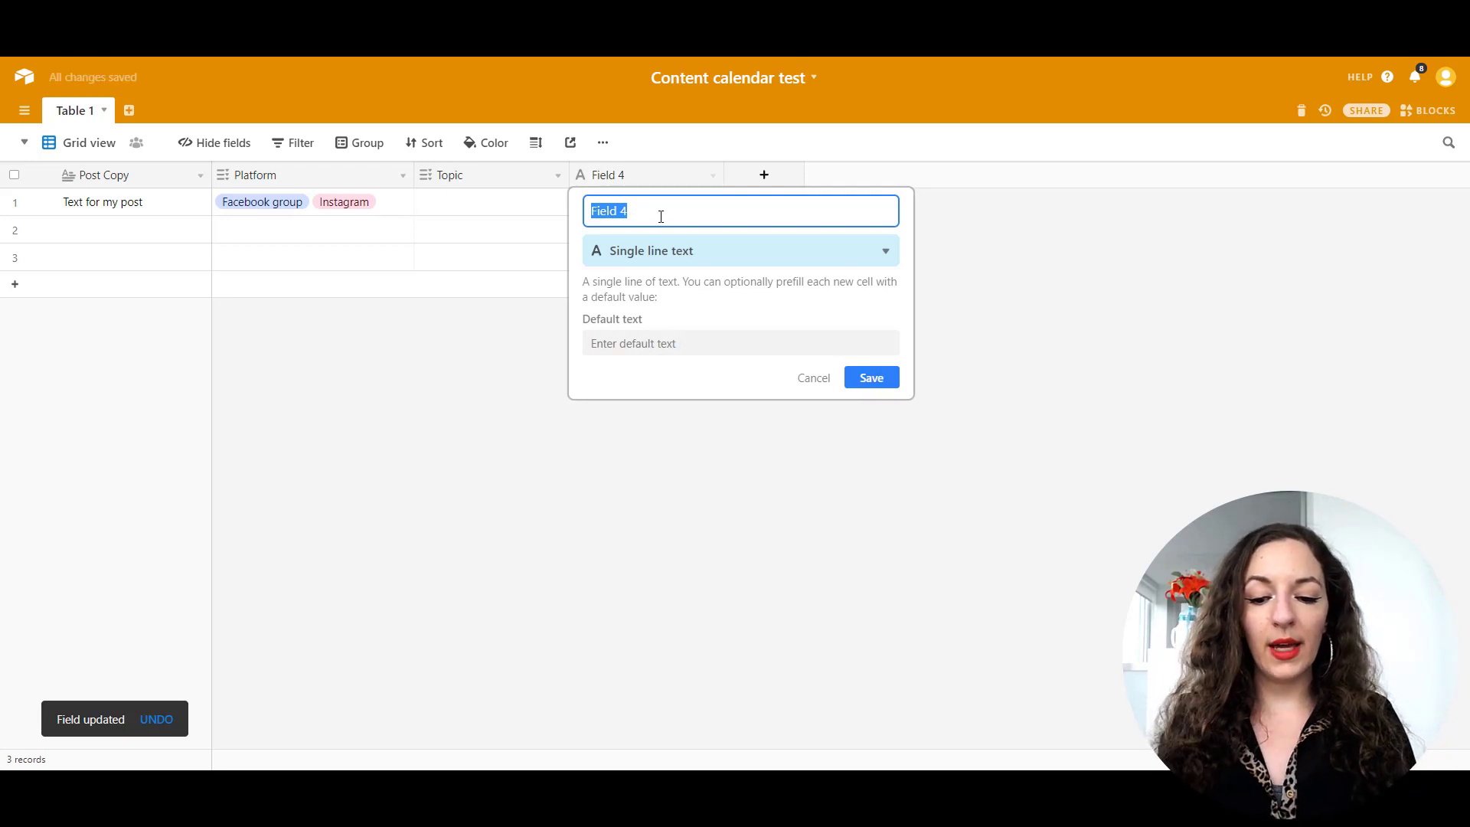
{"action": "type", "text": "Im"}
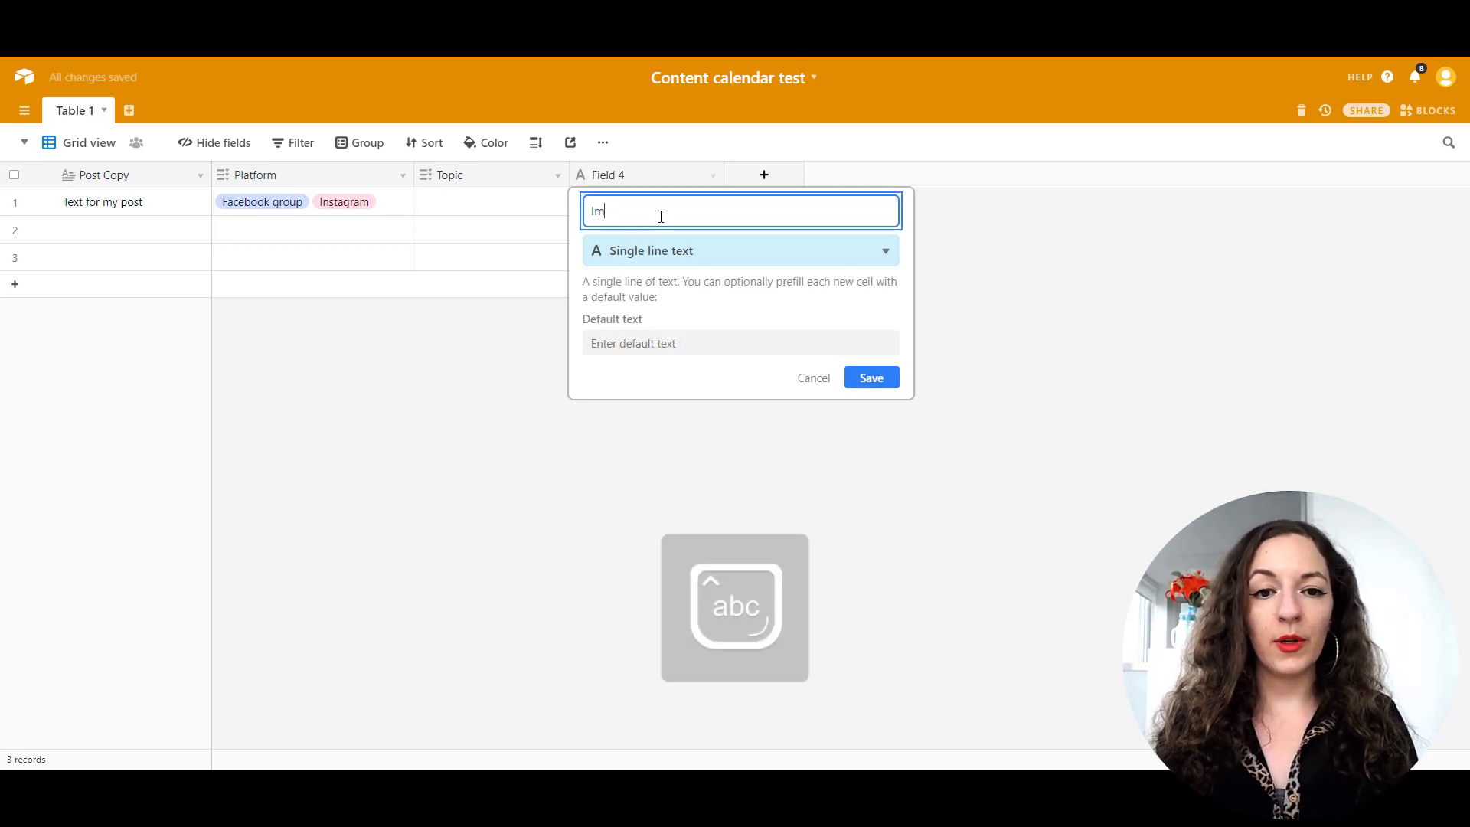
{"action": "type", "text": "age Assets"}
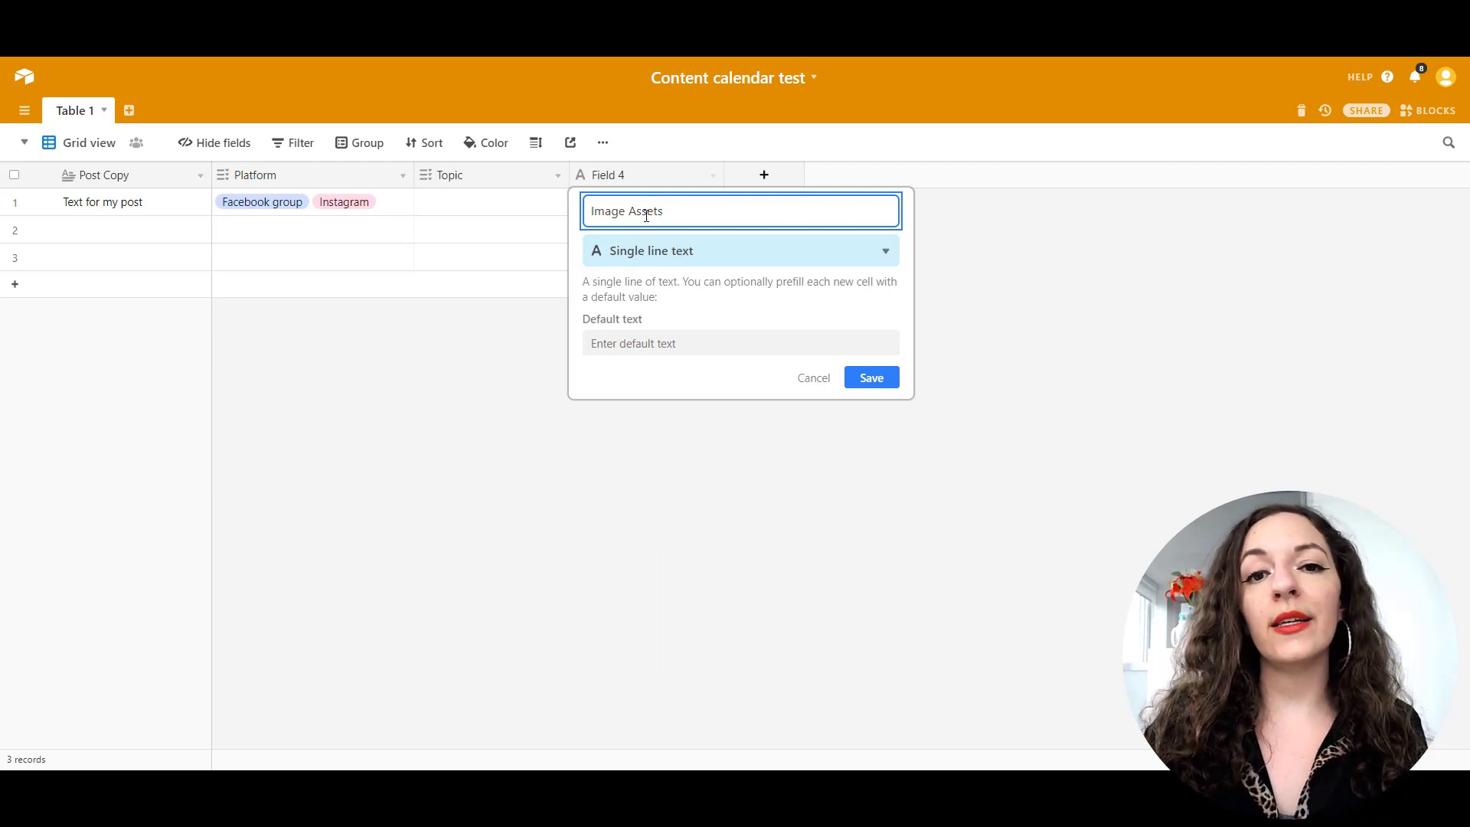
{"action": "left_click", "coordinate": [687, 254]}
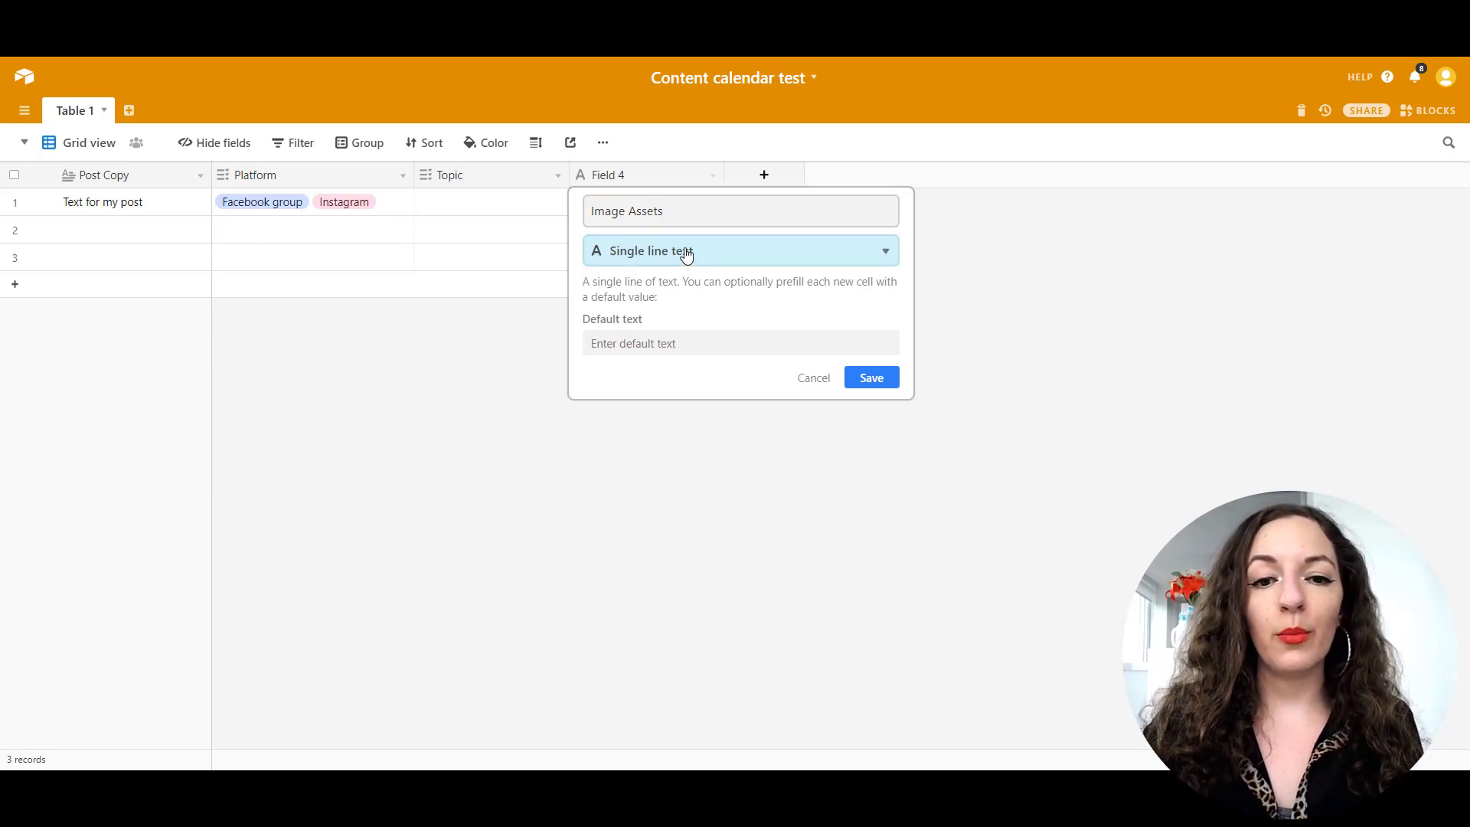
{"action": "left_click", "coordinate": [687, 253]}
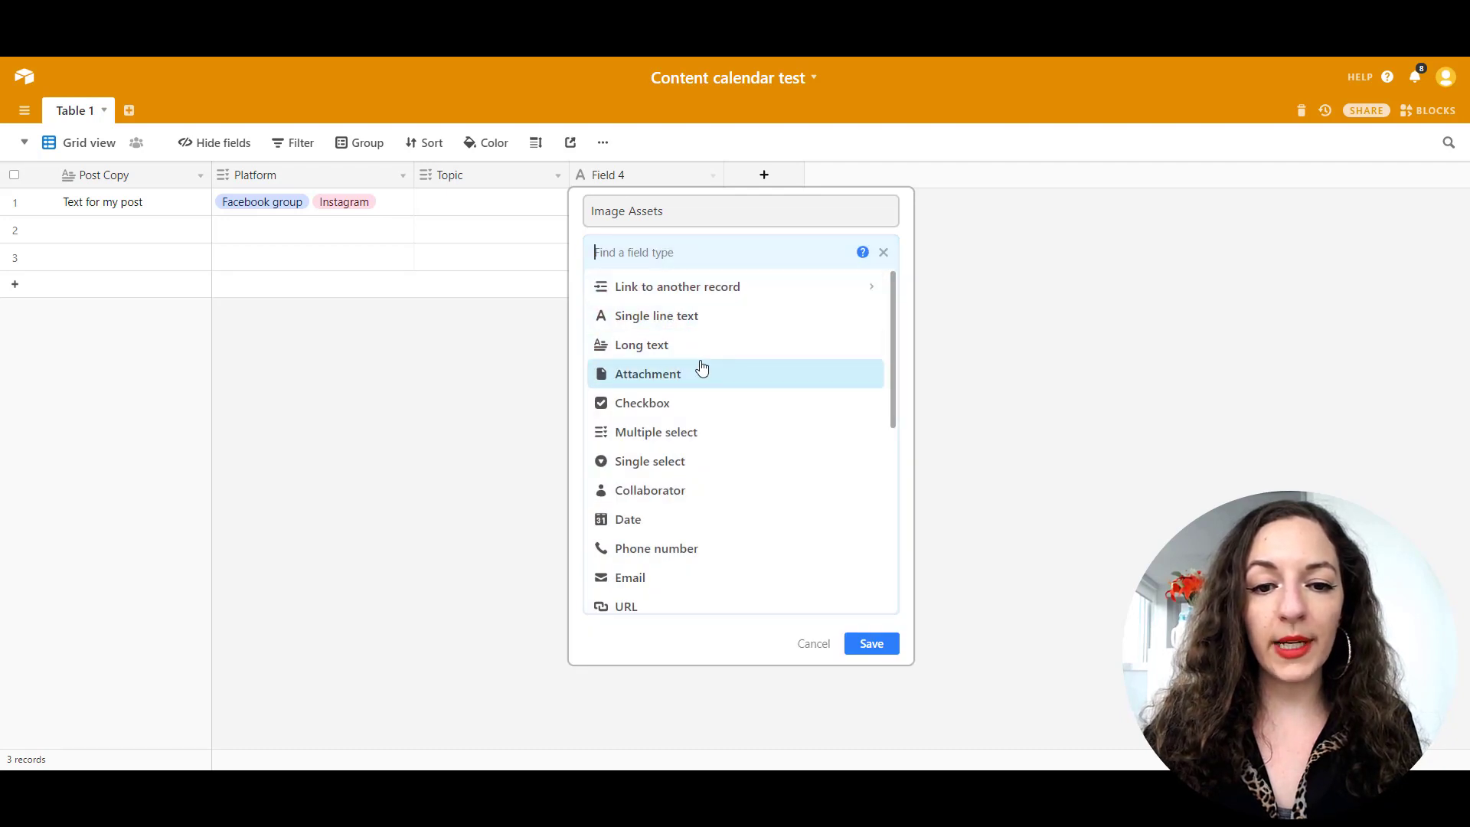
{"action": "left_click", "coordinate": [754, 377]}
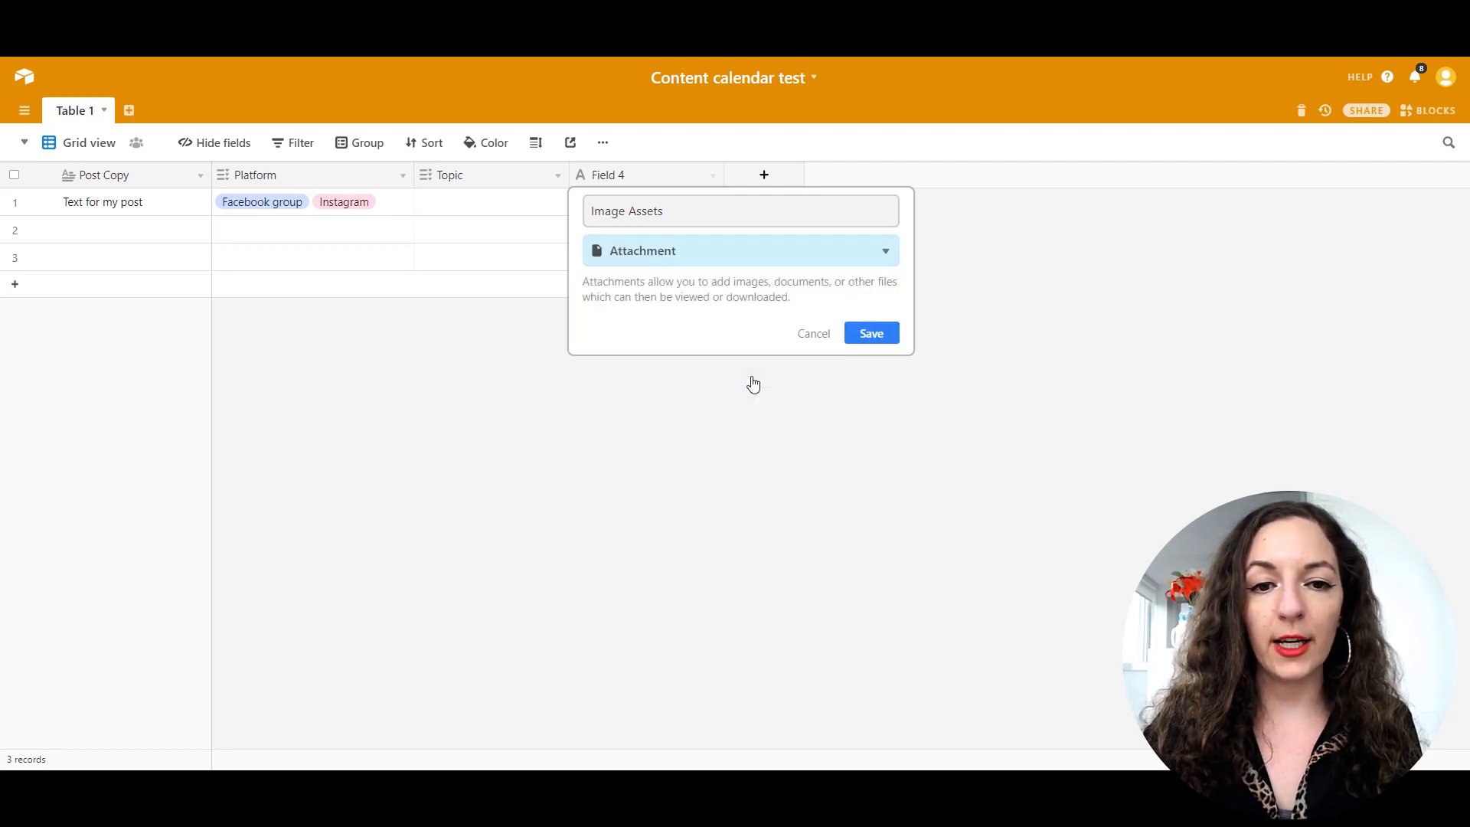
{"action": "left_click", "coordinate": [872, 338]}
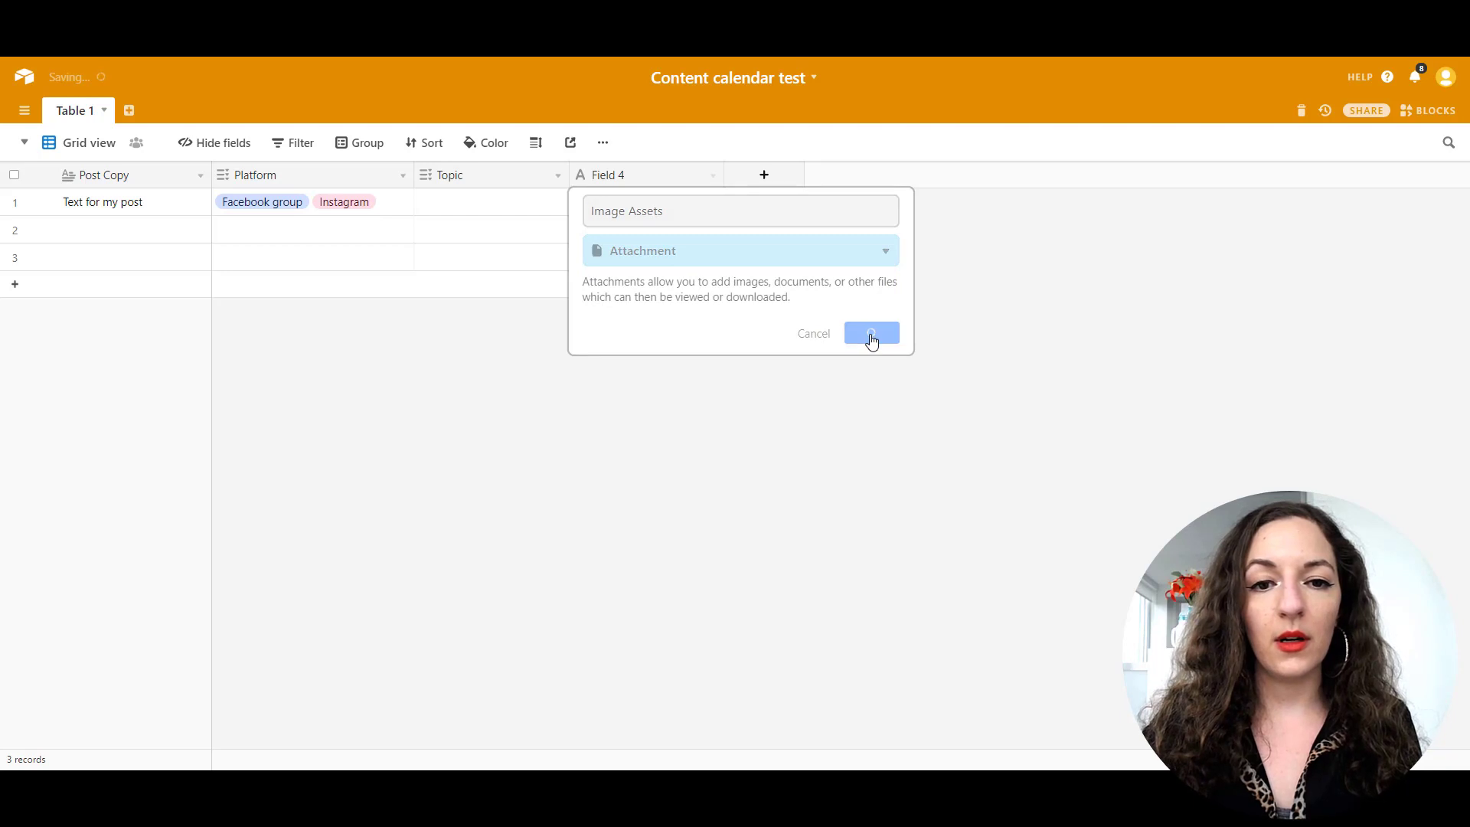
{"action": "left_click", "coordinate": [764, 181]}
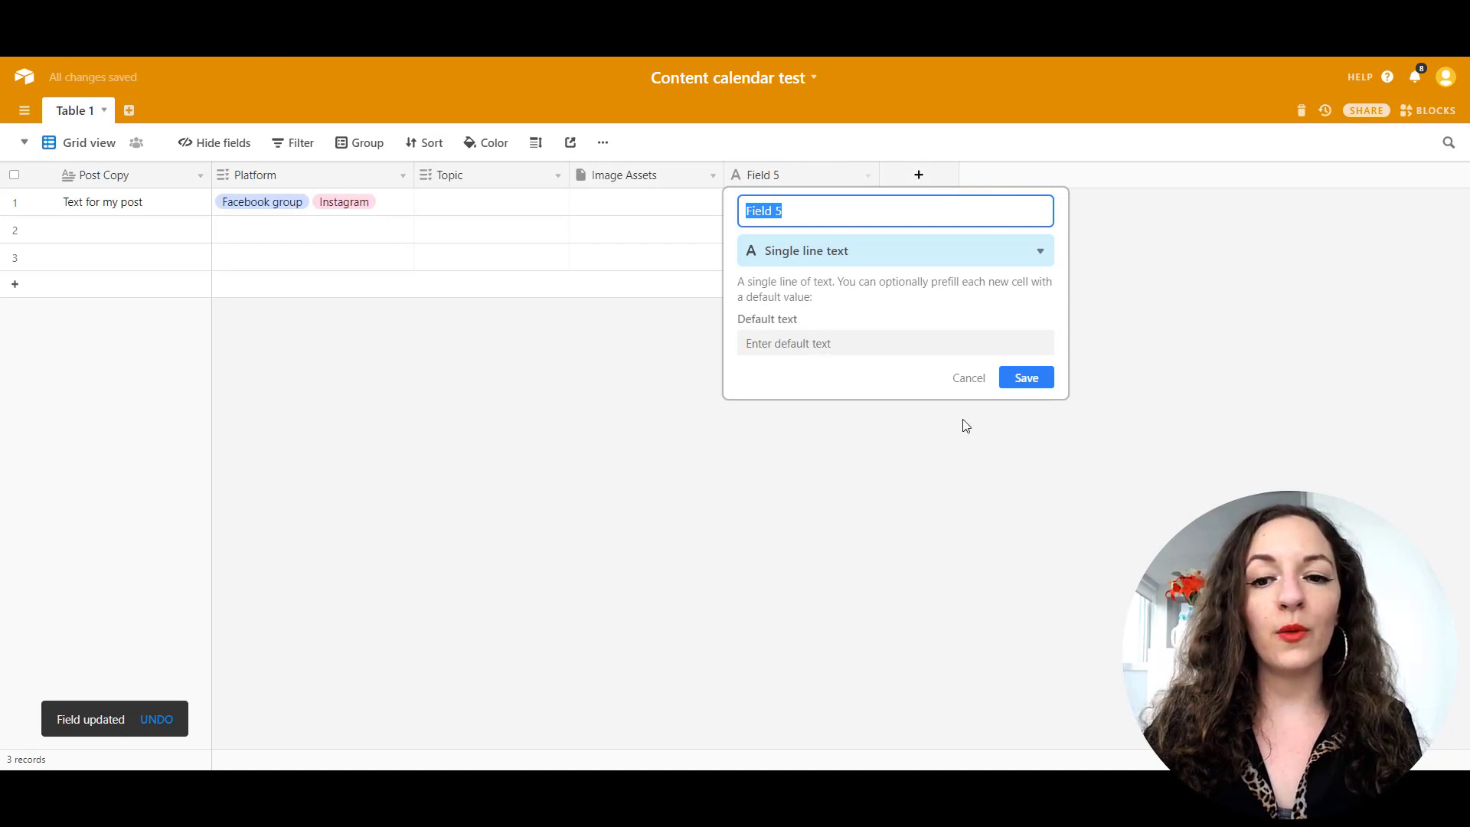
Cancel the Field 5 settings, leaving an empty single line text Field 5 after Image Assets.
{"action": "left_click", "coordinate": [969, 379]}
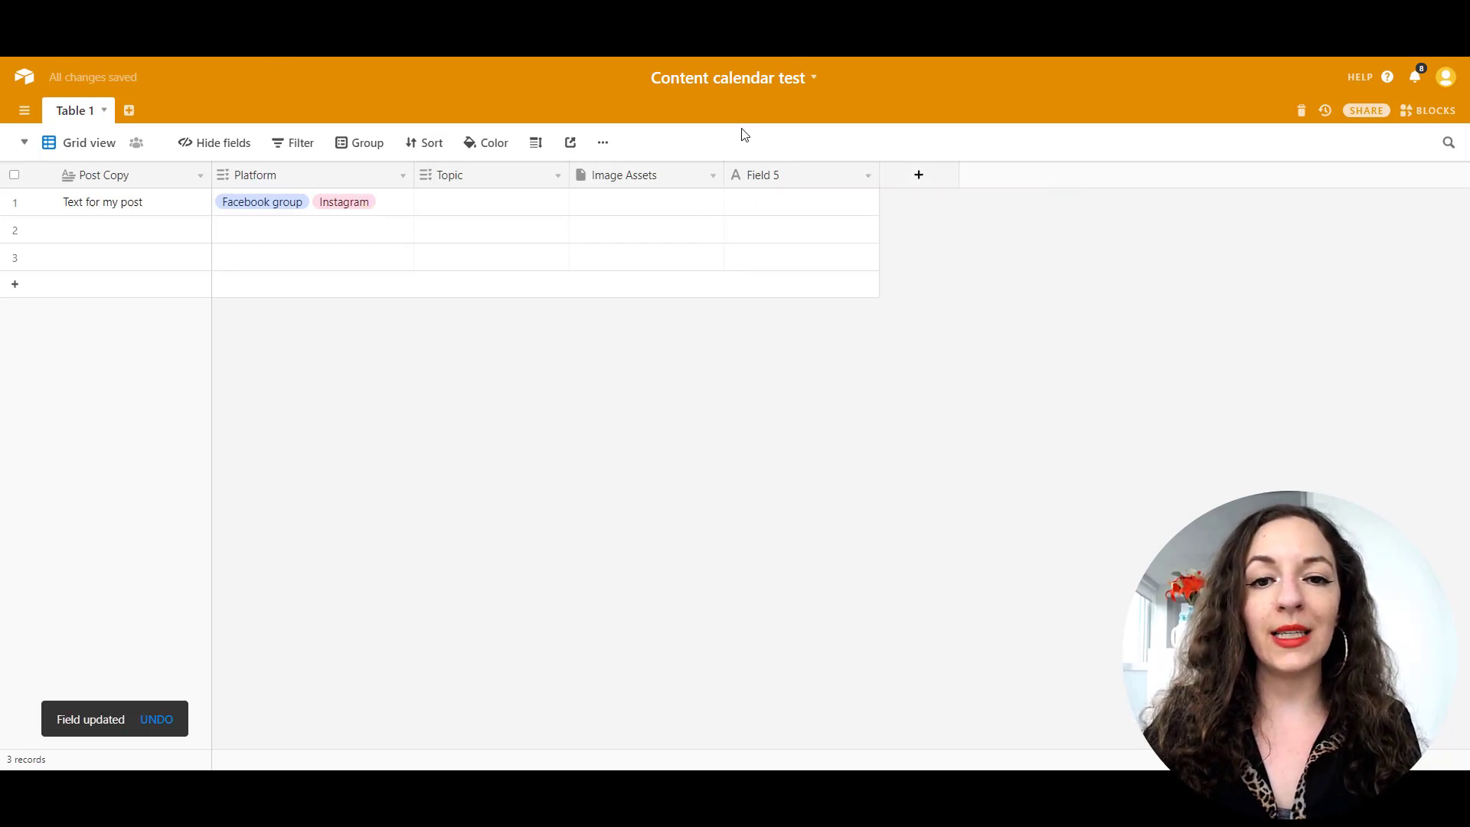
{"action": "left_click", "coordinate": [710, 177]}
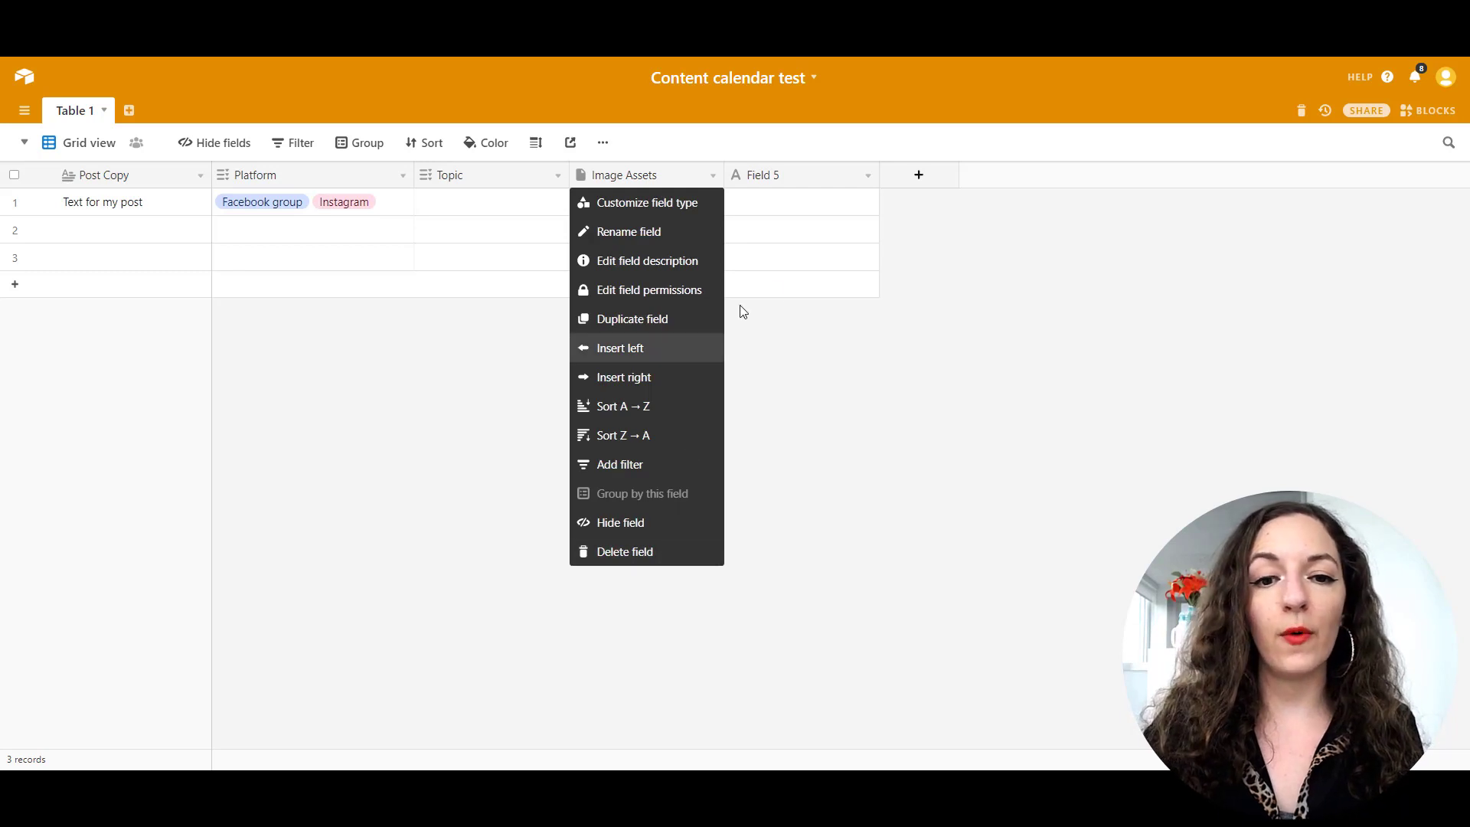
{"action": "left_click", "coordinate": [812, 177]}
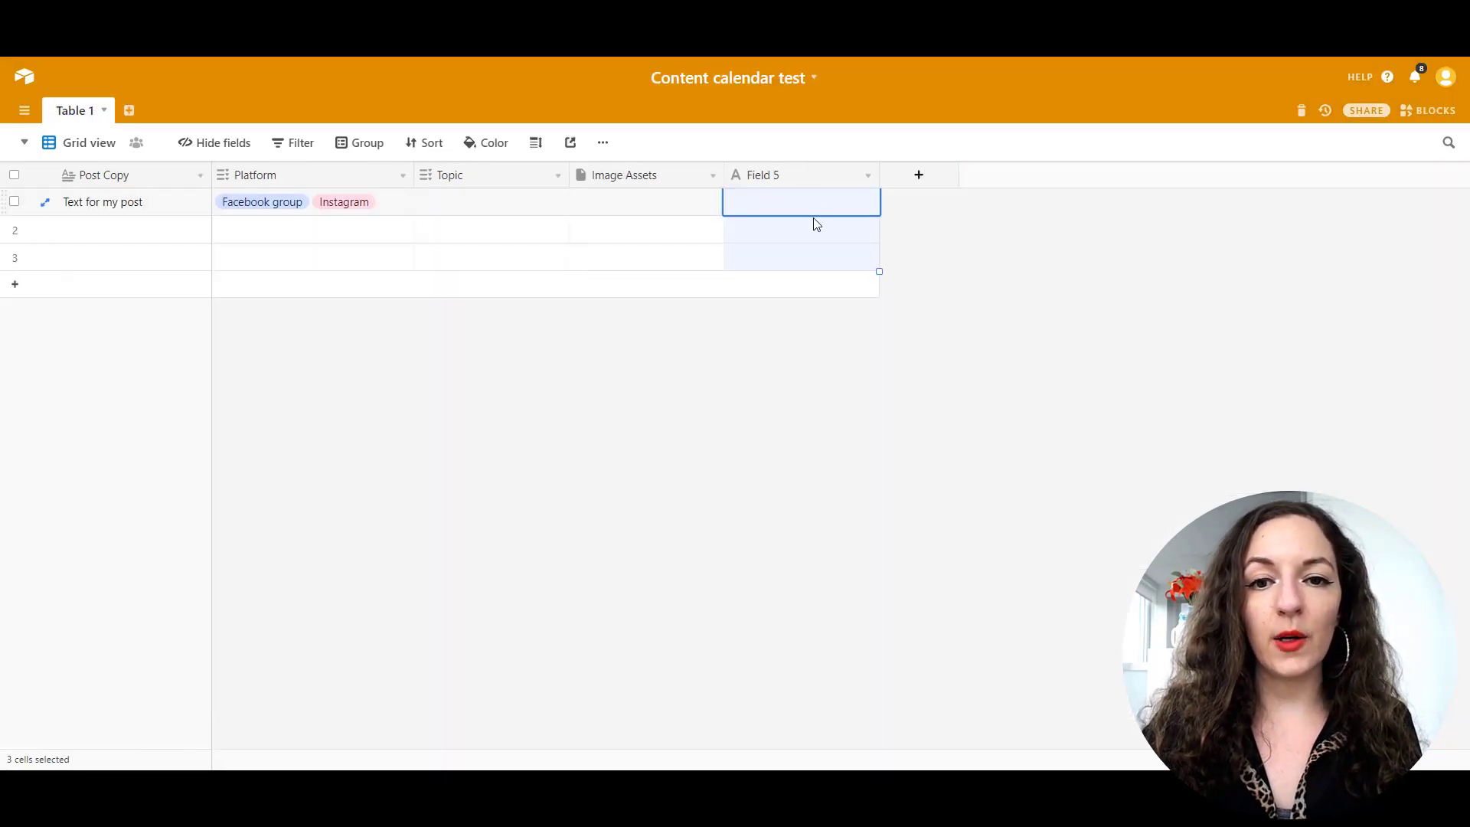
Turn Field 5 into a 'Publish Date' date field with Local format and 12-hour time.
{"action": "left_click", "coordinate": [866, 180]}
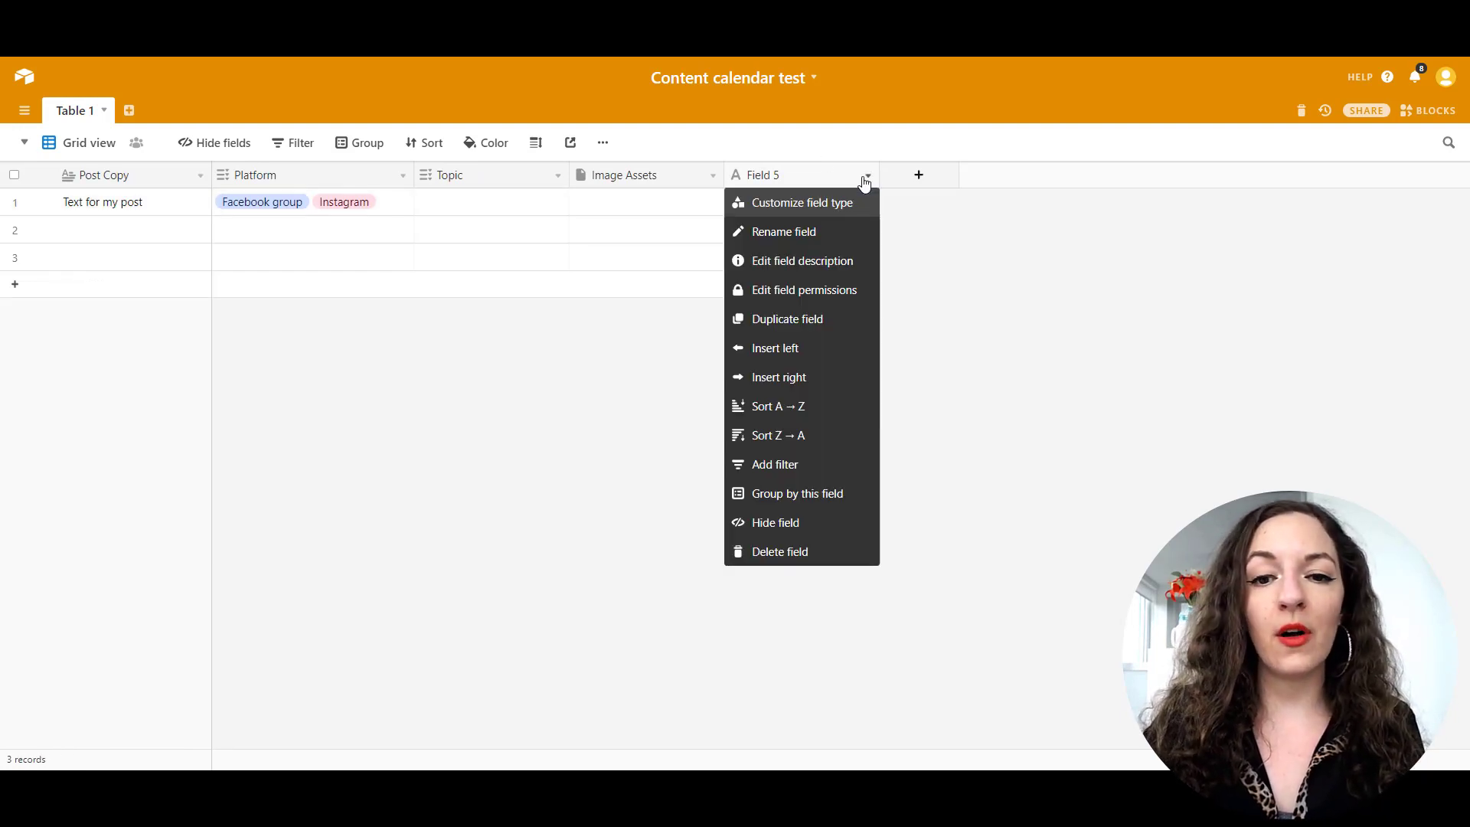
{"action": "left_click", "coordinate": [771, 204]}
{"action": "left_click", "coordinate": [800, 249]}
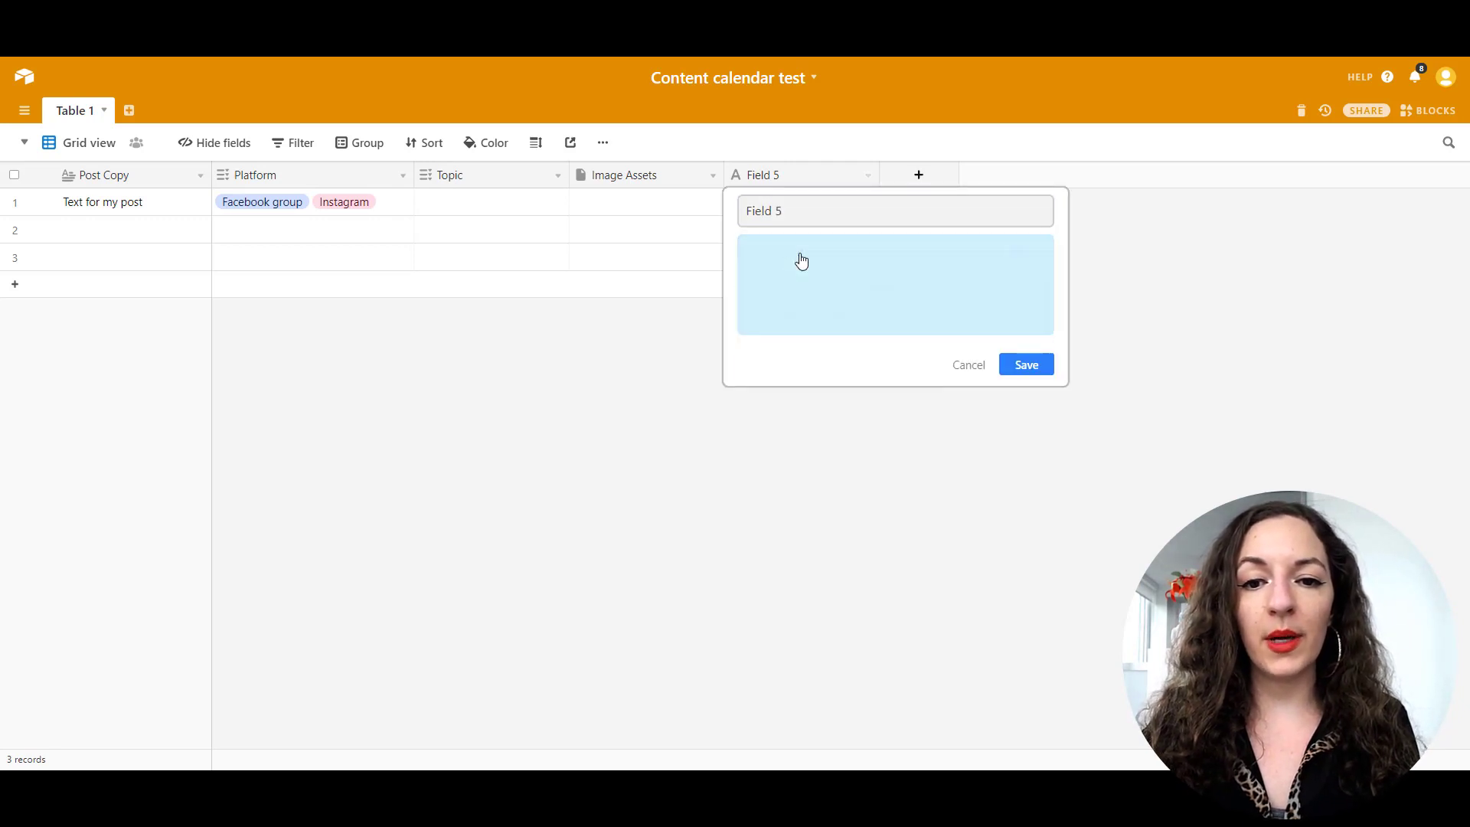
{"action": "scroll", "coordinate": [804, 350], "scroll_direction": "down", "scroll_amount": 3}
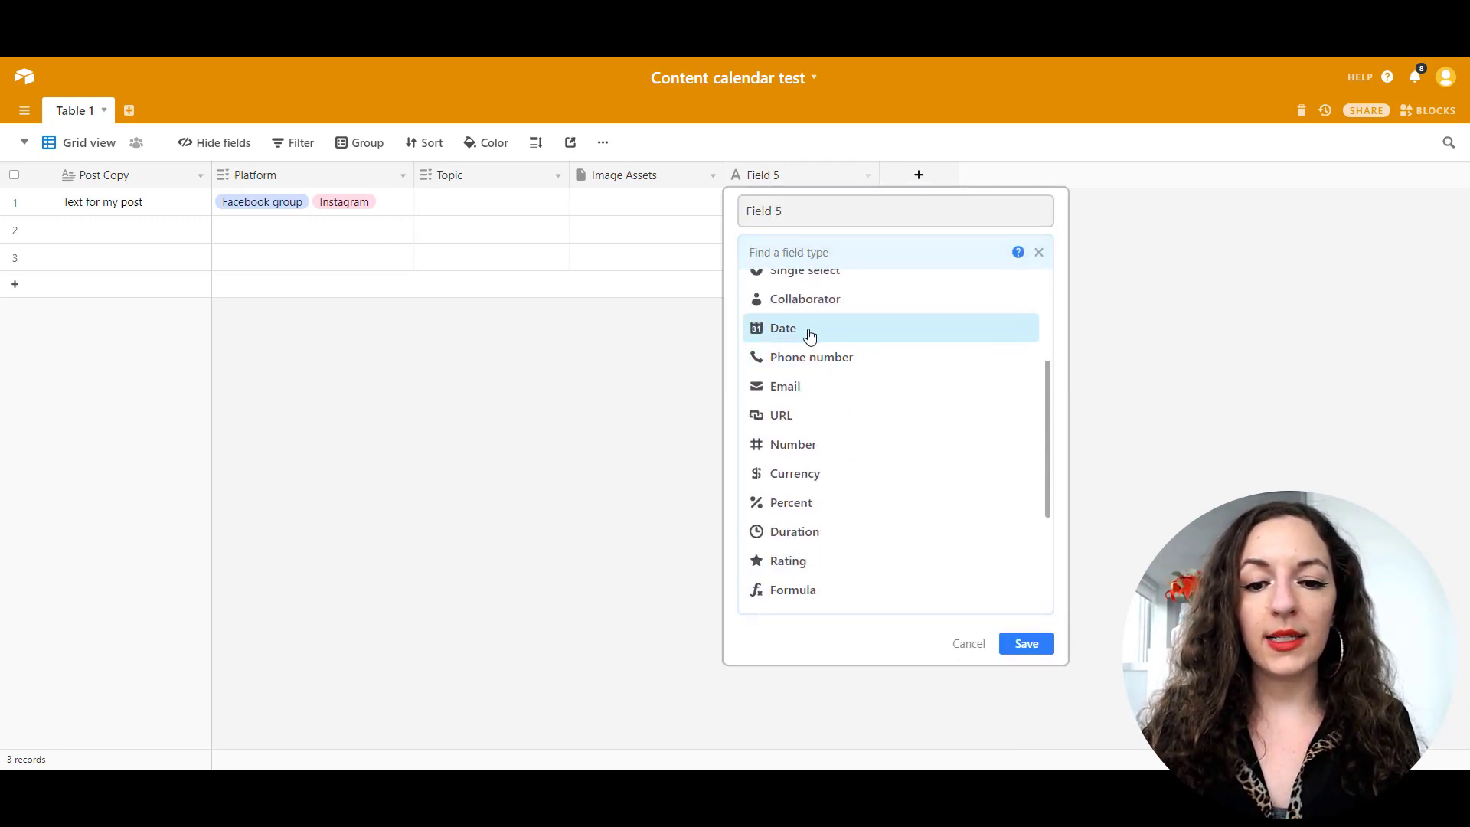
{"action": "left_click", "coordinate": [810, 336]}
{"action": "left_click_drag", "start_coordinate": [794, 218], "coordinate": [718, 215]}
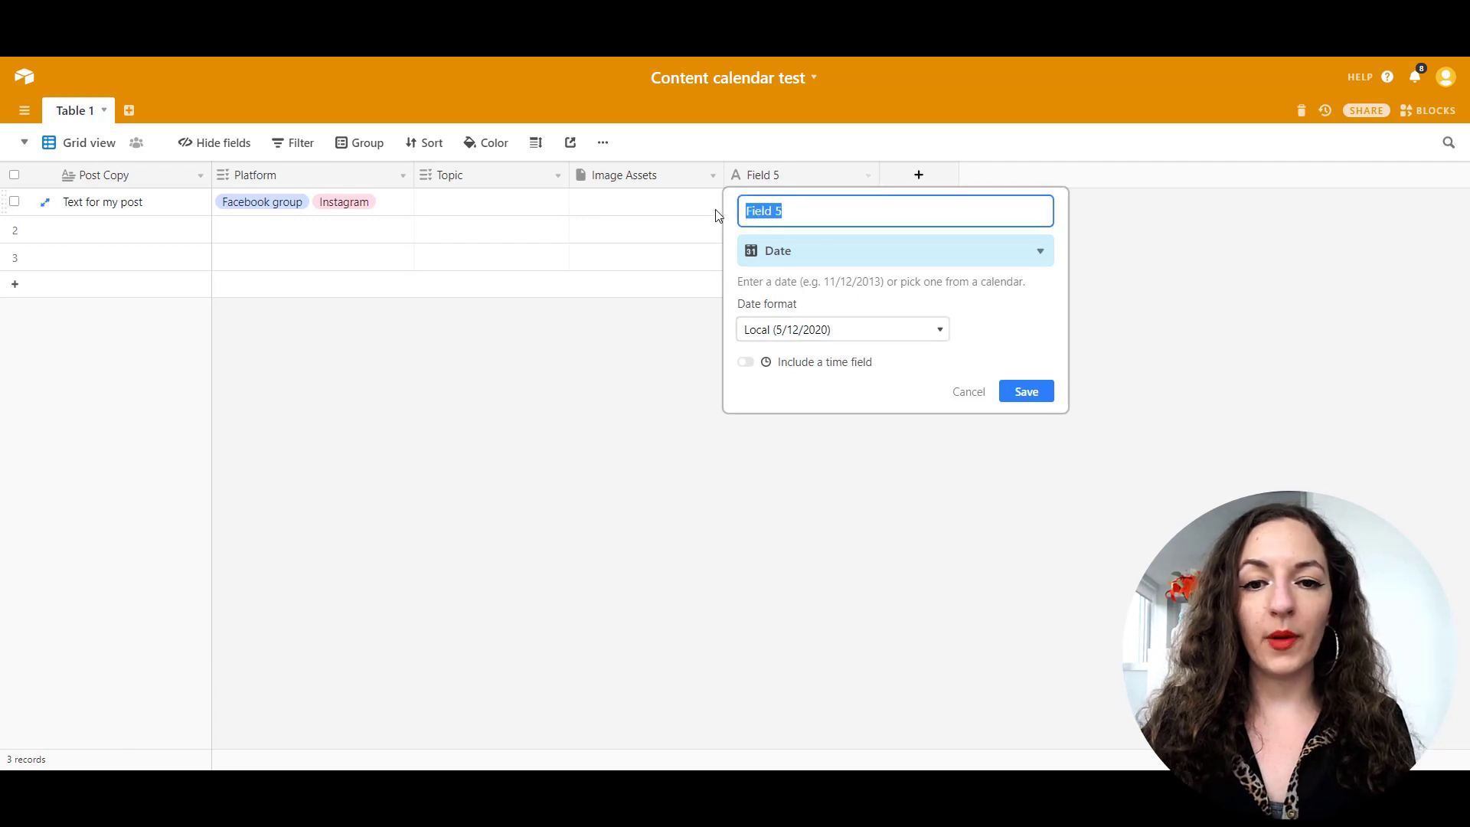
{"action": "key", "text": "Caps_Lock"}
{"action": "type", "text": "Publish Date"}
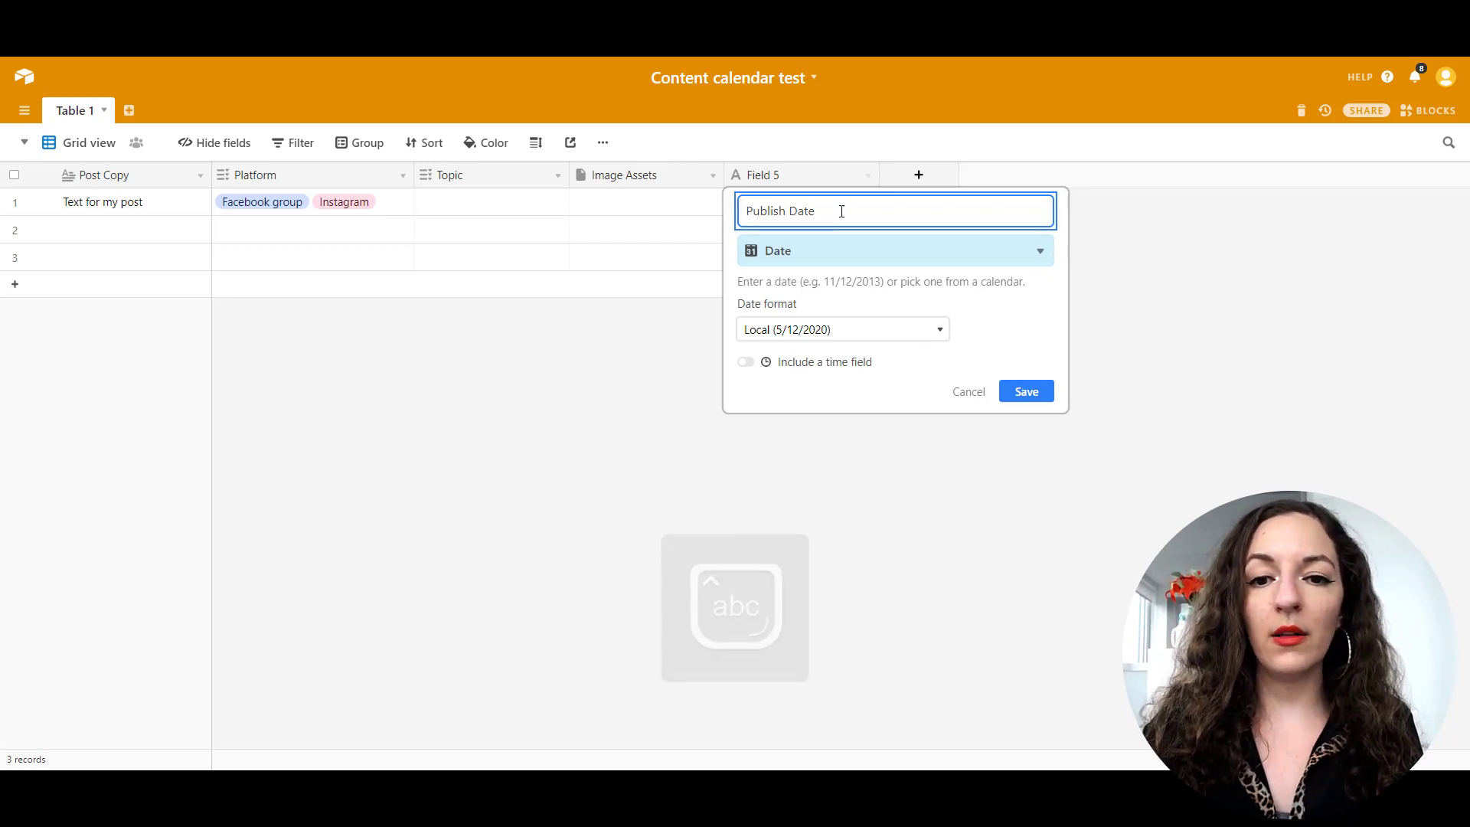
{"action": "left_click", "coordinate": [850, 330]}
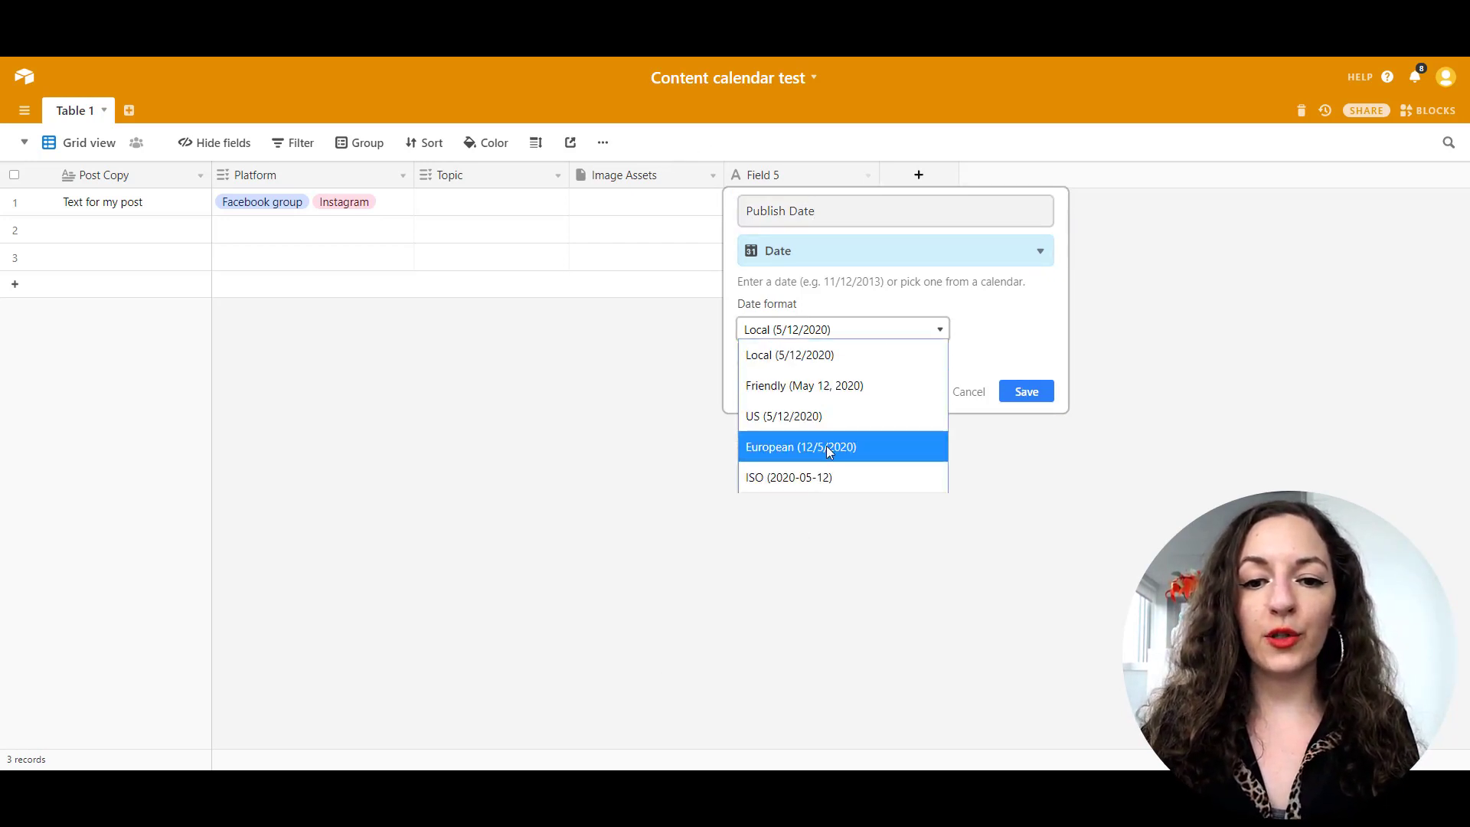
{"action": "left_click", "coordinate": [789, 355]}
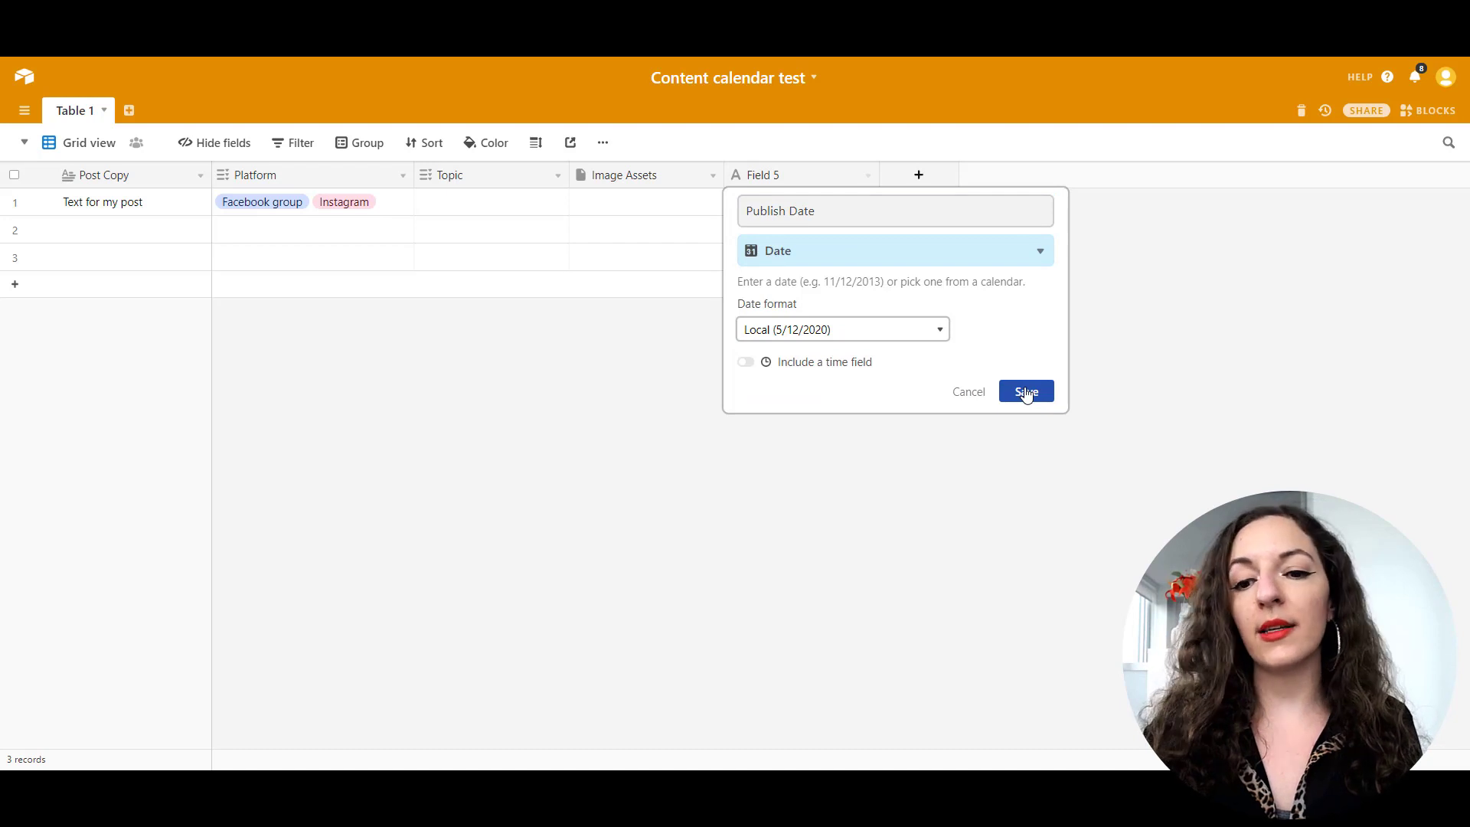
{"action": "left_click", "coordinate": [748, 363]}
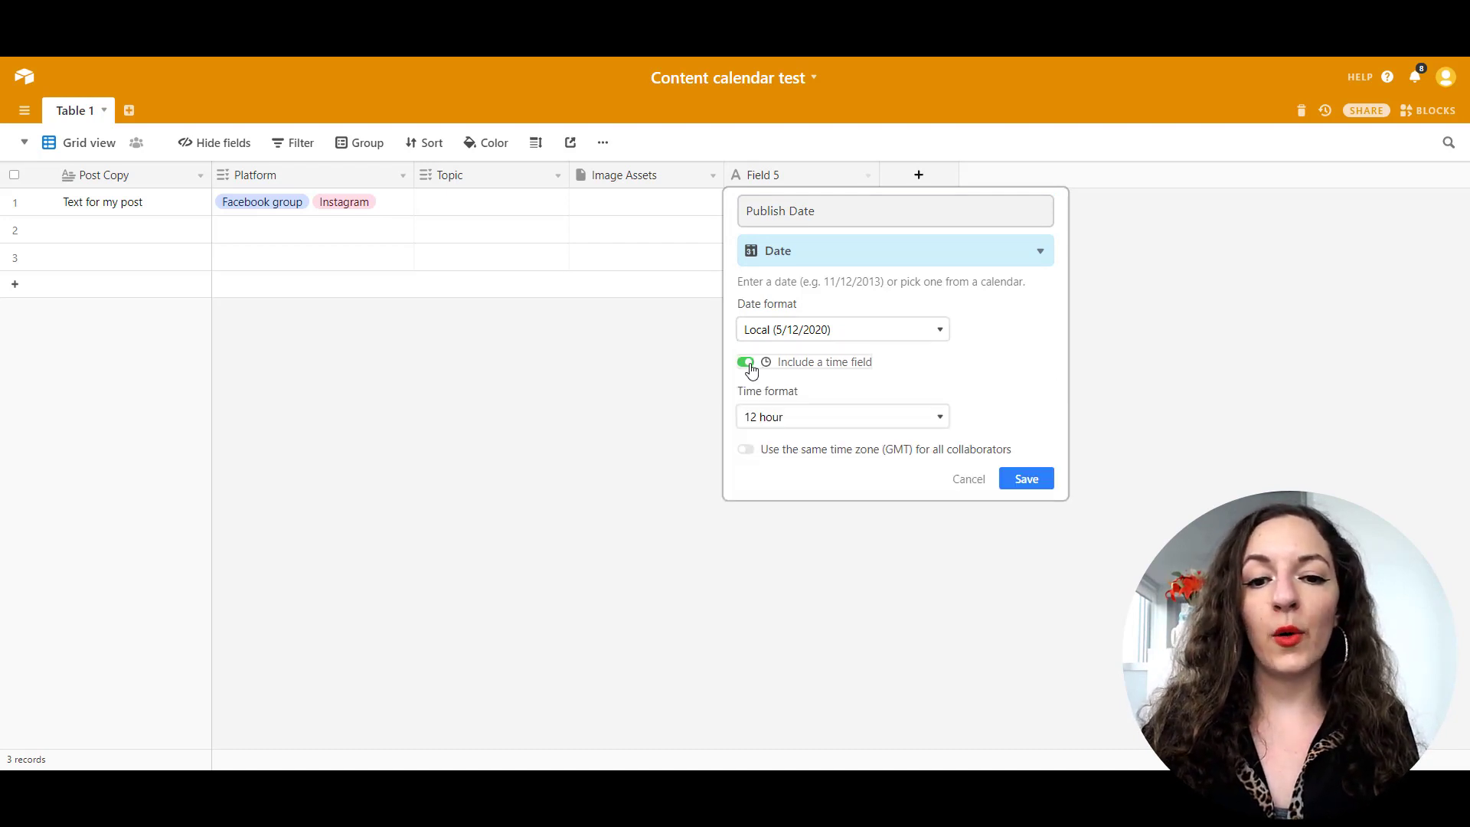
{"action": "left_click", "coordinate": [783, 426]}
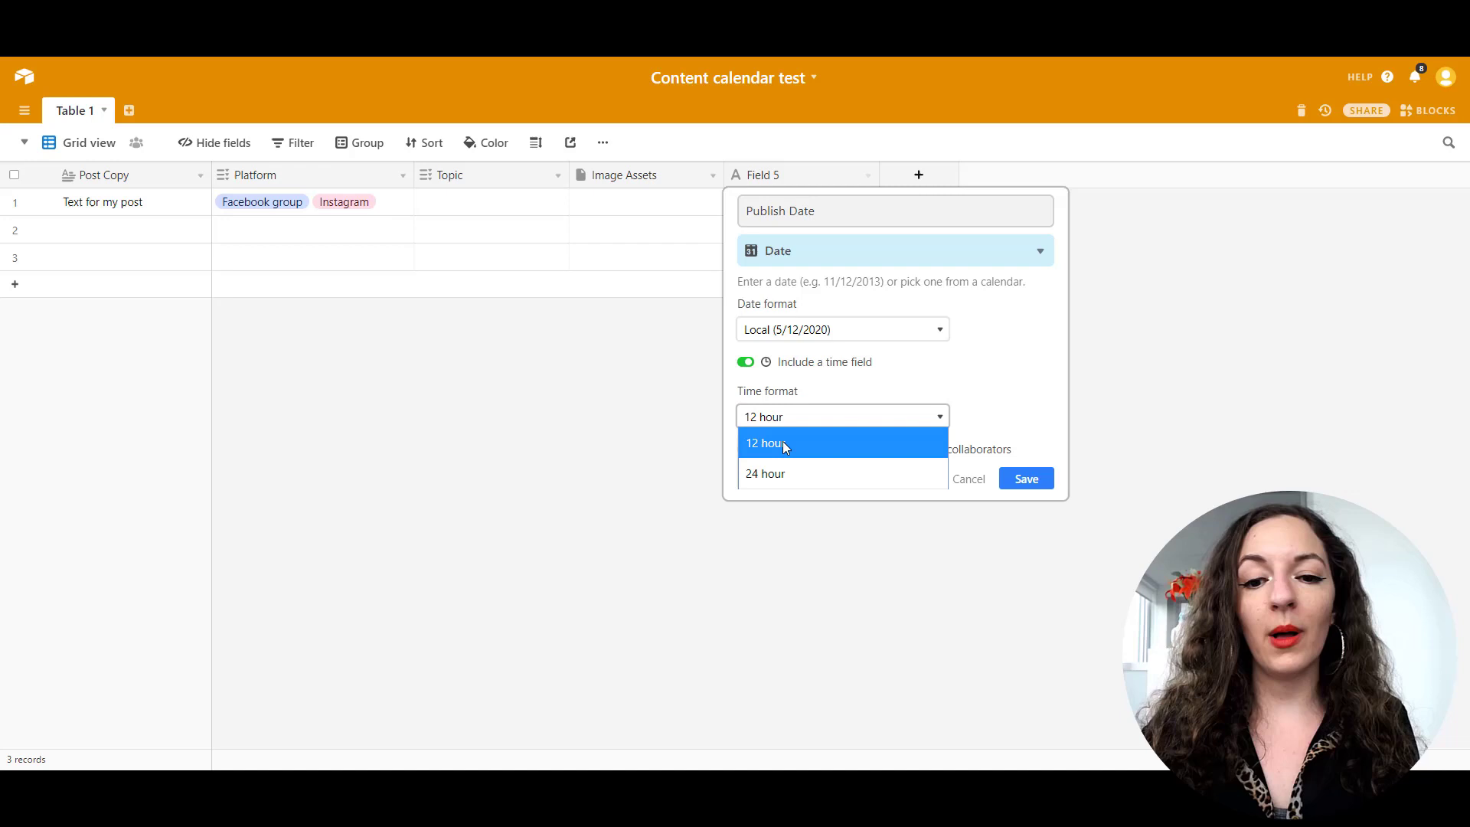
{"action": "left_click", "coordinate": [853, 414]}
{"action": "left_click", "coordinate": [1026, 478]}
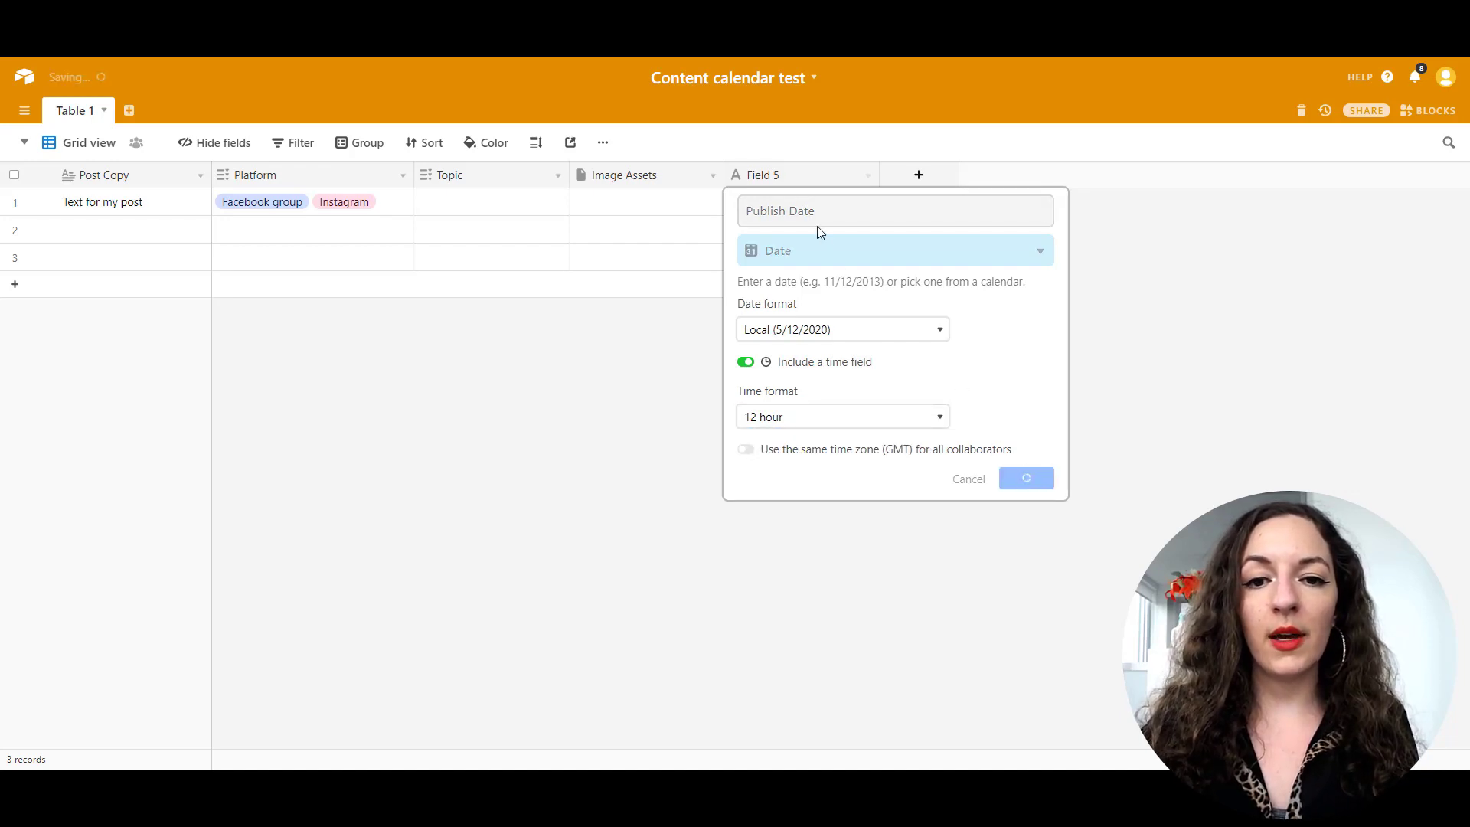
Set row 1's Publish Date to May 13, 2020 at 1:30pm.
{"action": "left_click", "coordinate": [782, 200]}
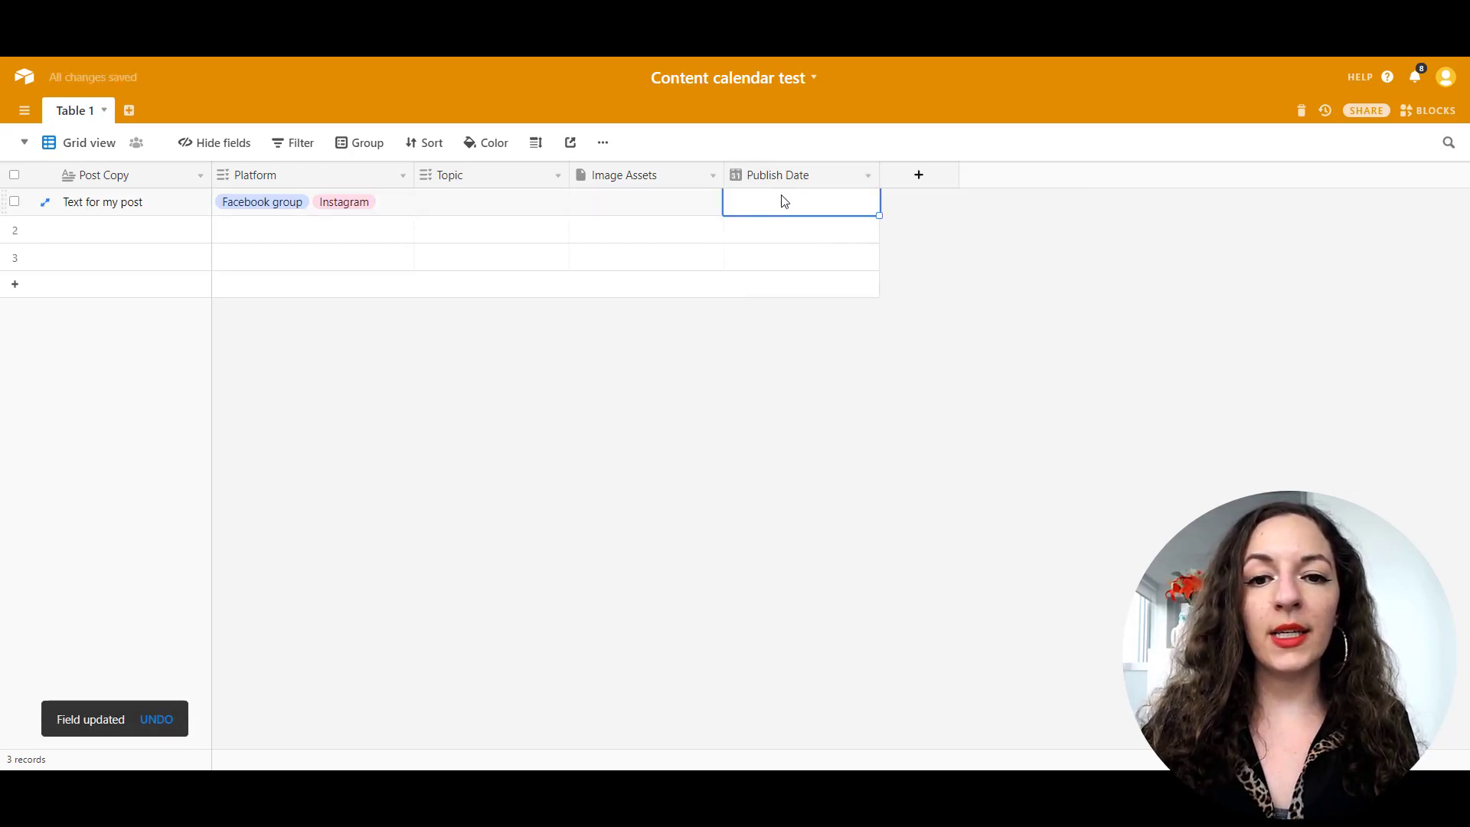
{"action": "left_click", "coordinate": [783, 201]}
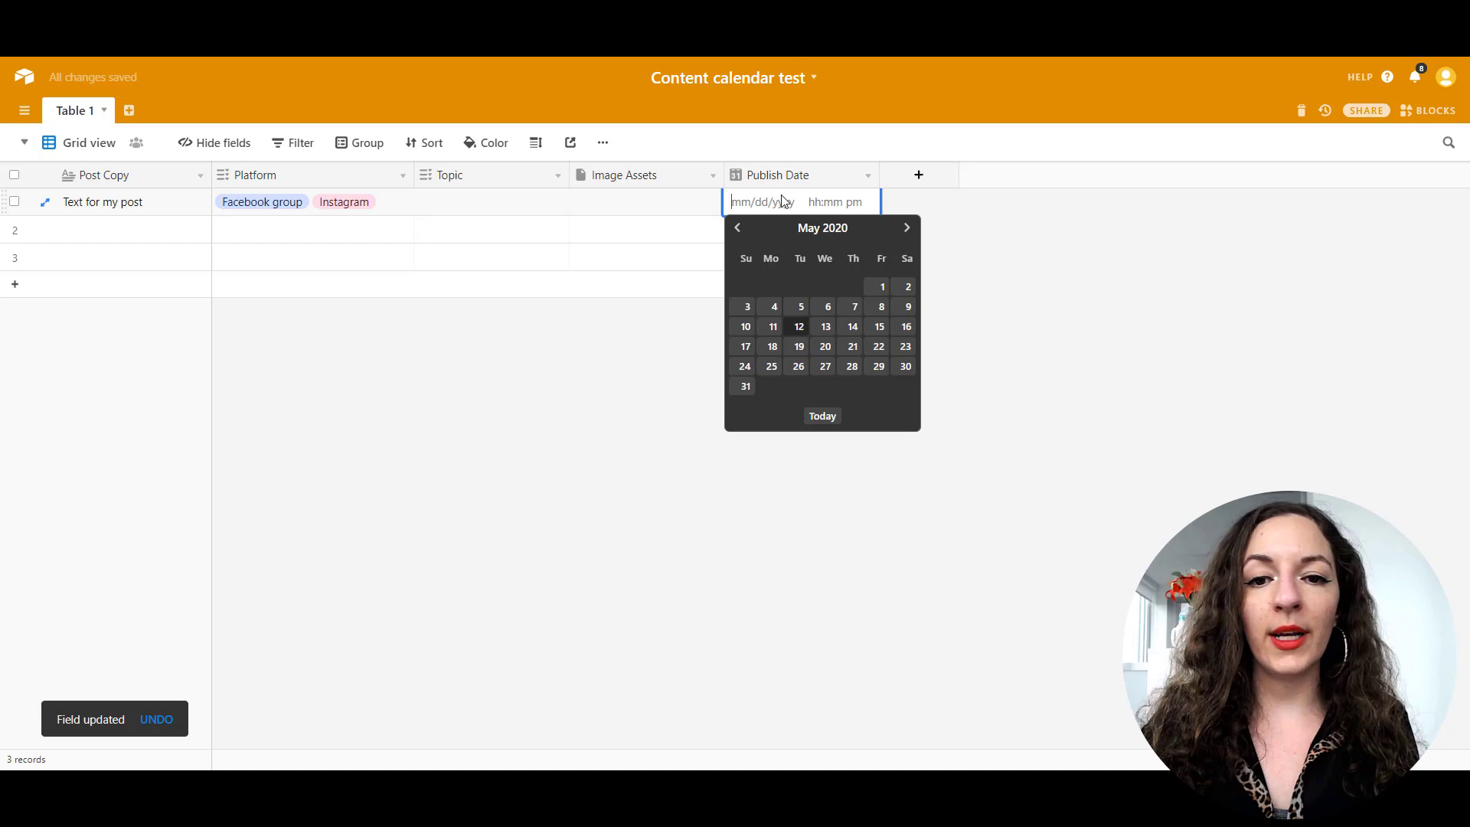
{"action": "left_click", "coordinate": [823, 330]}
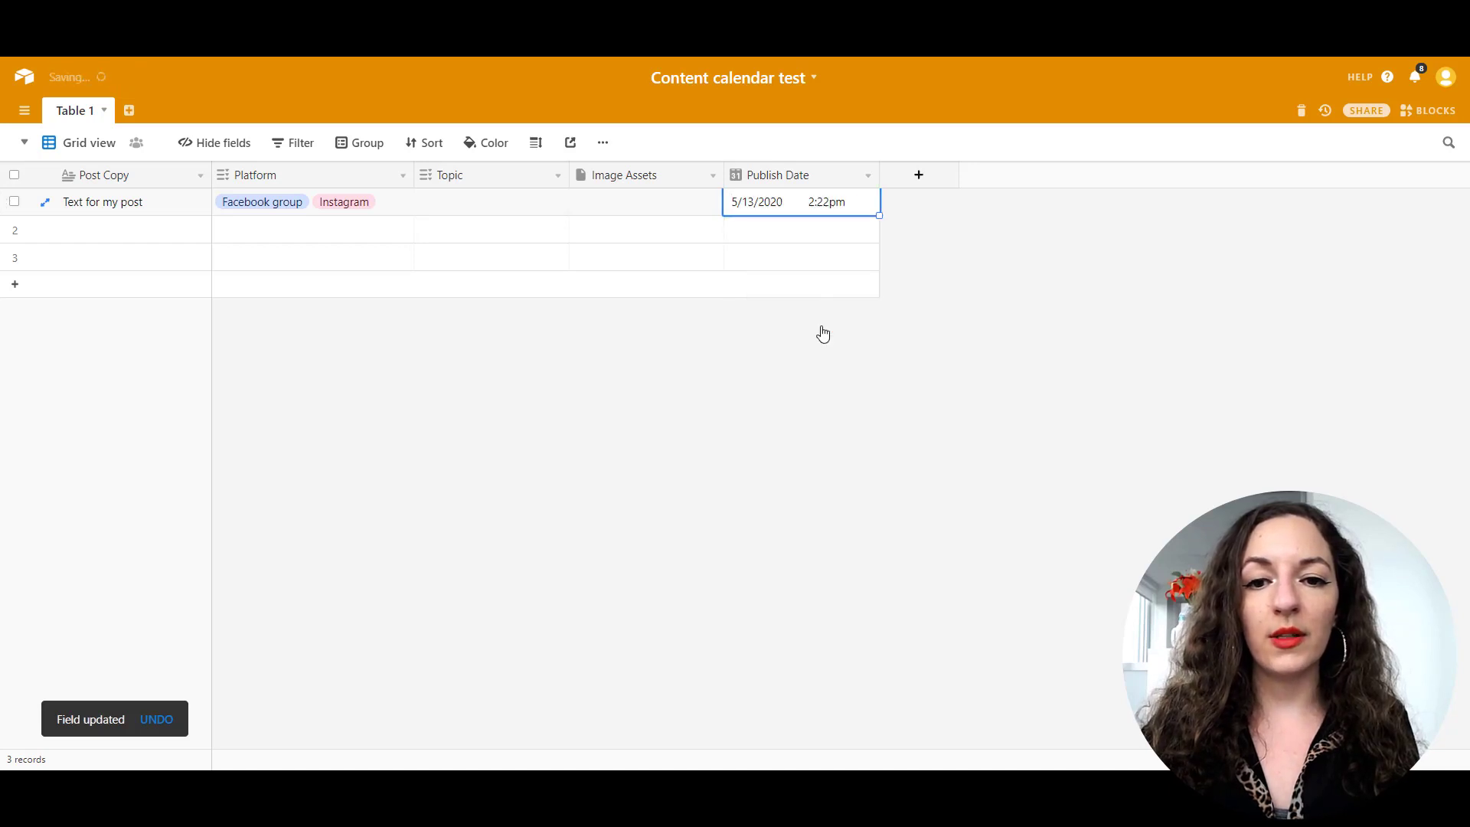
{"action": "left_click", "coordinate": [847, 200]}
{"action": "scroll", "coordinate": [835, 337], "scroll_direction": "down", "scroll_amount": 8}
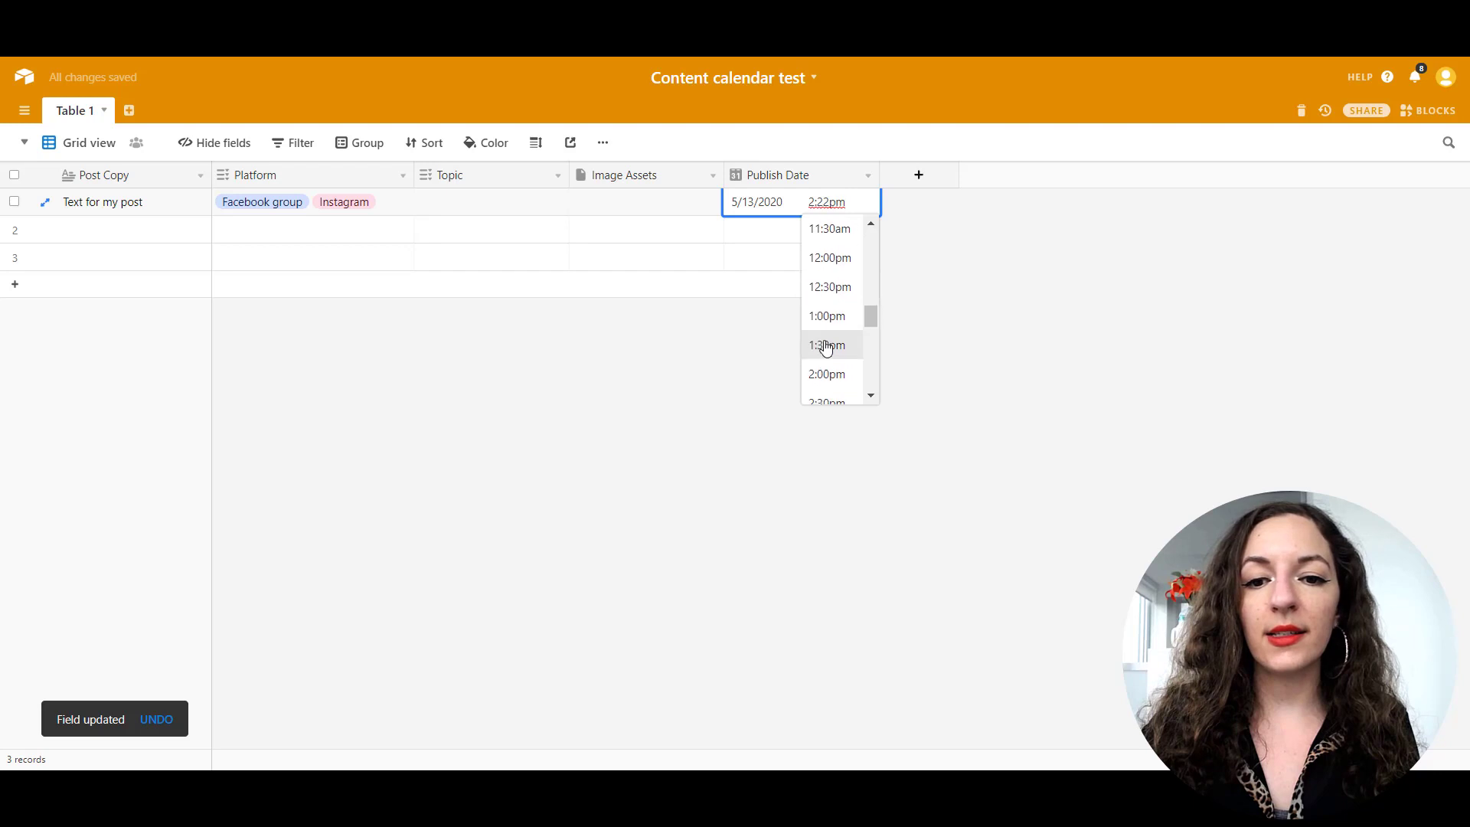
{"action": "left_click", "coordinate": [827, 346]}
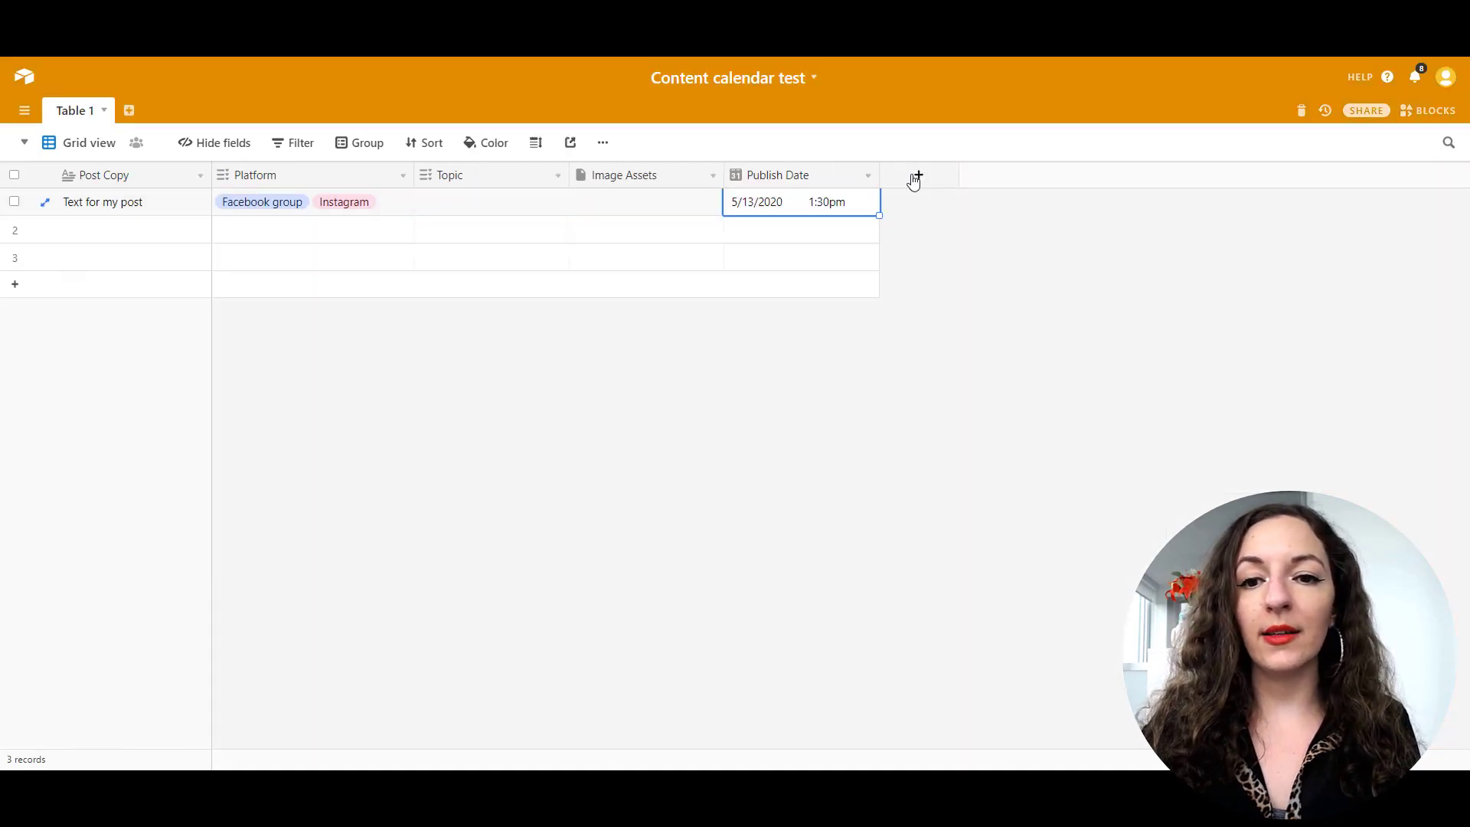
Create a URL-type field named 'Link' after Publish Date.
{"action": "left_click", "coordinate": [915, 177]}
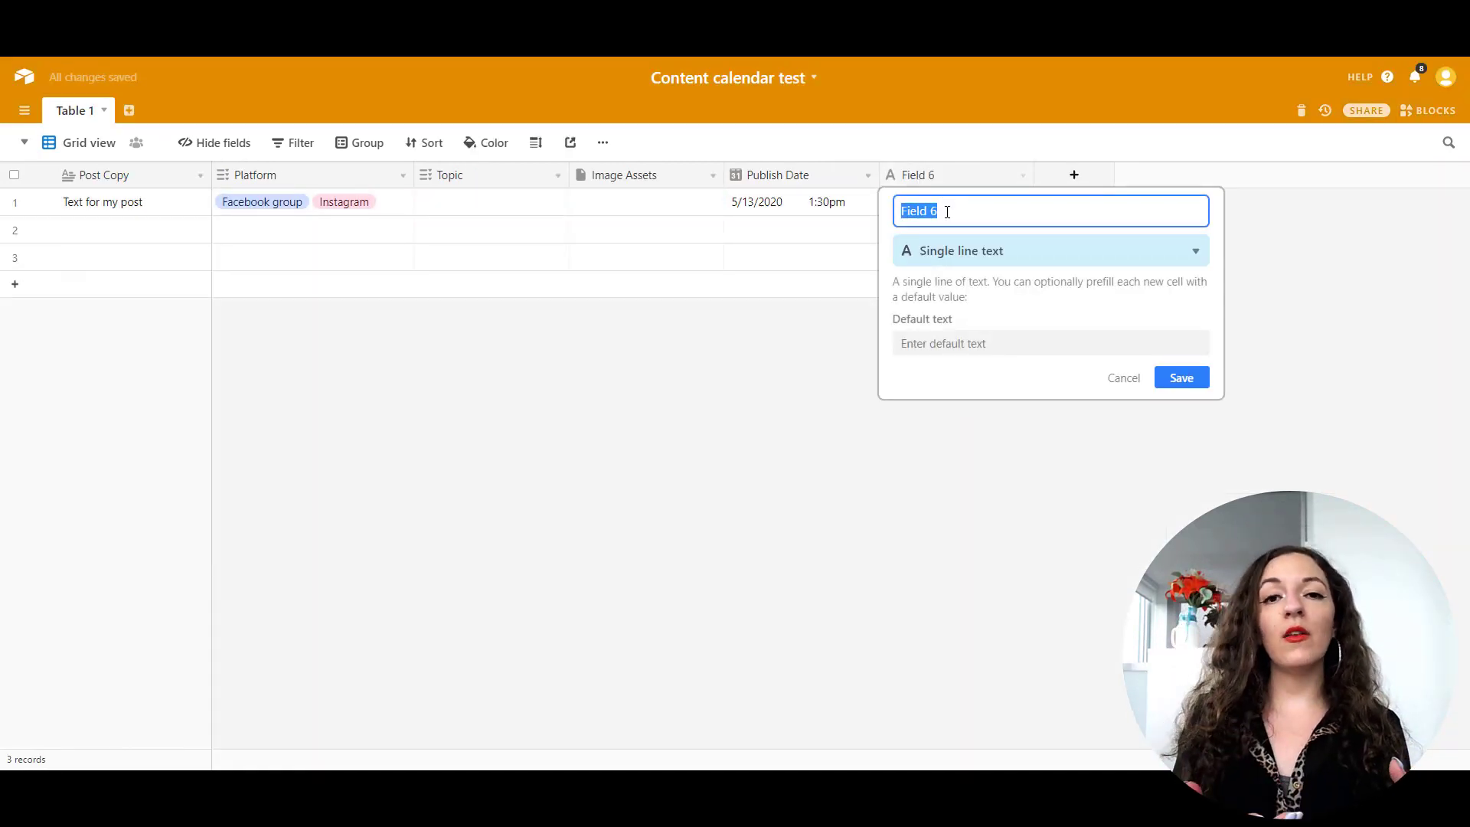
{"action": "type", "text": "Link"}
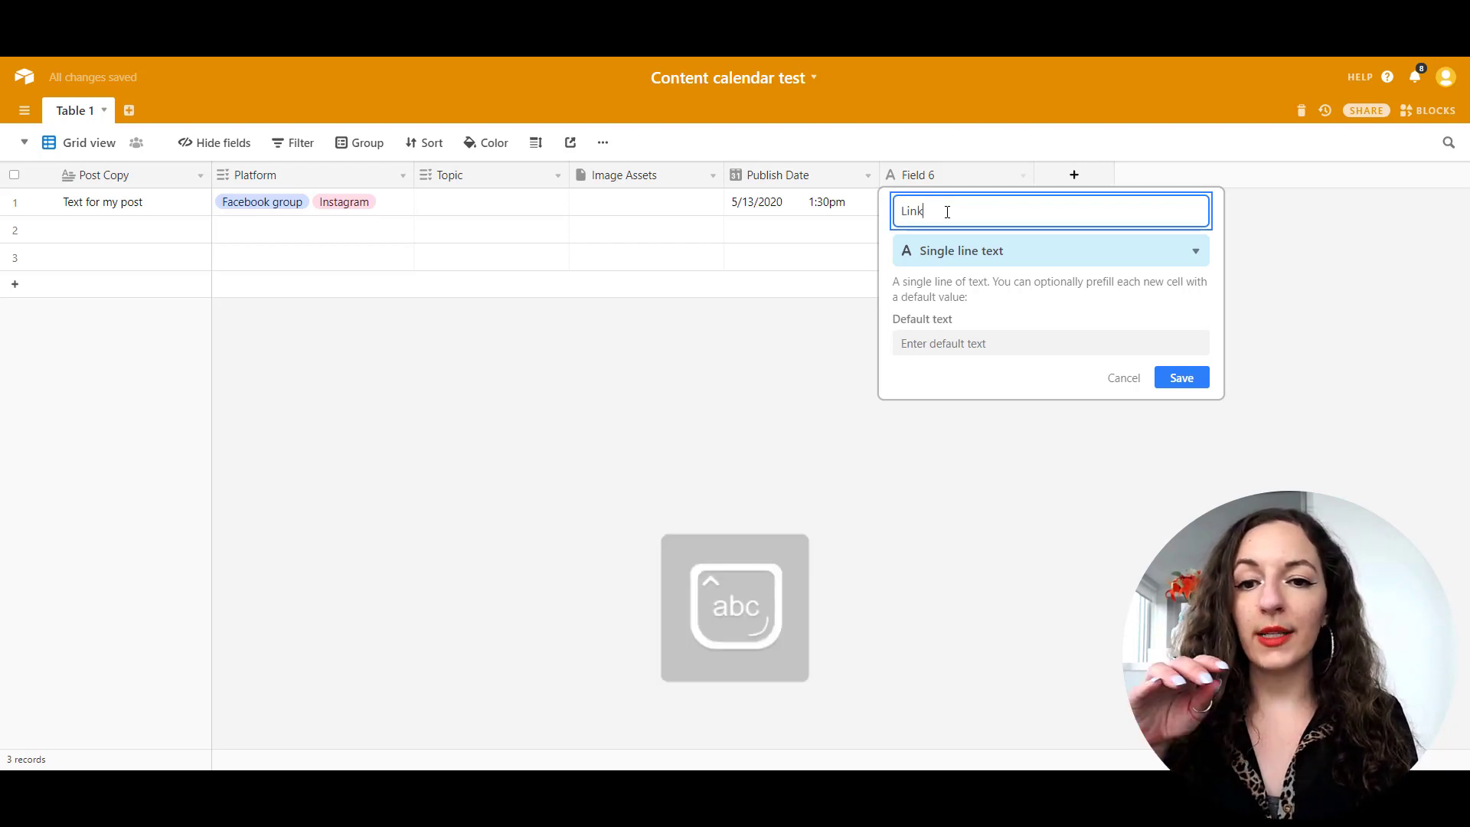
{"action": "left_click", "coordinate": [979, 260]}
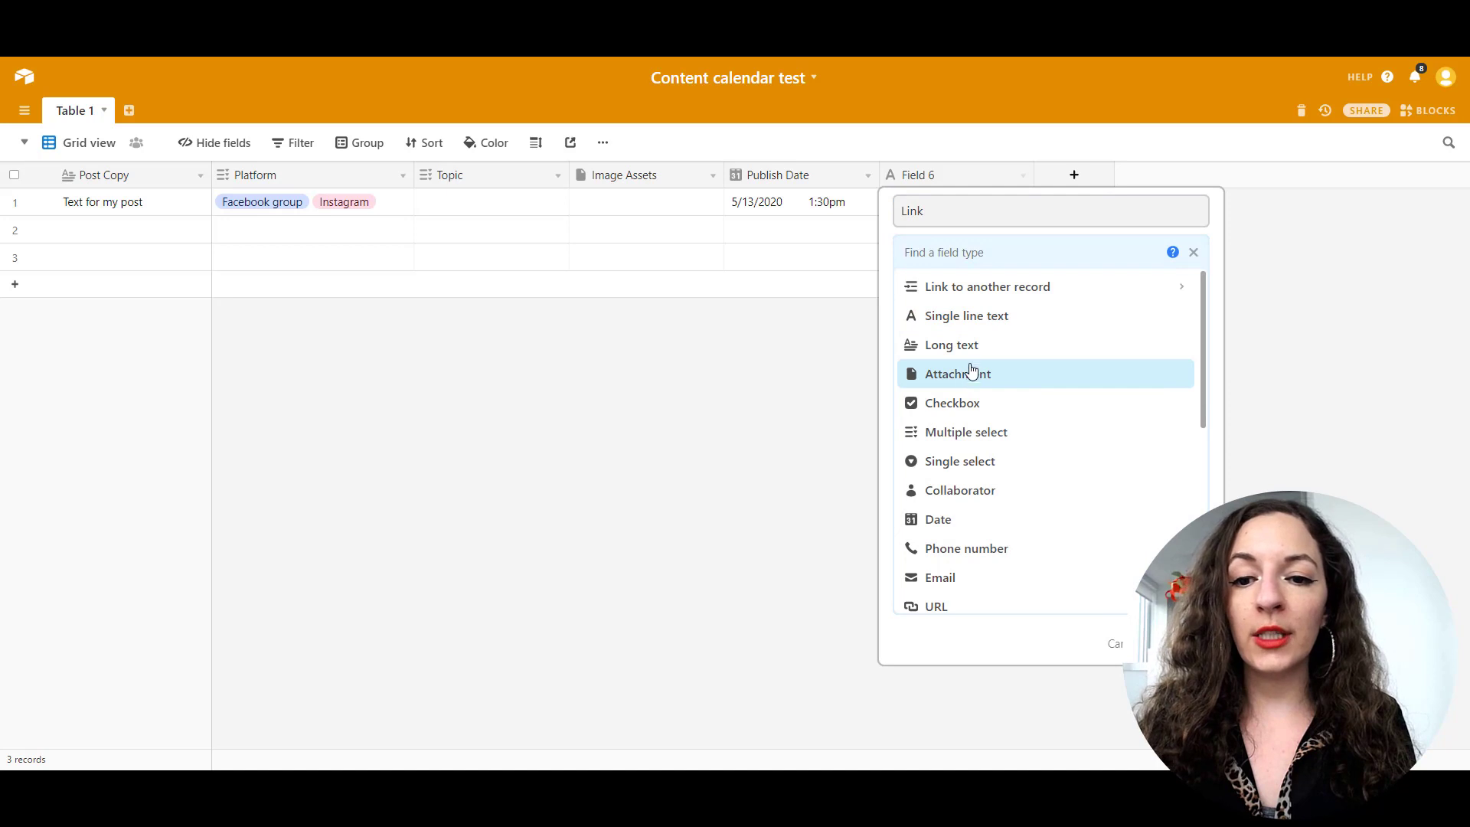
{"action": "scroll", "coordinate": [969, 377], "scroll_direction": "down", "scroll_amount": 2}
{"action": "scroll", "coordinate": [977, 352], "scroll_direction": "down", "scroll_amount": 3}
{"action": "scroll", "coordinate": [964, 399], "scroll_direction": "up", "scroll_amount": 2}
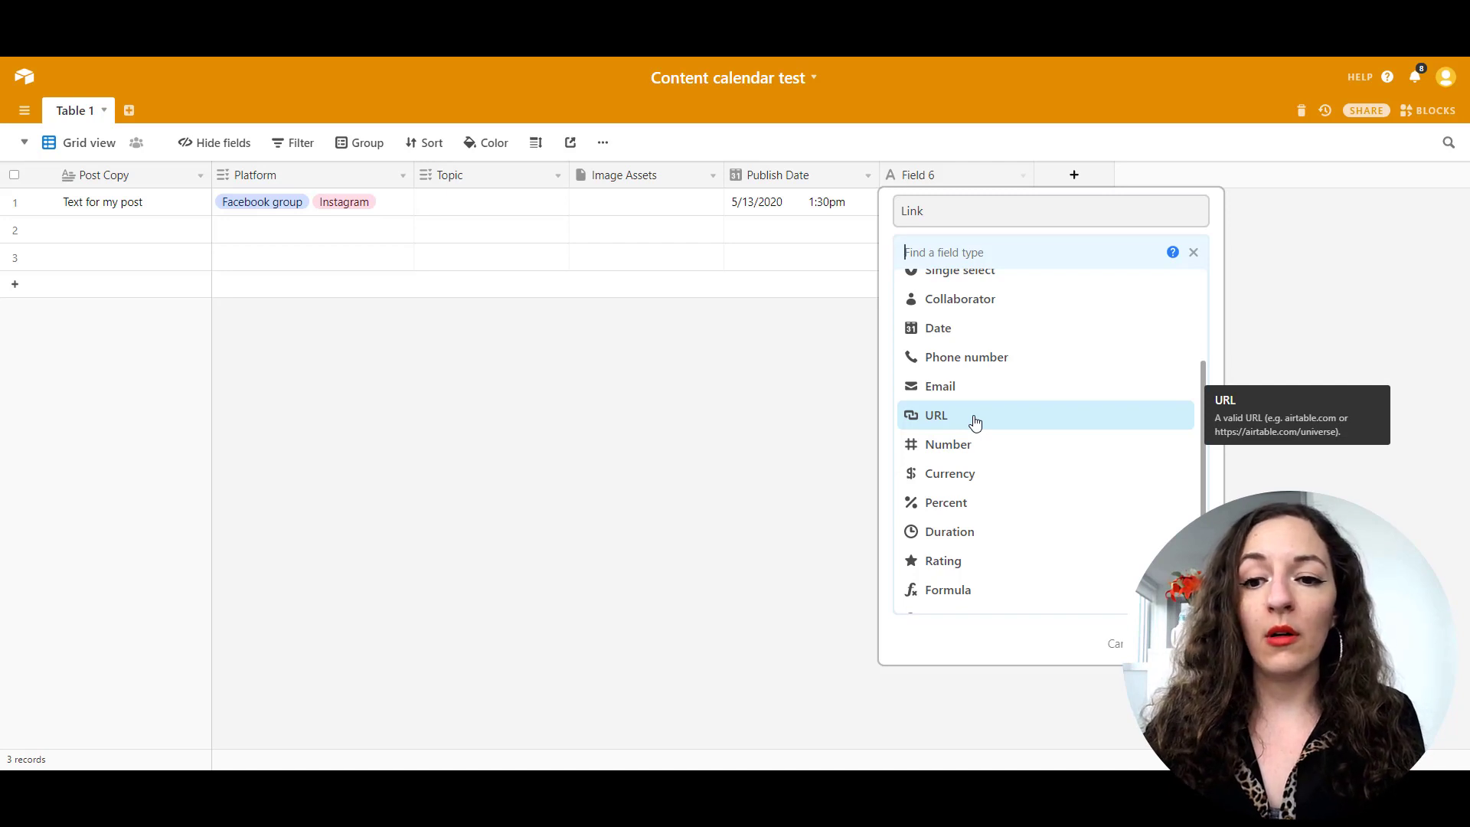
{"action": "left_click", "coordinate": [975, 421]}
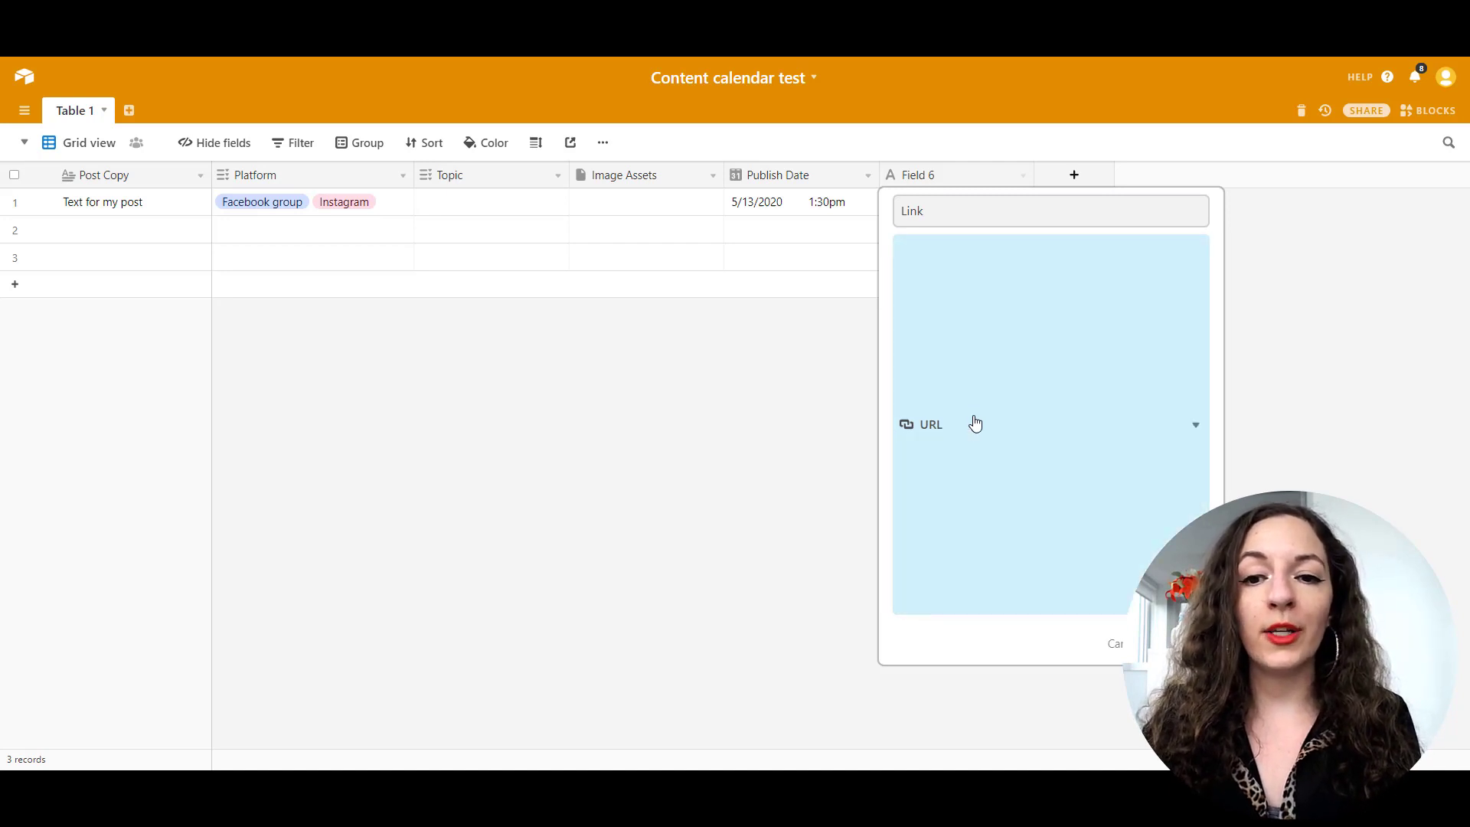
{"action": "left_click", "coordinate": [1185, 318]}
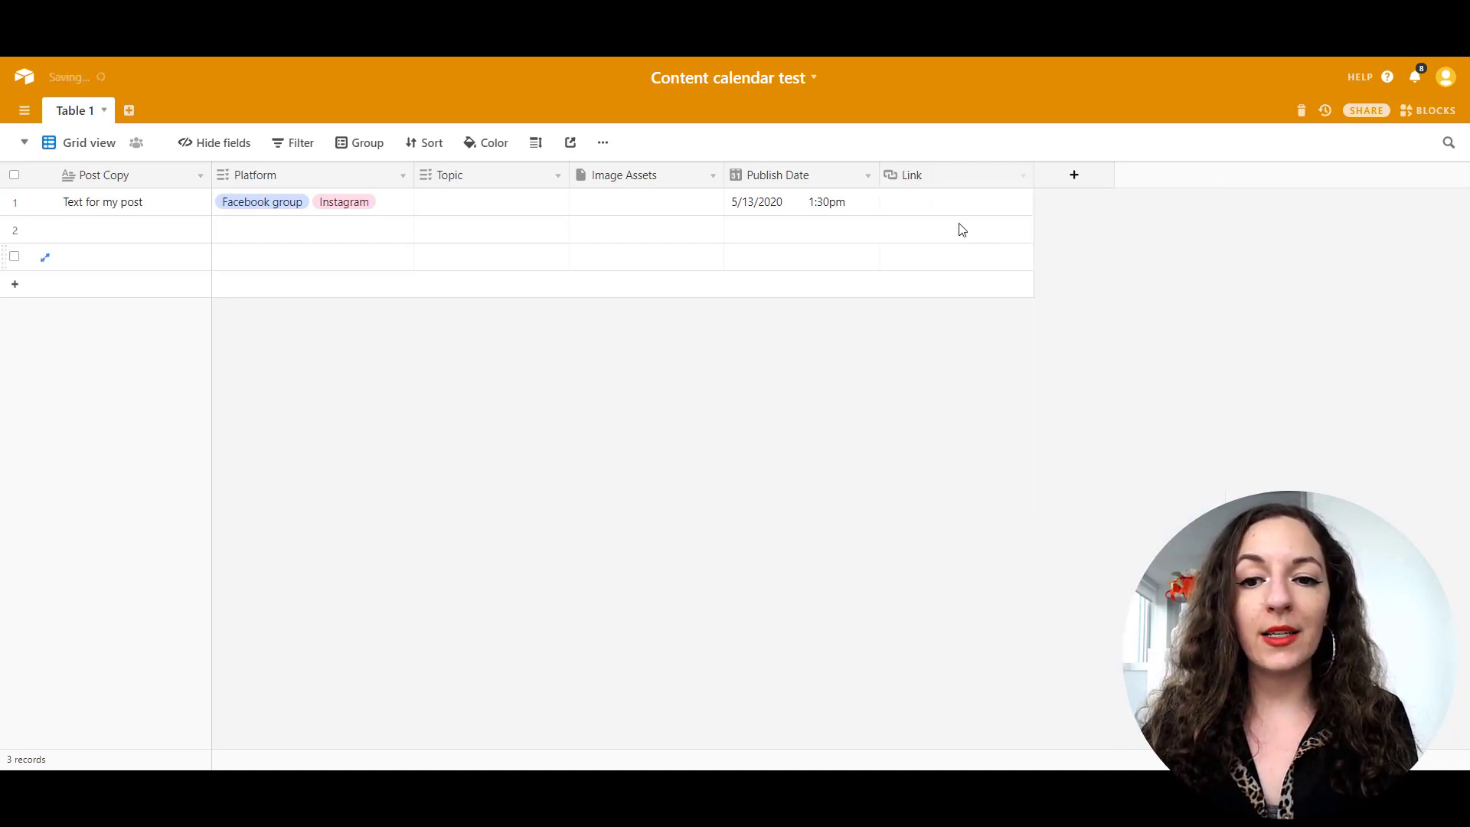
{"action": "left_click", "coordinate": [925, 210]}
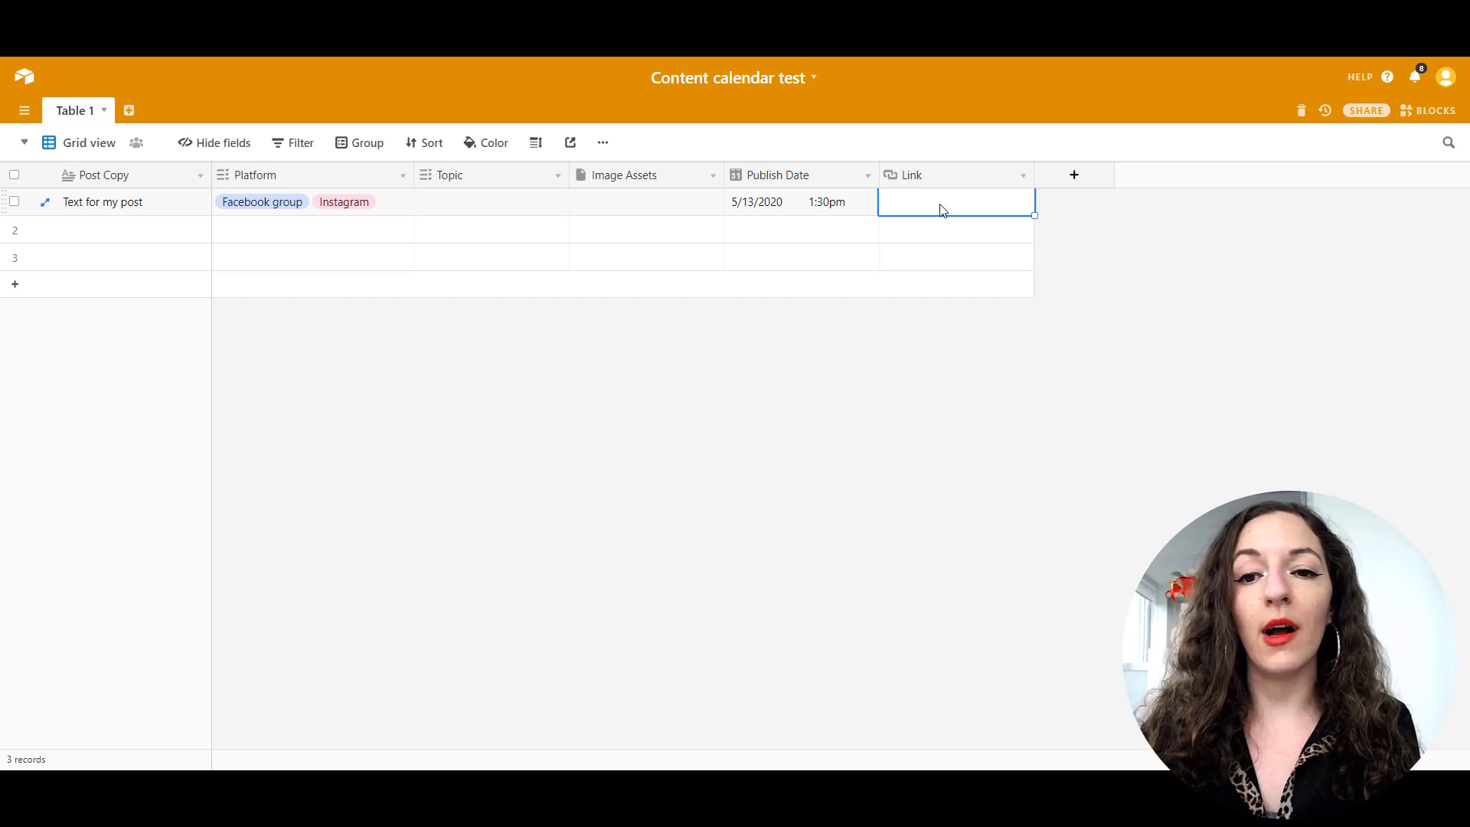
{"action": "left_click", "coordinate": [989, 203]}
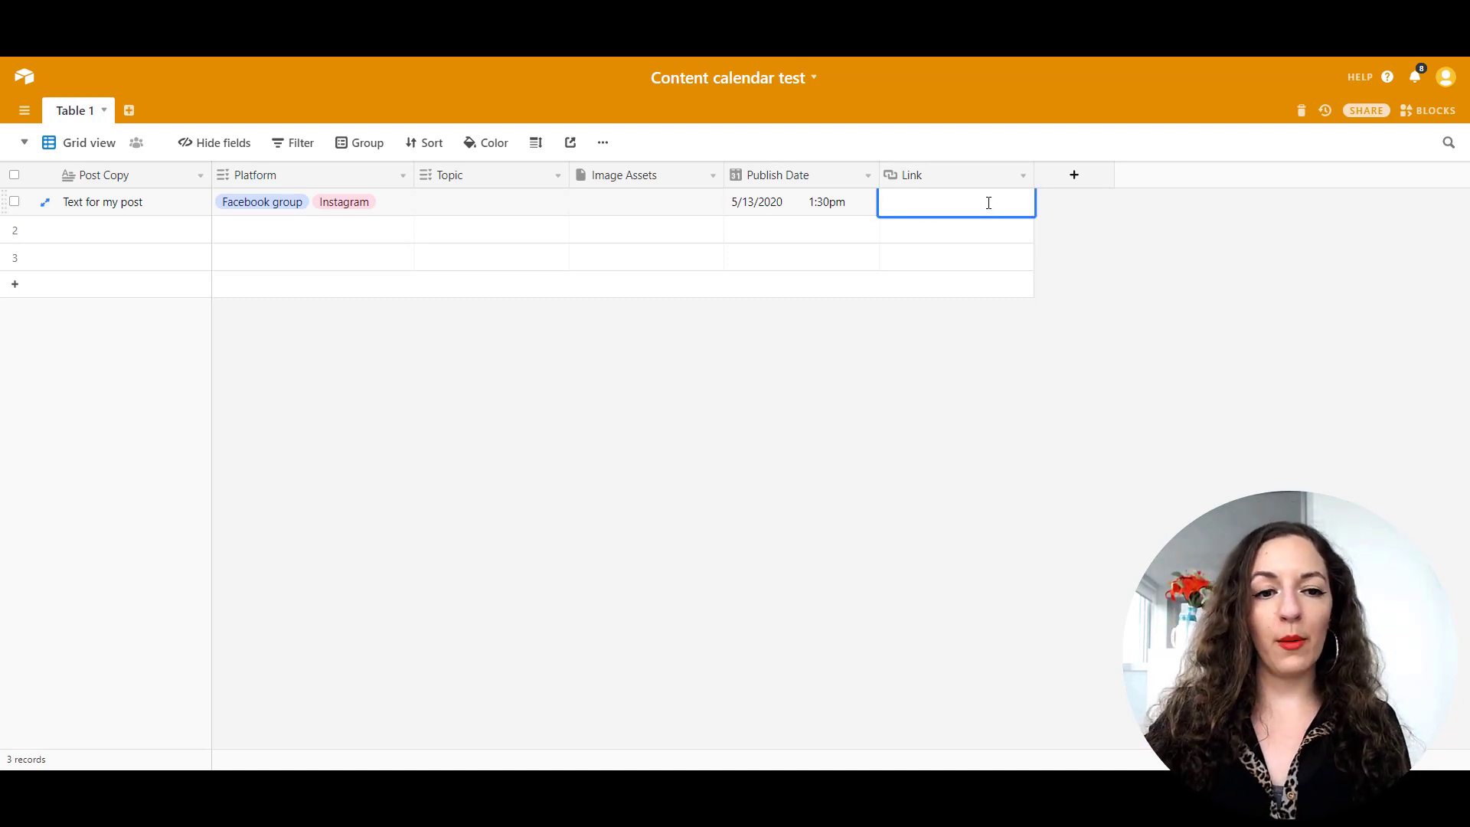
{"action": "type", "text": "http://www.essetinoart"}
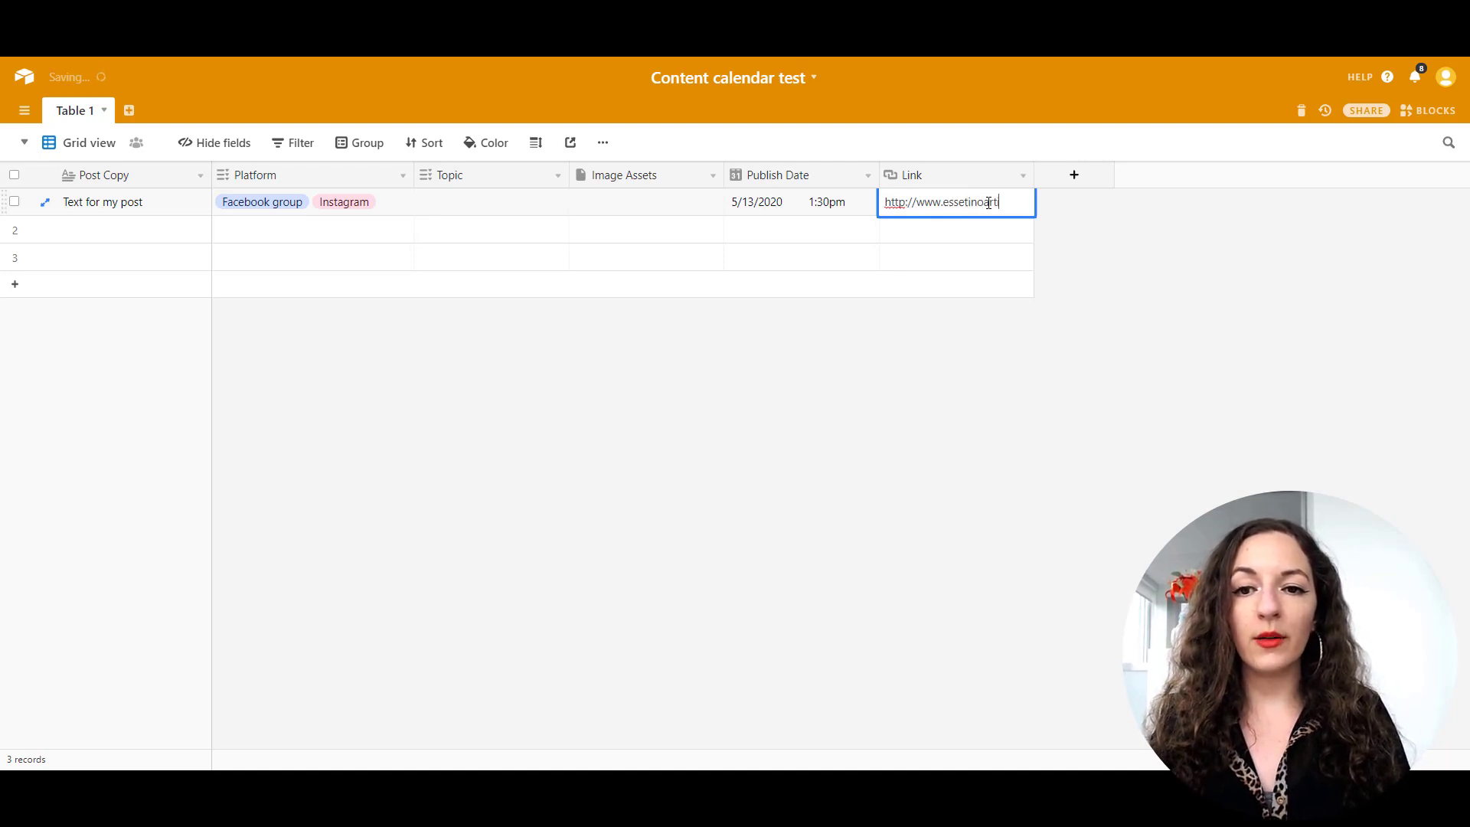
{"action": "type", "text": "m"}
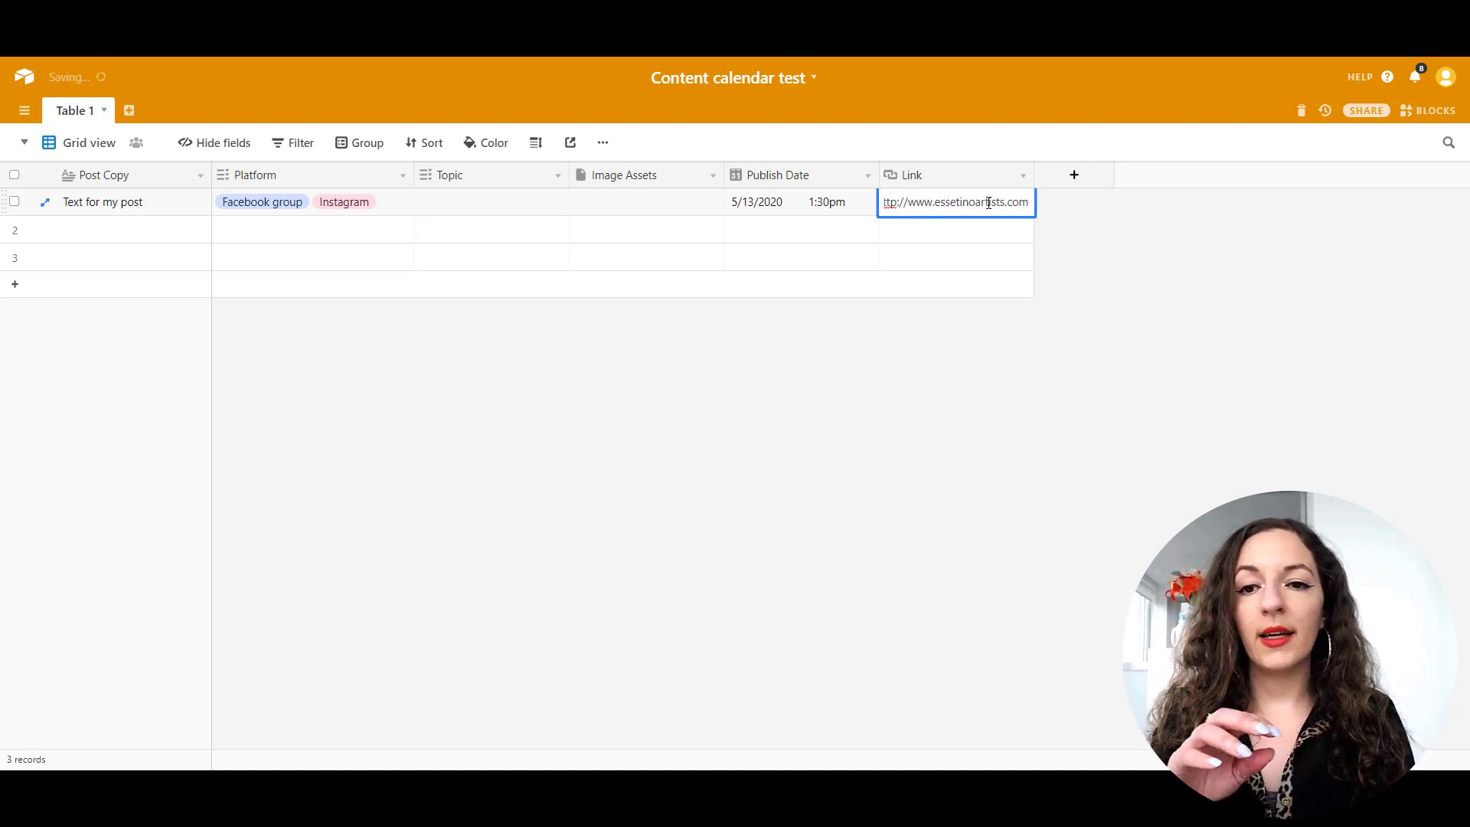
{"action": "key", "text": "Return"}
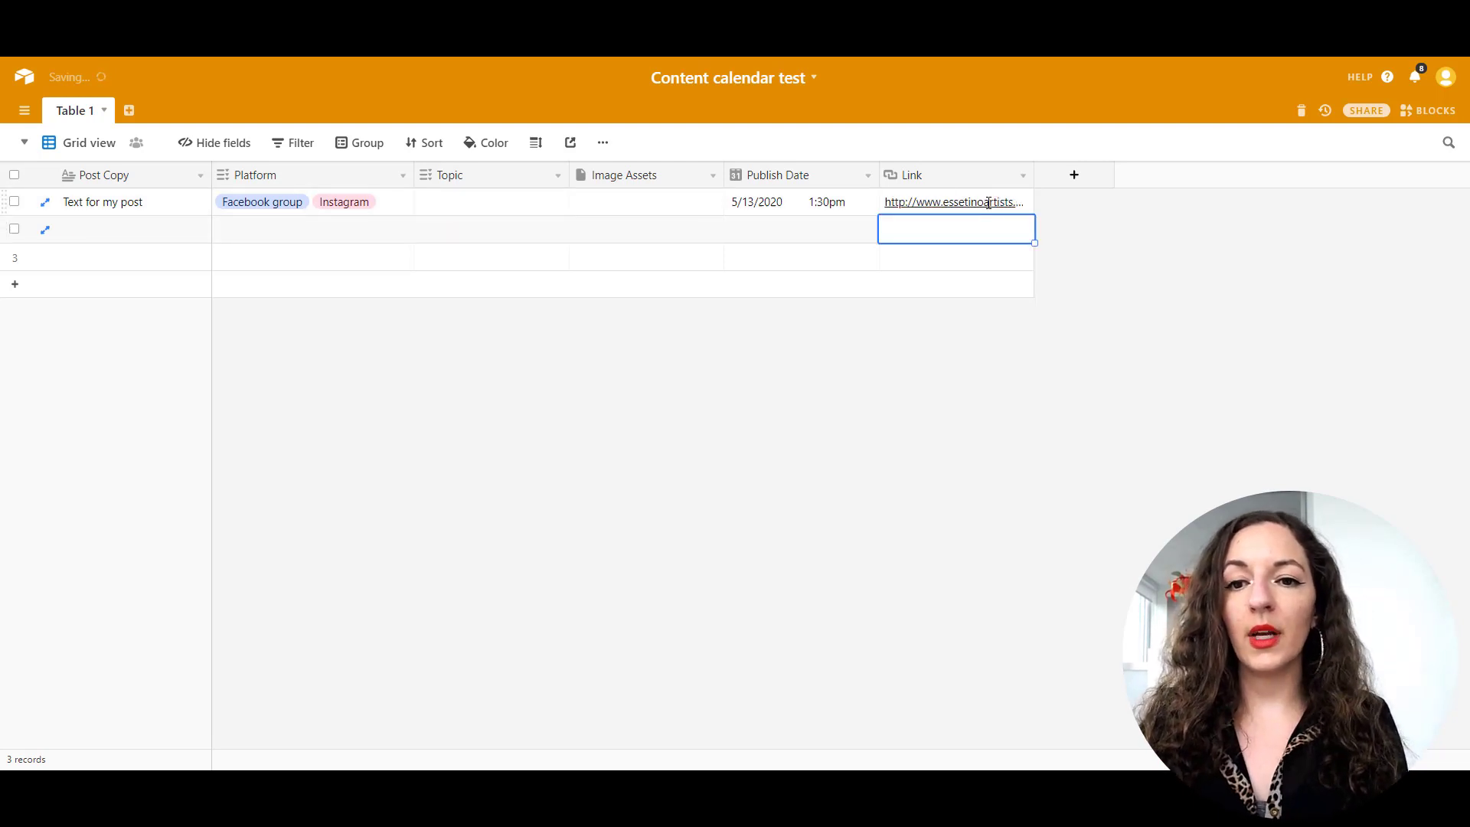
{"action": "left_click", "coordinate": [929, 212]}
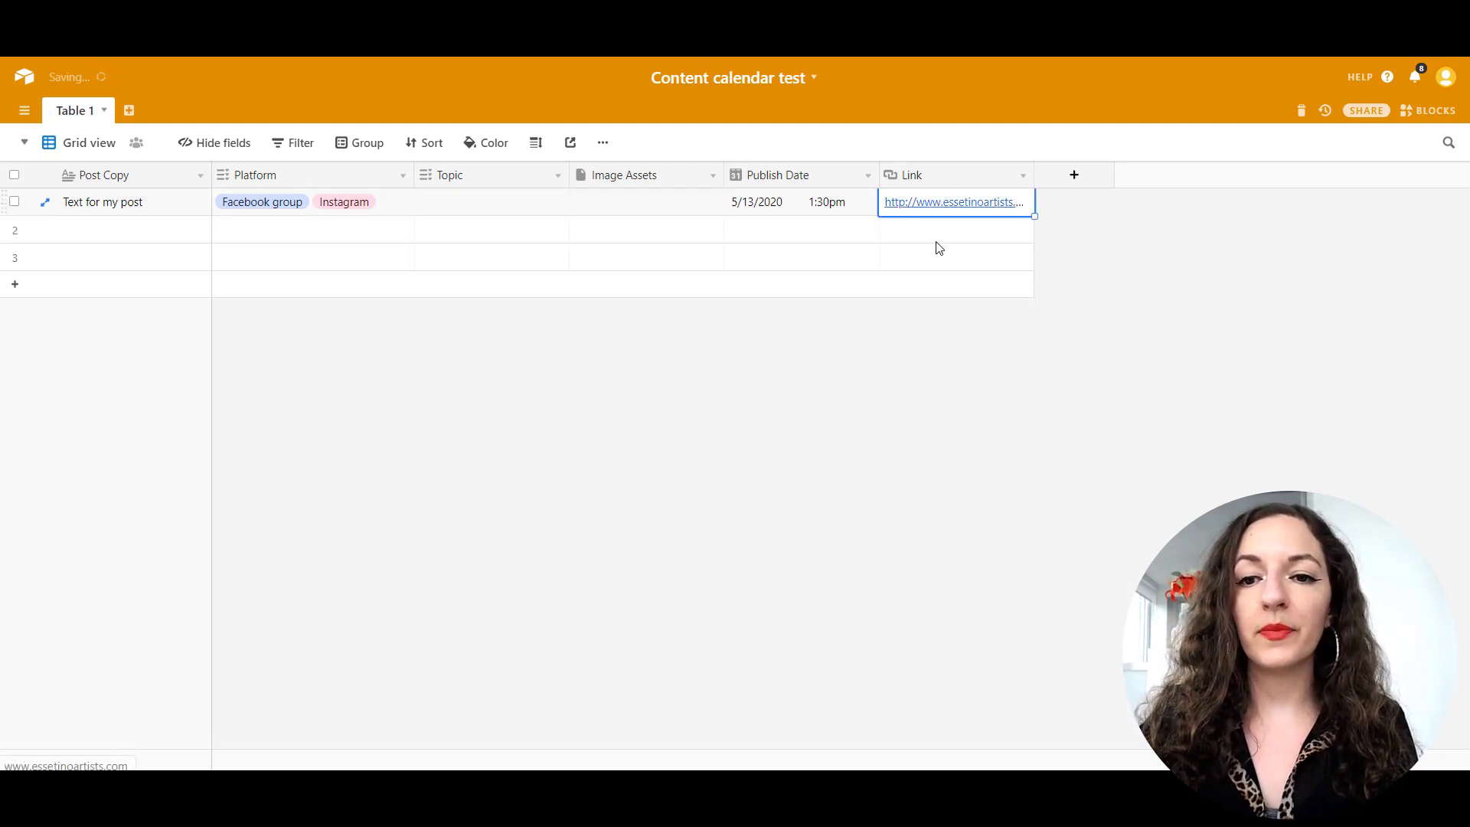
{"action": "left_click", "coordinate": [936, 239]}
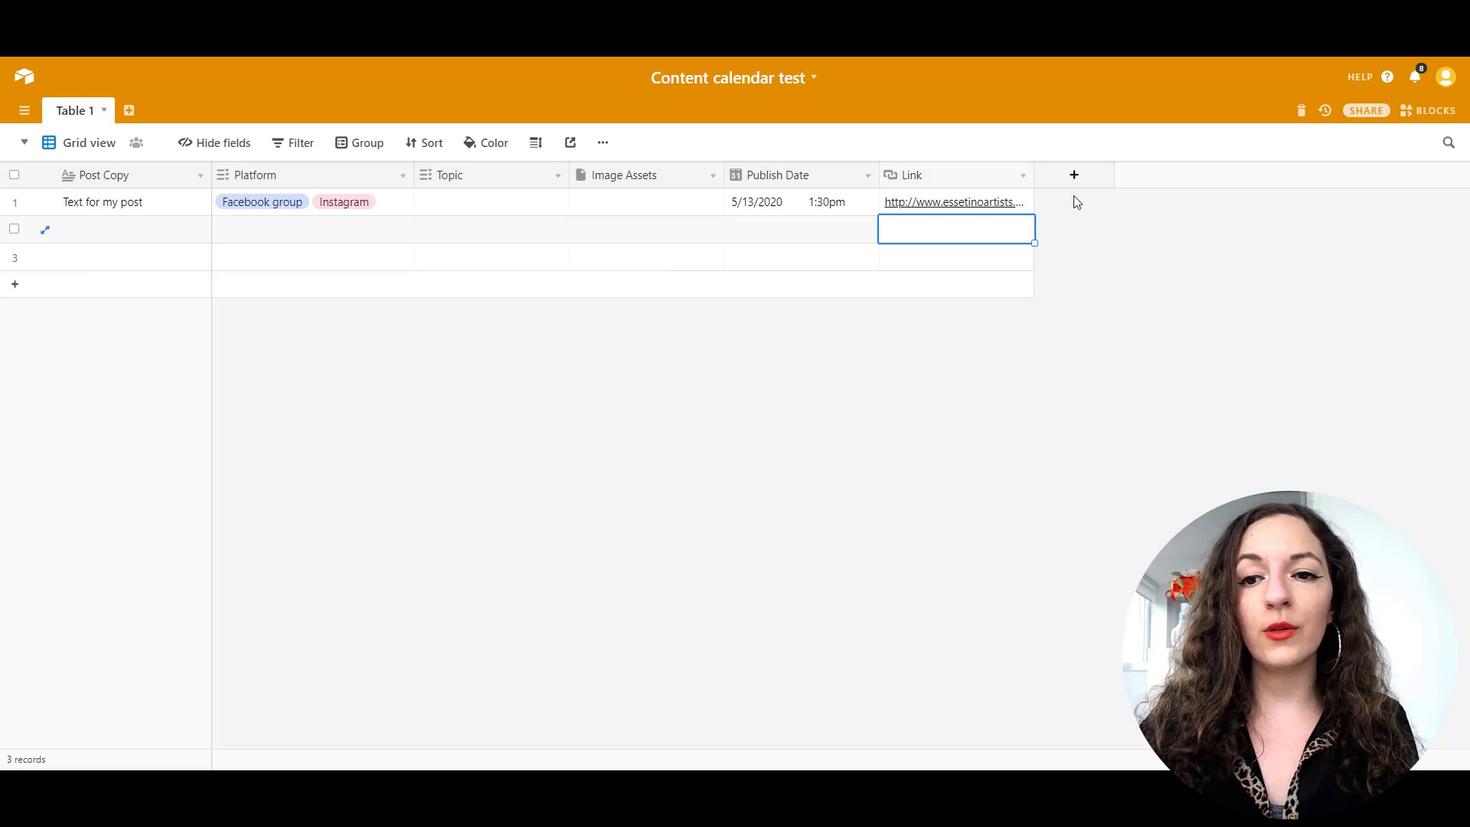
Add a checkbox field named 'Posted?' after Link and tick it for the first post.
{"action": "left_click", "coordinate": [1074, 175]}
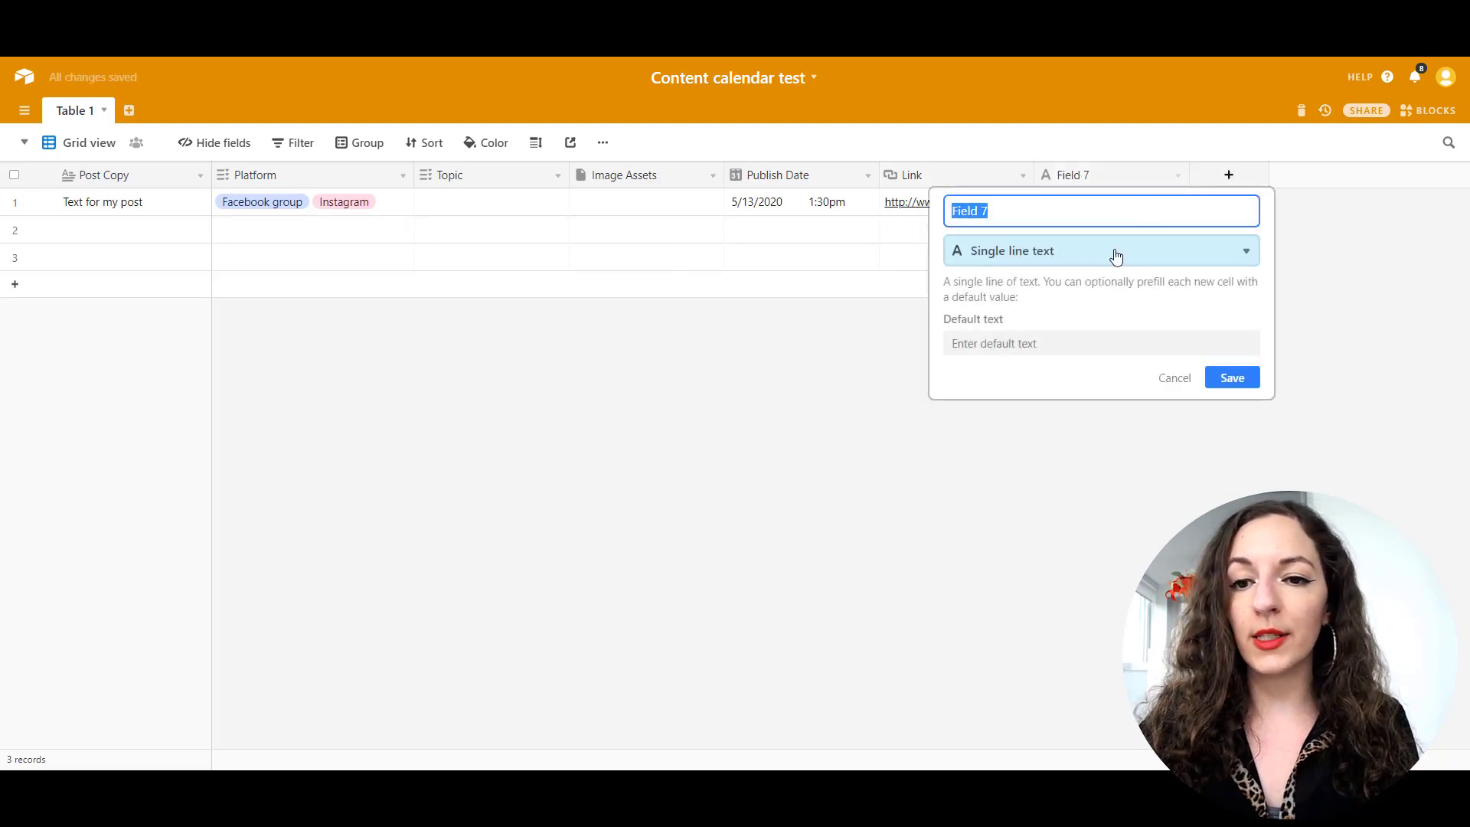
{"action": "left_click", "coordinate": [1044, 255]}
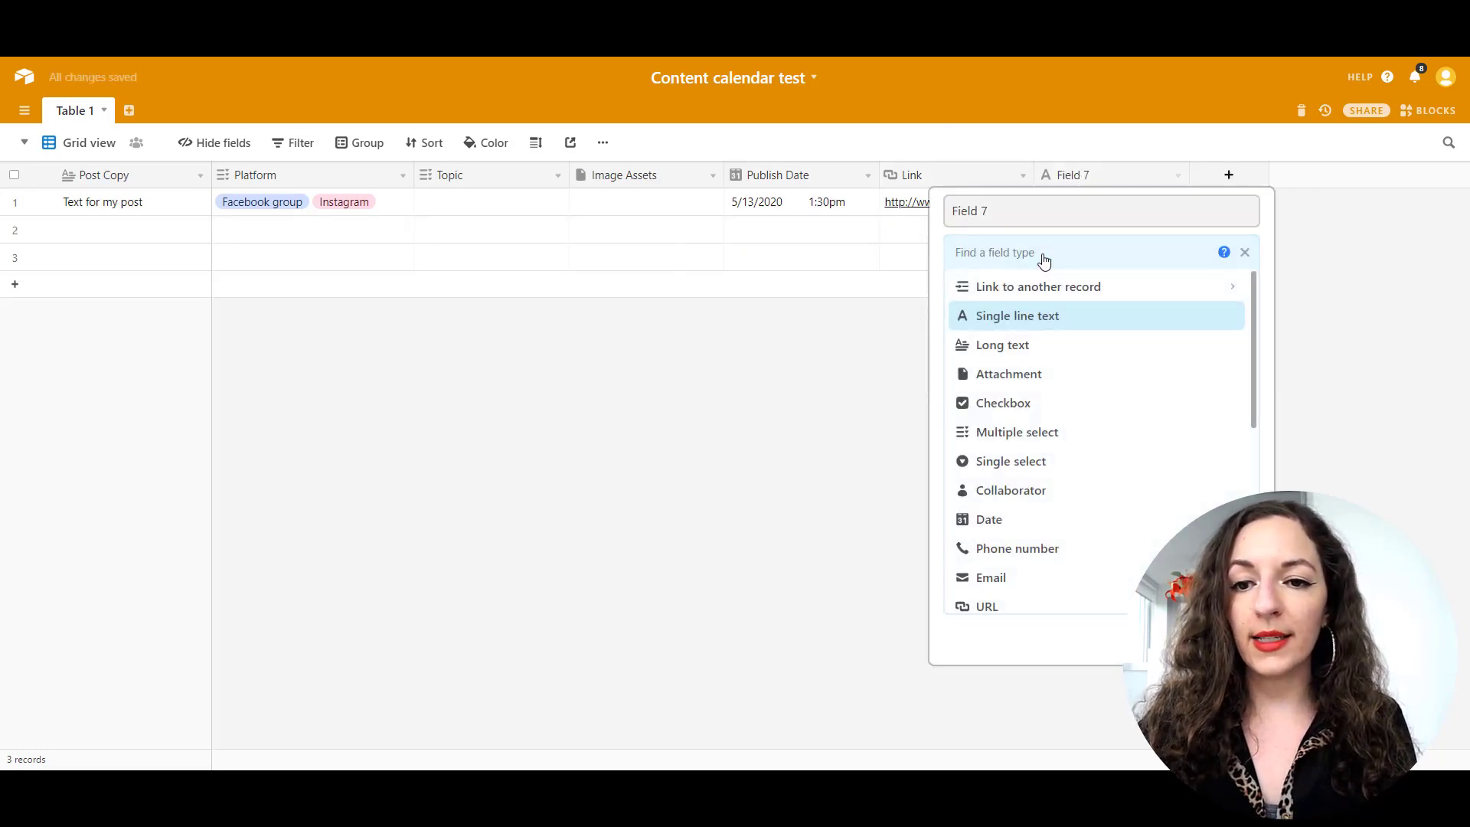
{"action": "left_click", "coordinate": [1078, 411]}
{"action": "left_click", "coordinate": [1027, 214]}
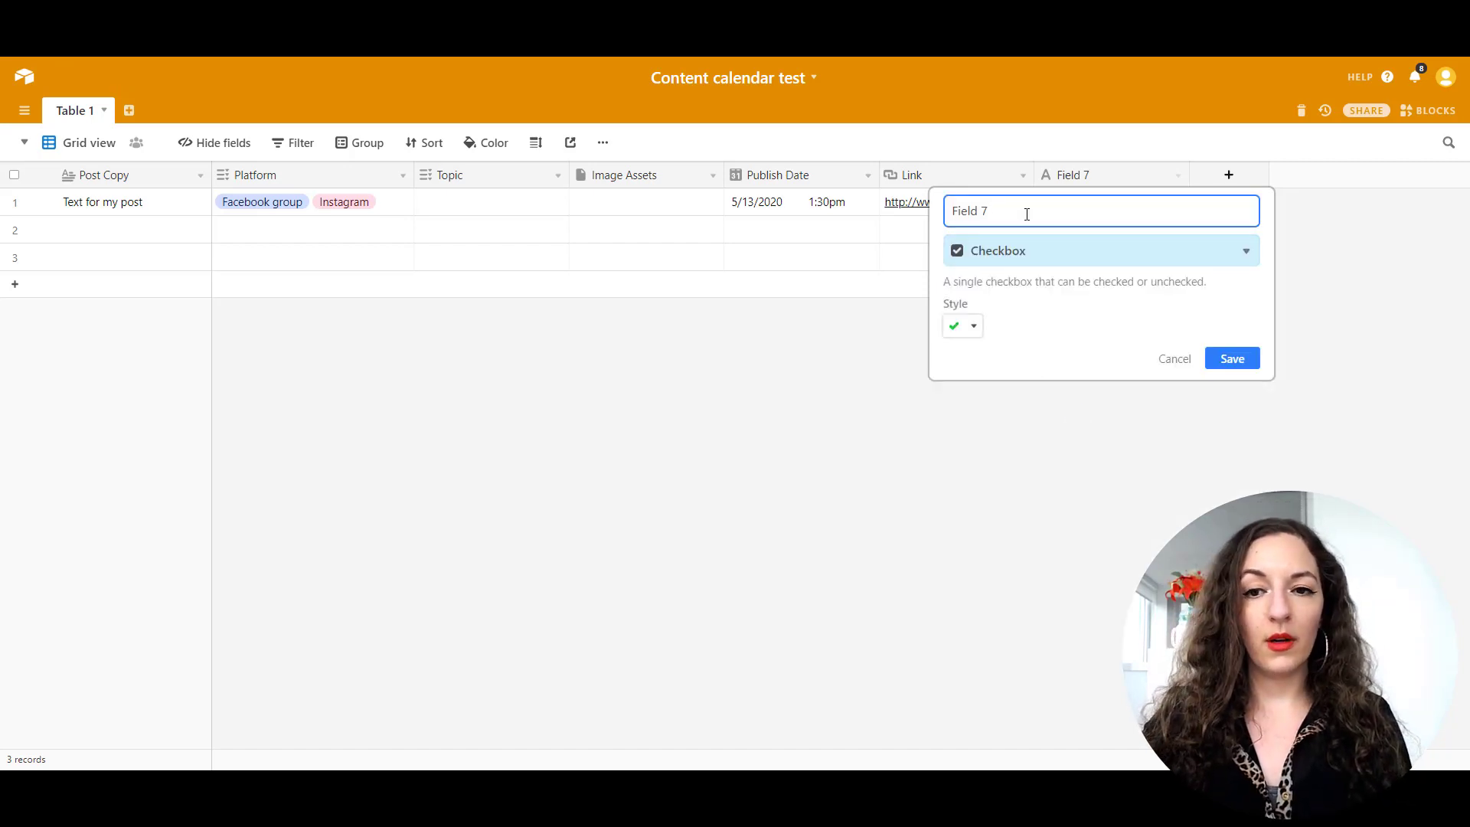
{"action": "key", "text": "ctrl+a"}
{"action": "type", "text": "Po"}
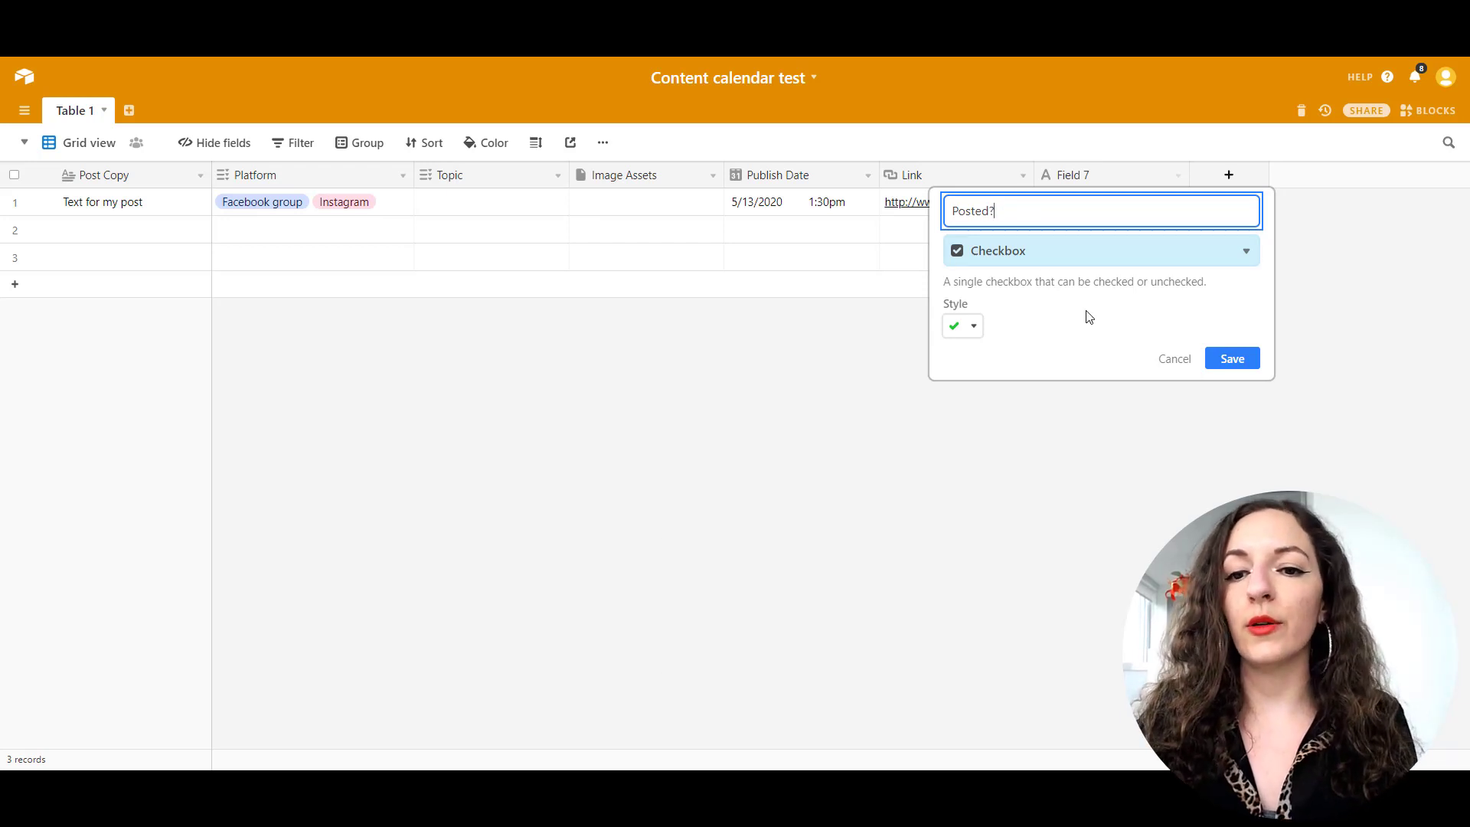
{"action": "left_click", "coordinate": [1227, 359]}
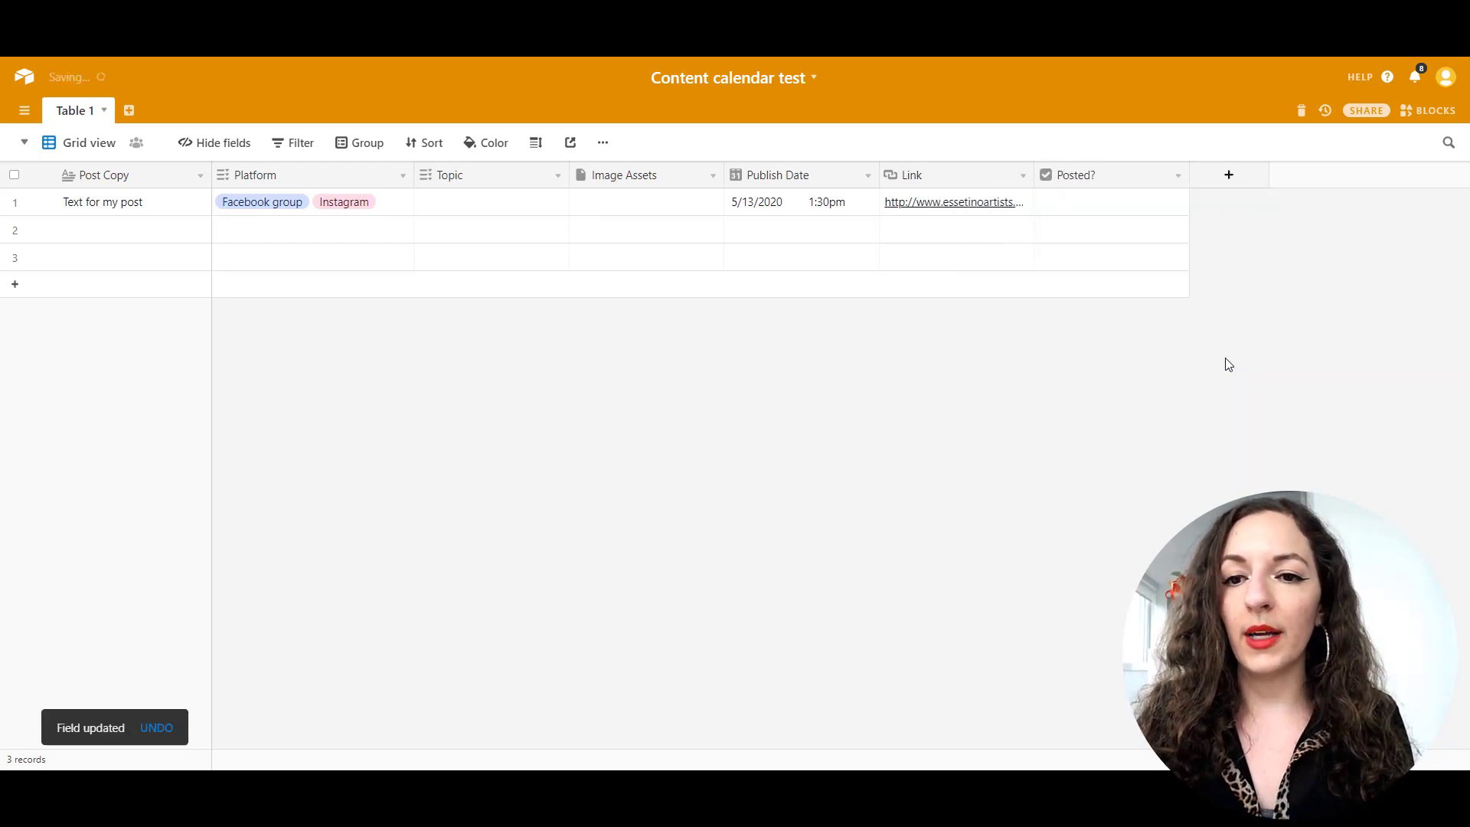
{"action": "left_click", "coordinate": [1093, 201]}
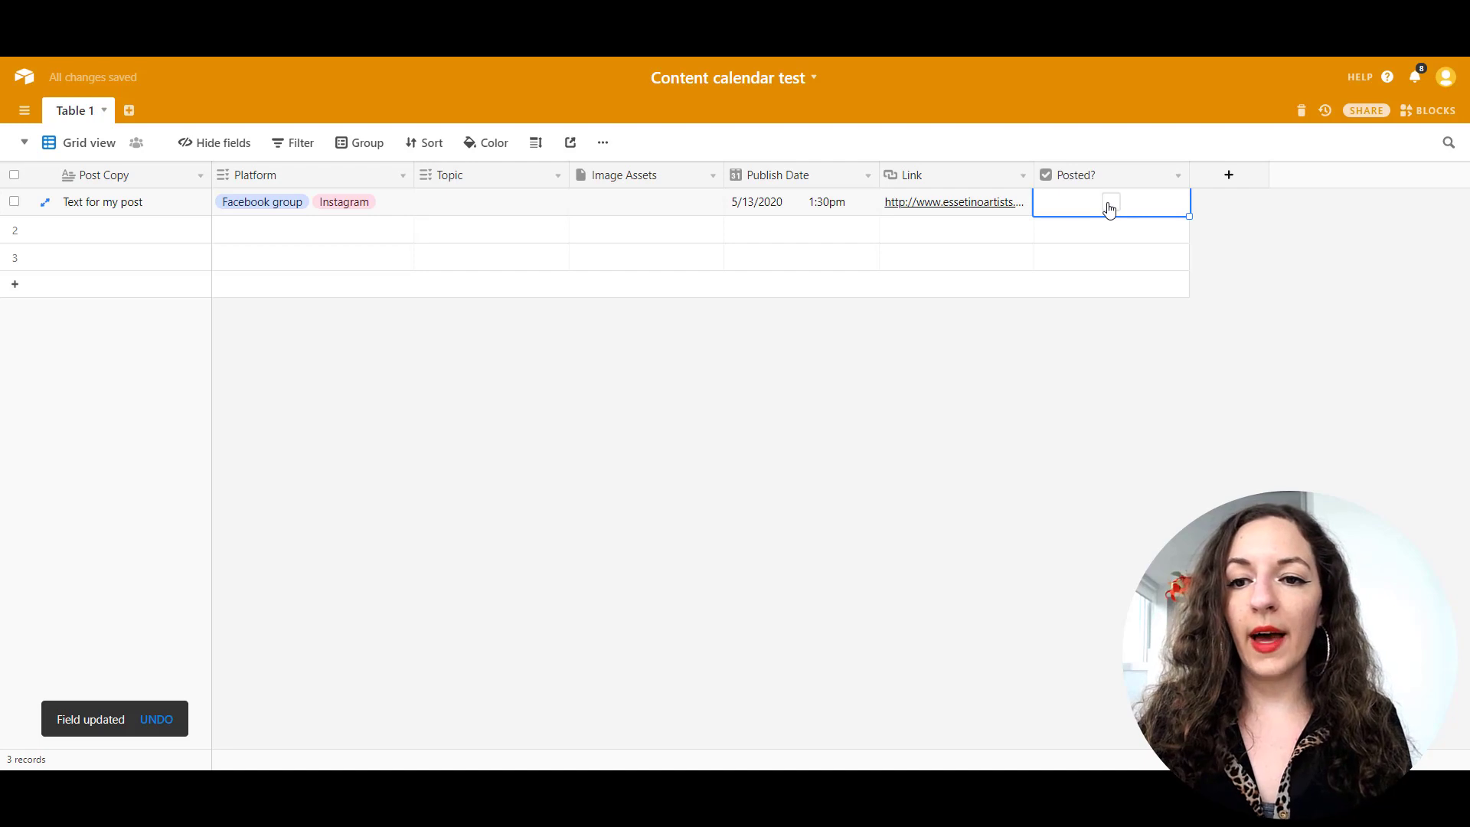
{"action": "left_click", "coordinate": [1109, 203]}
{"action": "left_click", "coordinate": [631, 205]}
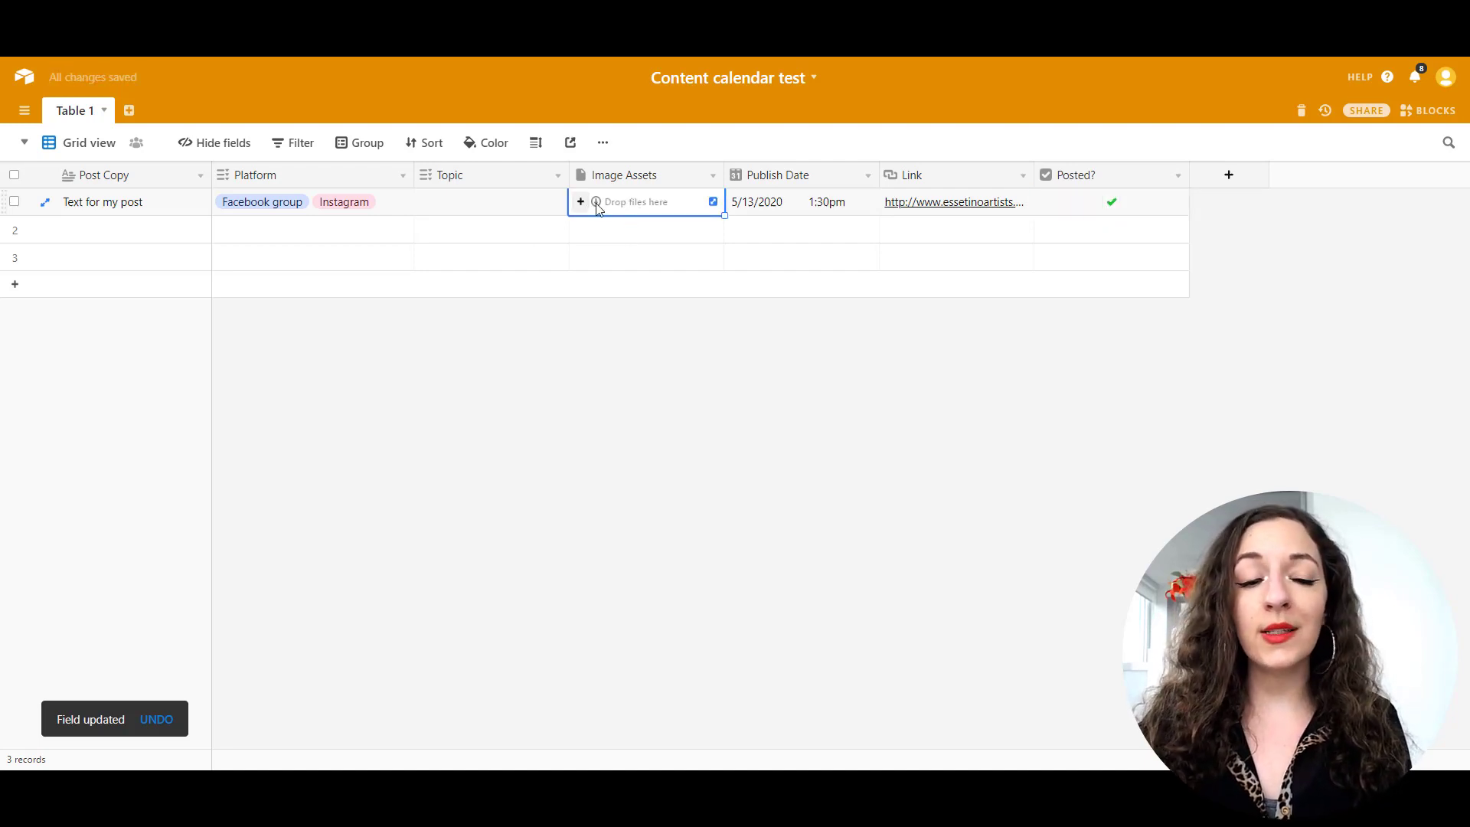
Add empty records 4 and 5 below the existing rows.
{"action": "left_click", "coordinate": [141, 235]}
{"action": "left_click", "coordinate": [140, 267]}
{"action": "left_click", "coordinate": [141, 292]}
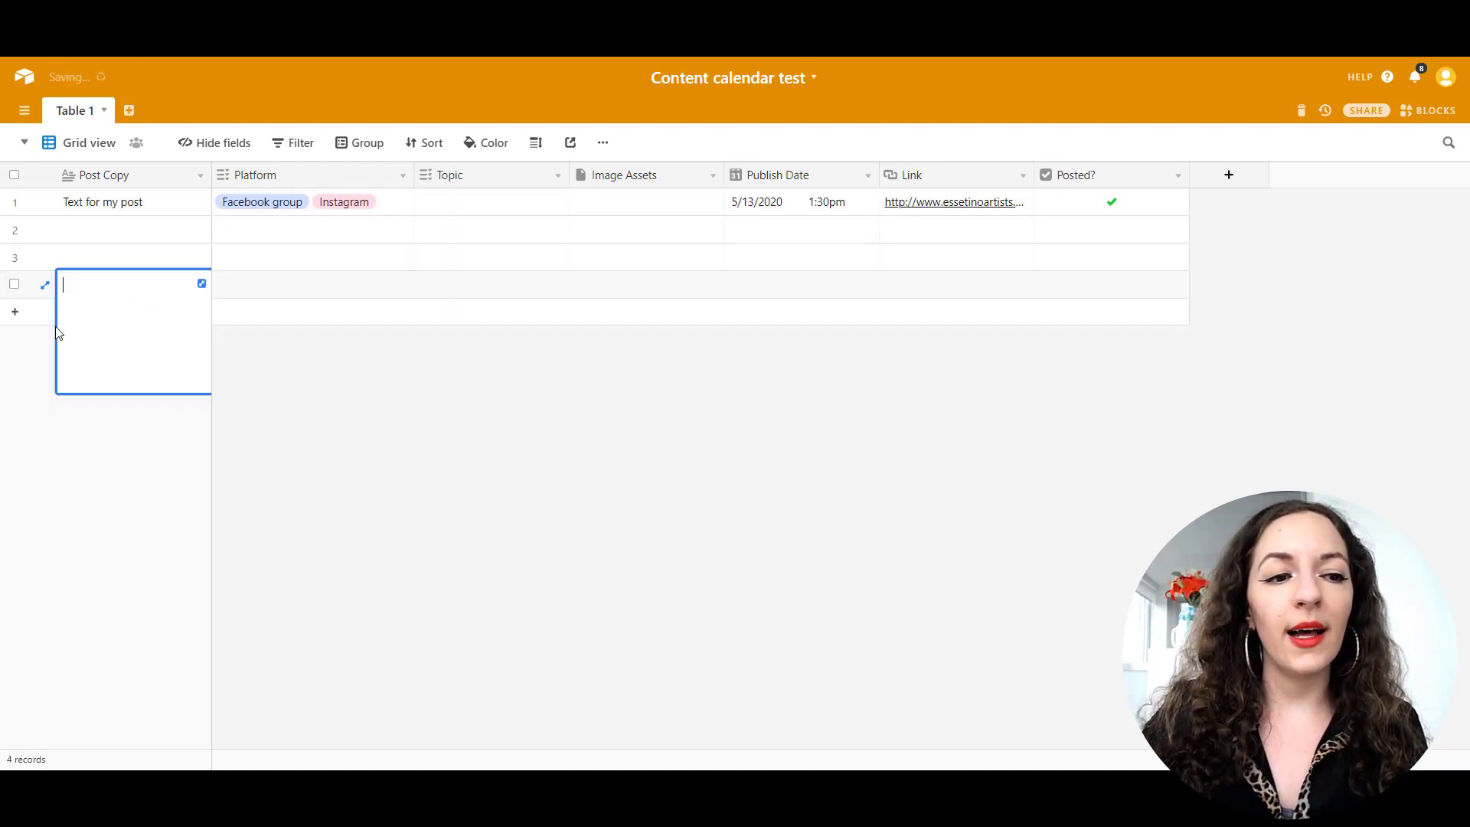
{"action": "left_click", "coordinate": [341, 320]}
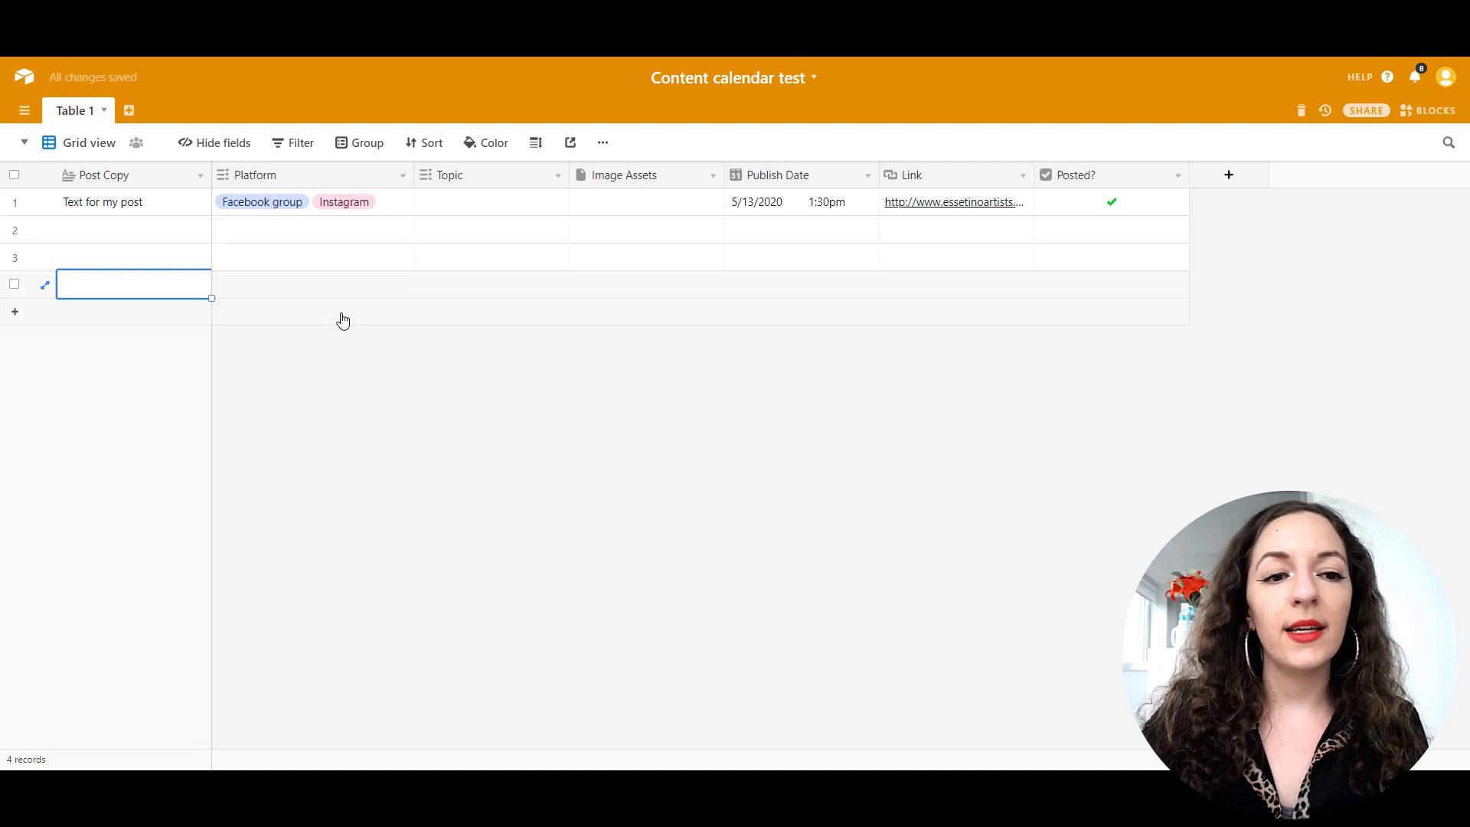
{"action": "left_click", "coordinate": [270, 284]}
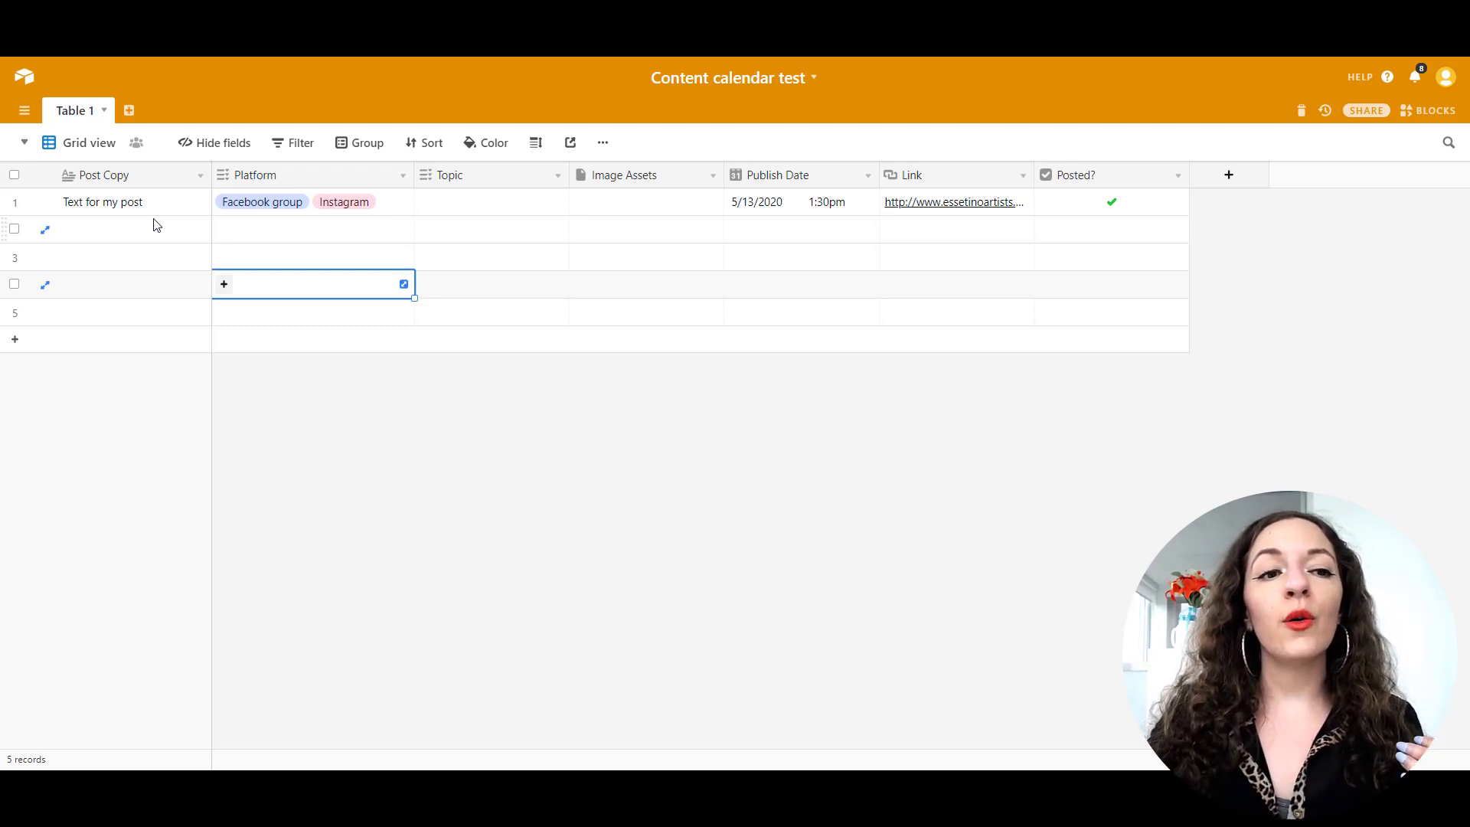
{"action": "left_click", "coordinate": [191, 229]}
{"action": "left_click", "coordinate": [254, 235]}
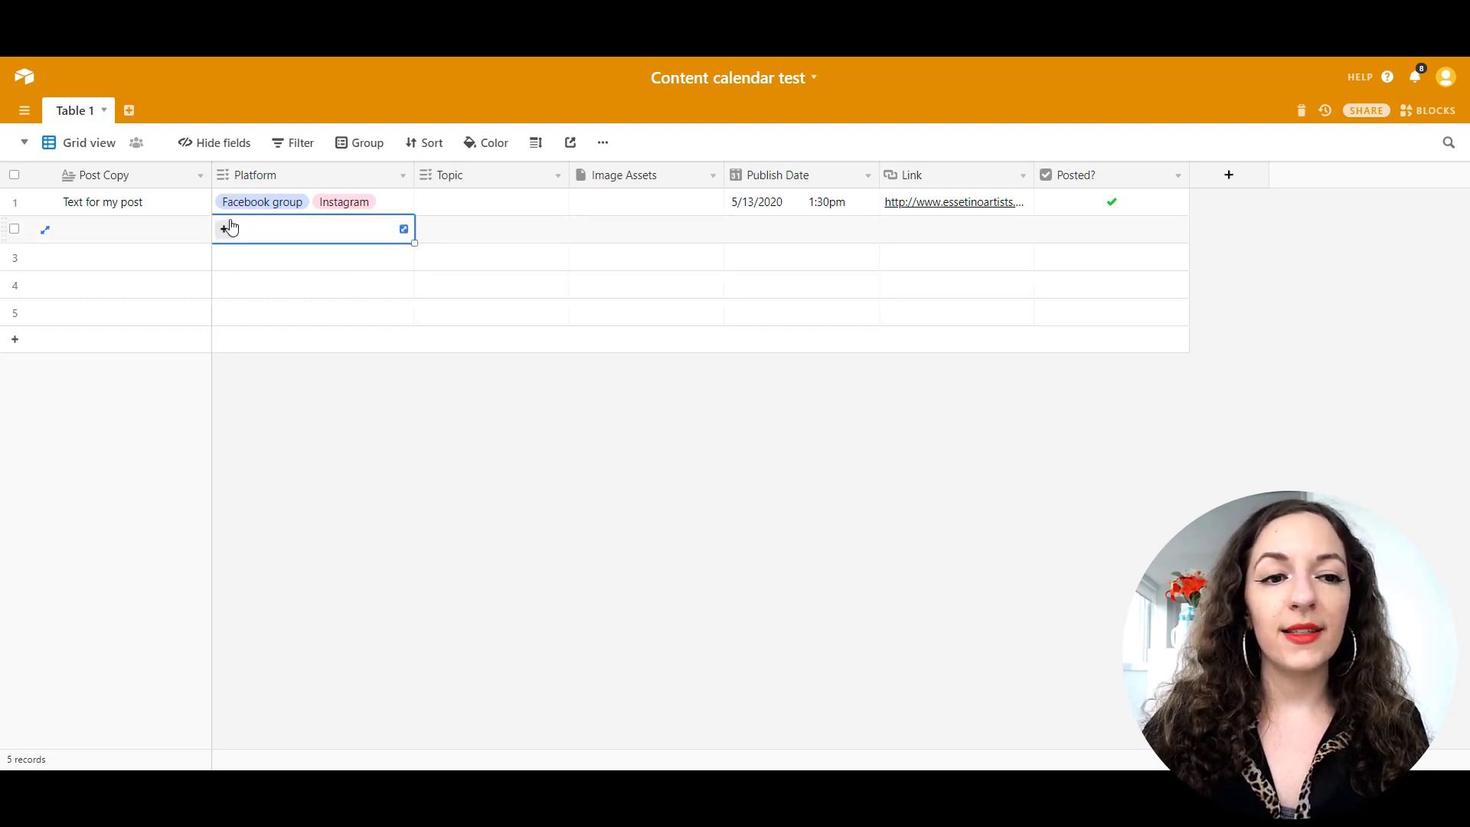
{"action": "left_click", "coordinate": [227, 228]}
{"action": "left_click", "coordinate": [434, 230]}
{"action": "left_click", "coordinate": [435, 232]}
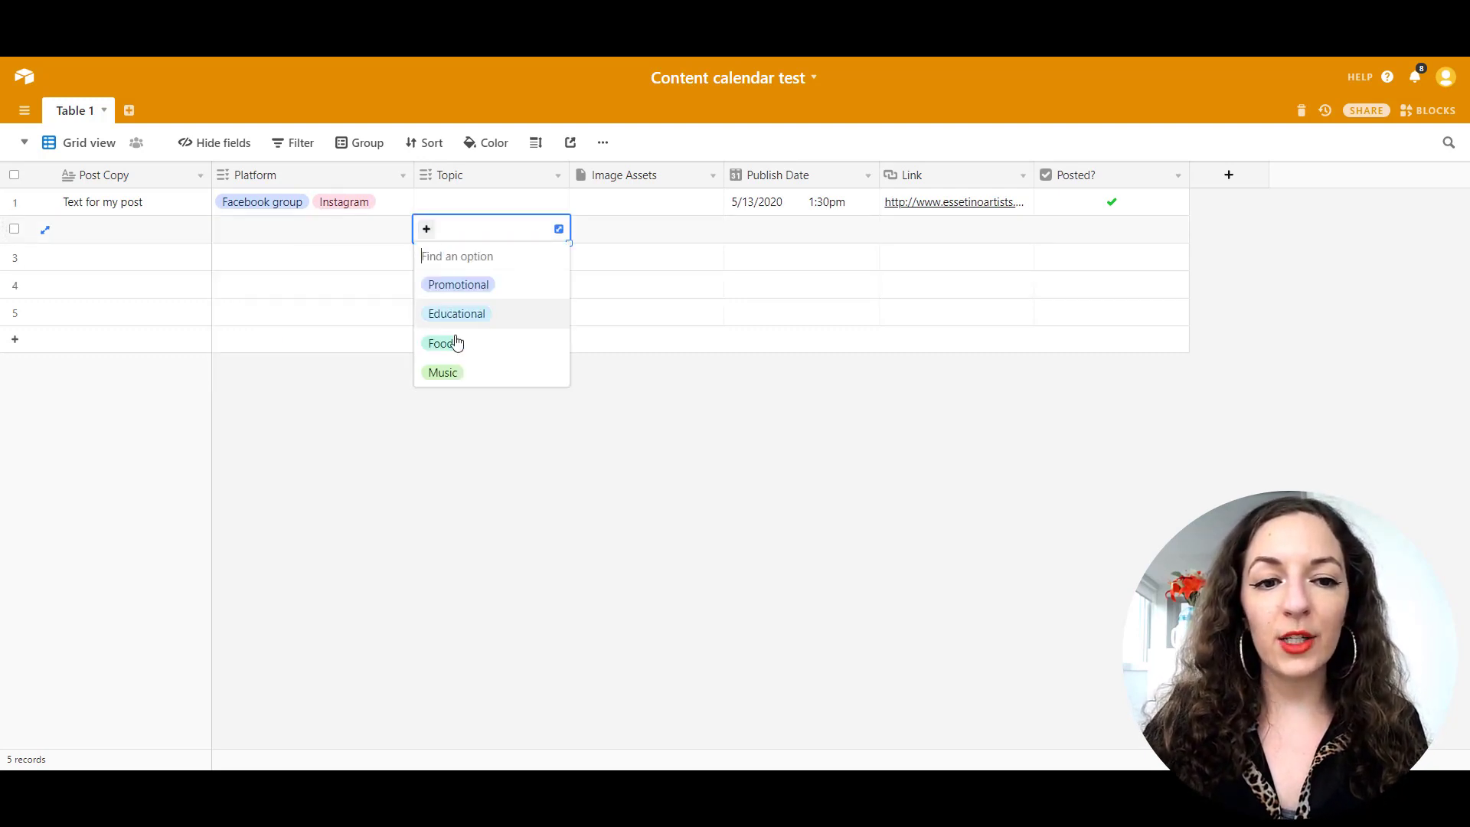
{"action": "left_click", "coordinate": [633, 234]}
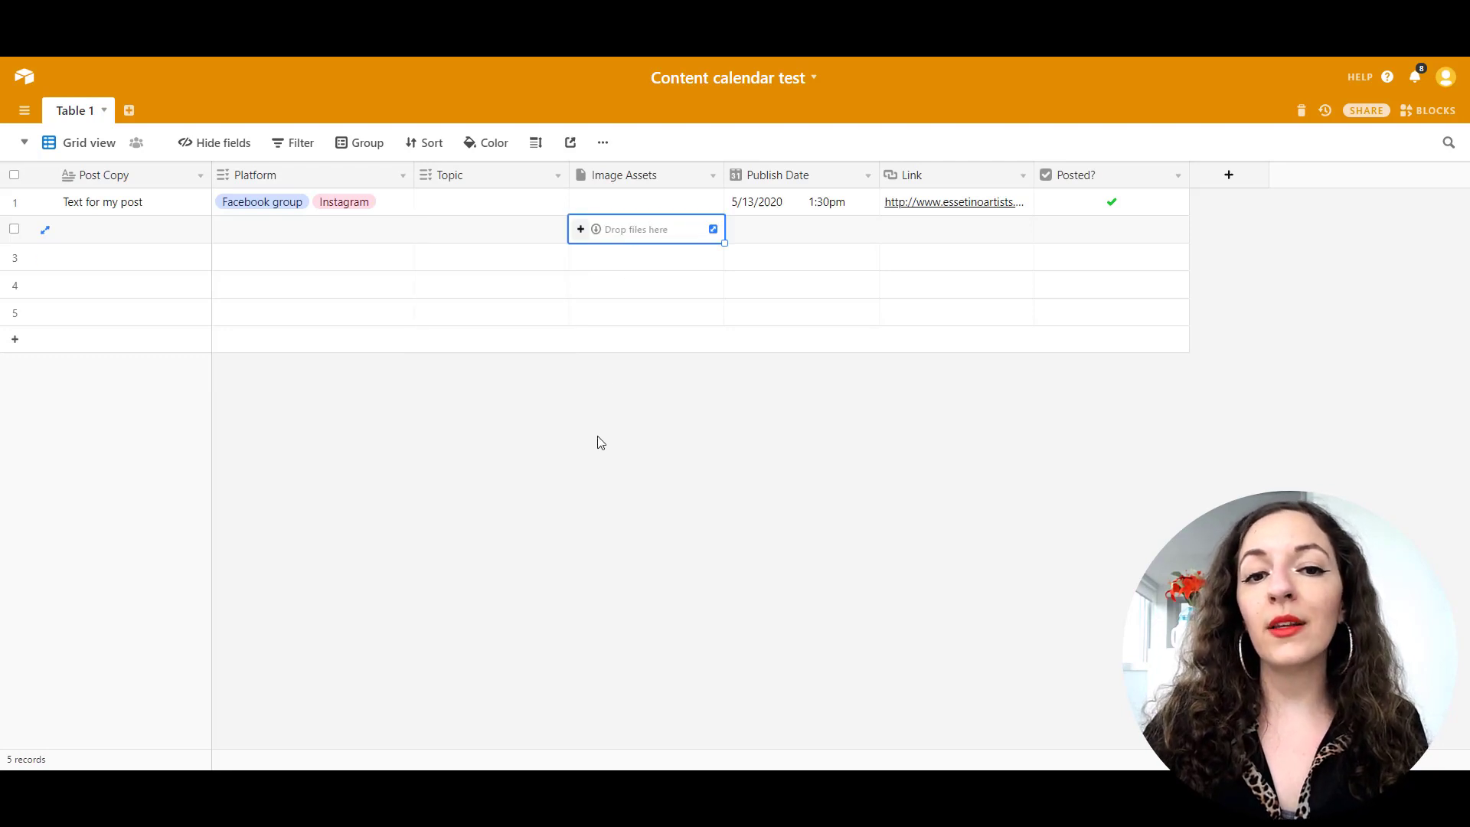
{"action": "left_click", "coordinate": [580, 231]}
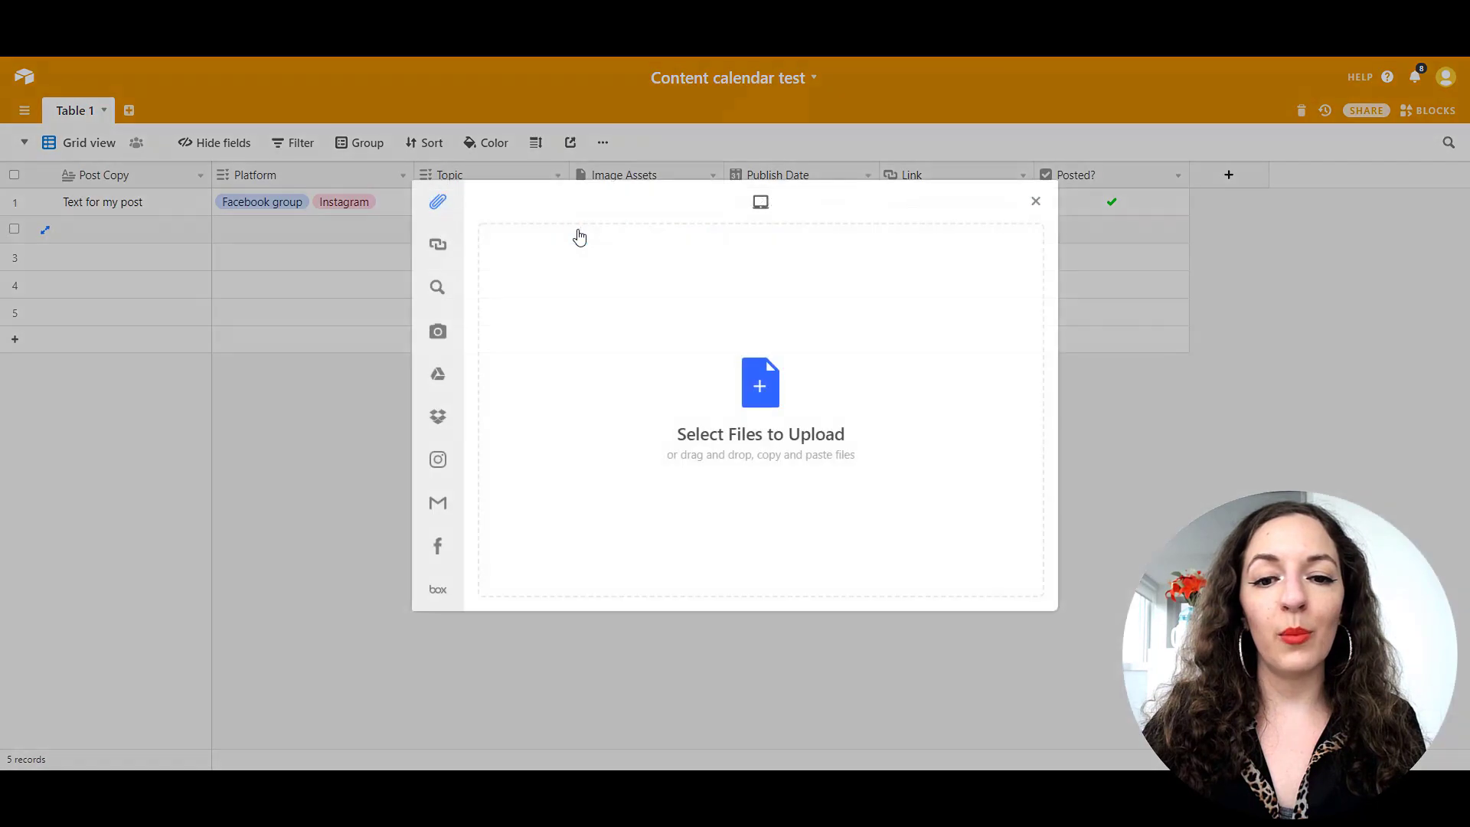
{"action": "left_click", "coordinate": [784, 397]}
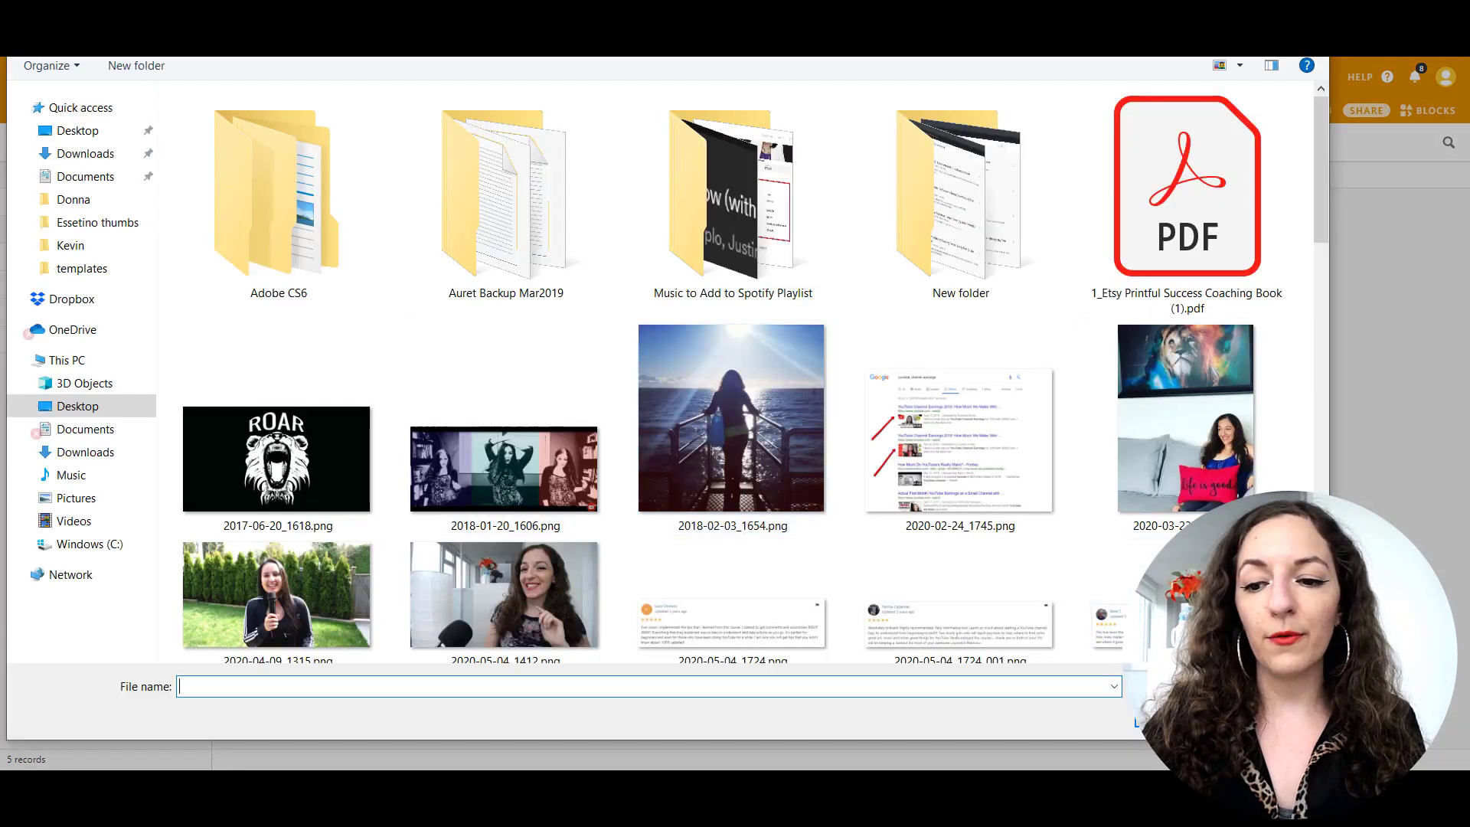
{"action": "left_click", "coordinate": [1248, 723]}
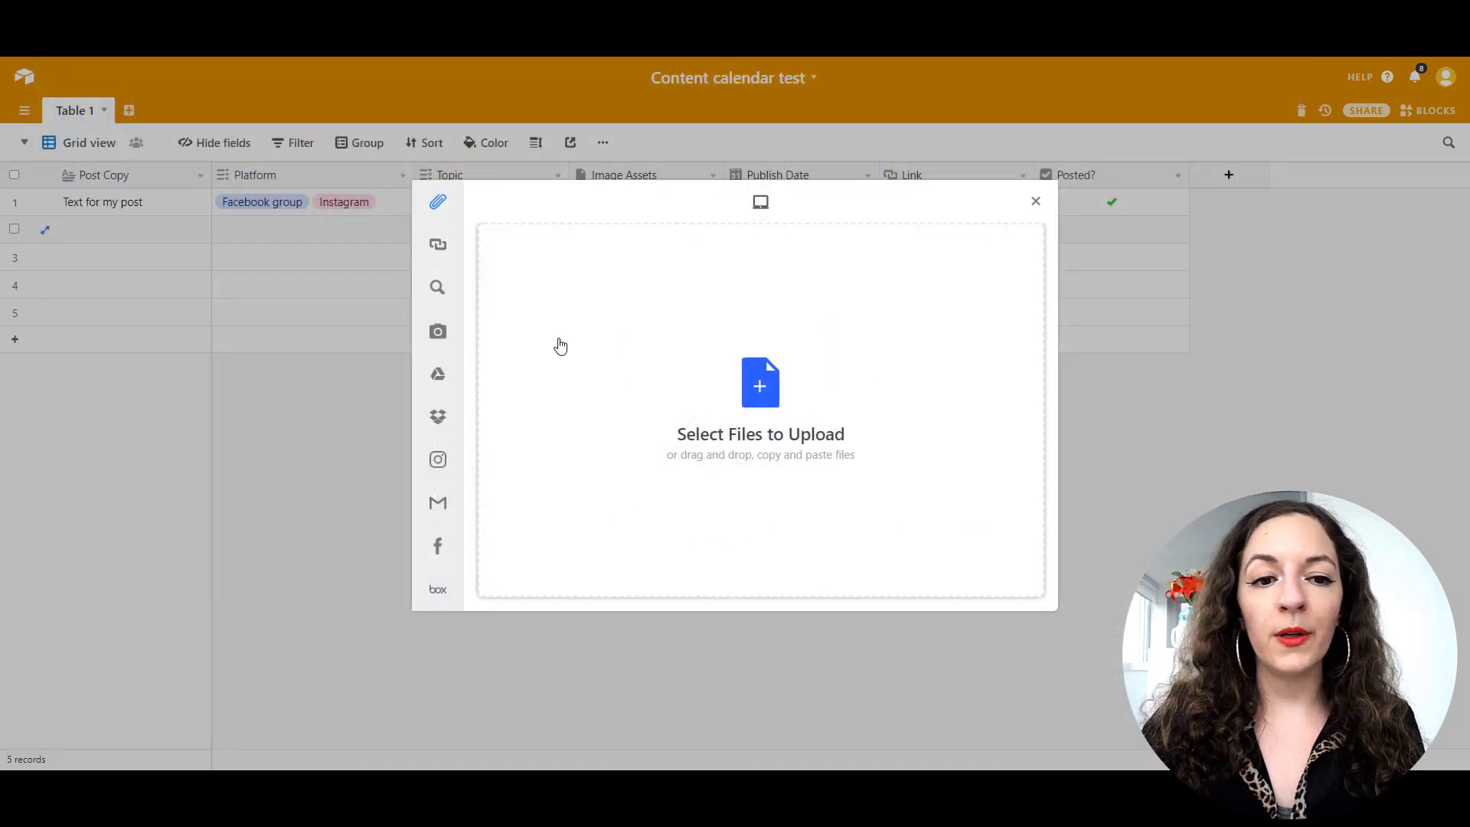
{"action": "mouse_move", "coordinate": [492, 258]}
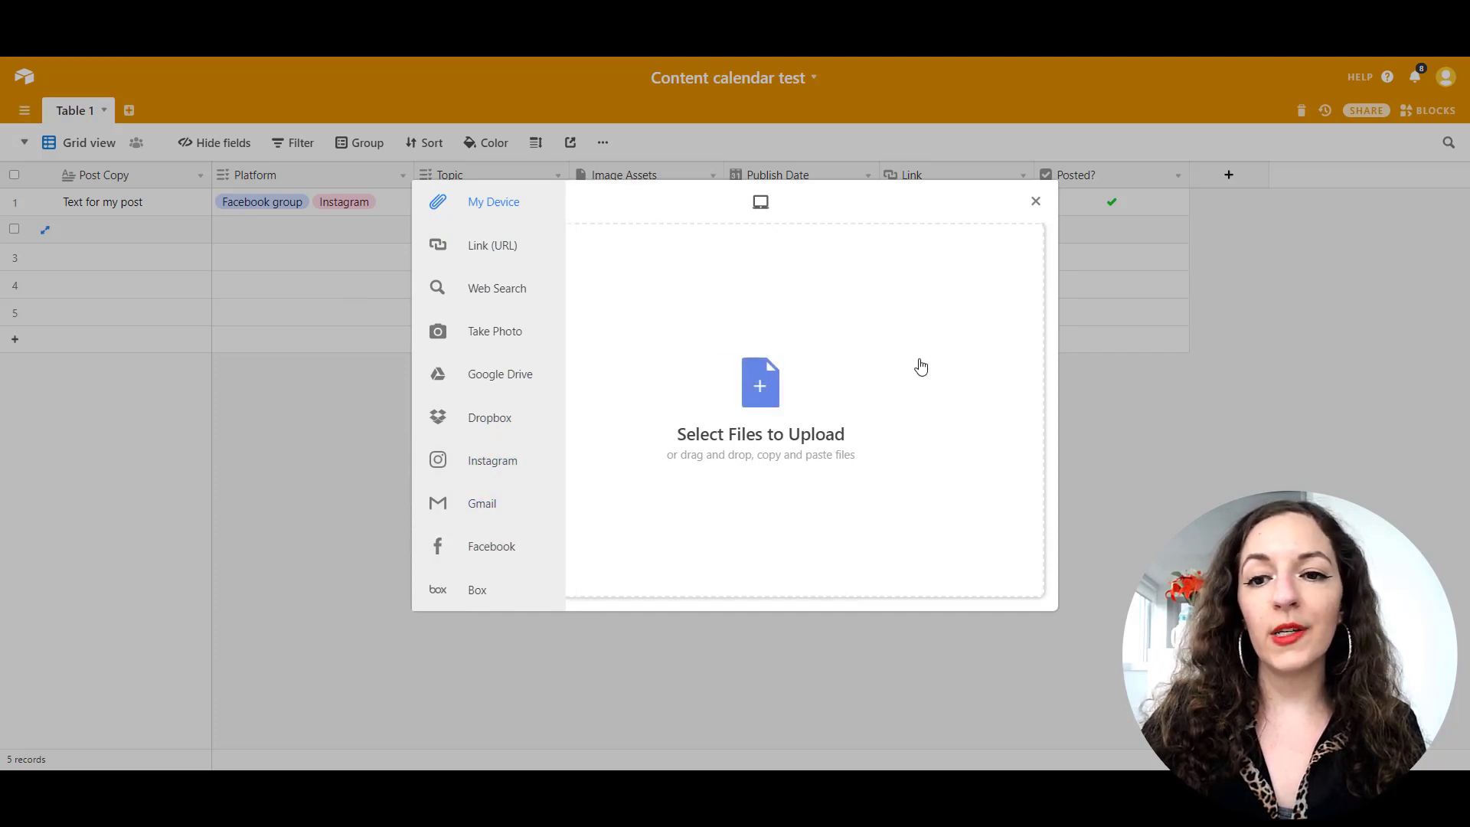
{"action": "left_click", "coordinate": [1039, 207]}
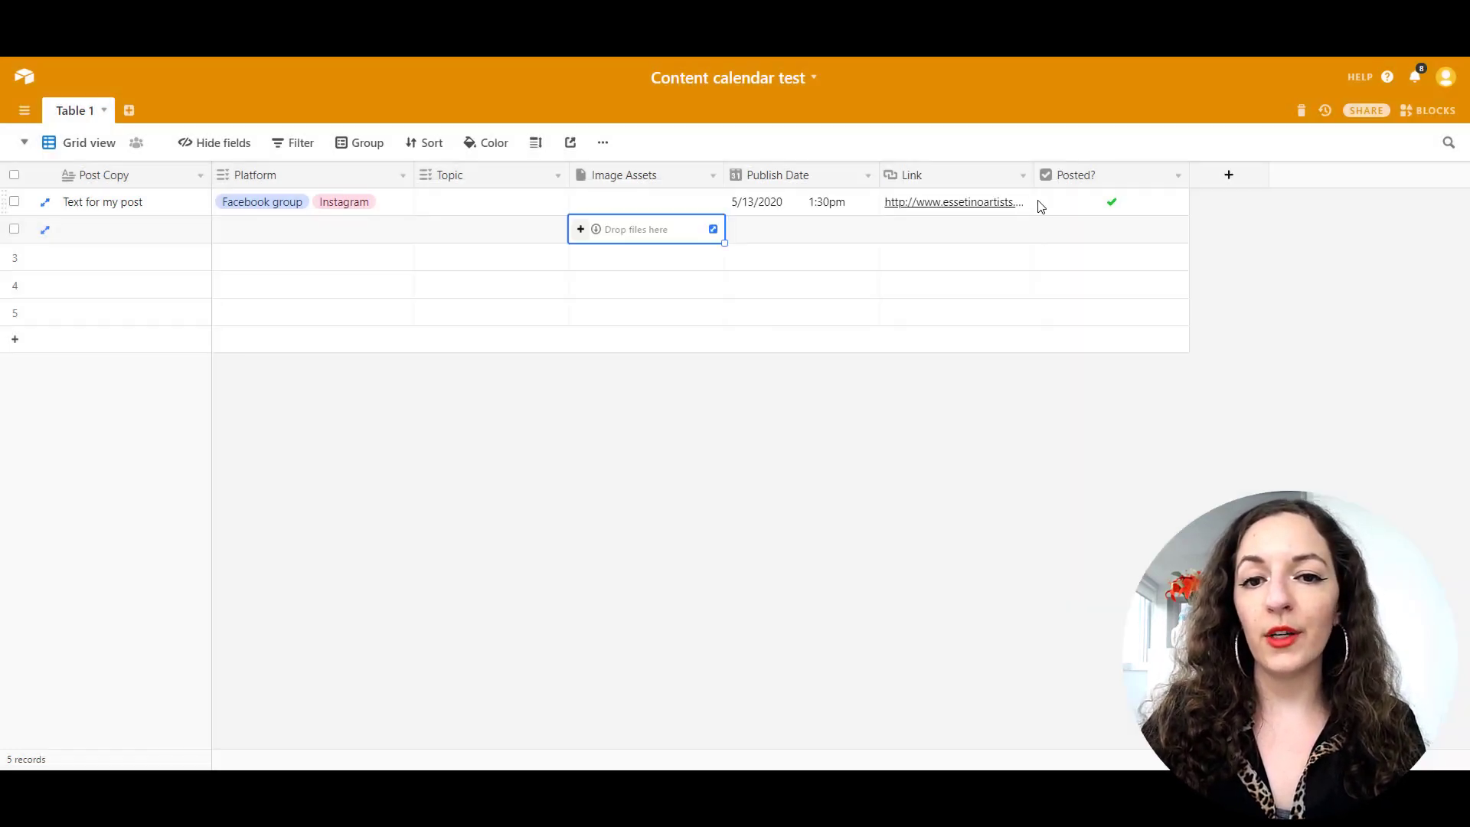
Create a single-select field named 'Status' after Posted?
{"action": "left_click", "coordinate": [781, 236]}
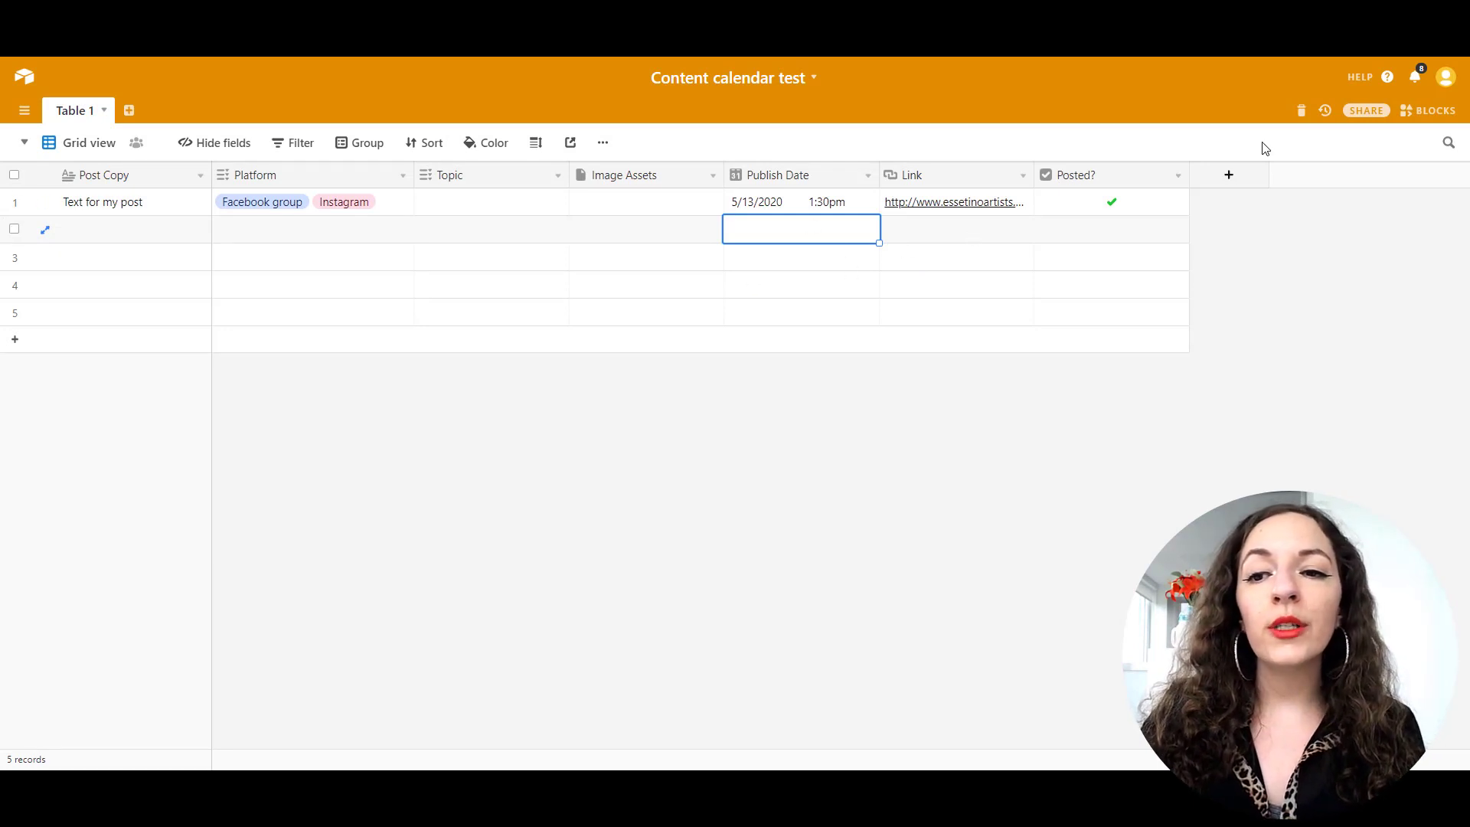
{"action": "left_click", "coordinate": [1229, 178]}
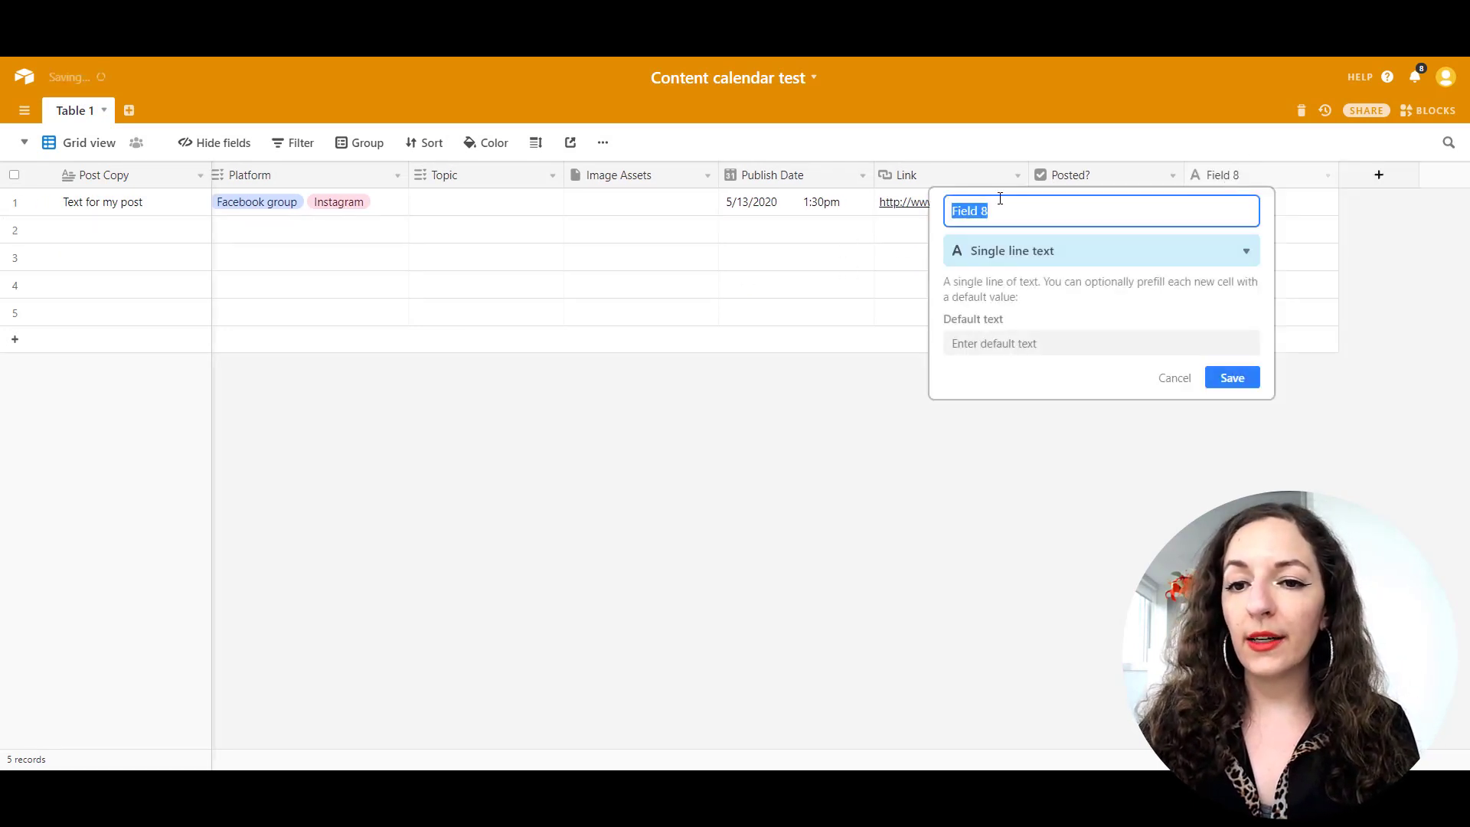
{"action": "left_click", "coordinate": [1023, 251]}
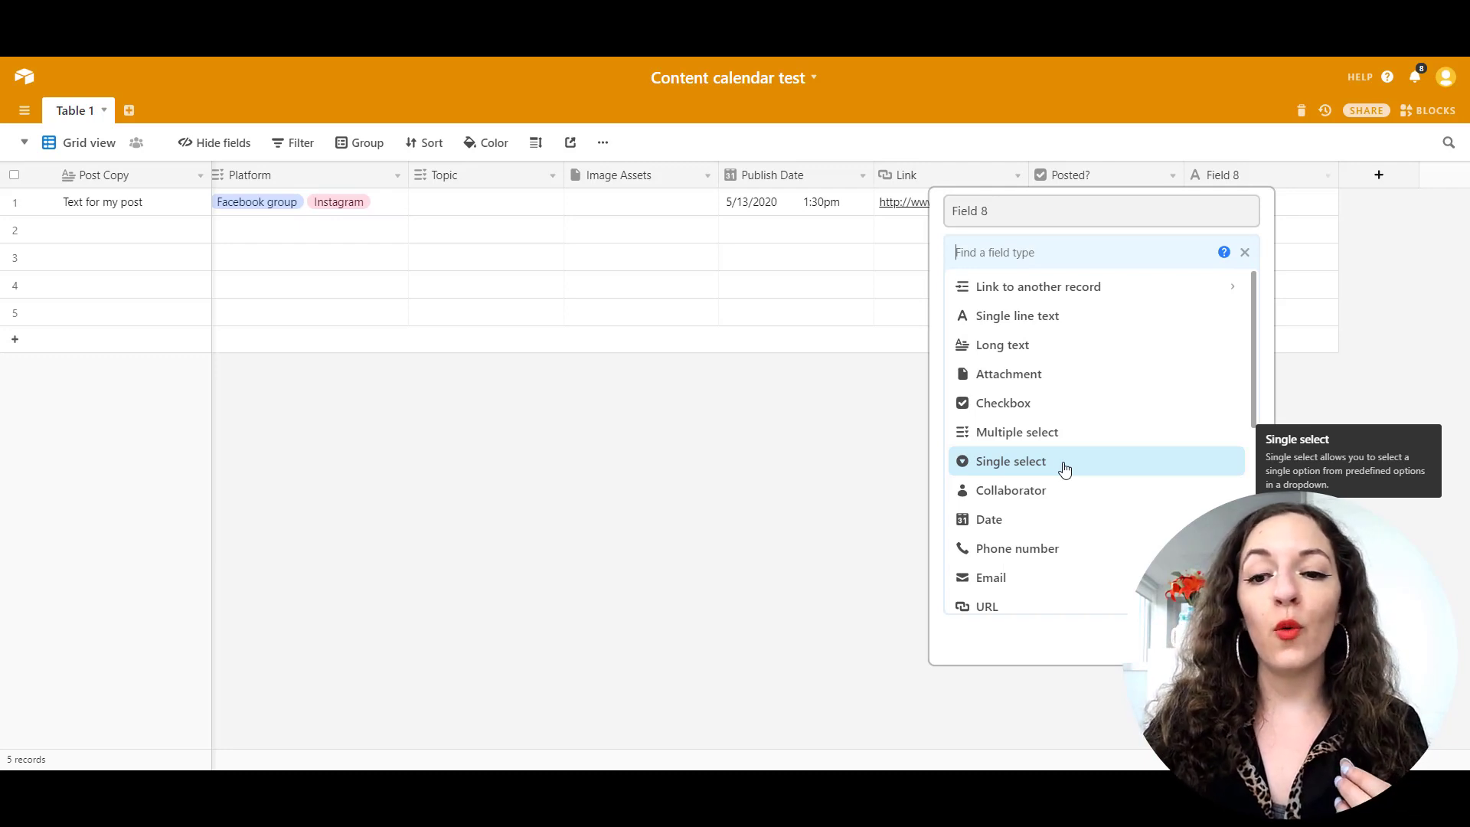
{"action": "left_click", "coordinate": [1067, 464]}
{"action": "left_click", "coordinate": [1042, 215]}
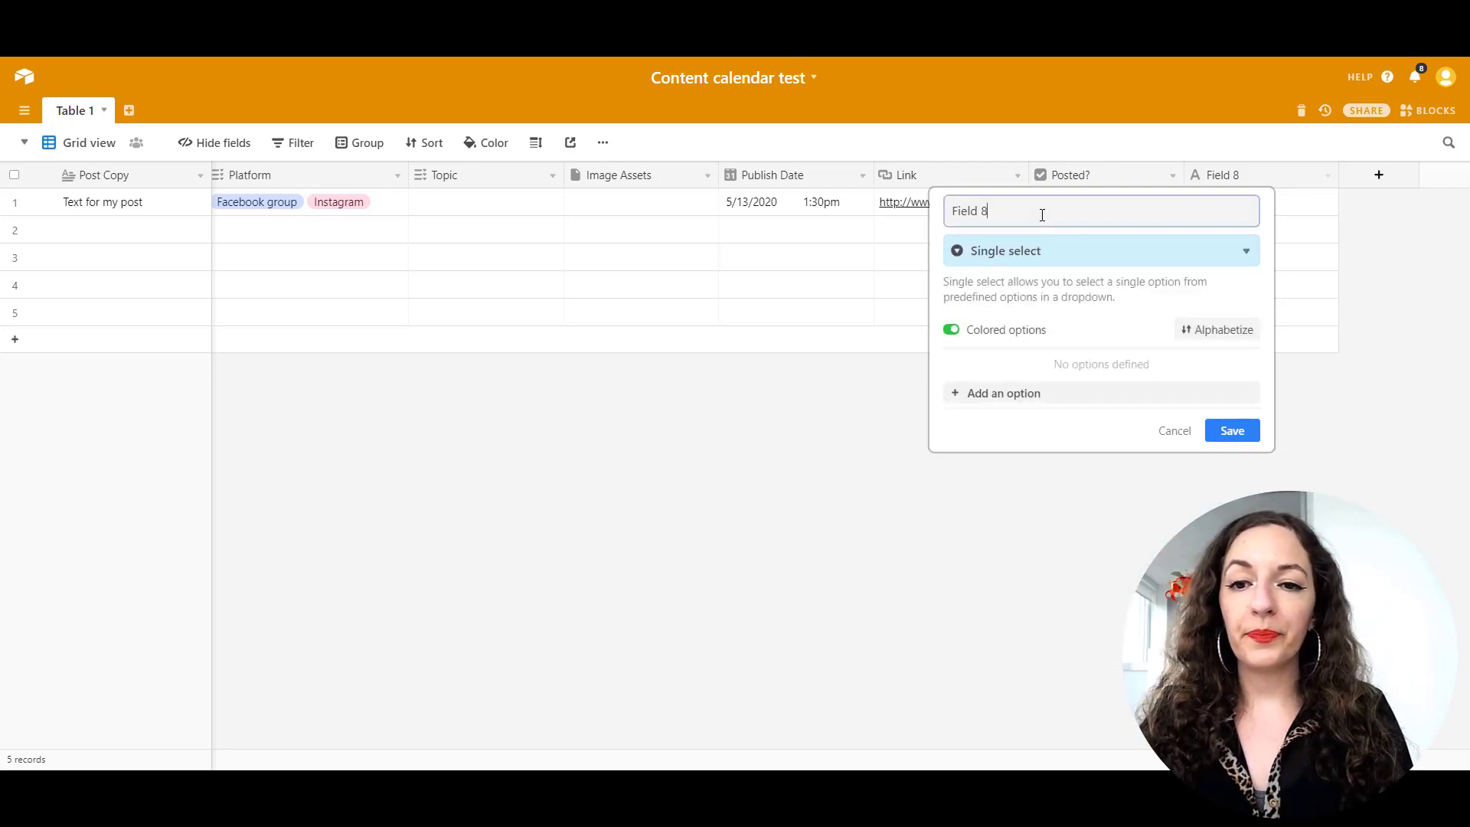
{"action": "key", "text": "ctrl+a"}
{"action": "key", "text": "BackSpace"}
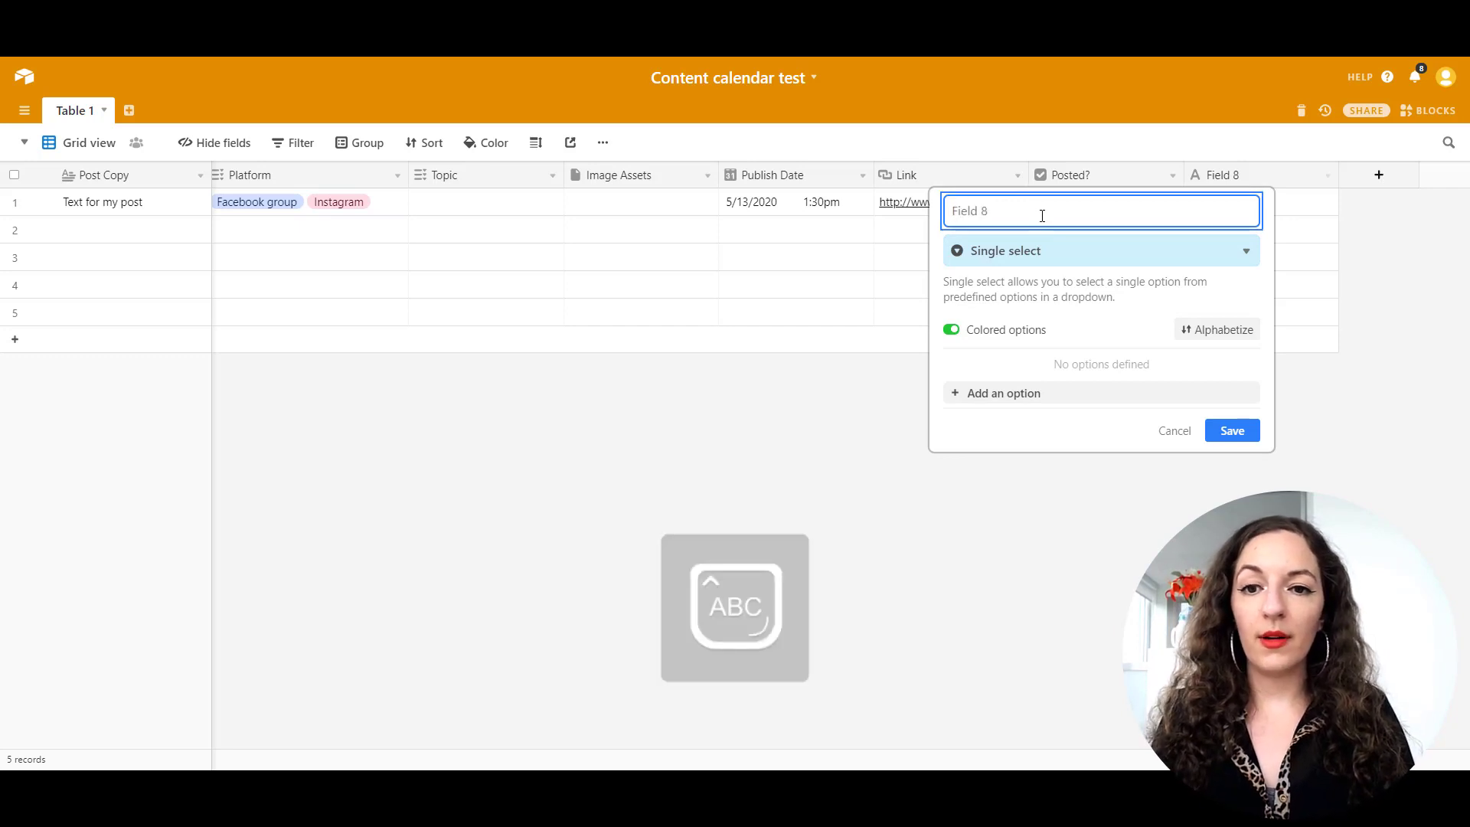
{"action": "type", "text": "Status"}
{"action": "key", "text": "Return"}
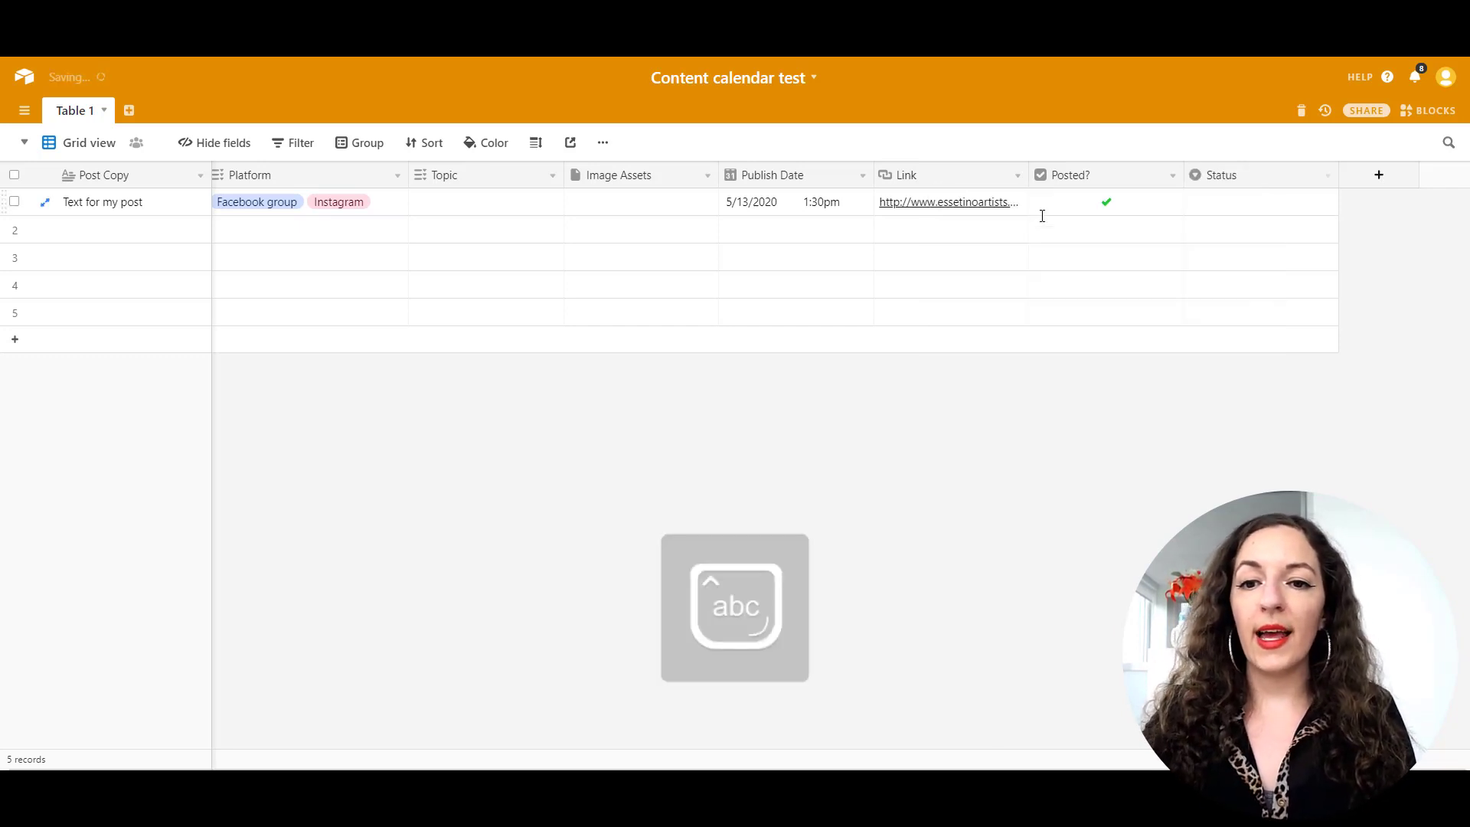
Give Status the choices Not written yet, Idea finalized, Post written and Scheduled.
{"action": "left_click", "coordinate": [1307, 182]}
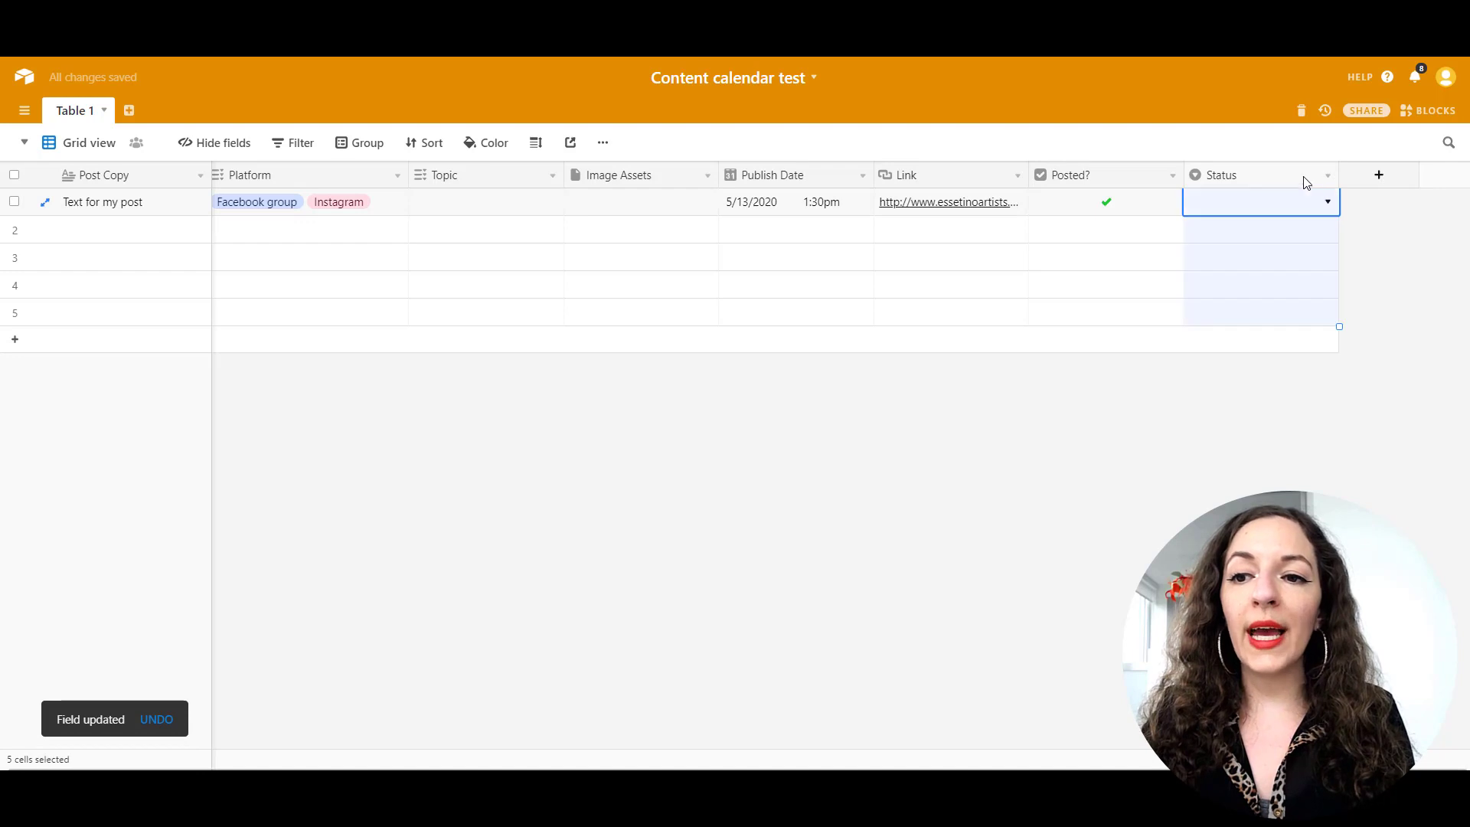
{"action": "left_click", "coordinate": [1313, 181]}
{"action": "left_click", "coordinate": [1242, 204]}
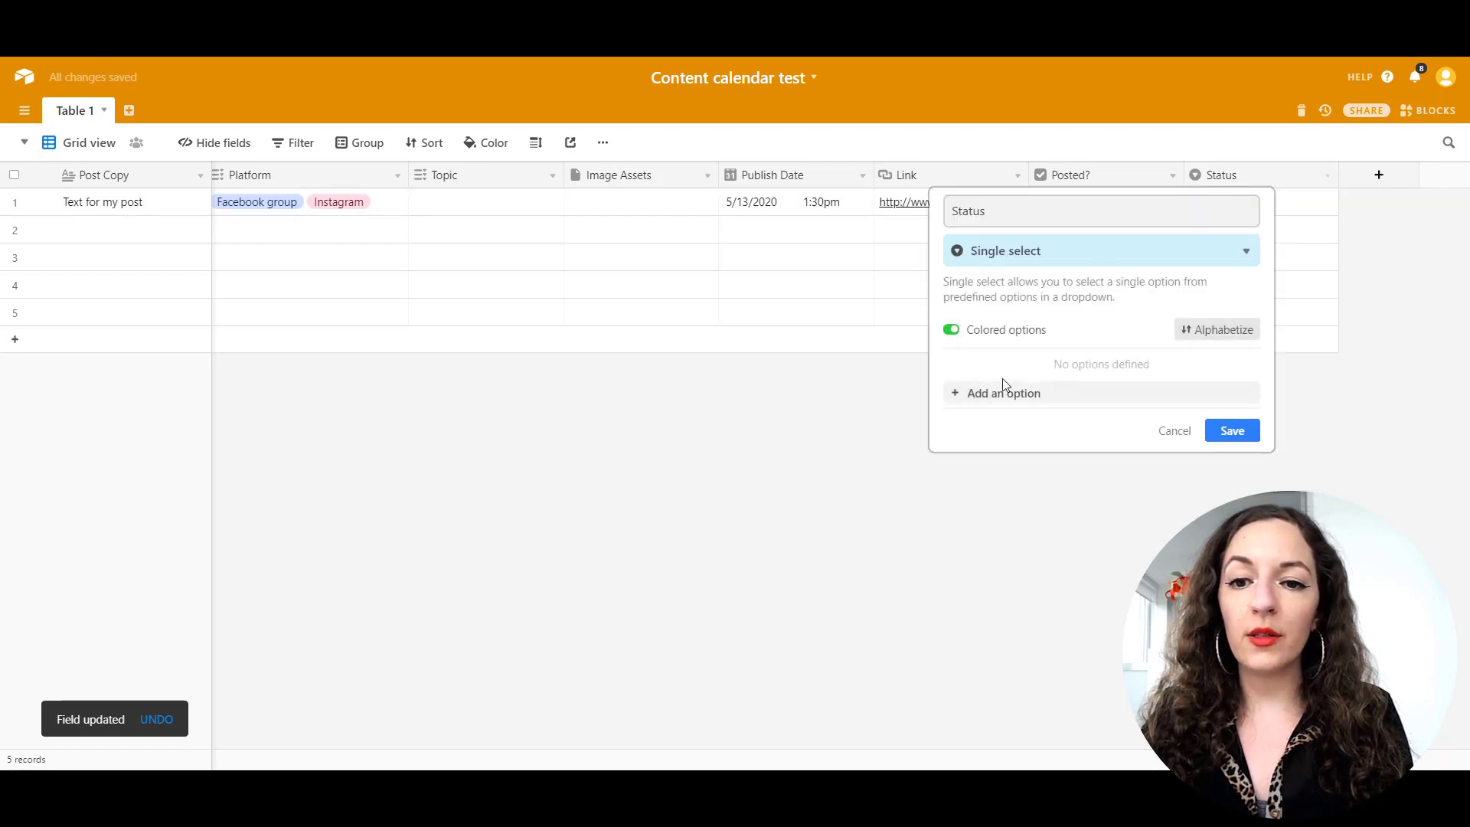
{"action": "left_click", "coordinate": [1007, 396]}
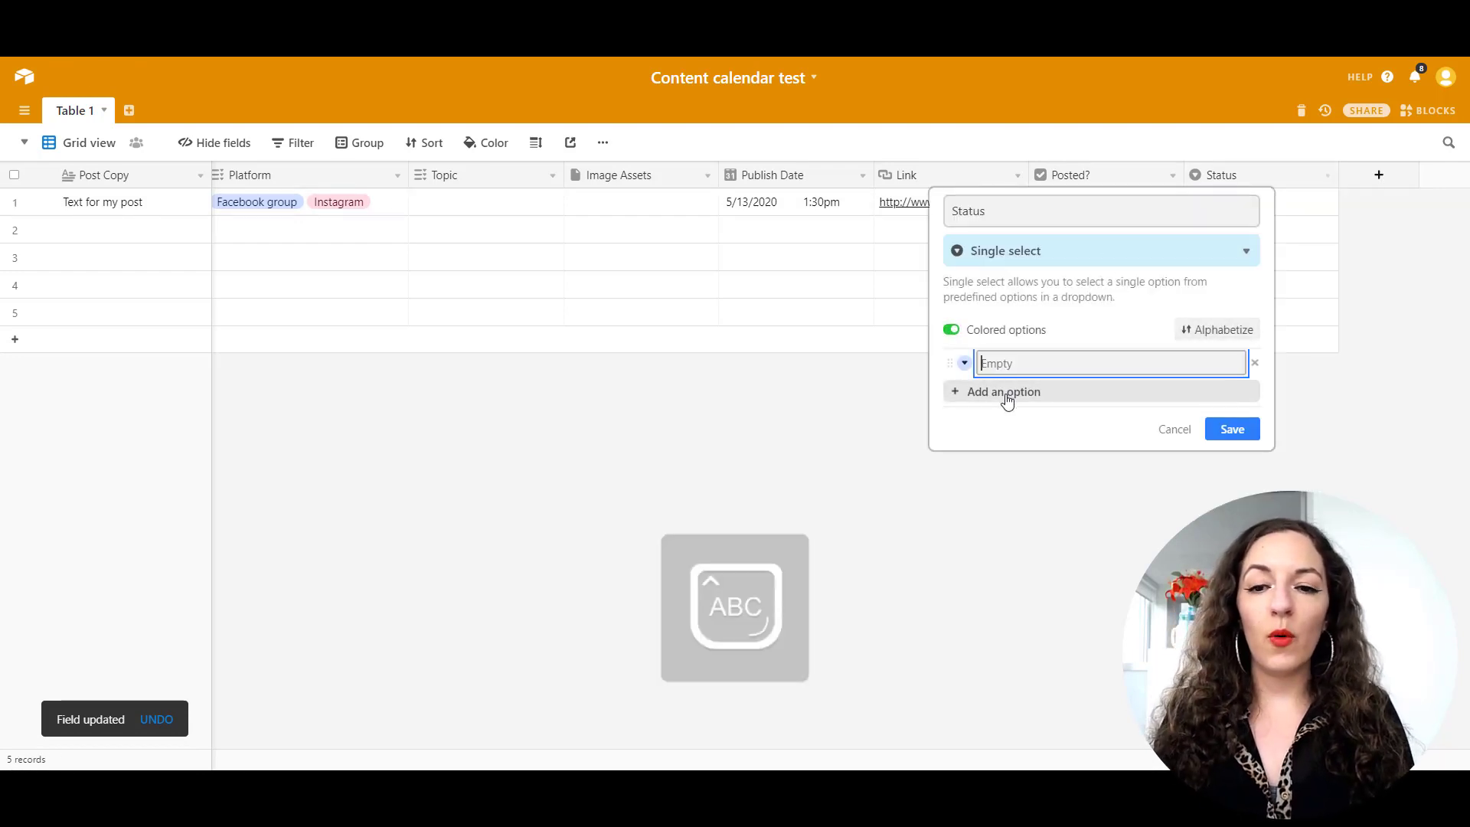
{"action": "type", "text": "Not writ"}
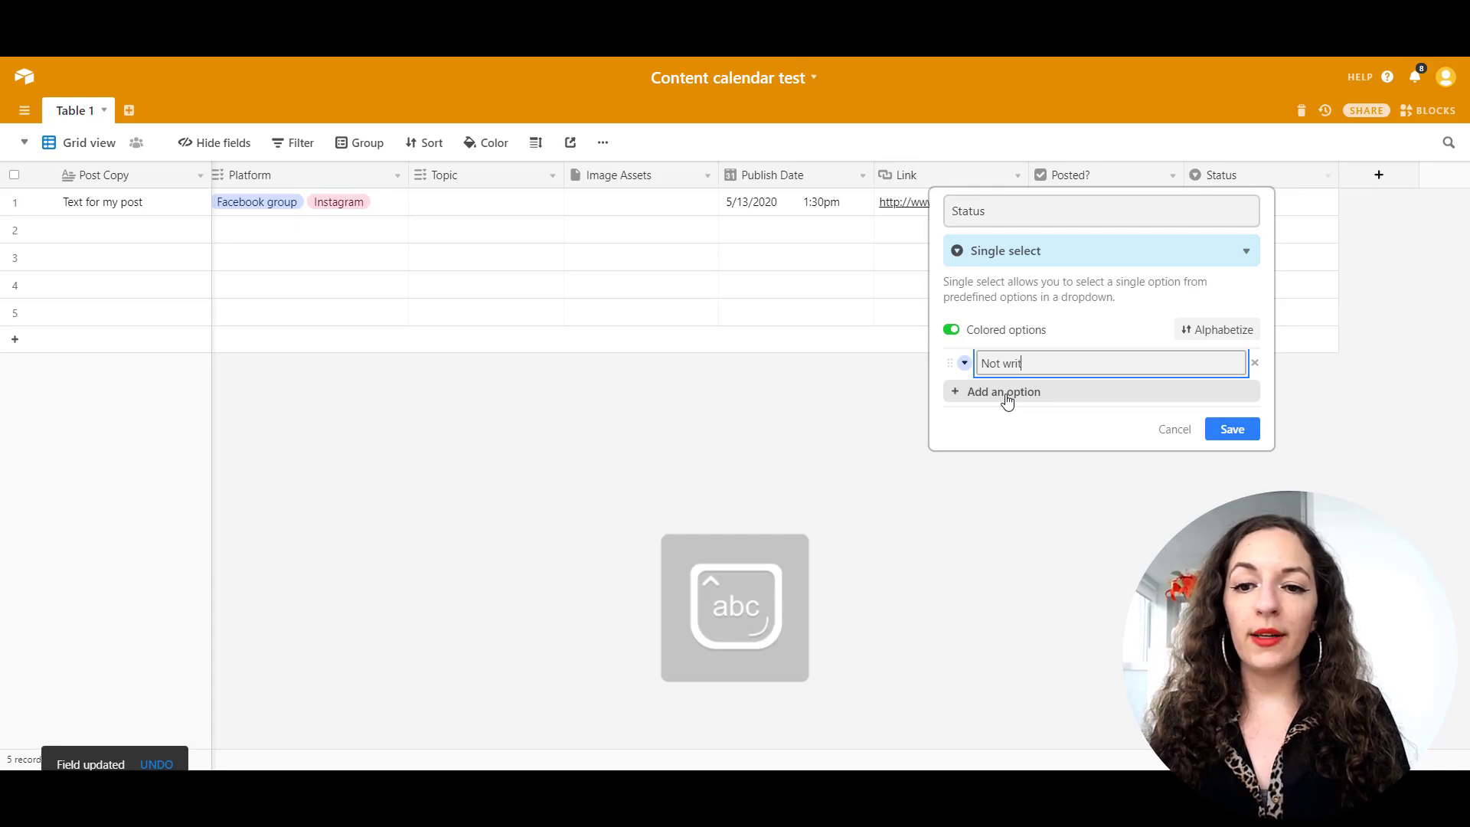
{"action": "type", "text": "ten yet"}
{"action": "left_click", "coordinate": [1007, 397]}
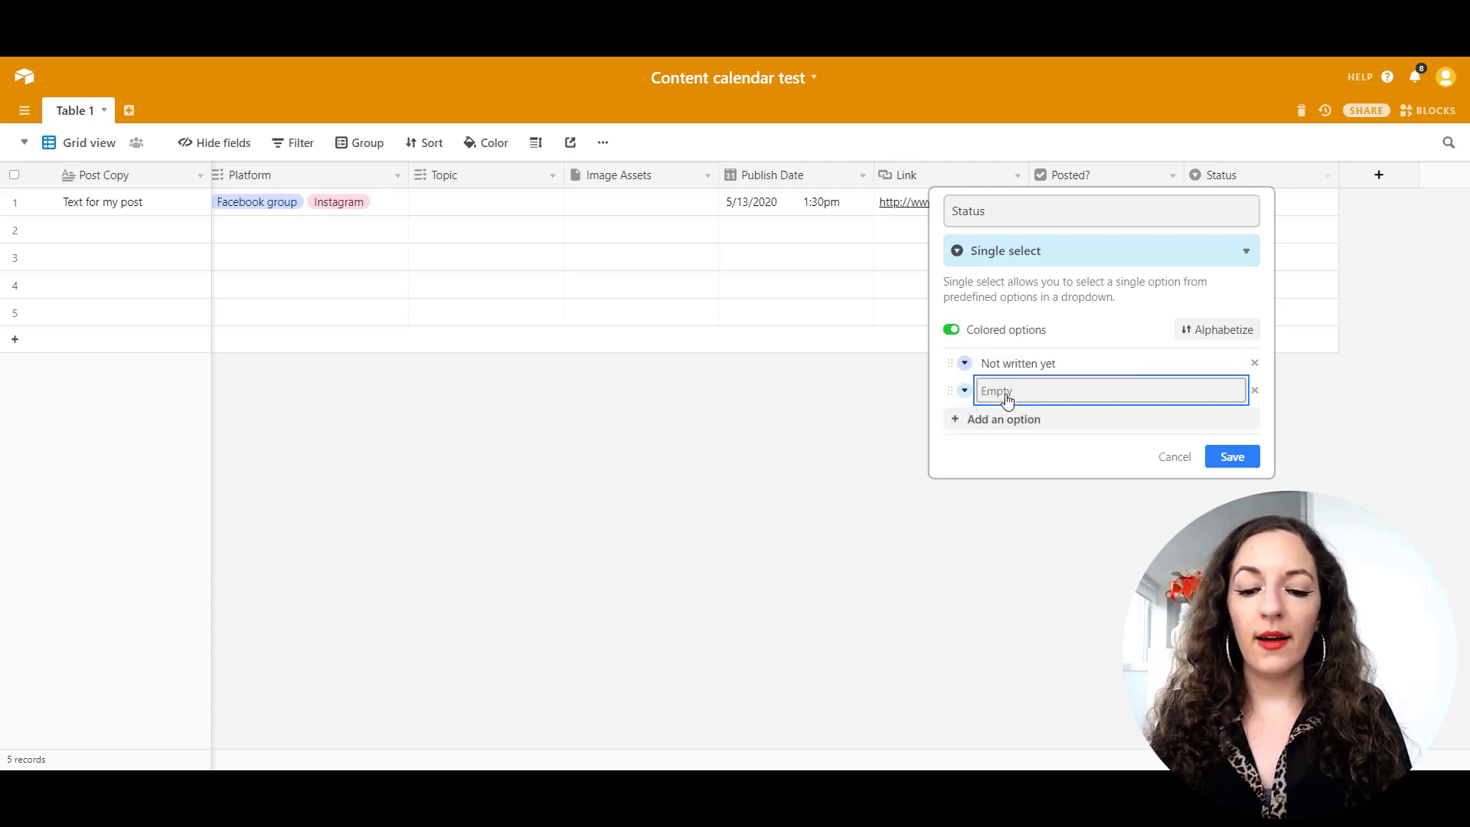
{"action": "type", "text": "Idea finaliz"}
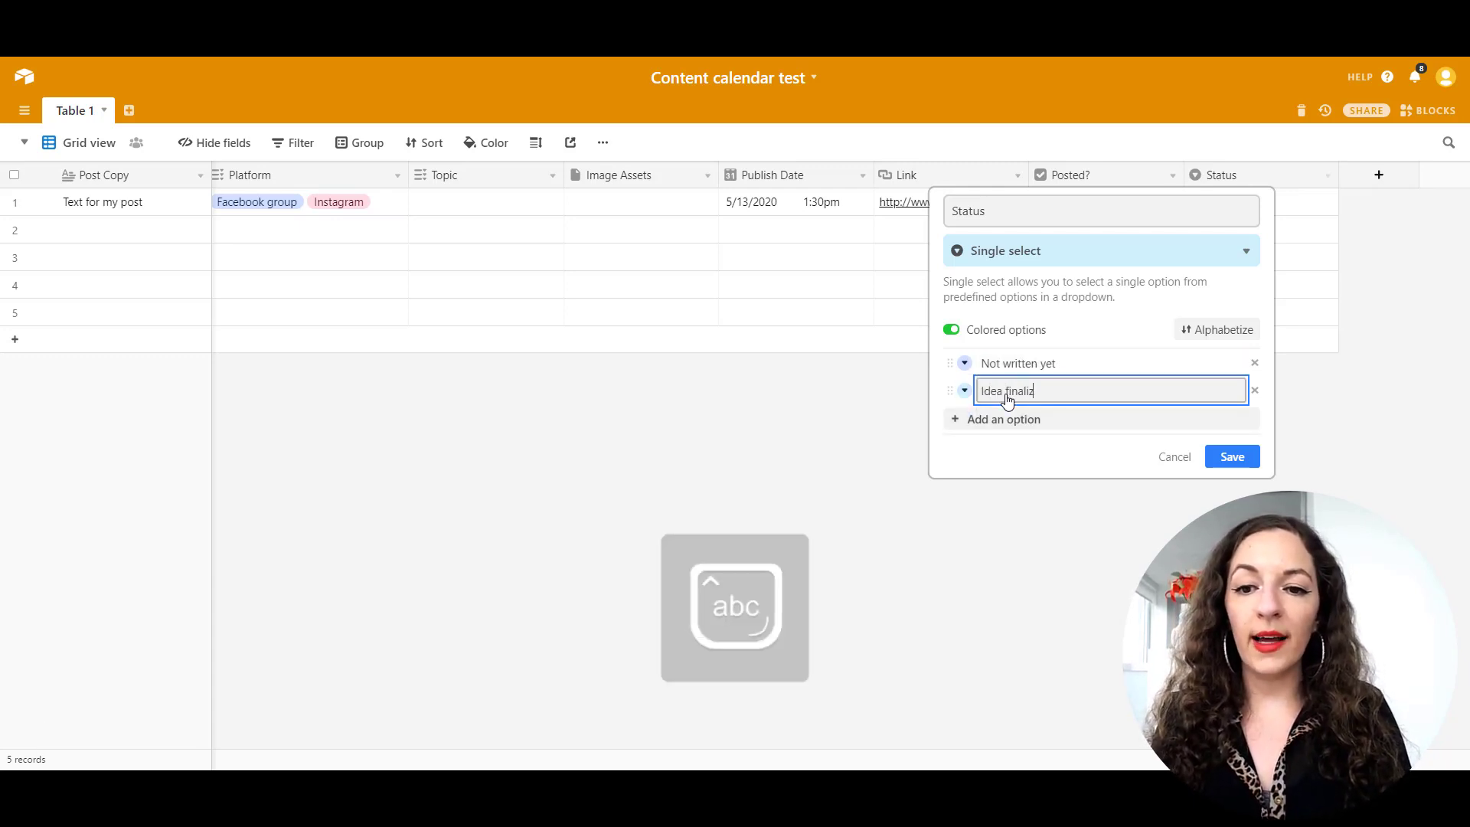
{"action": "type", "text": "ed"}
{"action": "key", "text": "Return"}
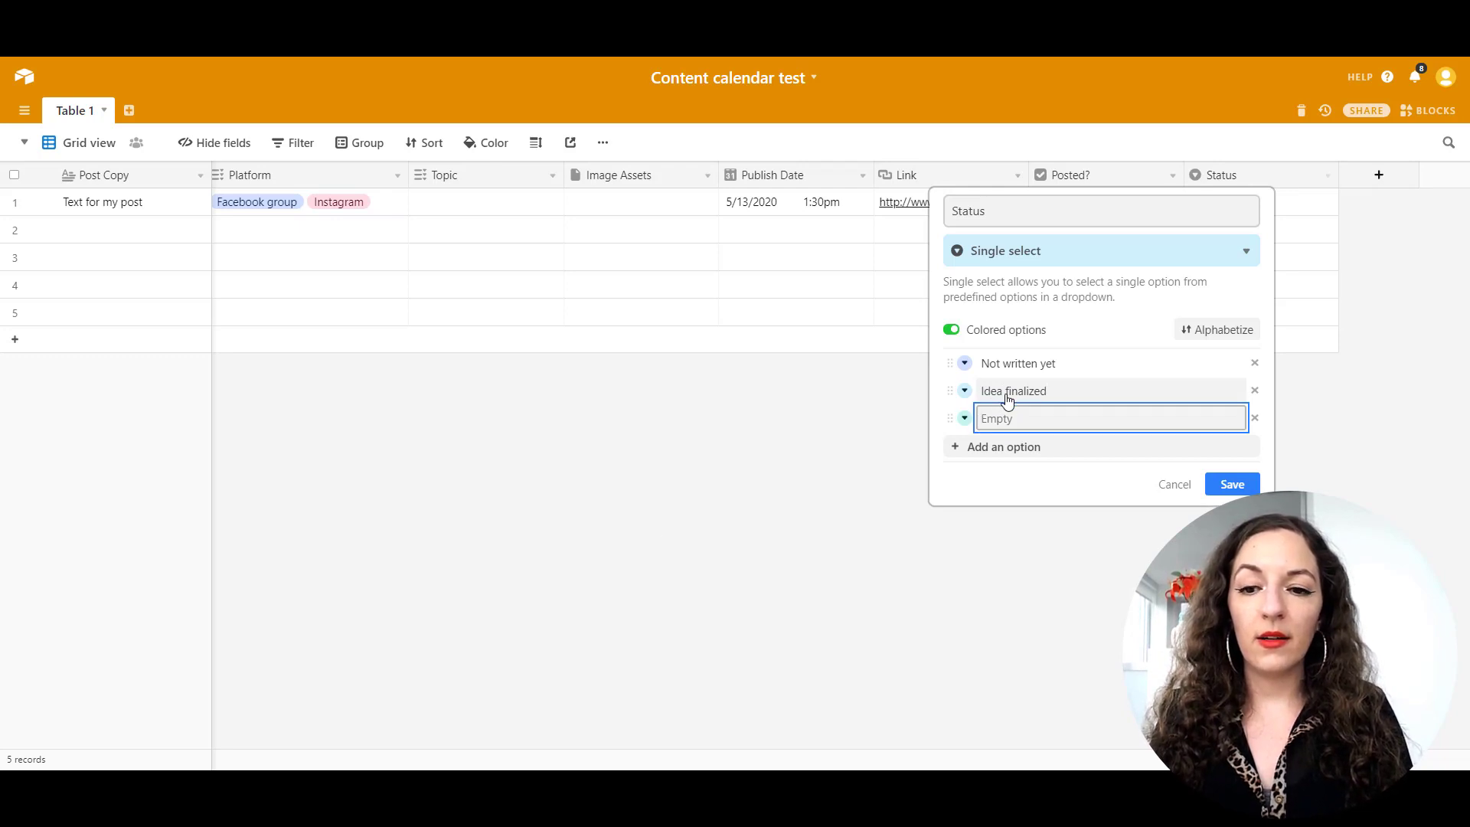
{"action": "key", "text": "Caps_Lock"}
{"action": "key", "text": "Caps_Lock"}
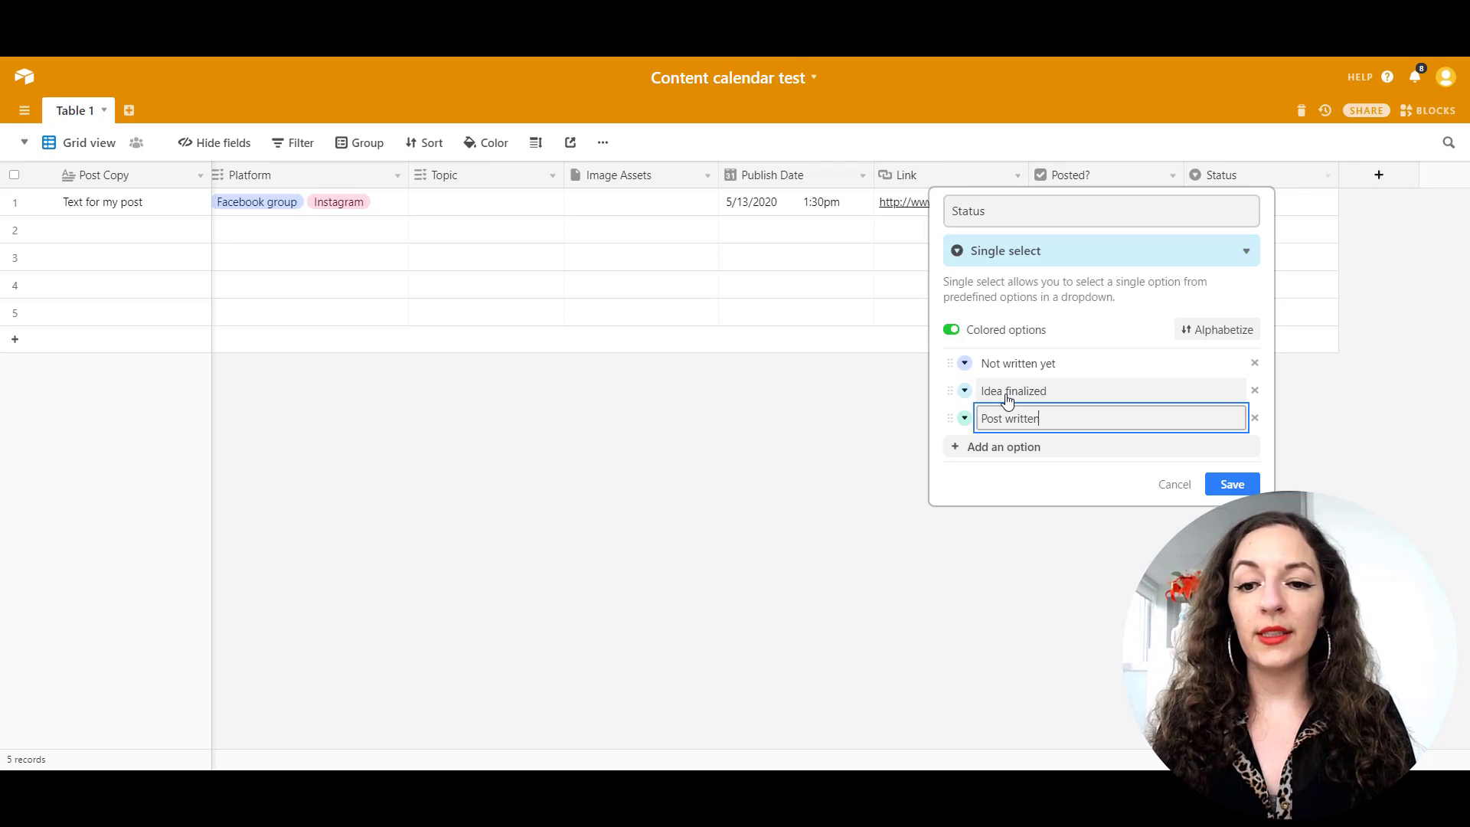
{"action": "key", "text": "Return"}
{"action": "key", "text": "Caps_Lock"}
{"action": "type", "text": "S"}
{"action": "key", "text": "Caps_Lock"}
{"action": "type", "text": "che"}
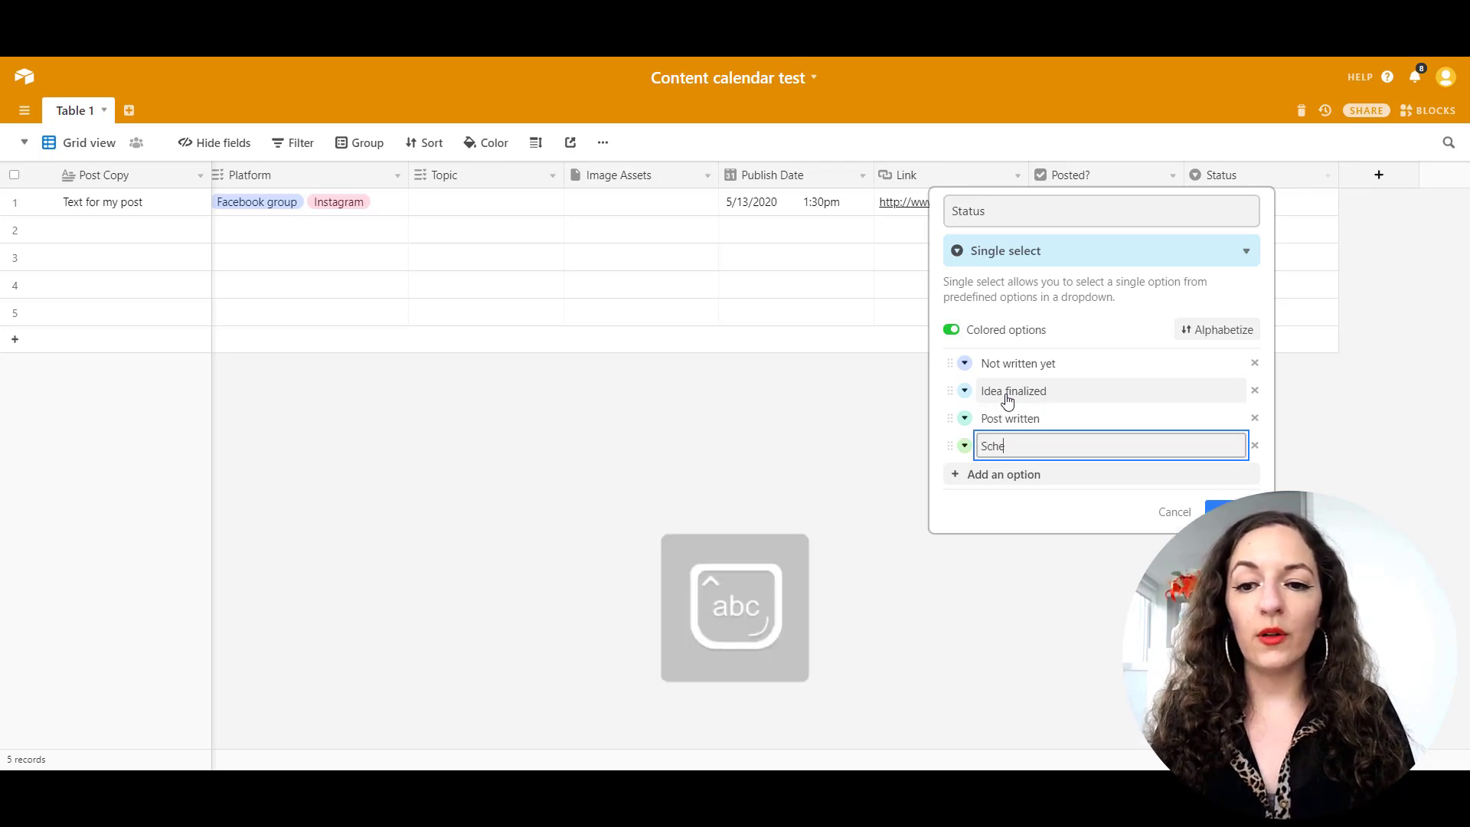
{"action": "type", "text": "duled"}
{"action": "key", "text": "Return"}
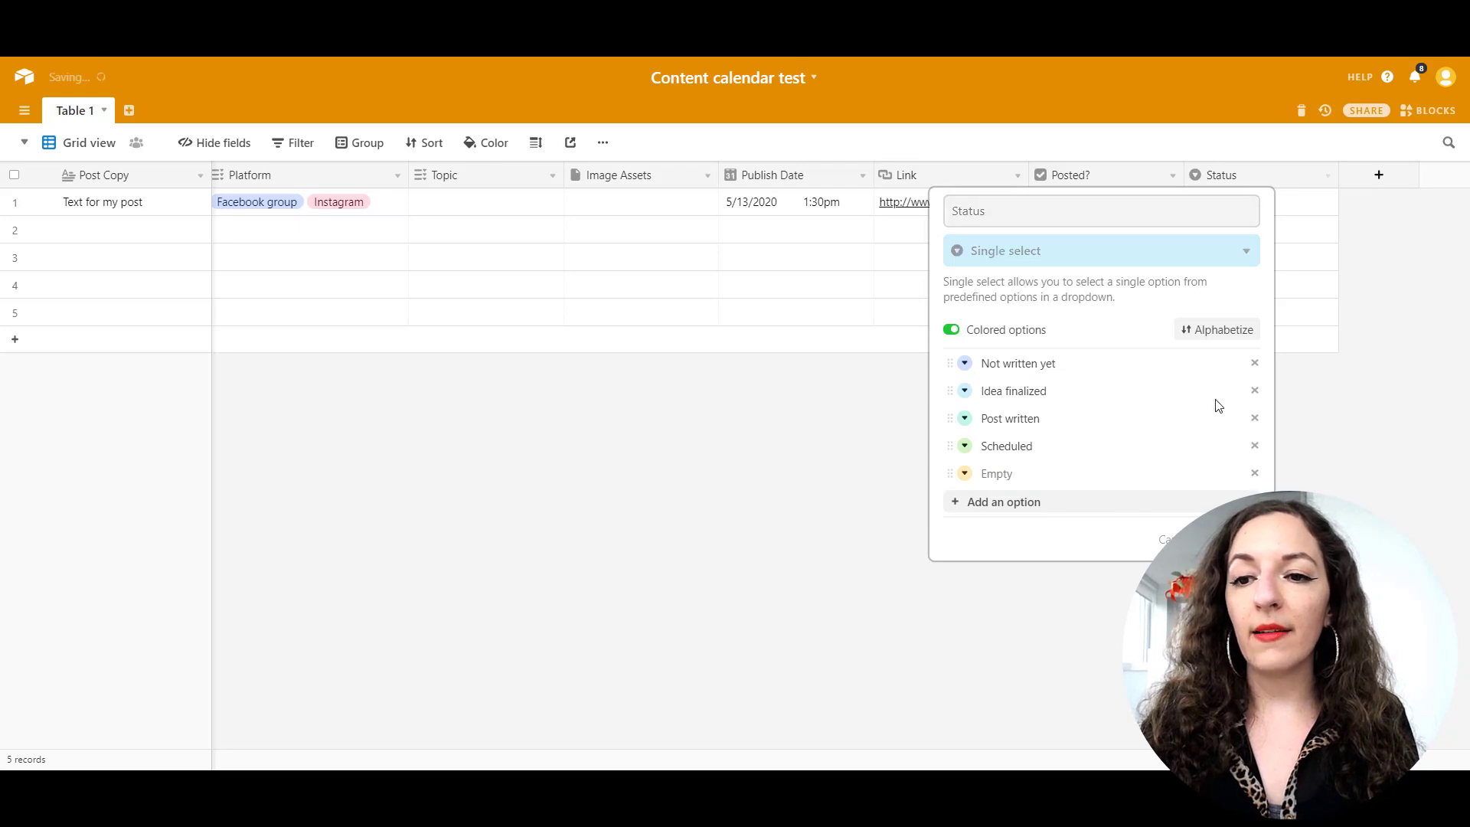
{"action": "key", "text": "Return"}
{"action": "left_click", "coordinate": [1267, 213]}
Set the first post's status to Post written, then change it to Scheduled.
{"action": "left_click", "coordinate": [1307, 201]}
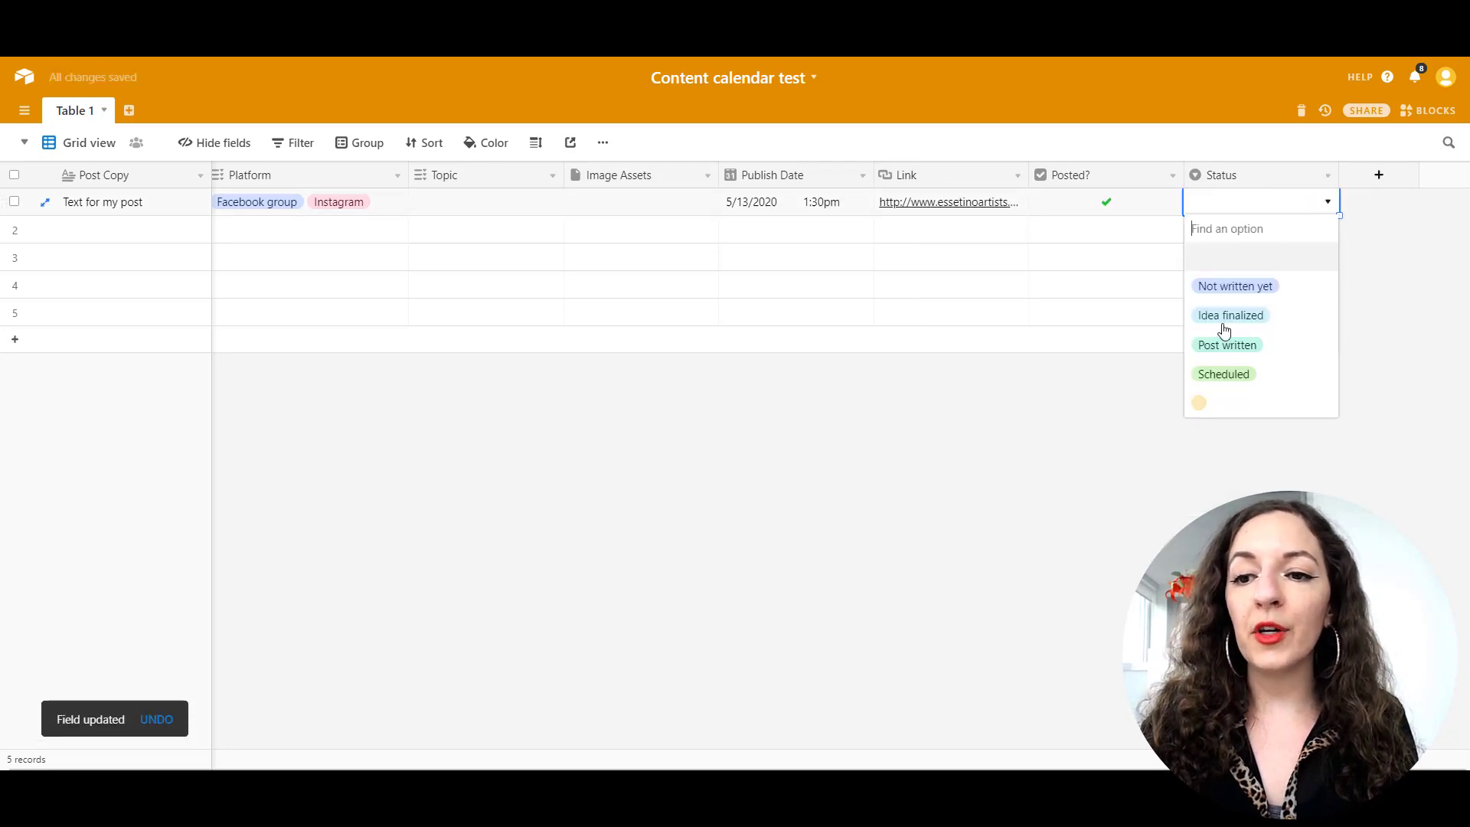
{"action": "left_click", "coordinate": [1227, 346]}
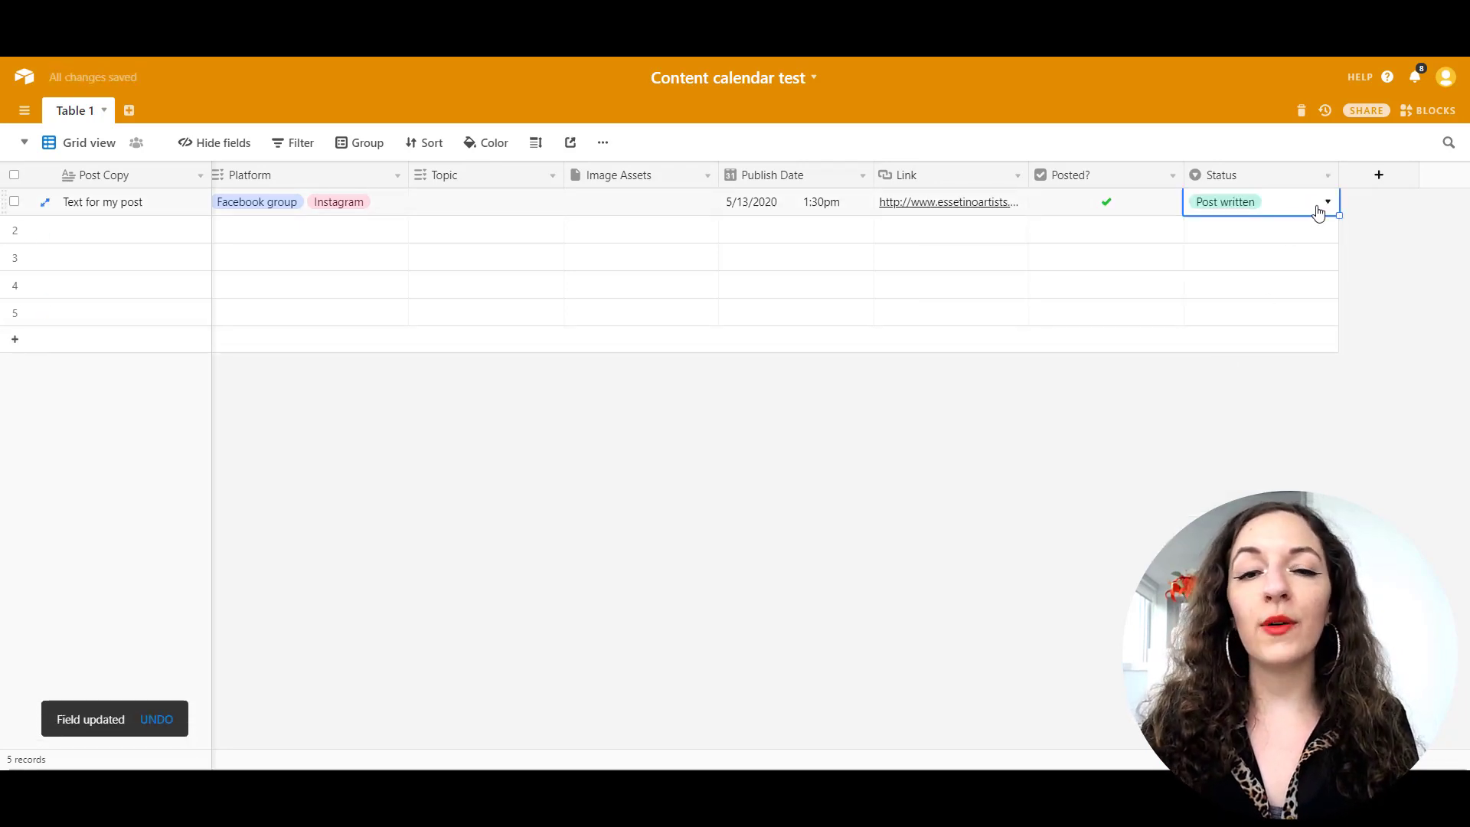
{"action": "left_click", "coordinate": [1318, 209]}
{"action": "left_click", "coordinate": [1238, 378]}
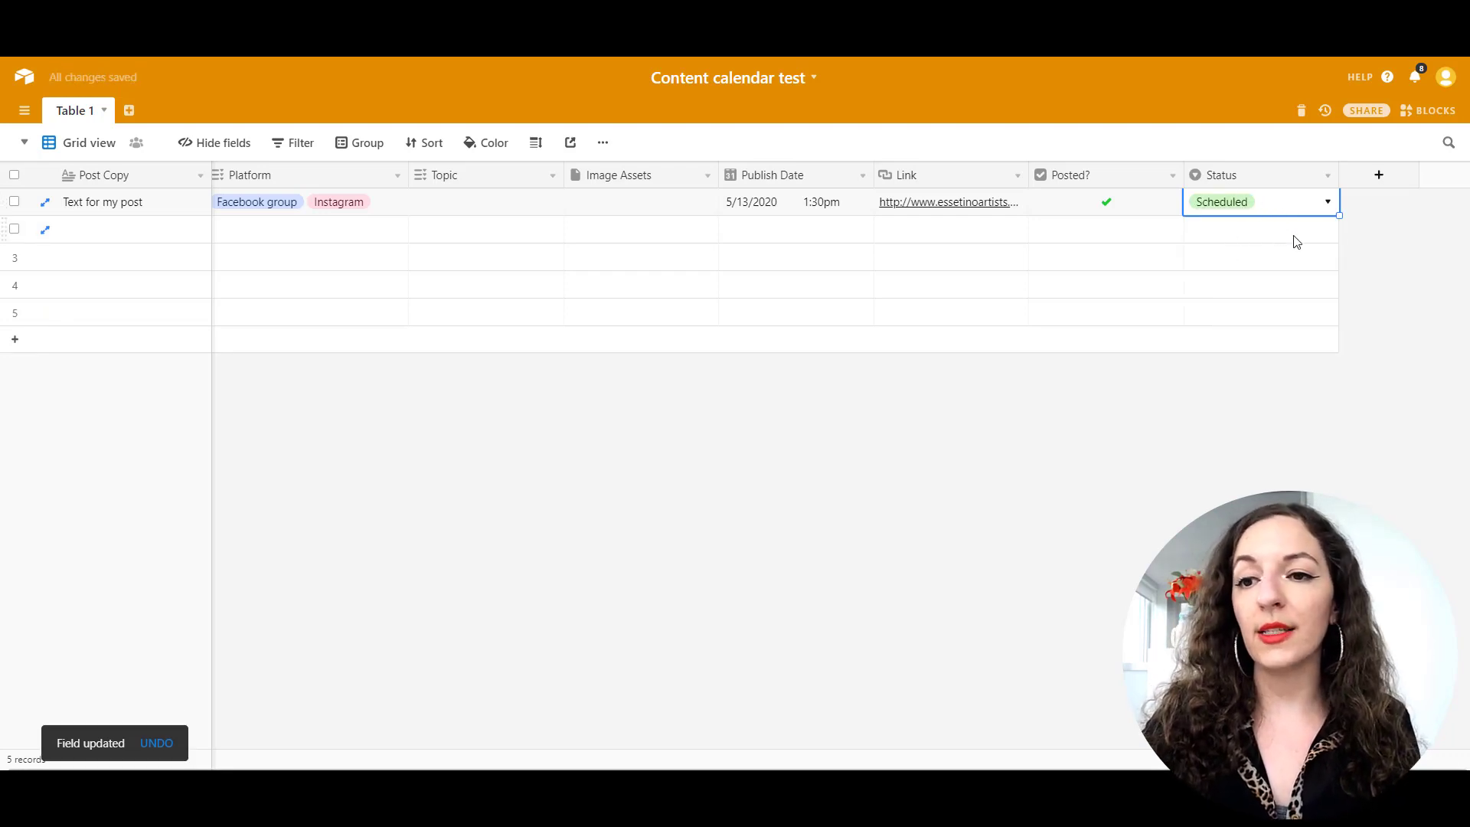
Add a Field 9 column after Status, keeping it as single line text.
{"action": "left_click", "coordinate": [1371, 184]}
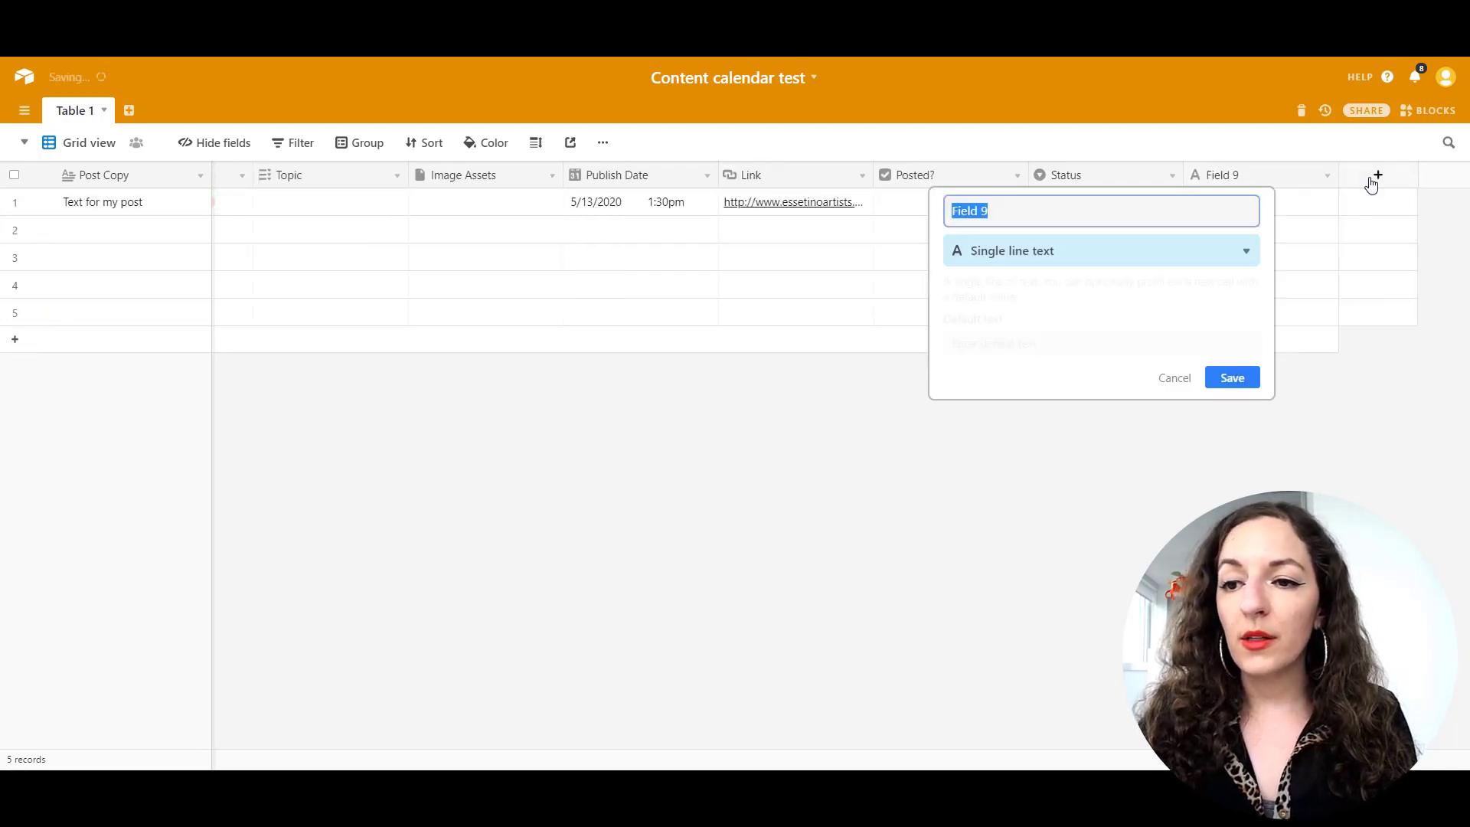
{"action": "left_click", "coordinate": [1149, 247]}
{"action": "scroll", "coordinate": [1031, 465], "scroll_direction": "down", "scroll_amount": 1}
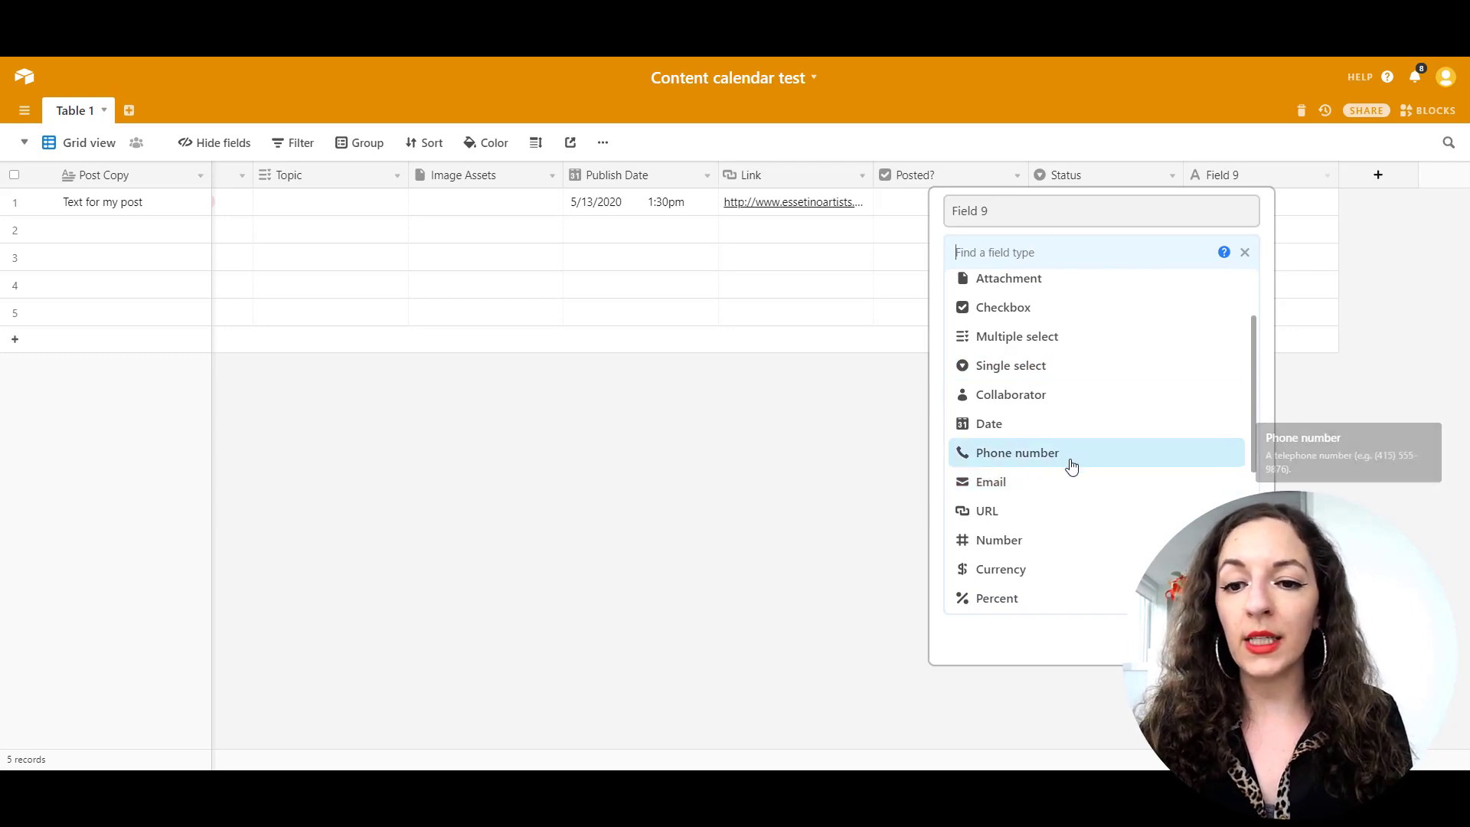
{"action": "scroll", "coordinate": [1070, 466], "scroll_direction": "down", "scroll_amount": 2}
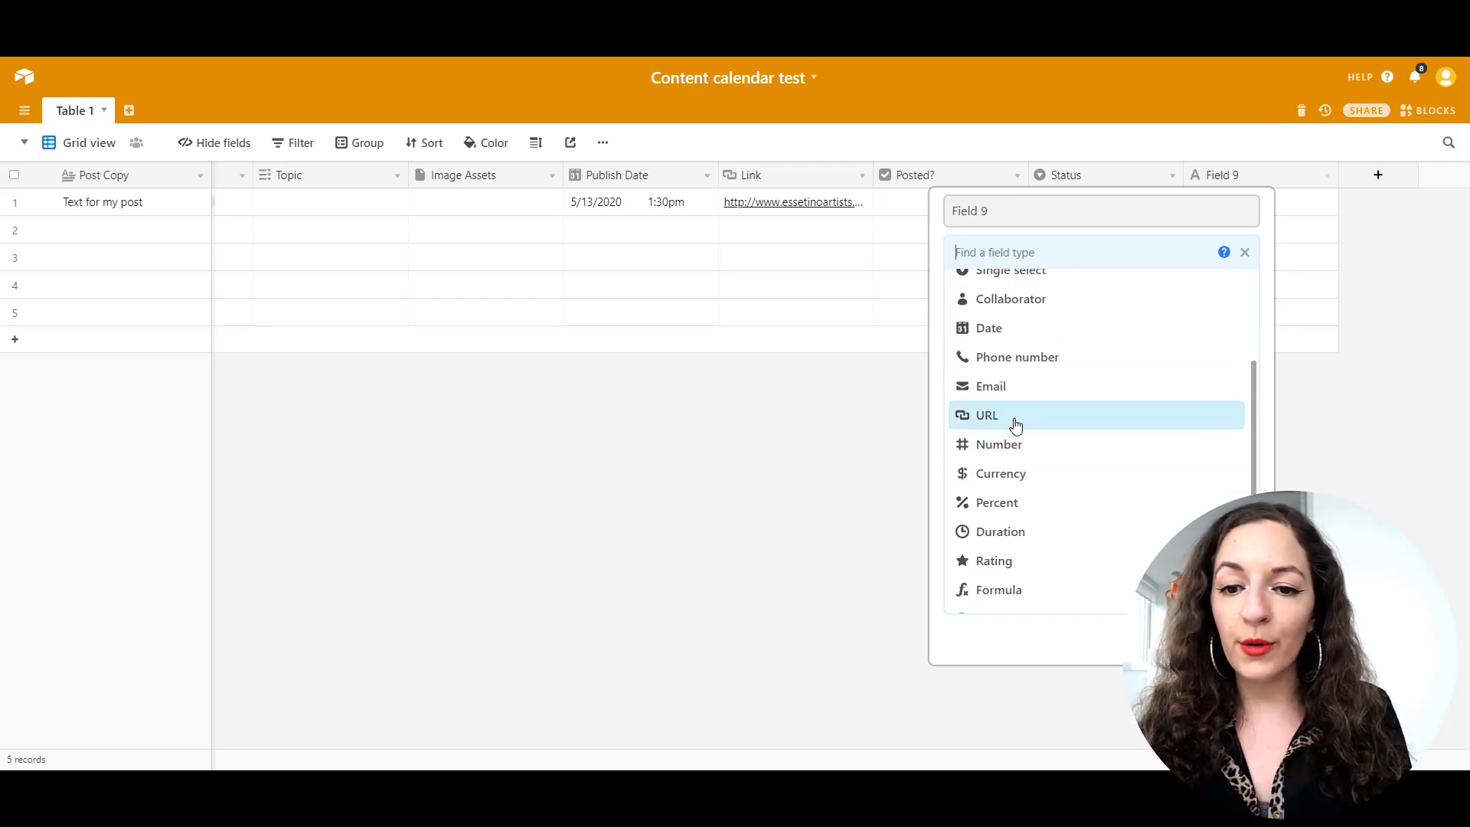
{"action": "scroll", "coordinate": [1042, 520], "scroll_direction": "down", "scroll_amount": 4}
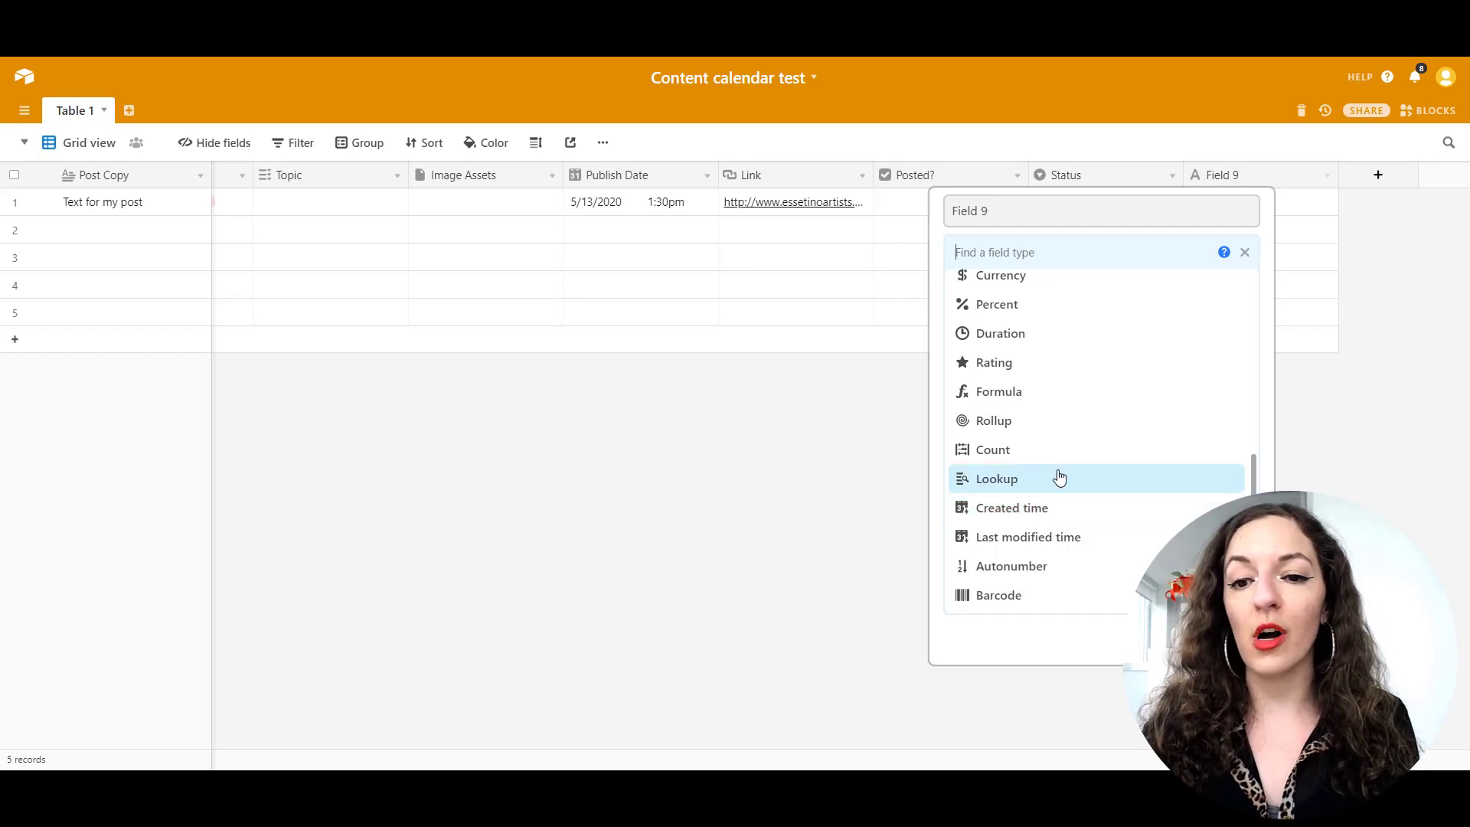
{"action": "key", "text": "Escape"}
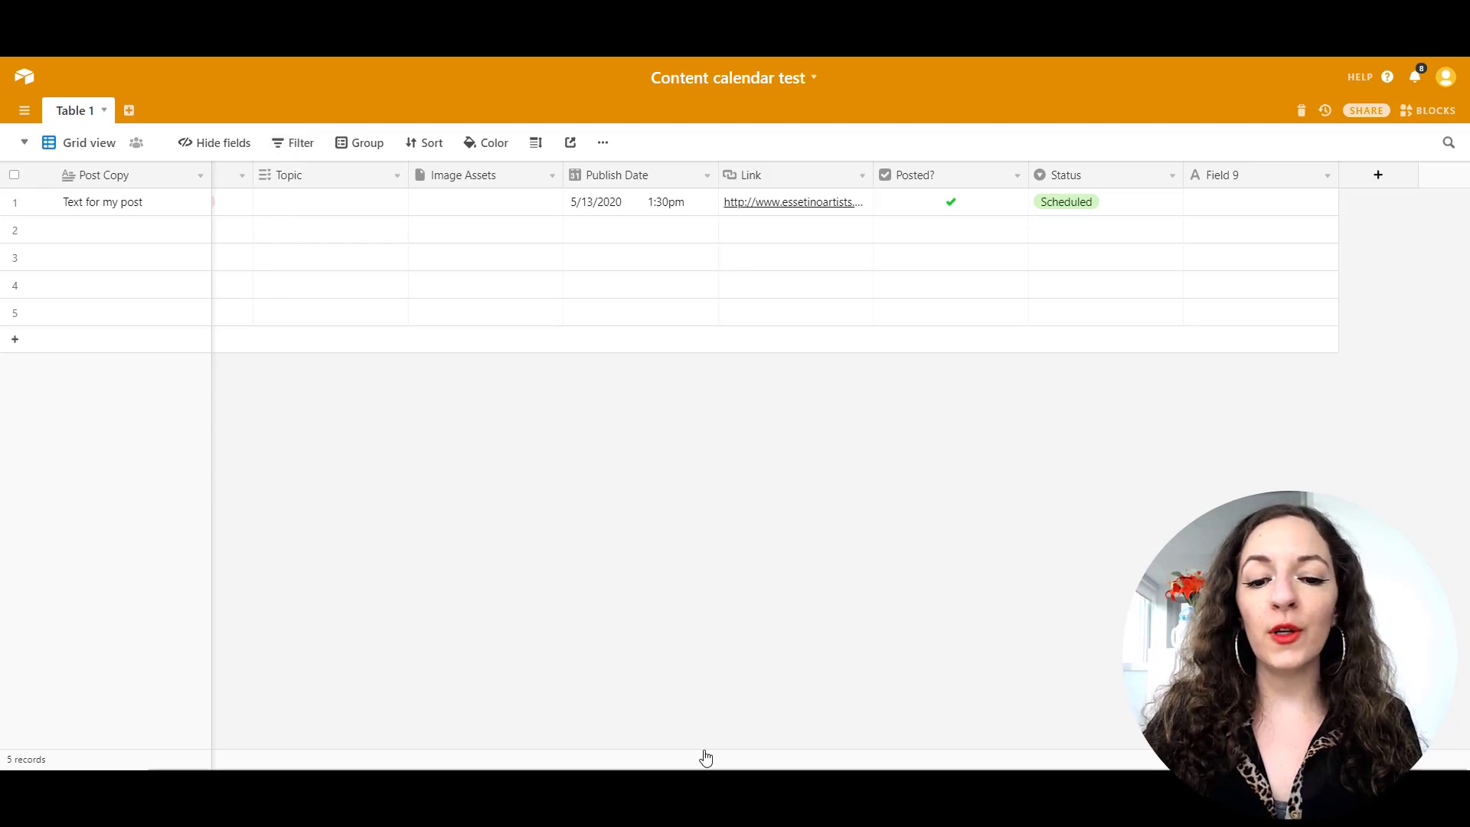
Filter the view to records where Platform has any of Facebook group.
{"action": "left_click", "coordinate": [303, 147]}
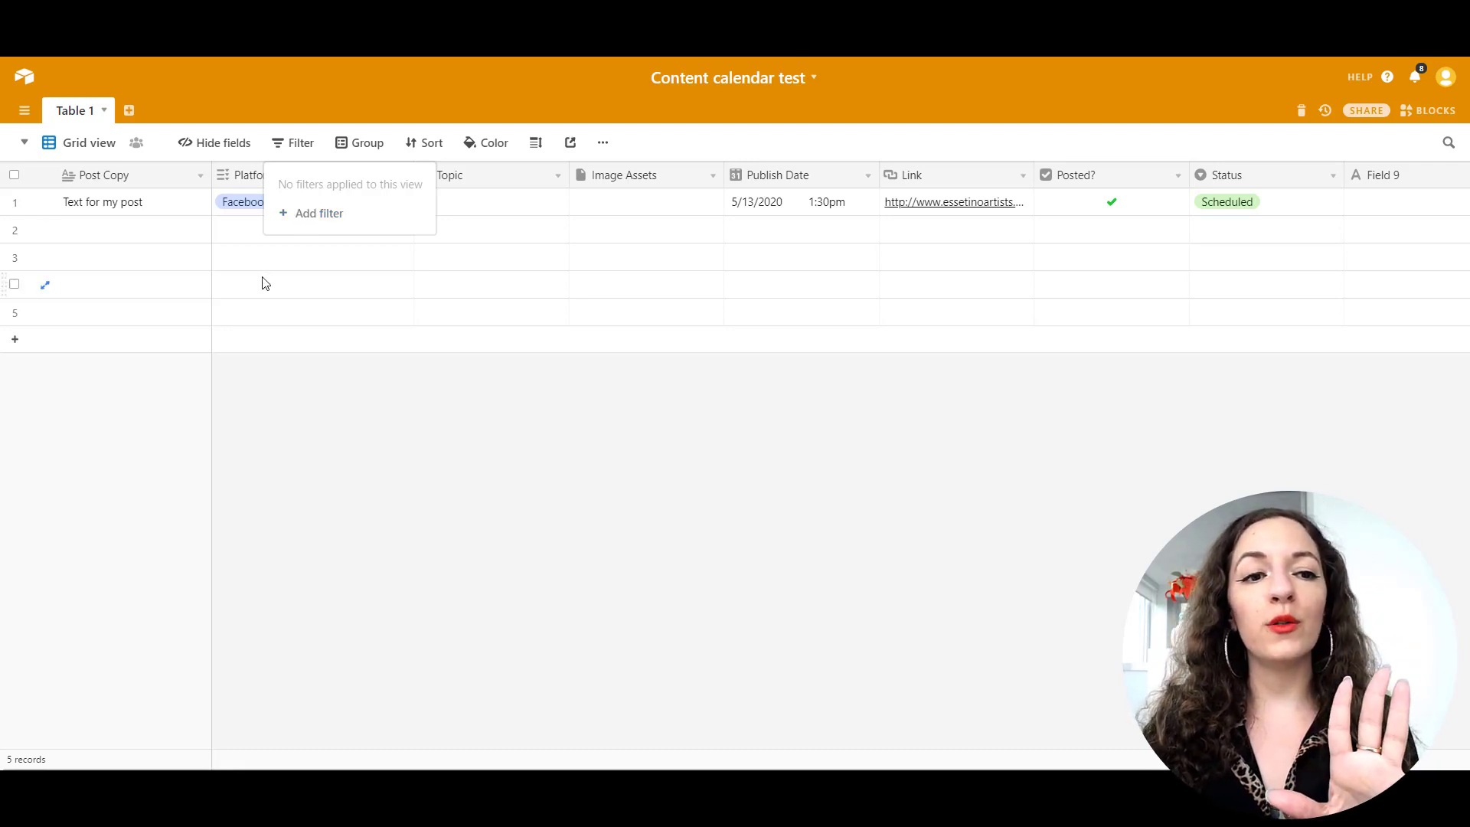
{"action": "key", "text": "Escape"}
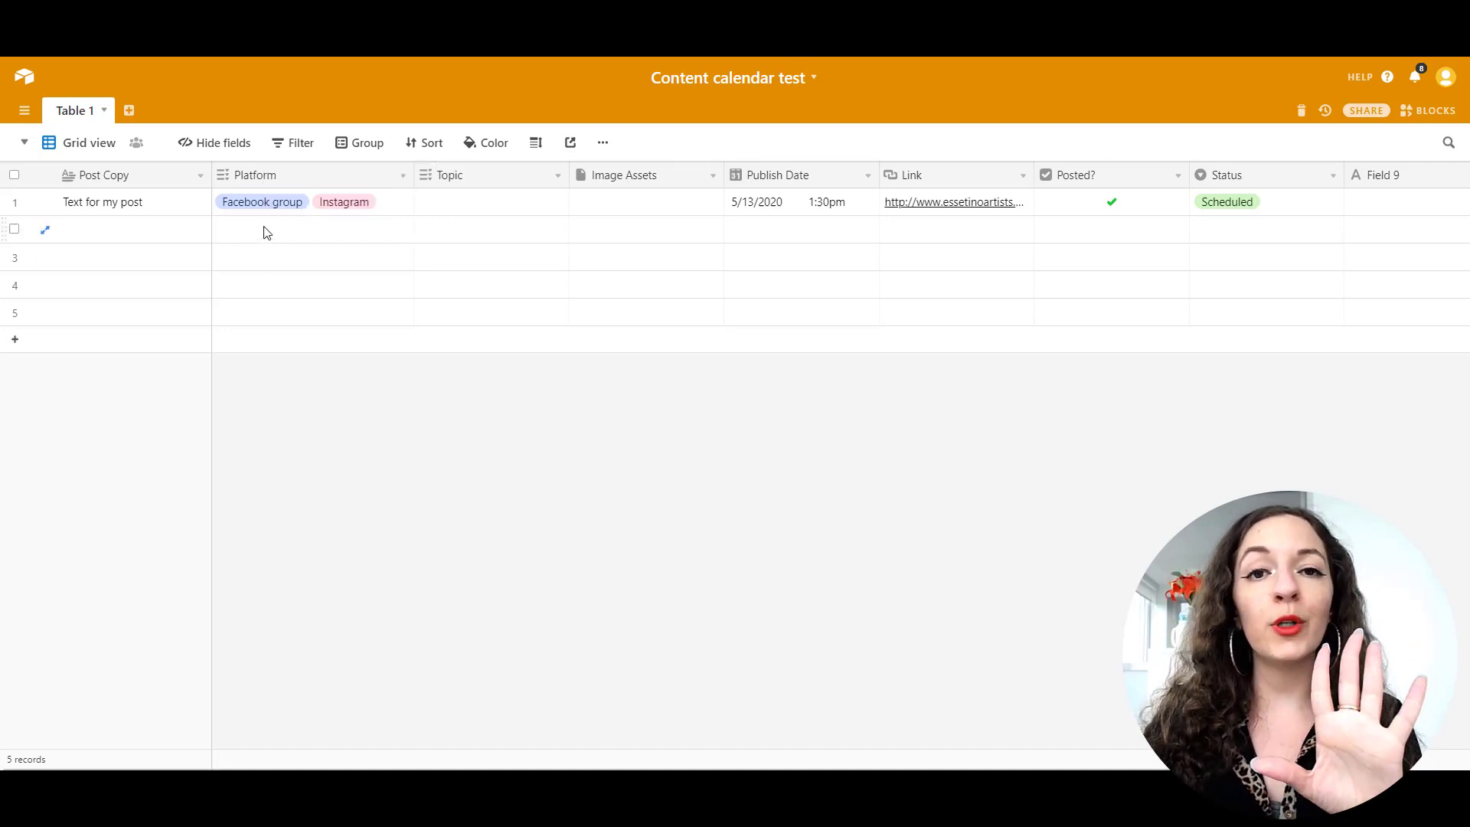
{"action": "left_click", "coordinate": [297, 143]}
{"action": "left_click", "coordinate": [316, 223]}
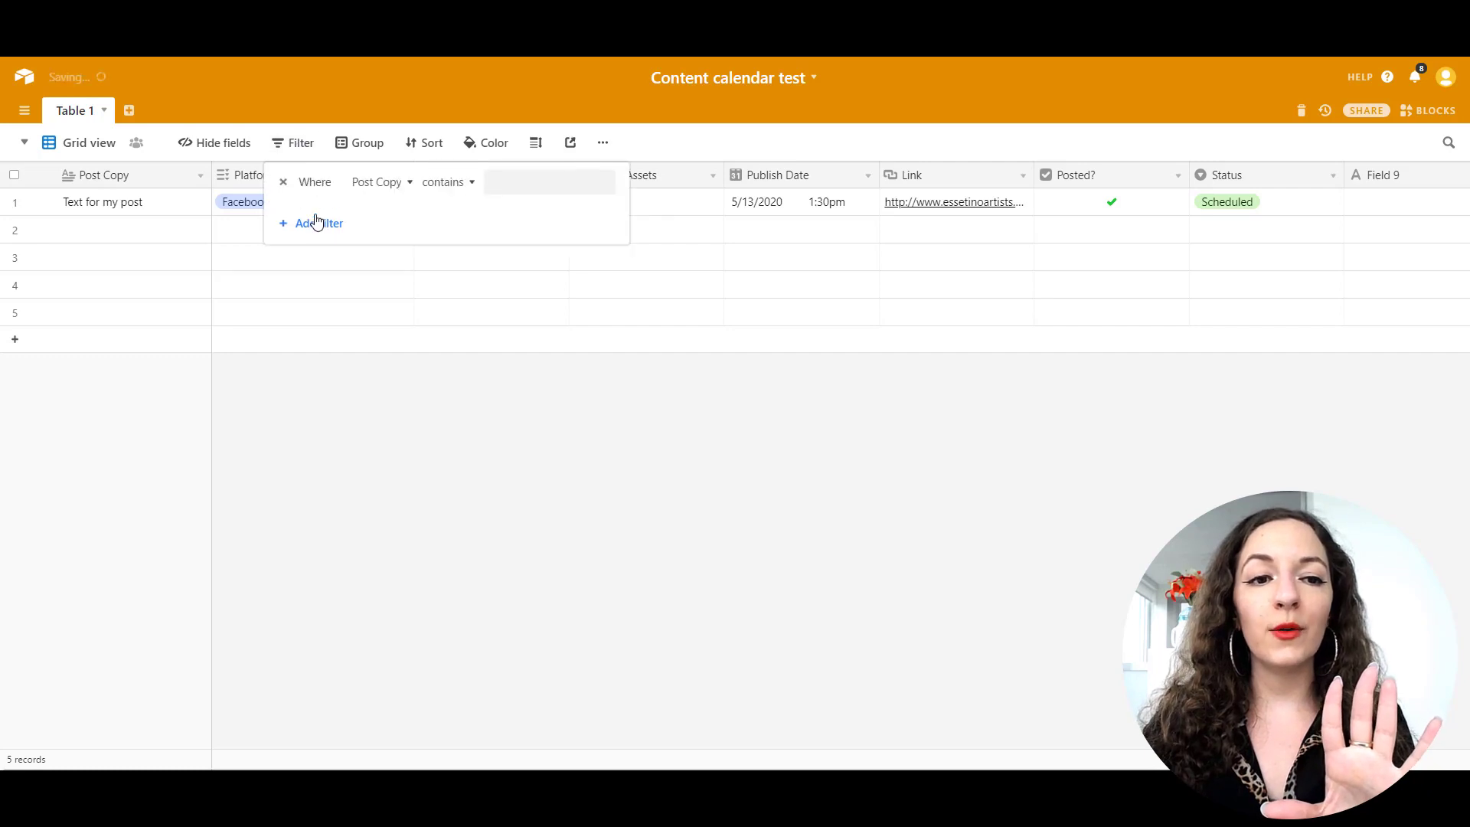
{"action": "left_click", "coordinate": [374, 189]}
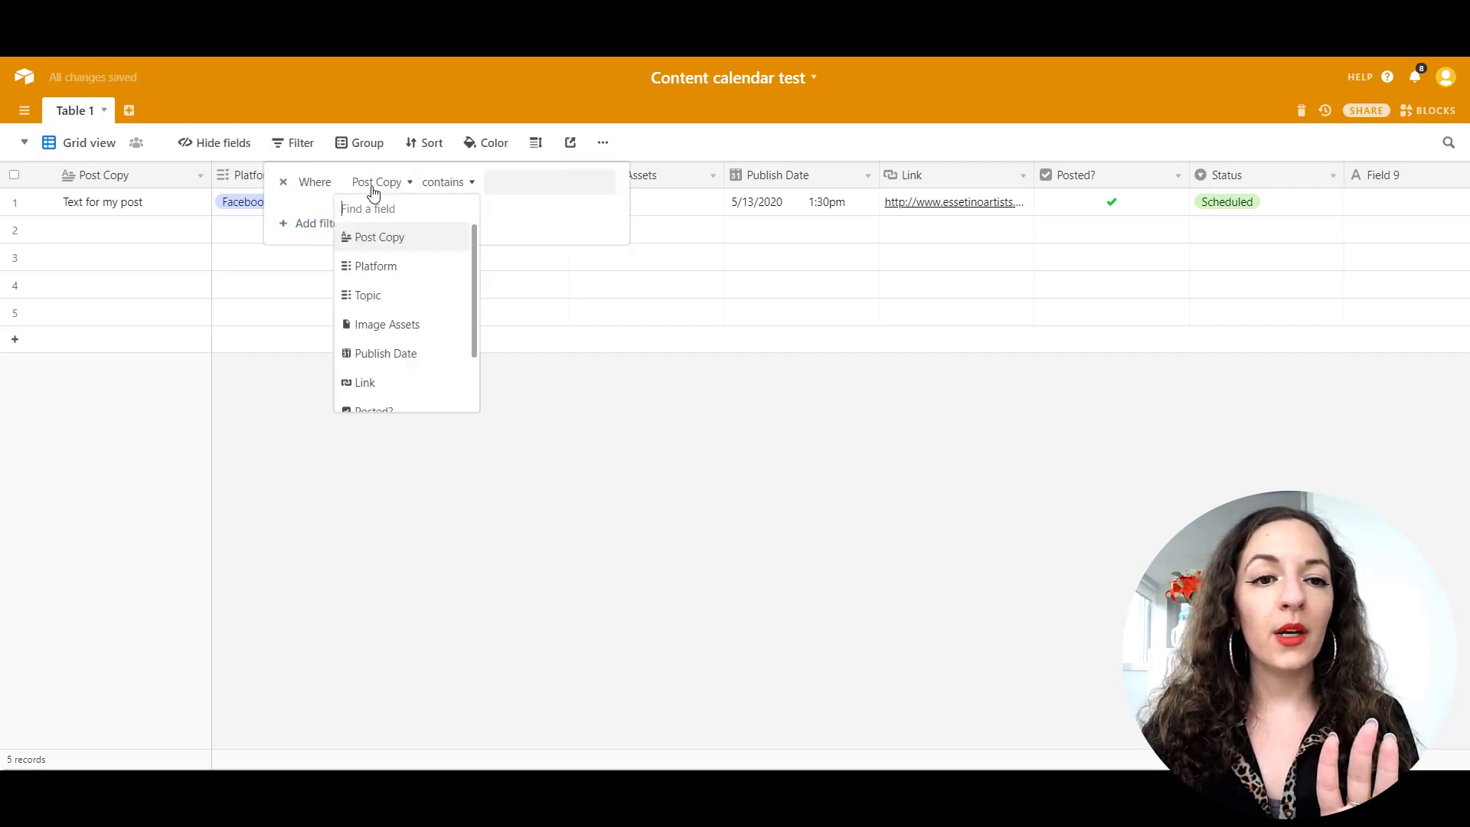
{"action": "left_click", "coordinate": [371, 268]}
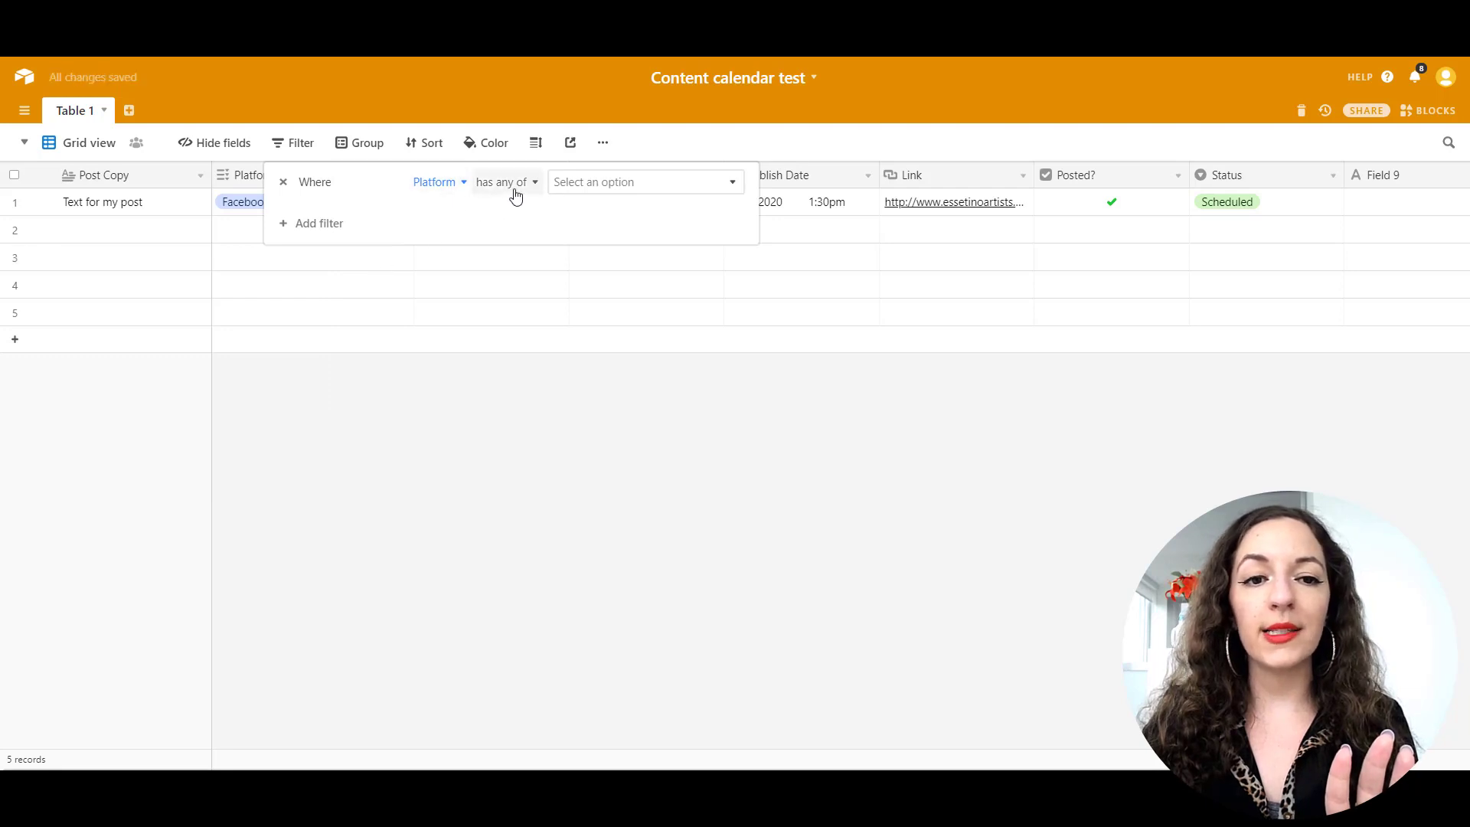
{"action": "left_click", "coordinate": [573, 188]}
{"action": "left_click", "coordinate": [589, 232]}
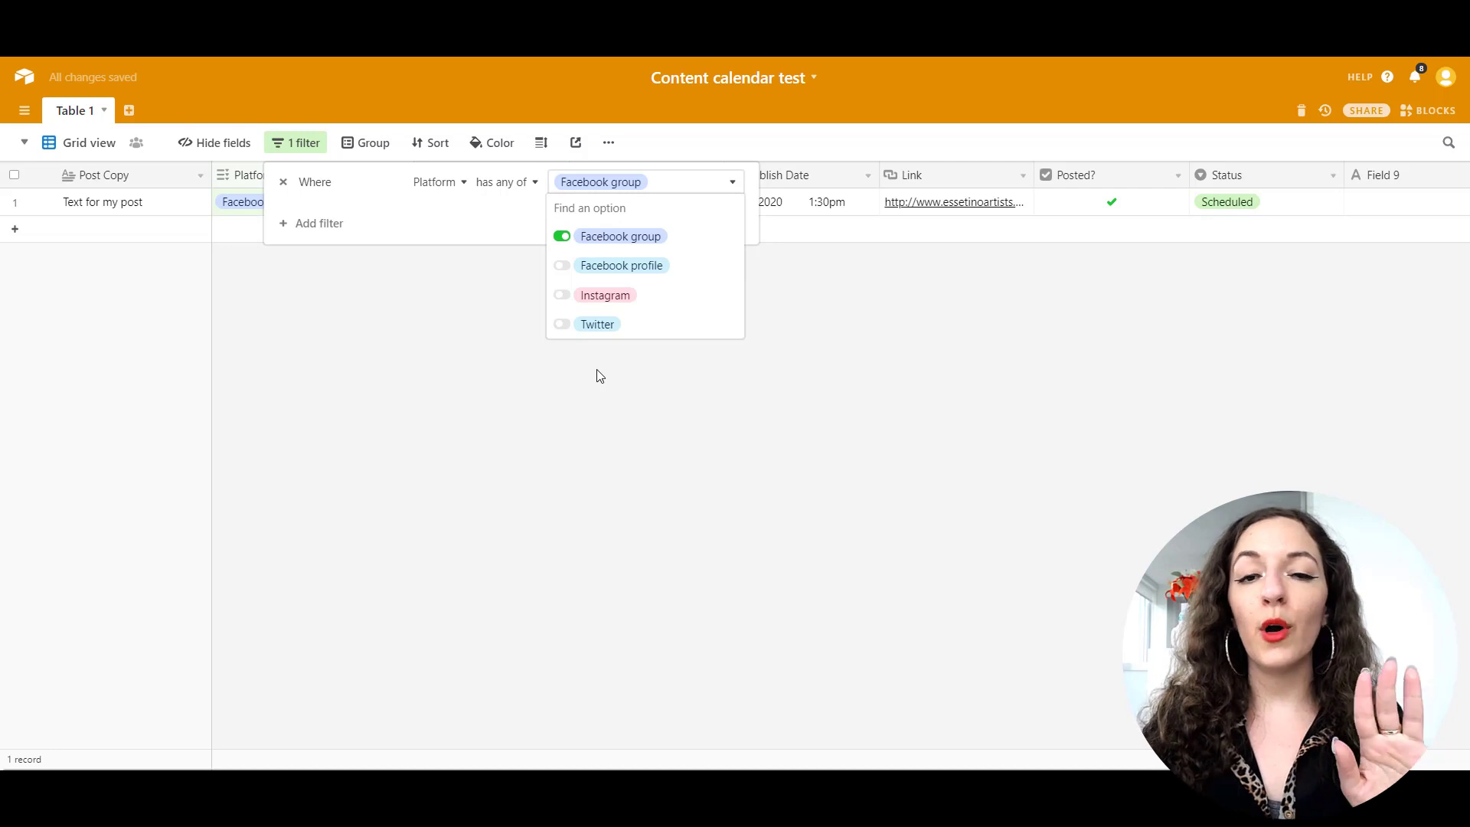
{"action": "left_click", "coordinate": [598, 402]}
{"action": "left_click", "coordinate": [830, 238]}
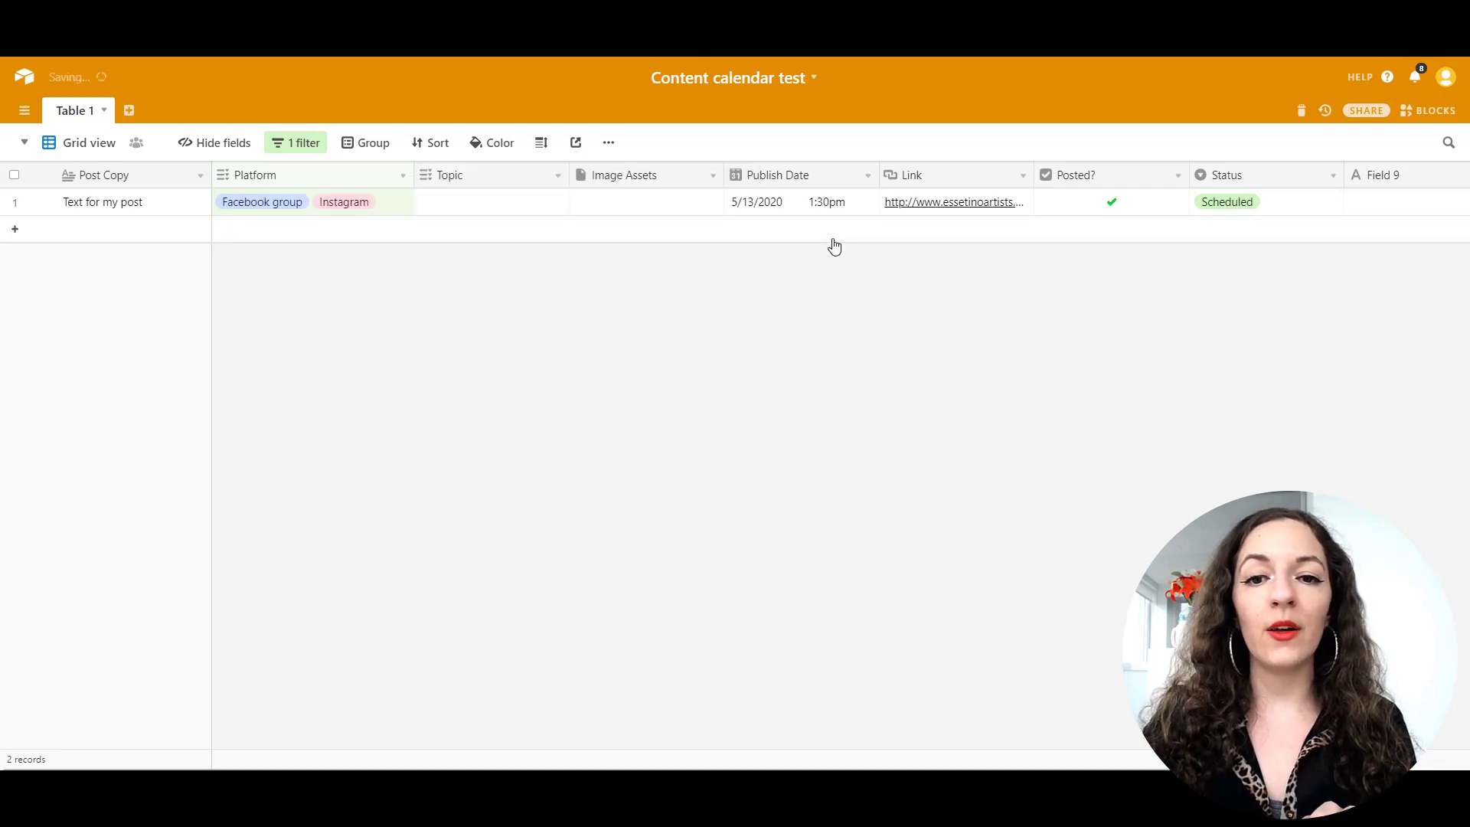
Add a new Facebook group record, then remove the Platform filter so all records show.
{"action": "left_click", "coordinate": [820, 239]}
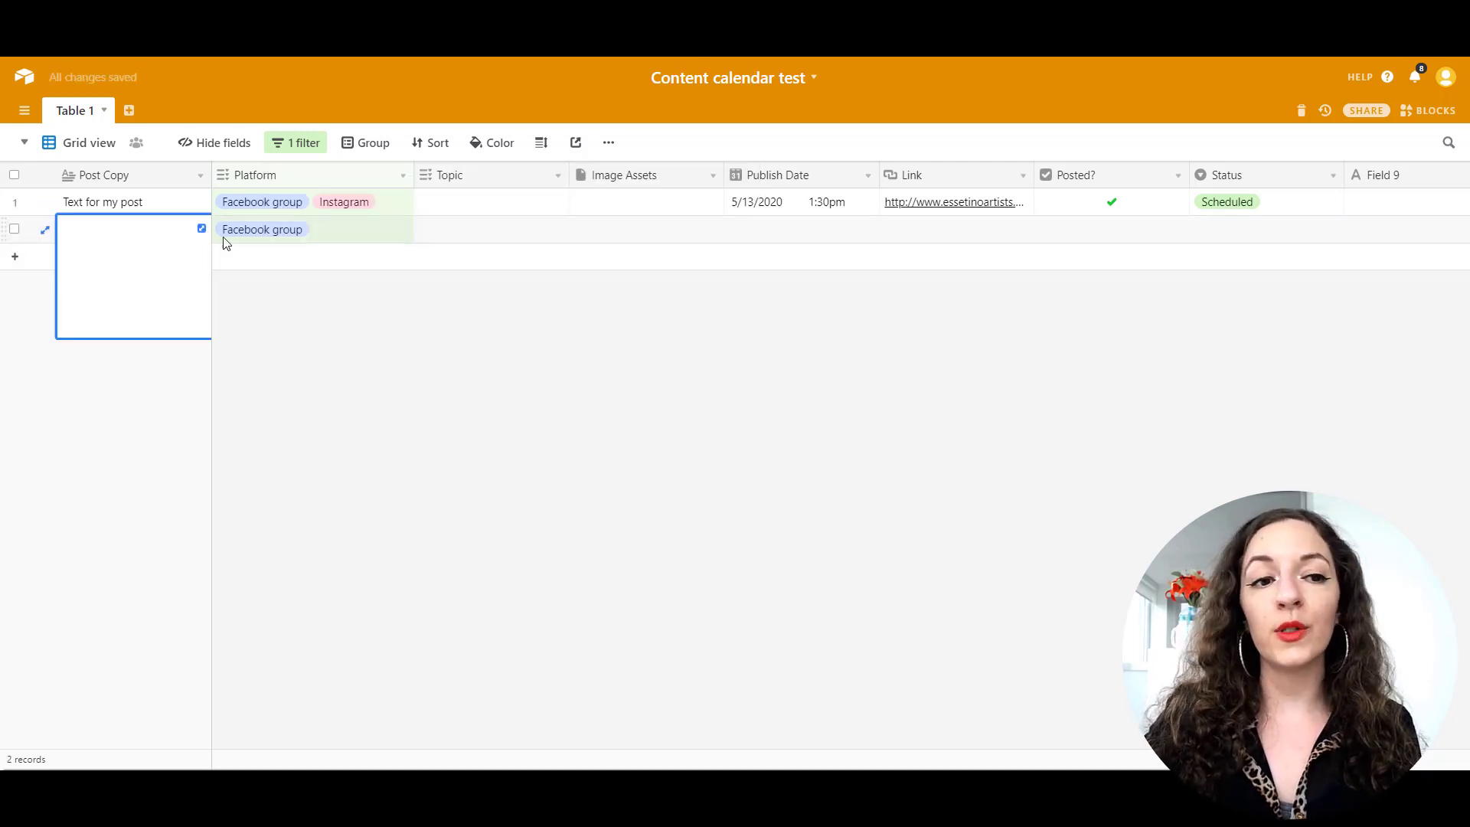
{"action": "left_click", "coordinate": [301, 146]}
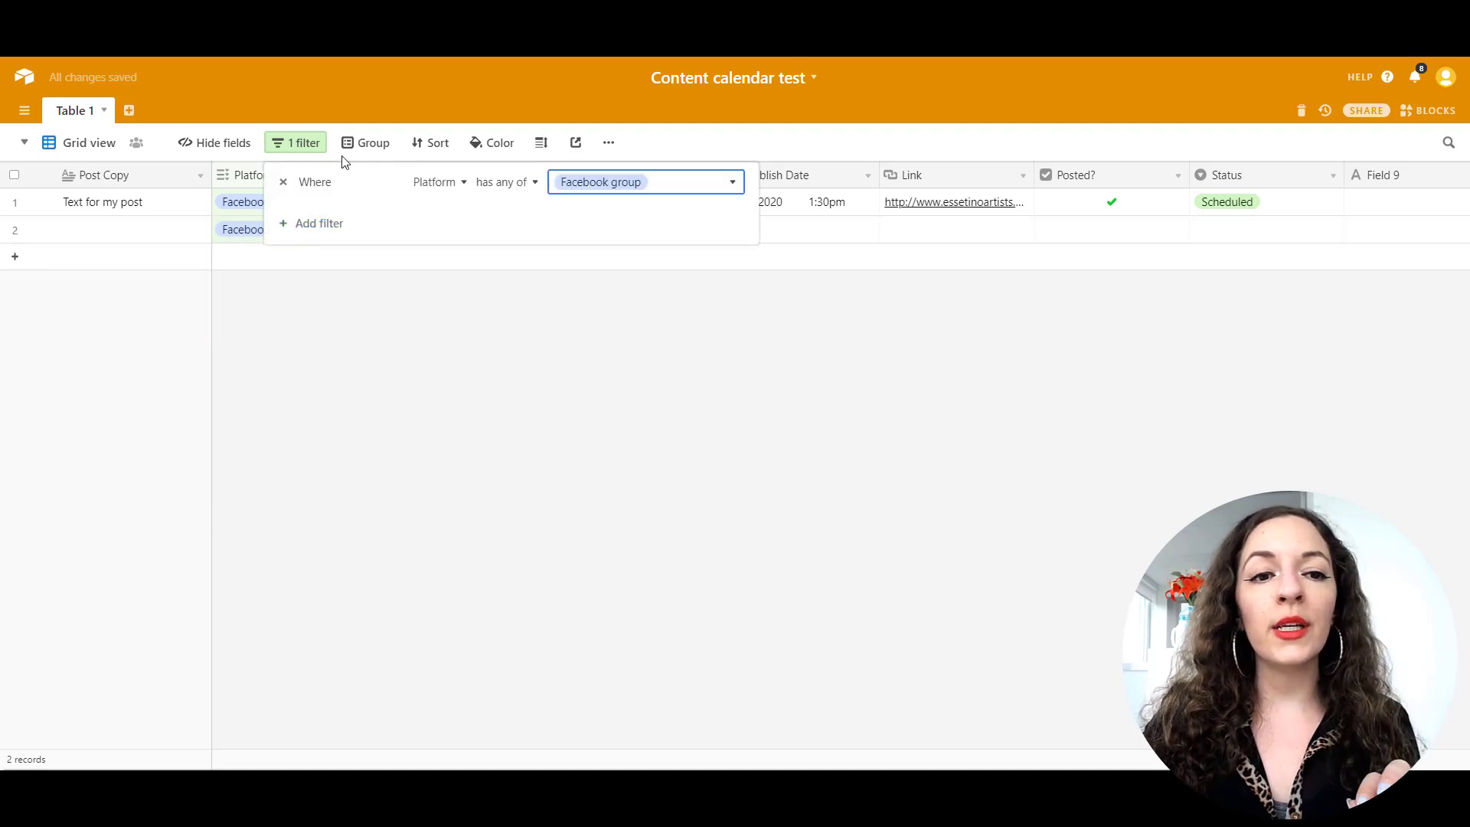
{"action": "left_click", "coordinate": [284, 183]}
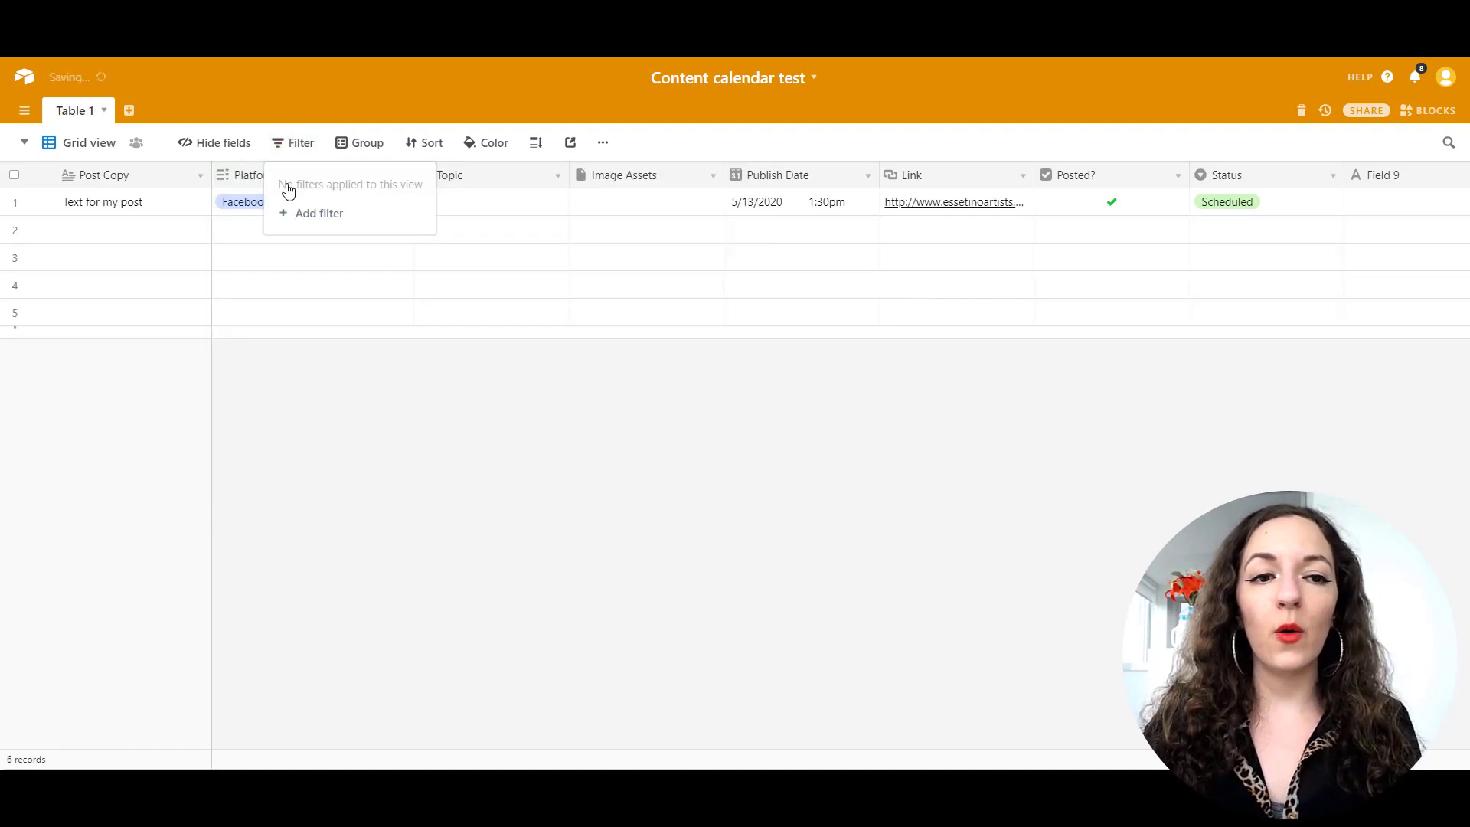
{"action": "left_click", "coordinate": [422, 292]}
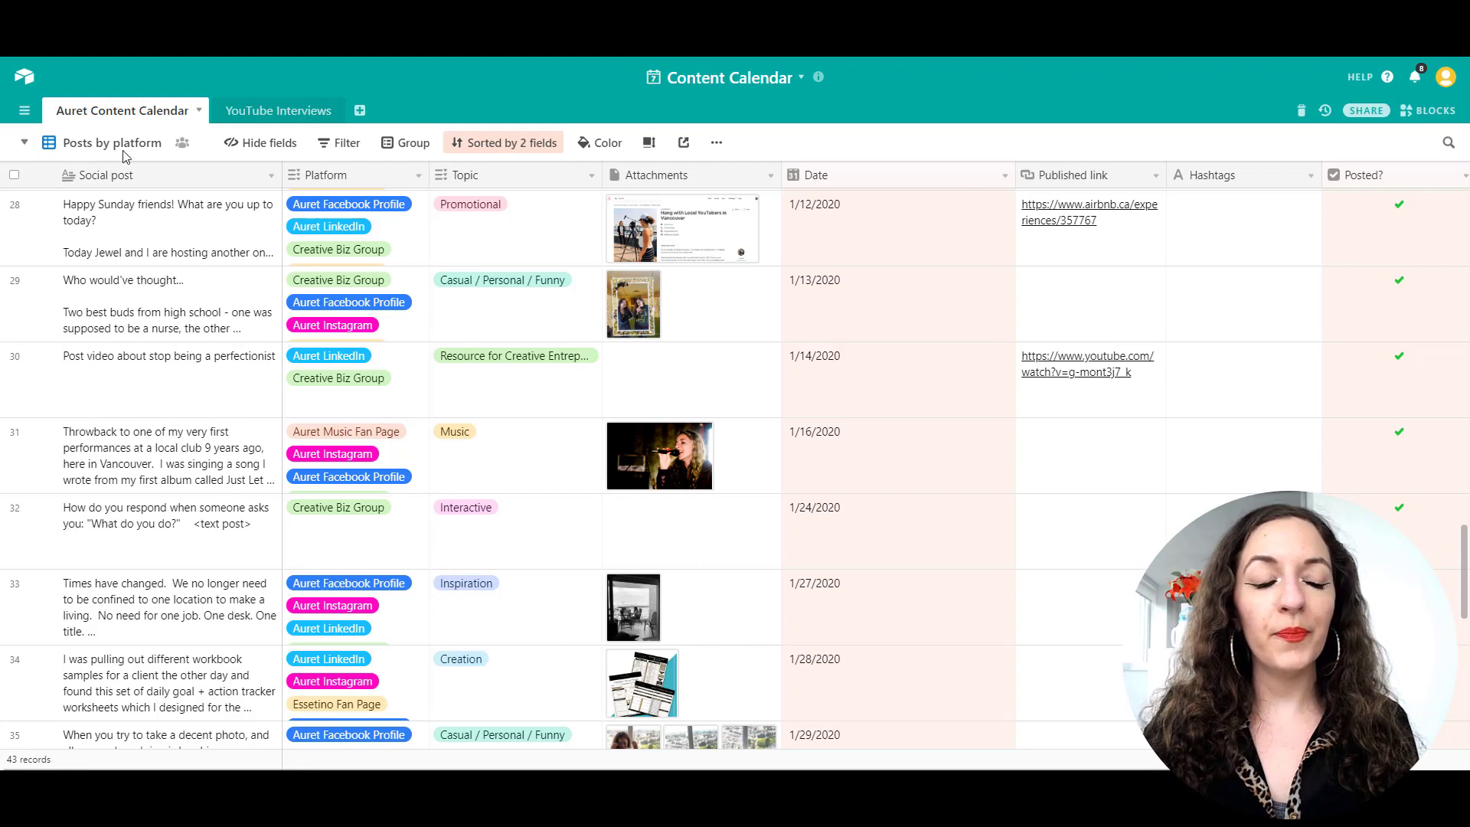
Open the view switcher from the Posts by platform view name.
{"action": "left_click", "coordinate": [24, 143]}
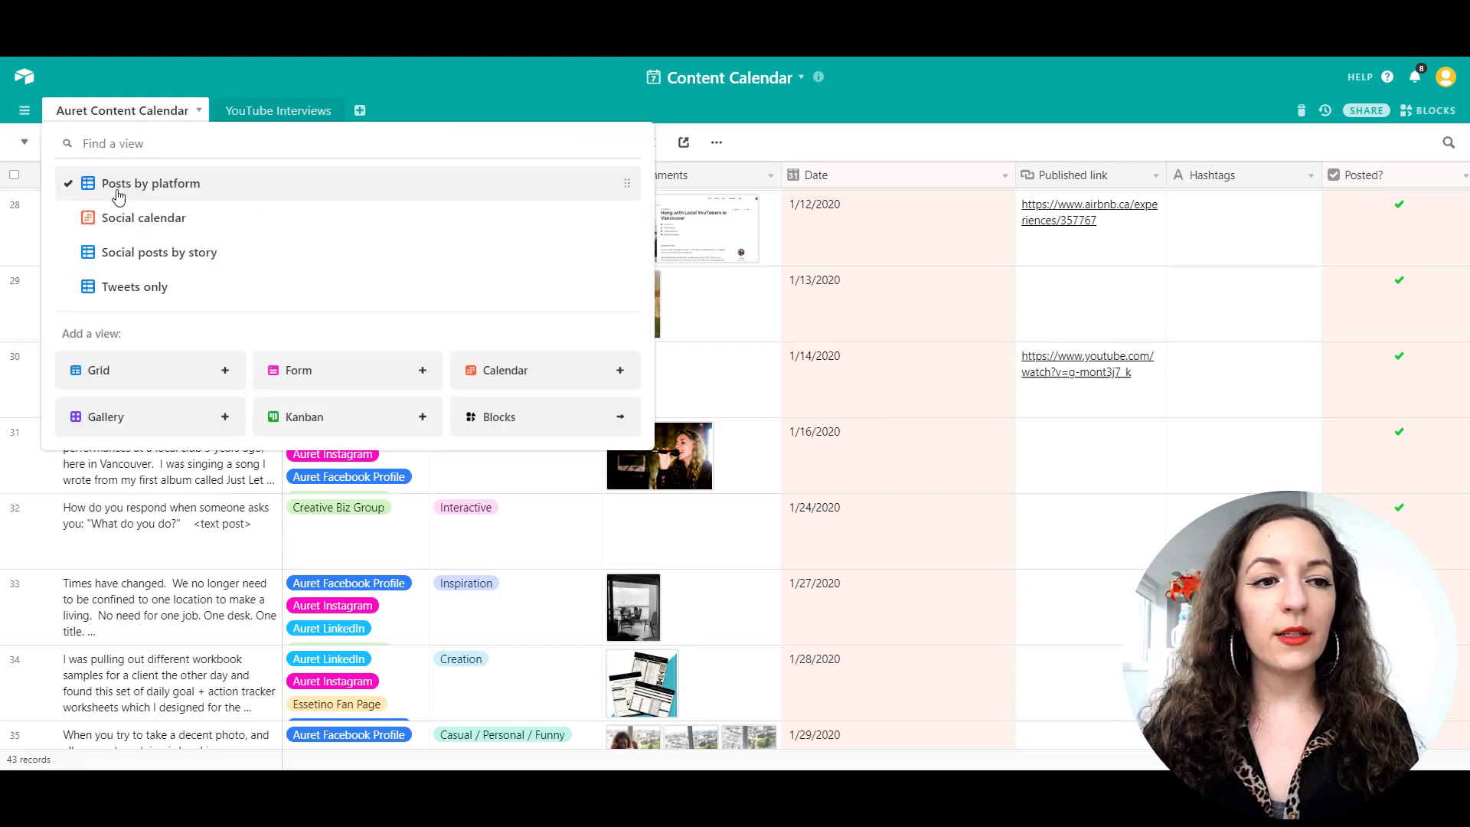
In the Social calendar view, move the MasterClass post to January 17 and [heart heart heart] to January 18.
{"action": "left_click", "coordinate": [119, 222]}
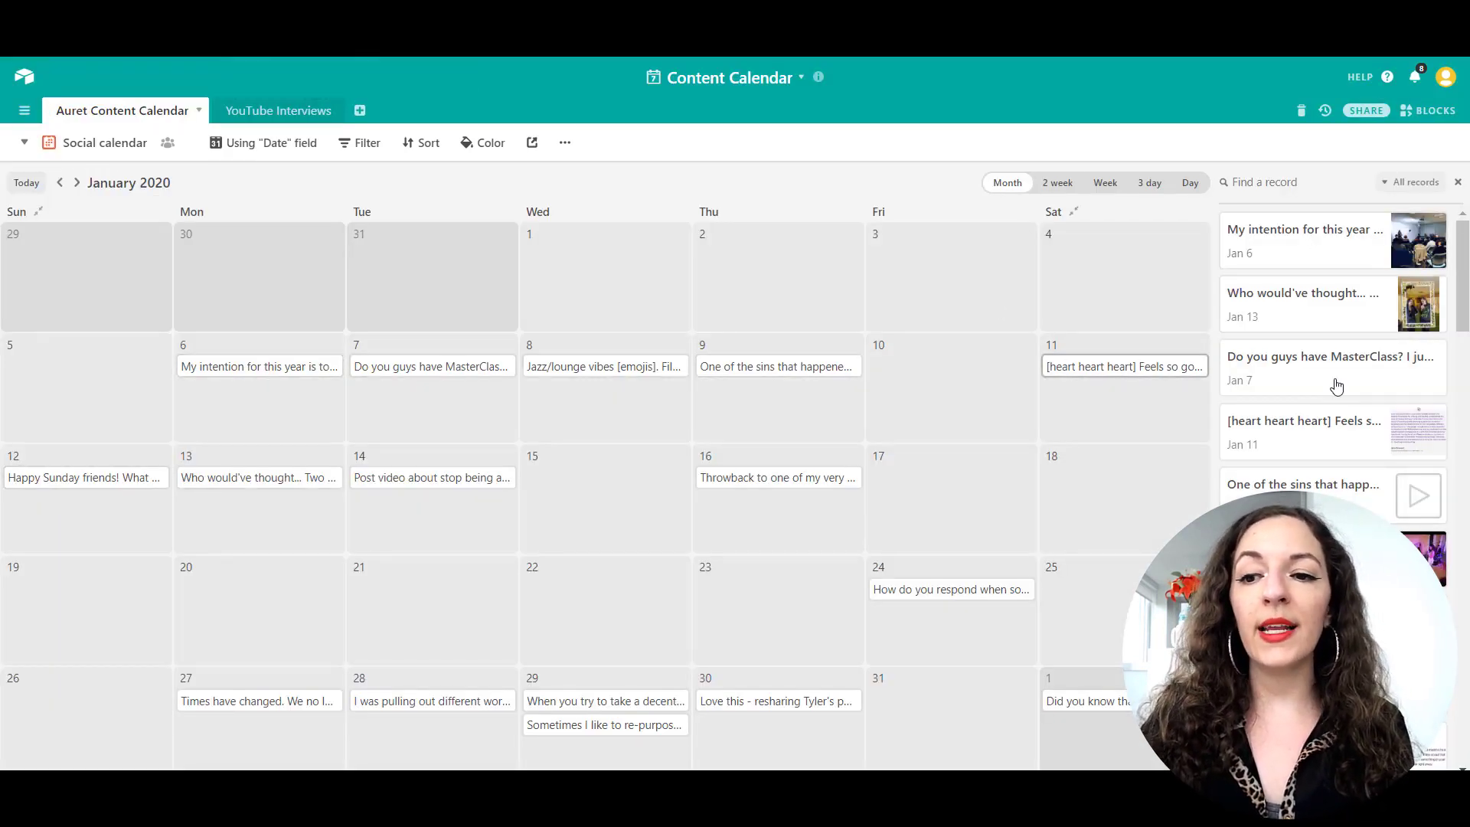
{"action": "left_click_drag", "start_coordinate": [1270, 391], "coordinate": [980, 476]}
{"action": "left_click_drag", "start_coordinate": [1320, 444], "coordinate": [1110, 499]}
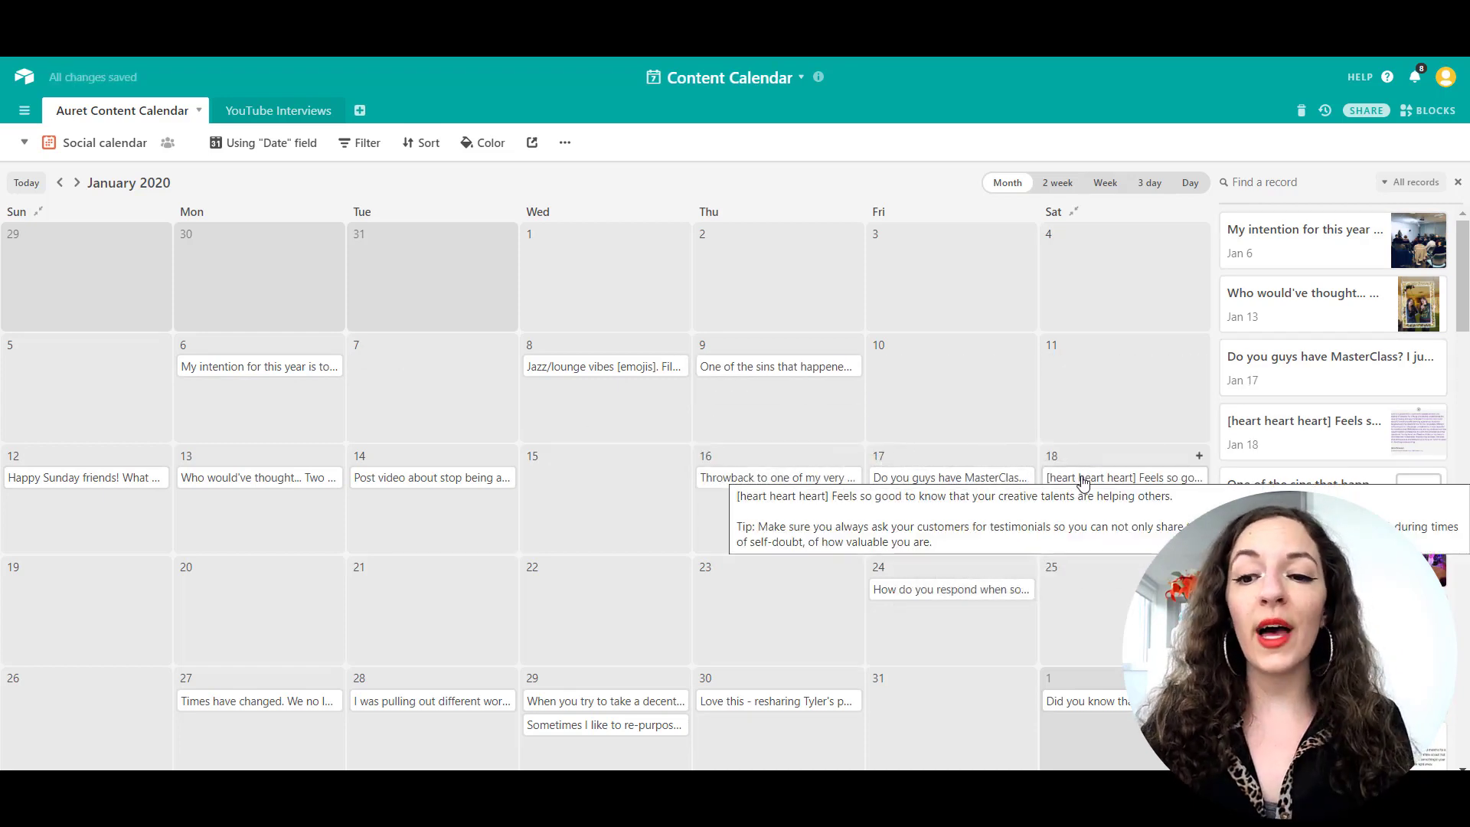
Delete the January 18 post and drag the January 17 MasterClass post off the calendar.
{"action": "left_click", "coordinate": [1123, 477]}
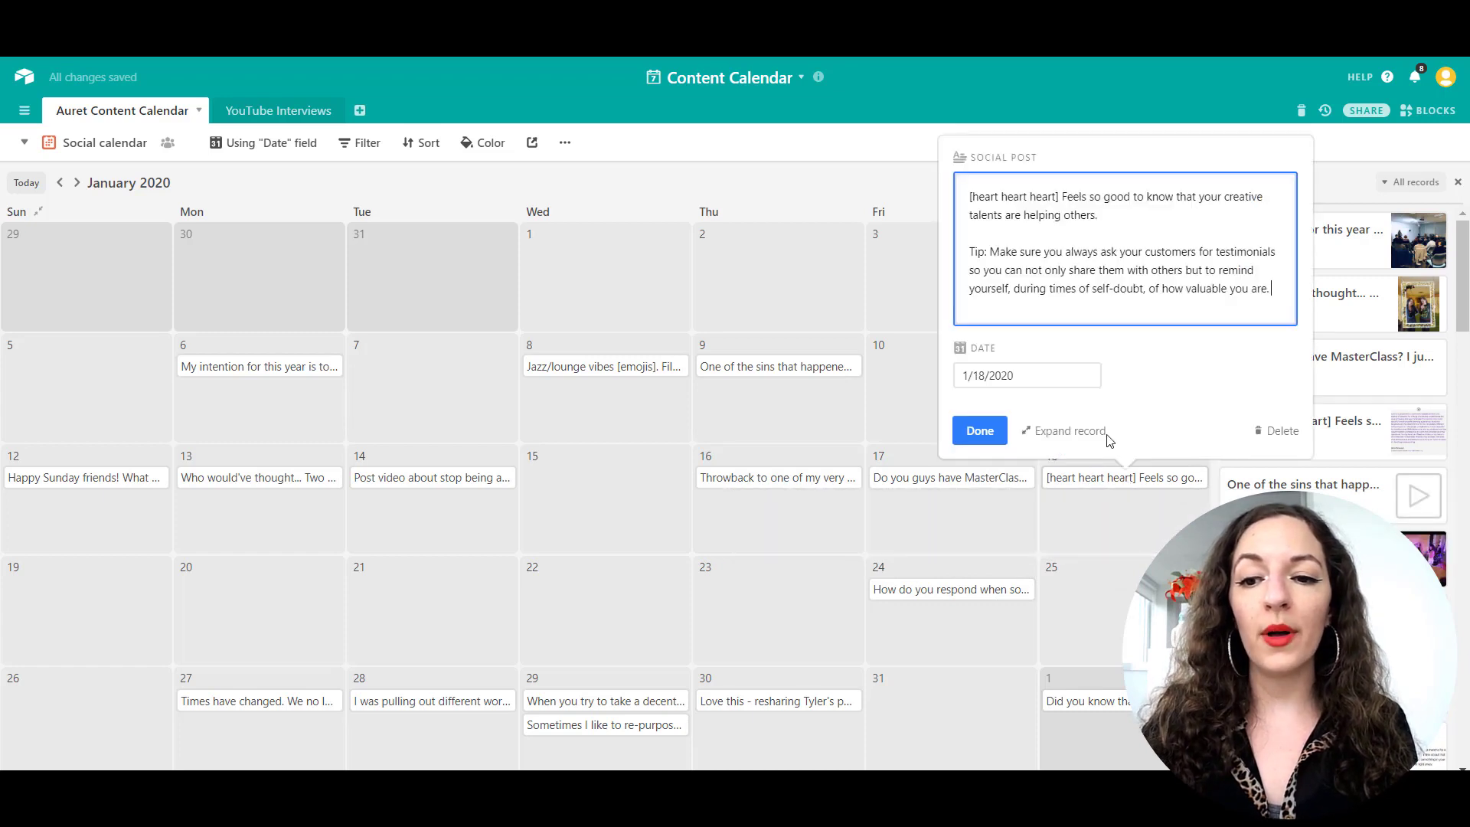
{"action": "left_click", "coordinate": [1263, 429]}
{"action": "left_click", "coordinate": [1022, 482]}
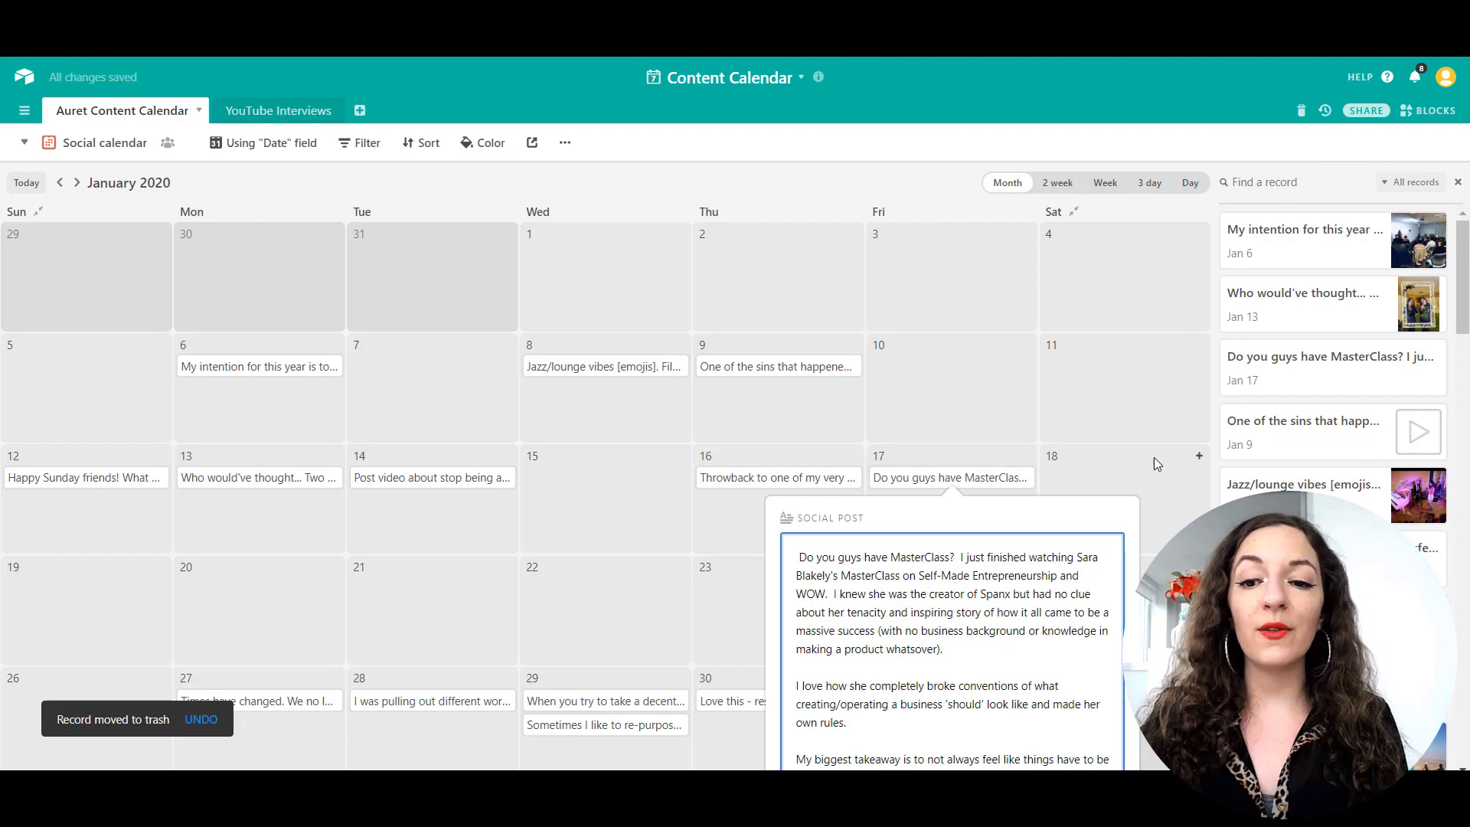
{"action": "left_click", "coordinate": [1045, 482]}
{"action": "left_click", "coordinate": [1014, 477]}
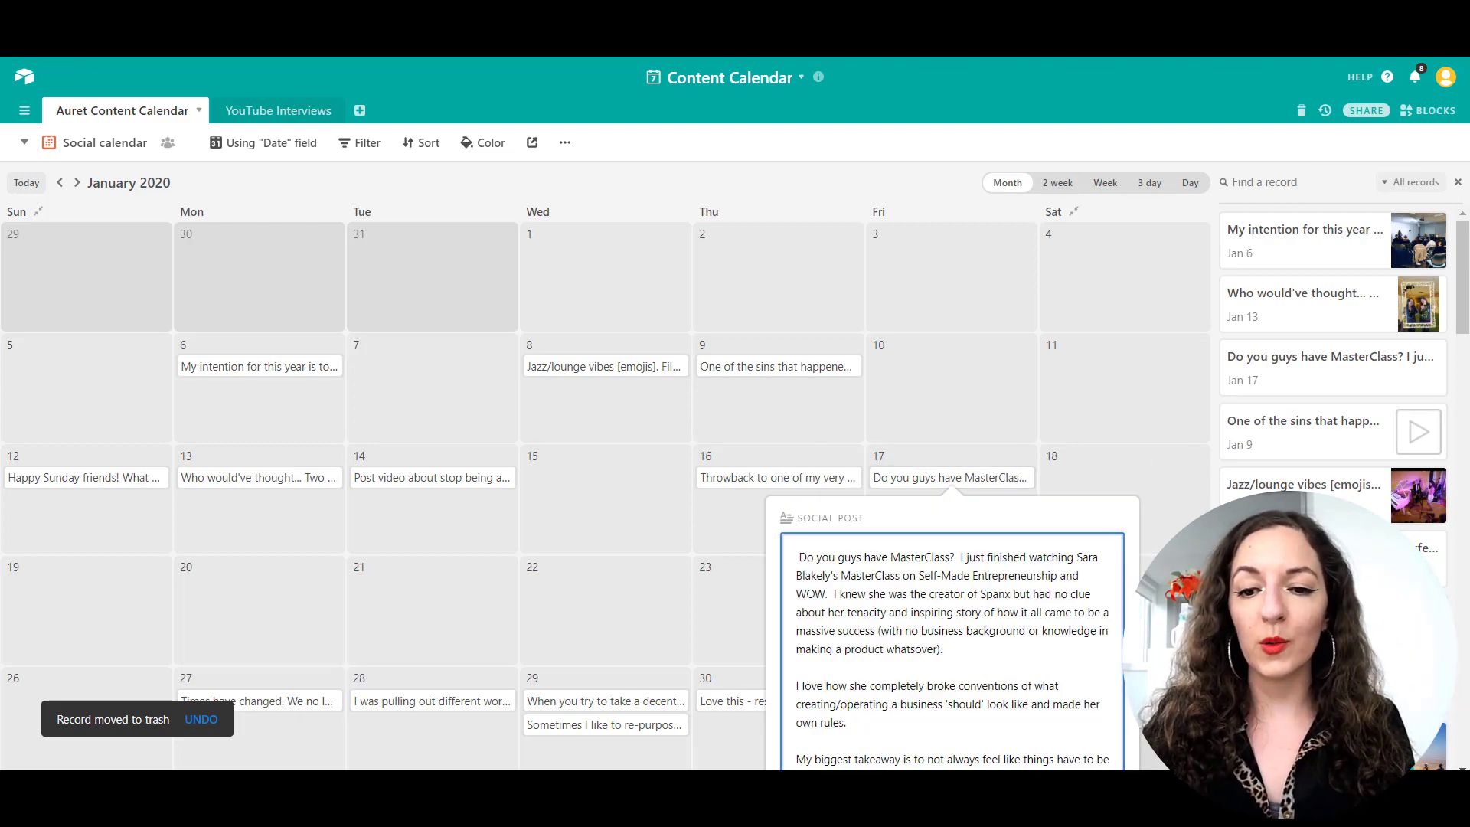
{"action": "left_click", "coordinate": [1185, 524]}
{"action": "scroll", "coordinate": [1332, 383], "scroll_direction": "down", "scroll_amount": 3}
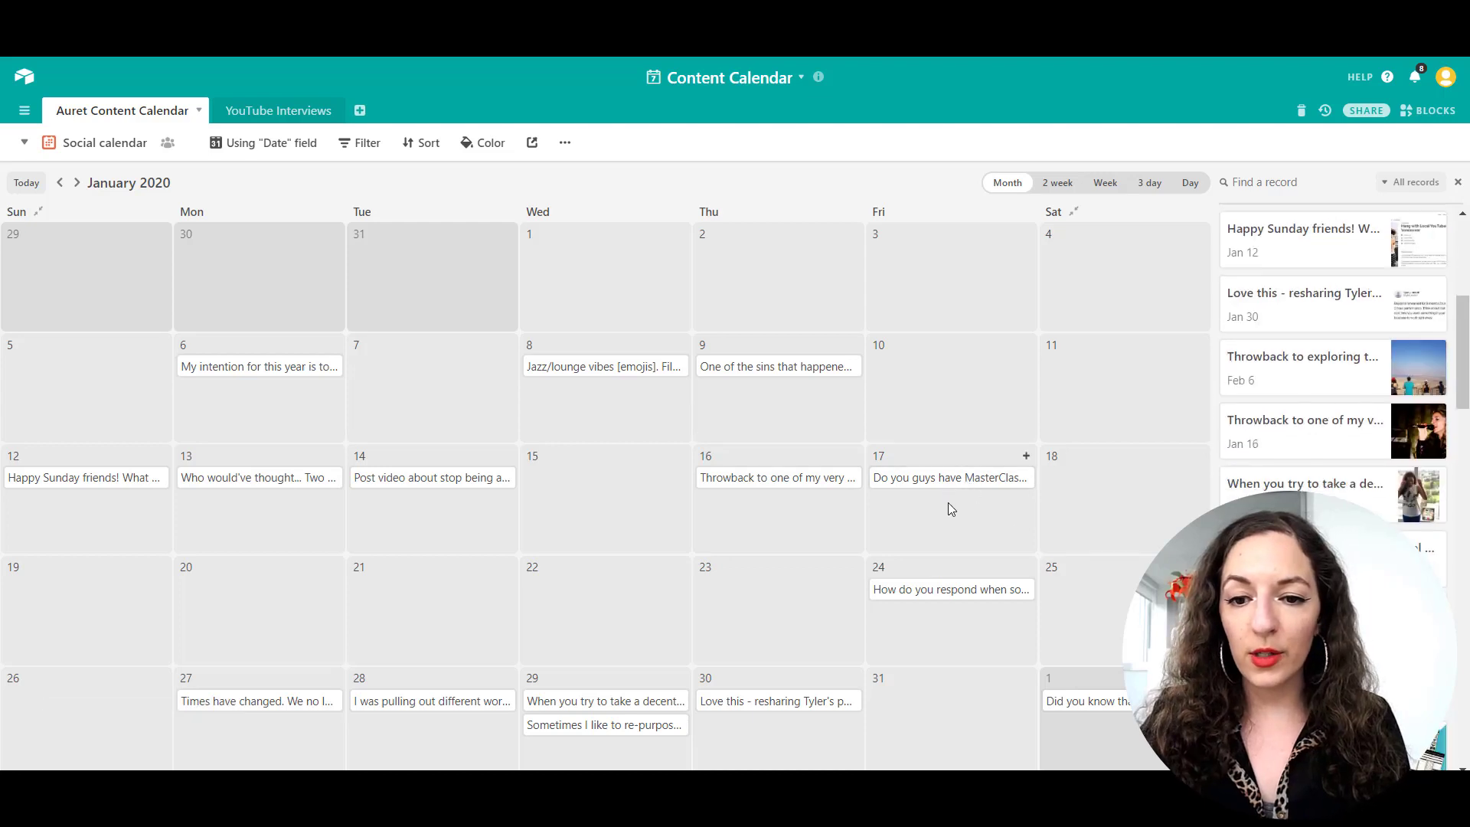
{"action": "left_click_drag", "start_coordinate": [952, 487], "coordinate": [1360, 346]}
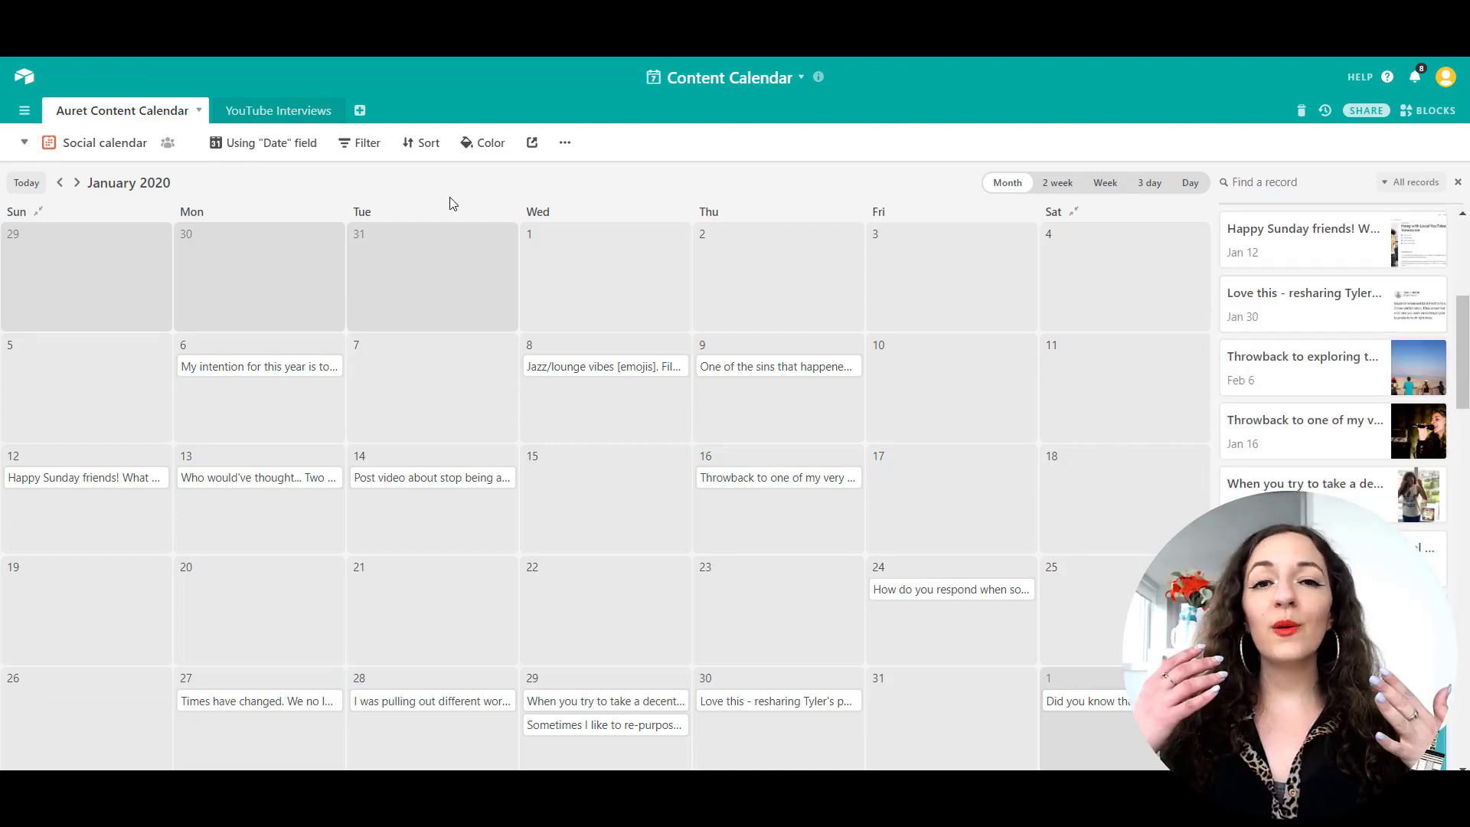